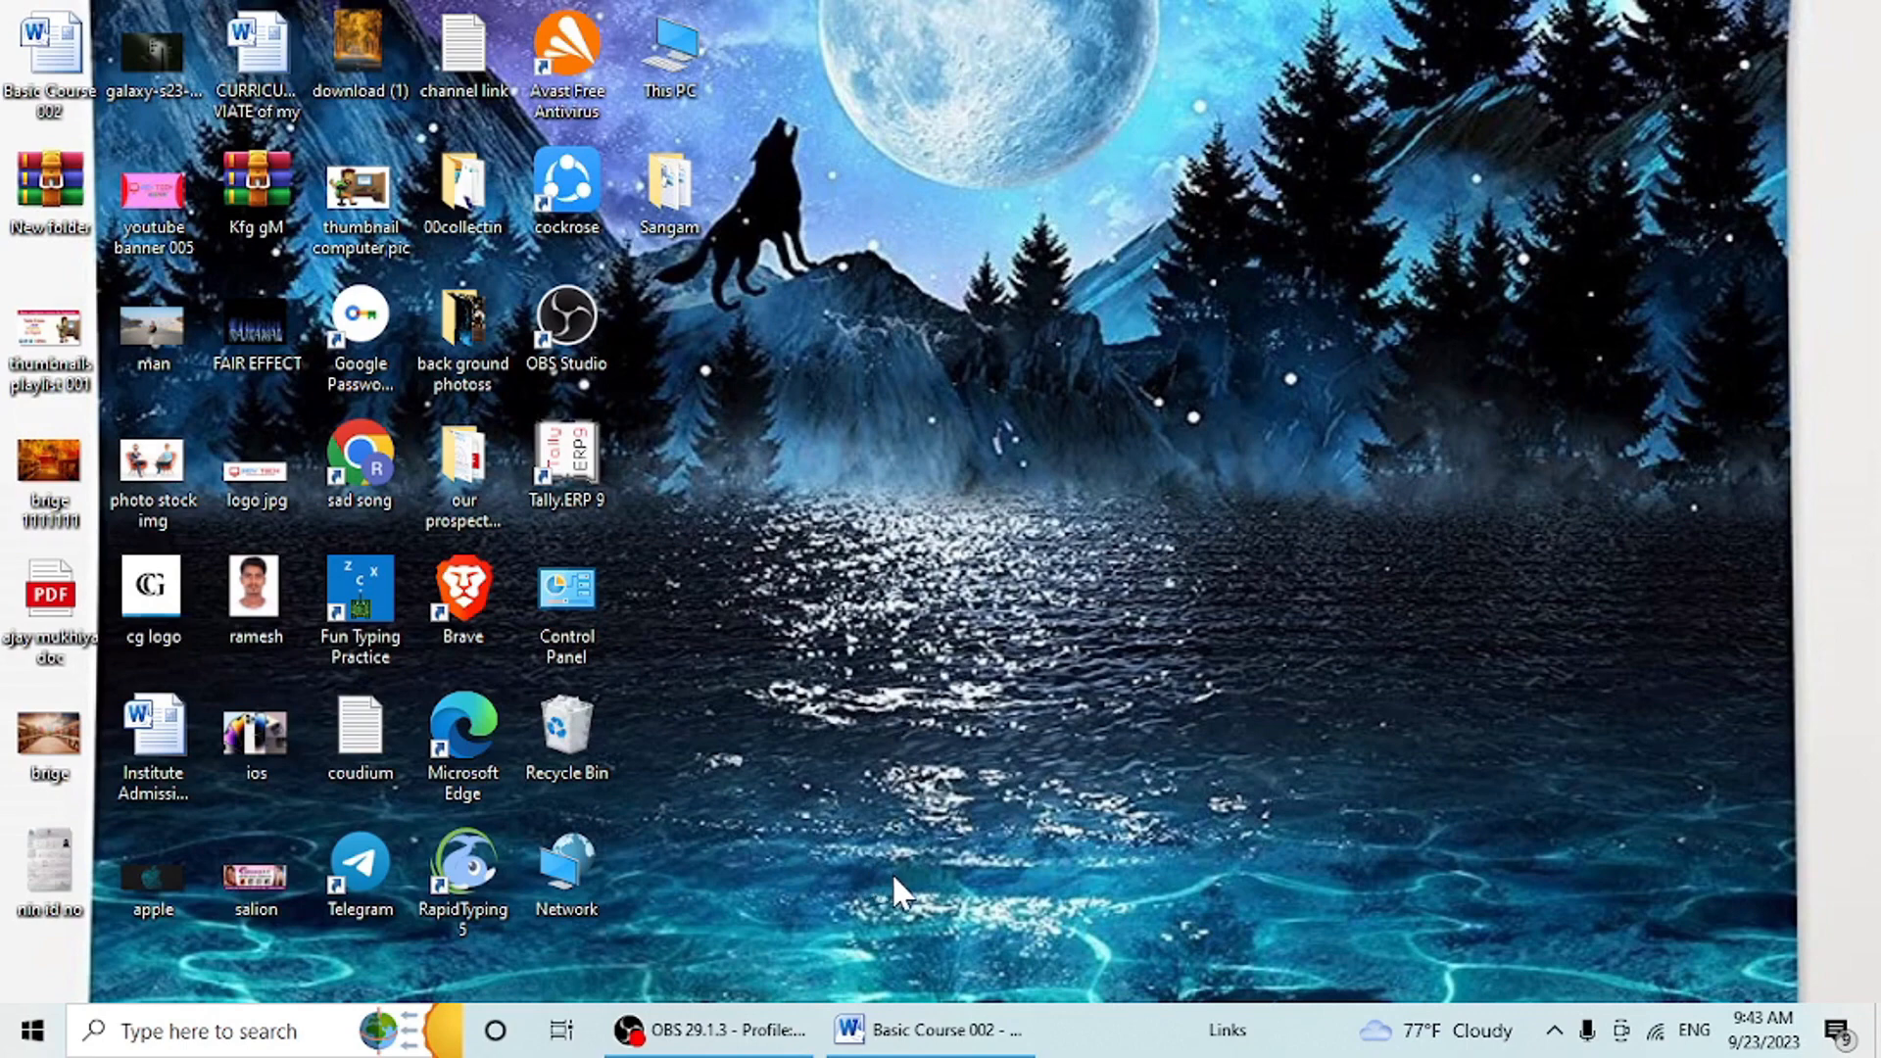
# - Bring up the Basic Course 002 document and highlight the "microsoft word" line in the course list
pyautogui.click(911, 1031)
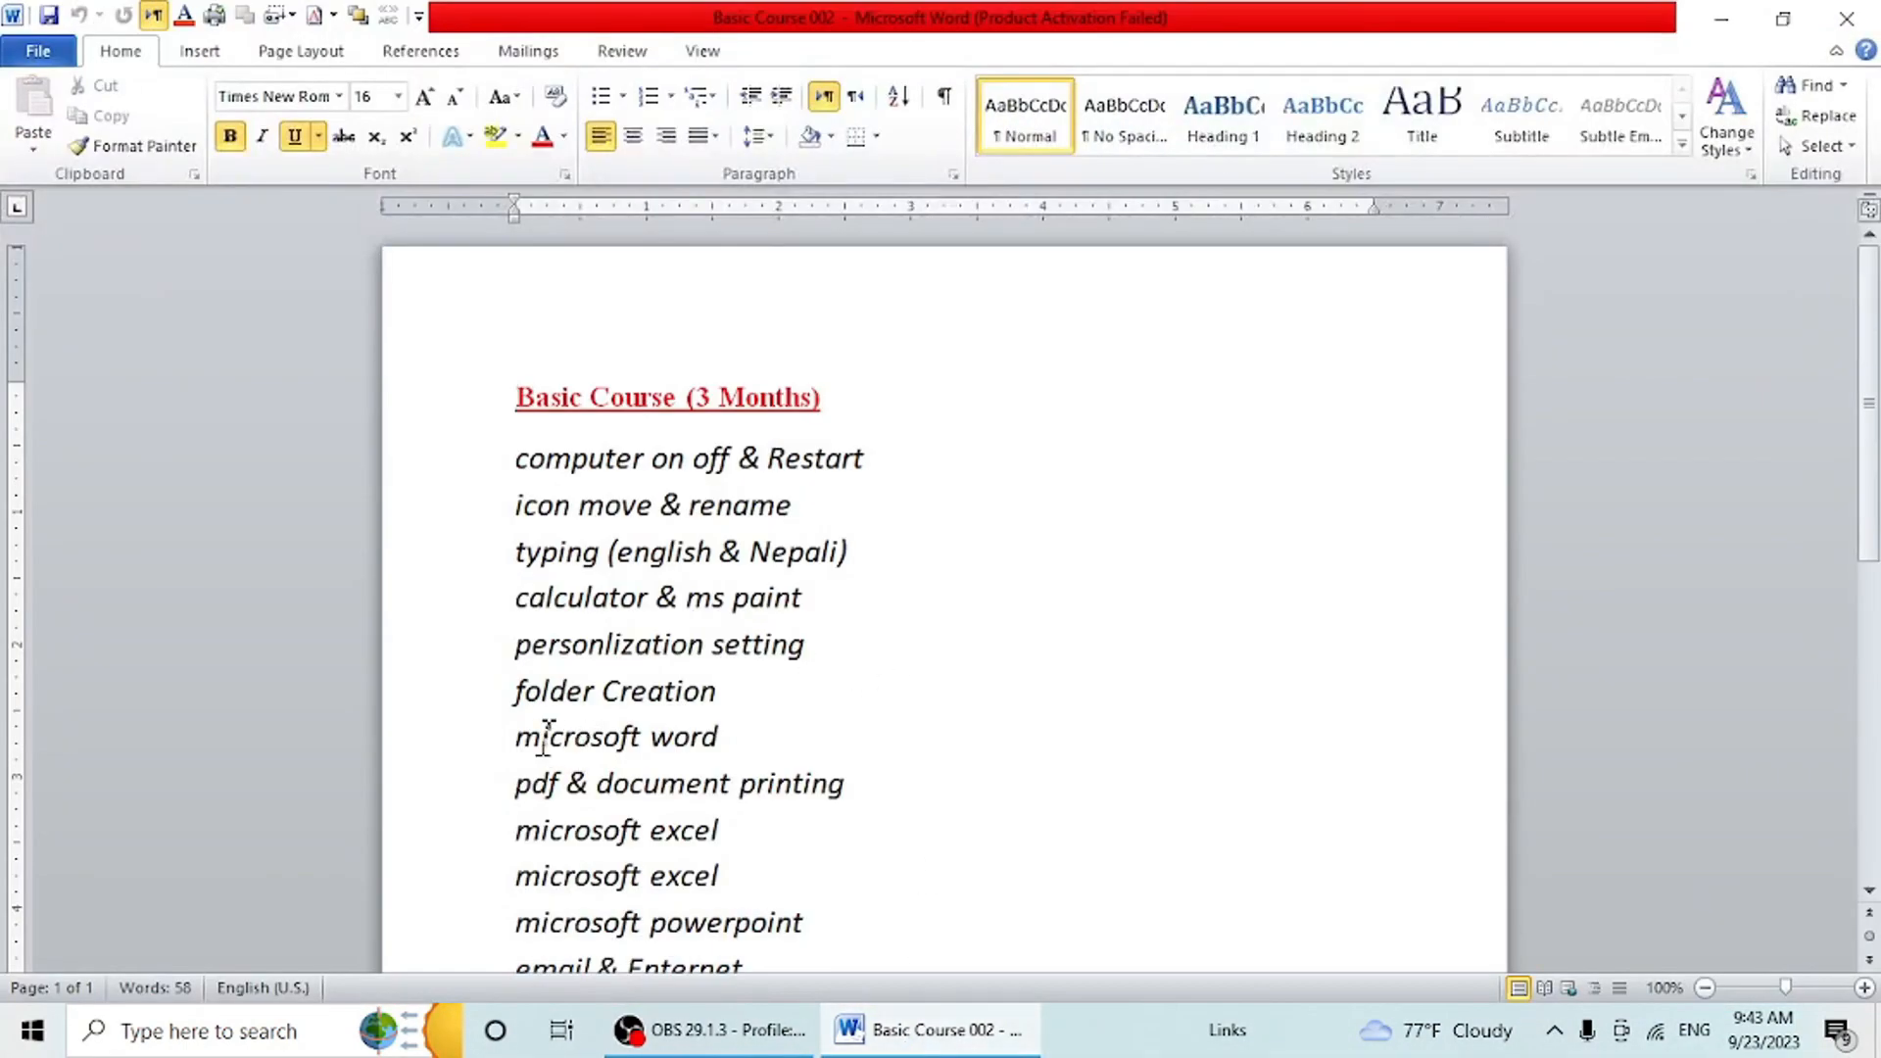
pyautogui.moveTo(516, 737); pyautogui.dragTo(779, 735)
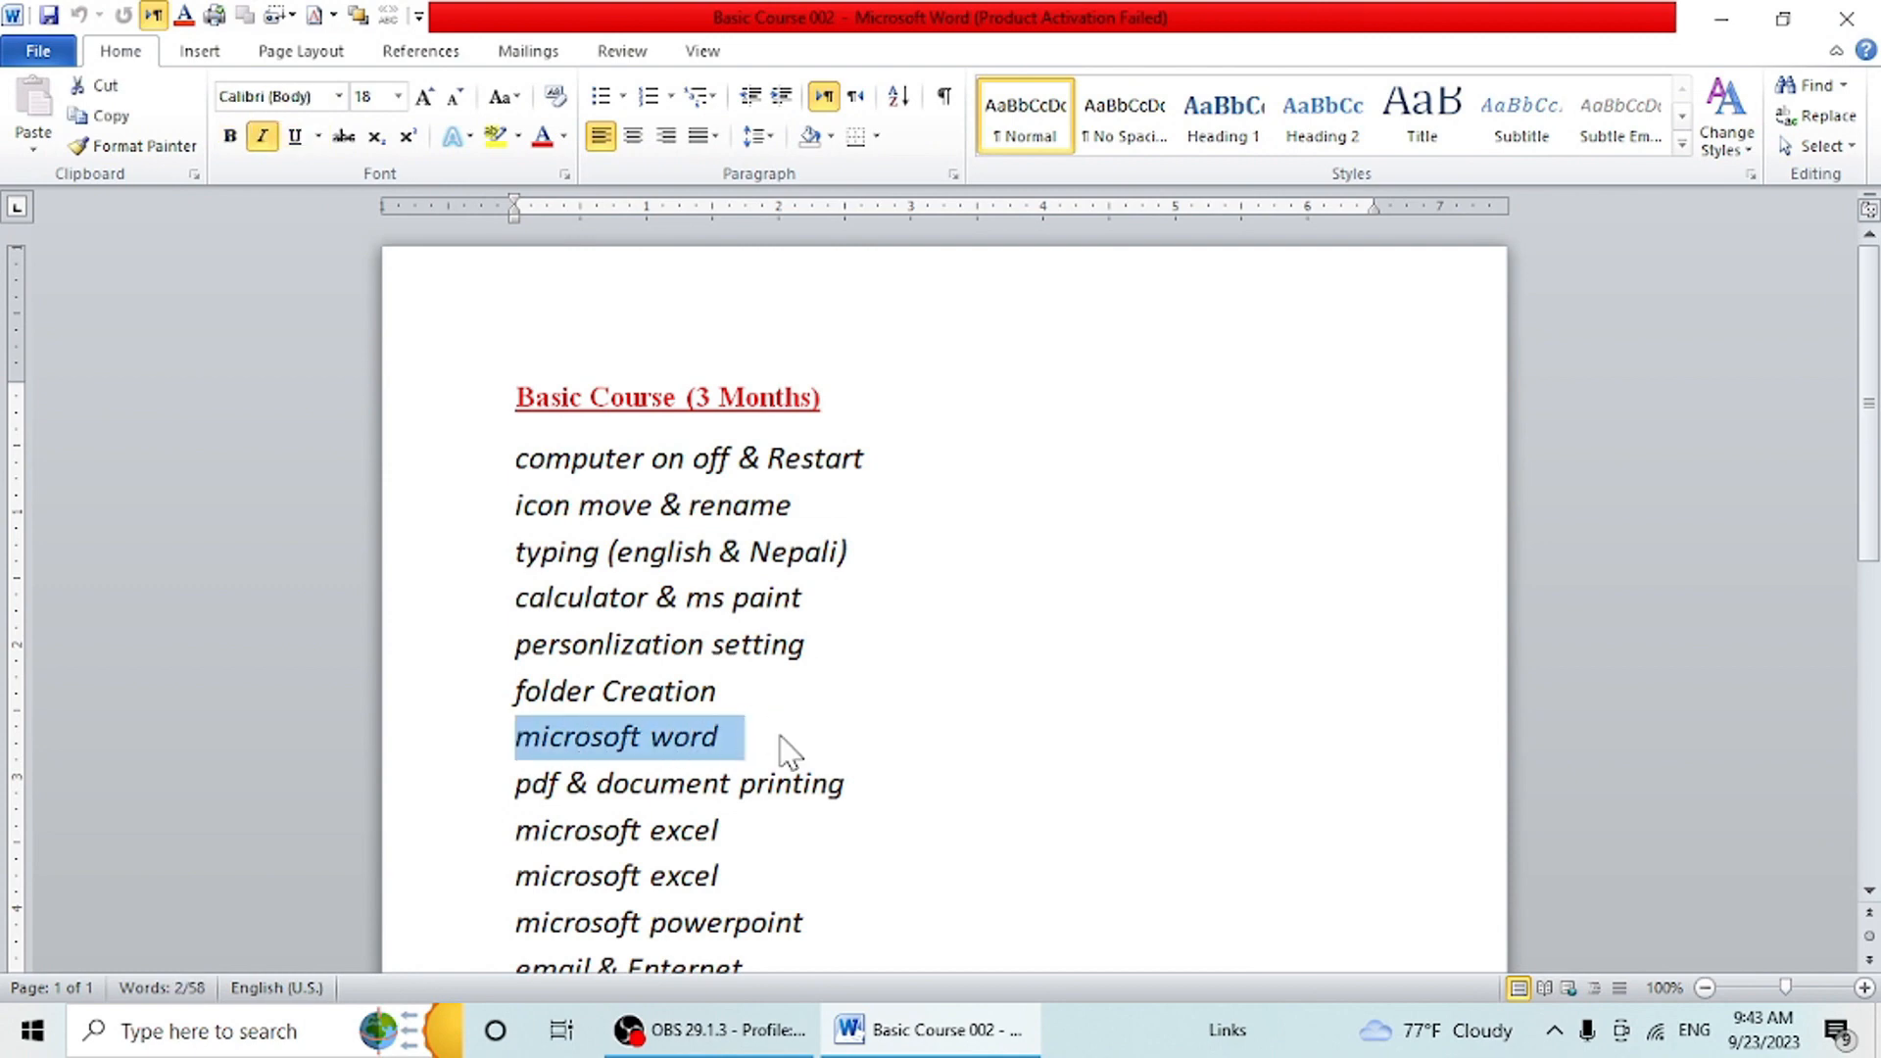
pyautogui.click(787, 747)
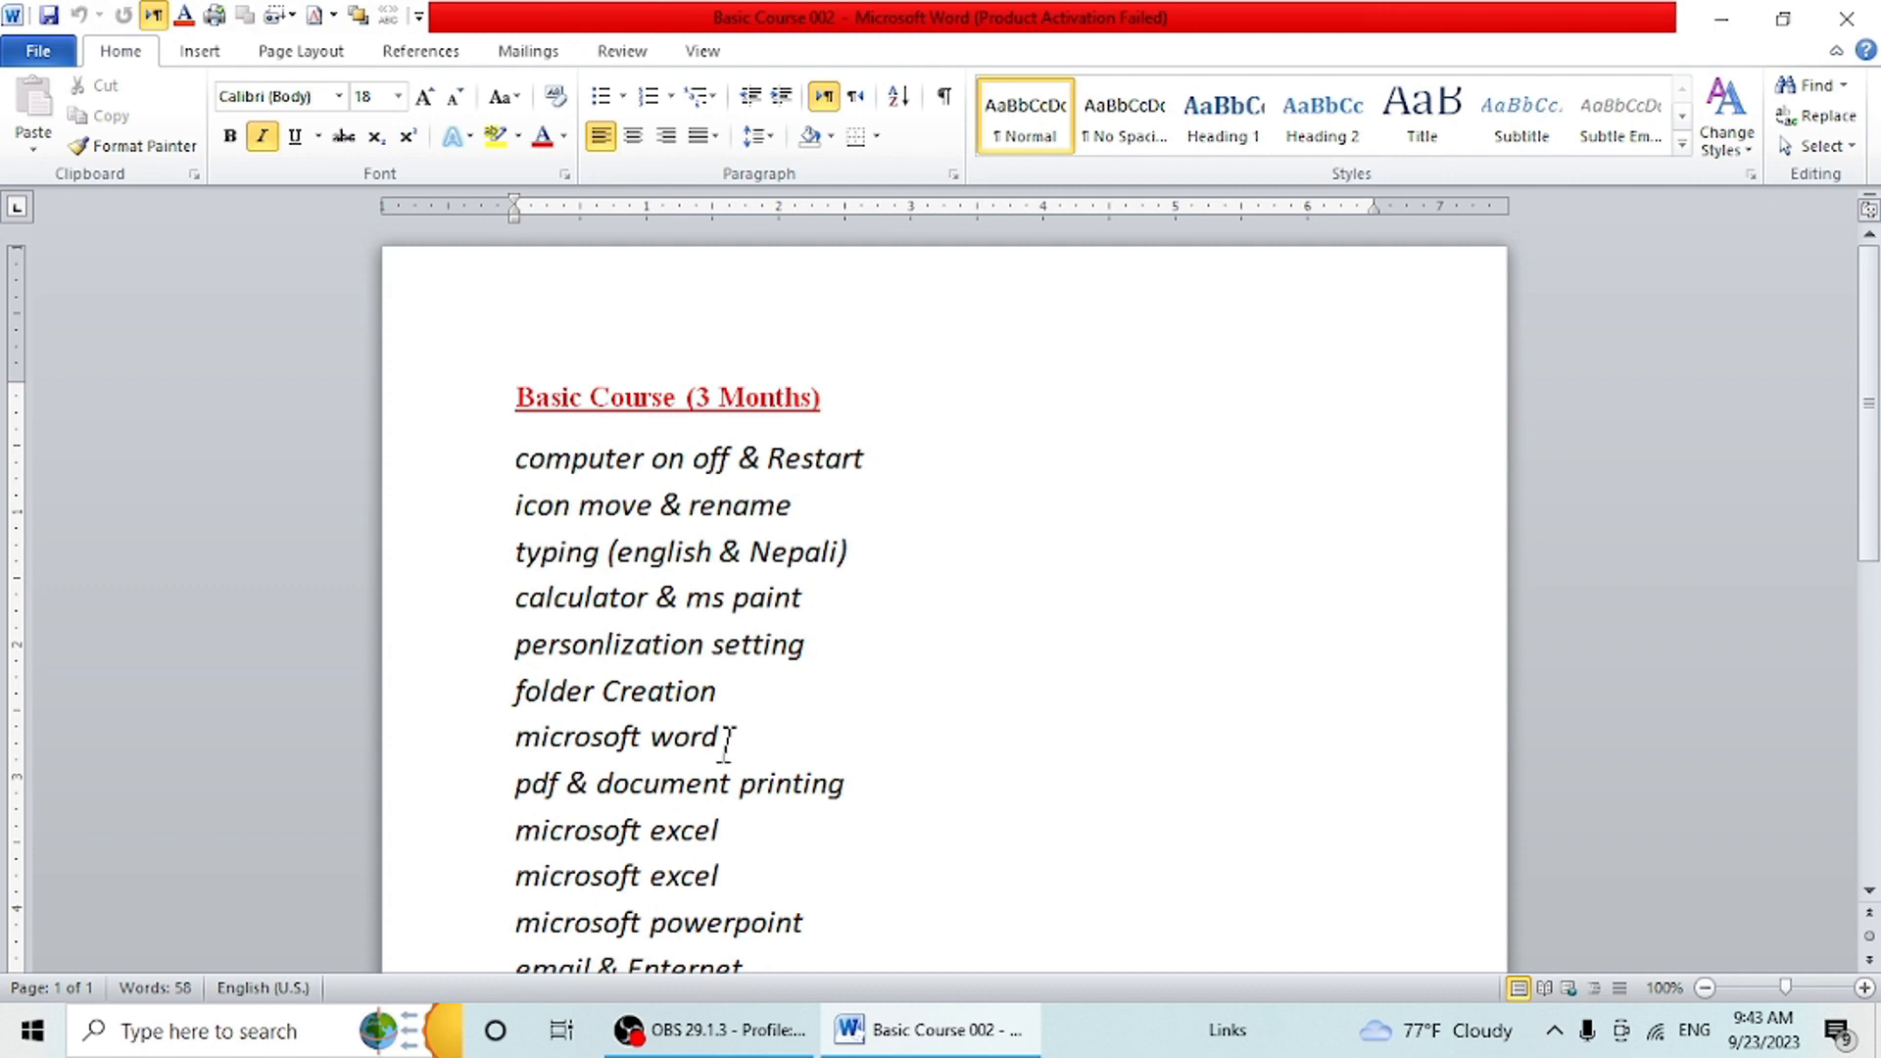
pyautogui.moveTo(726, 739); pyautogui.dragTo(526, 725)
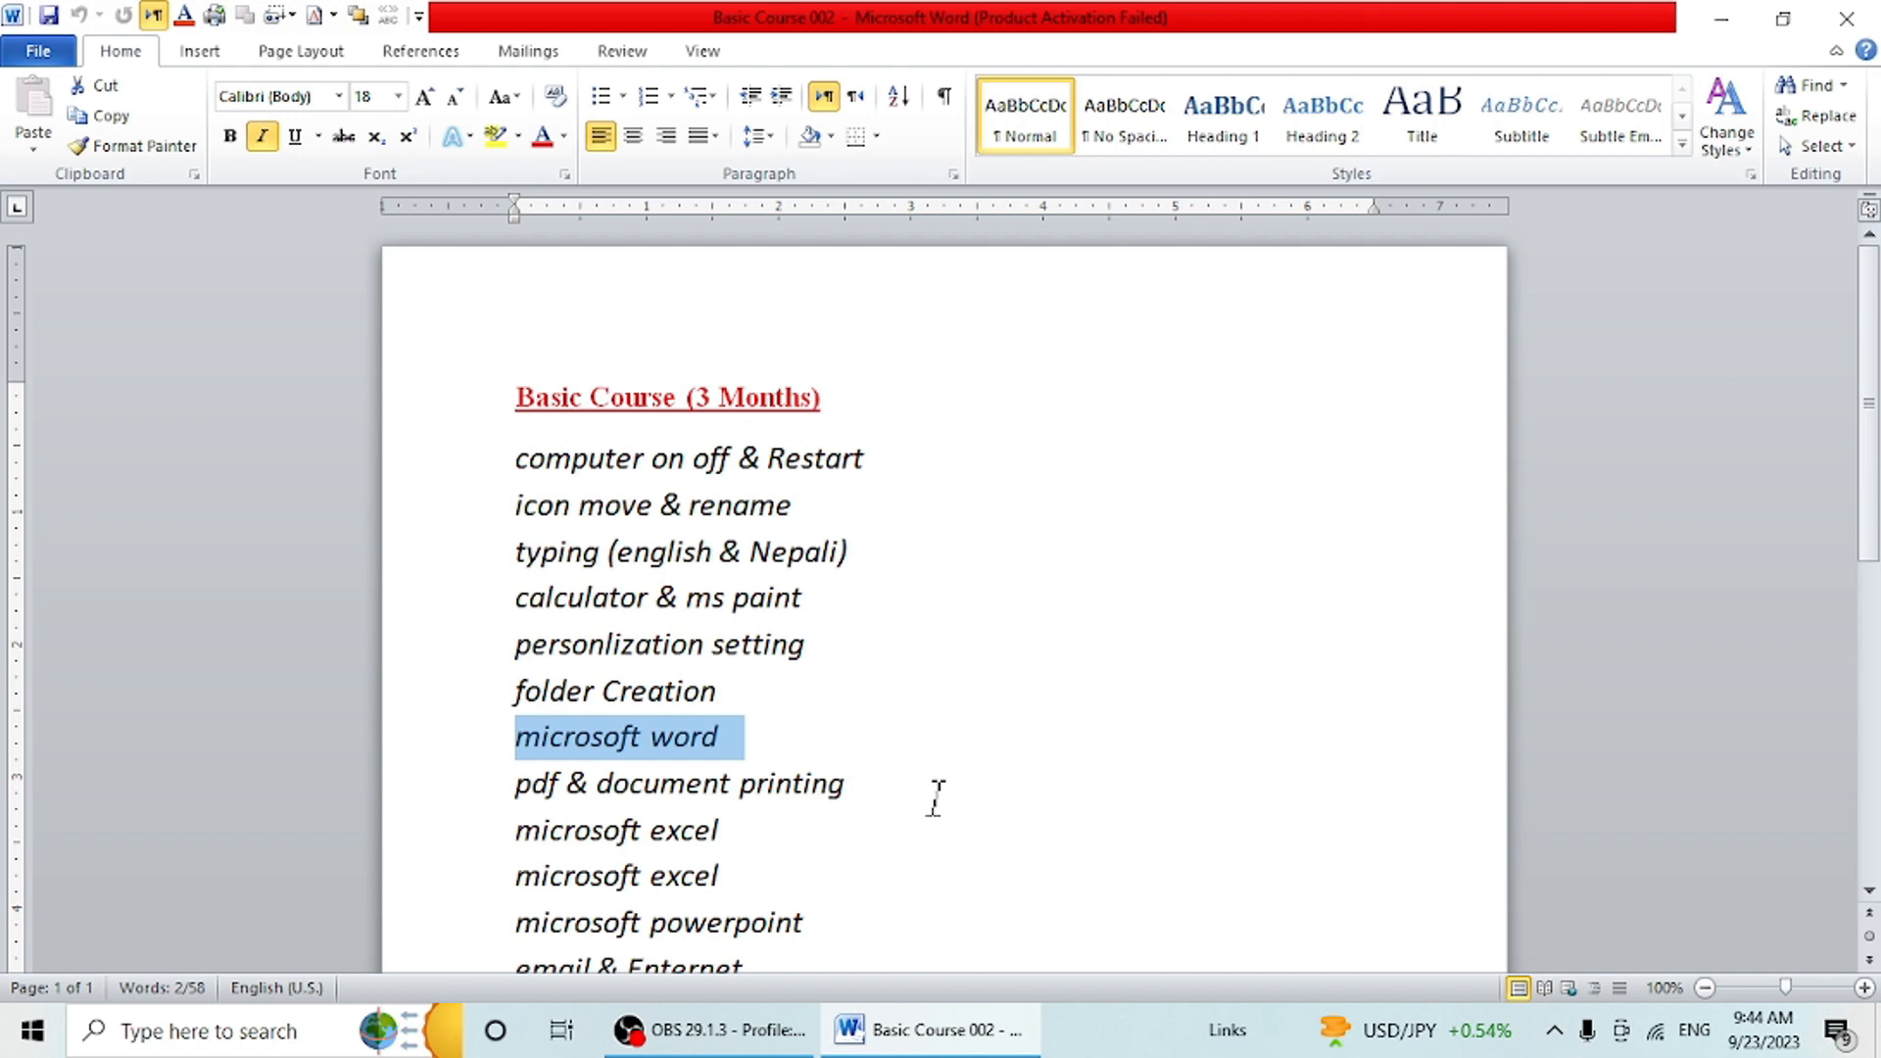
# - Create a new blank document and dismiss the RAV Endpoint Protection notification
pyautogui.hotkey('ctrl', 'n')
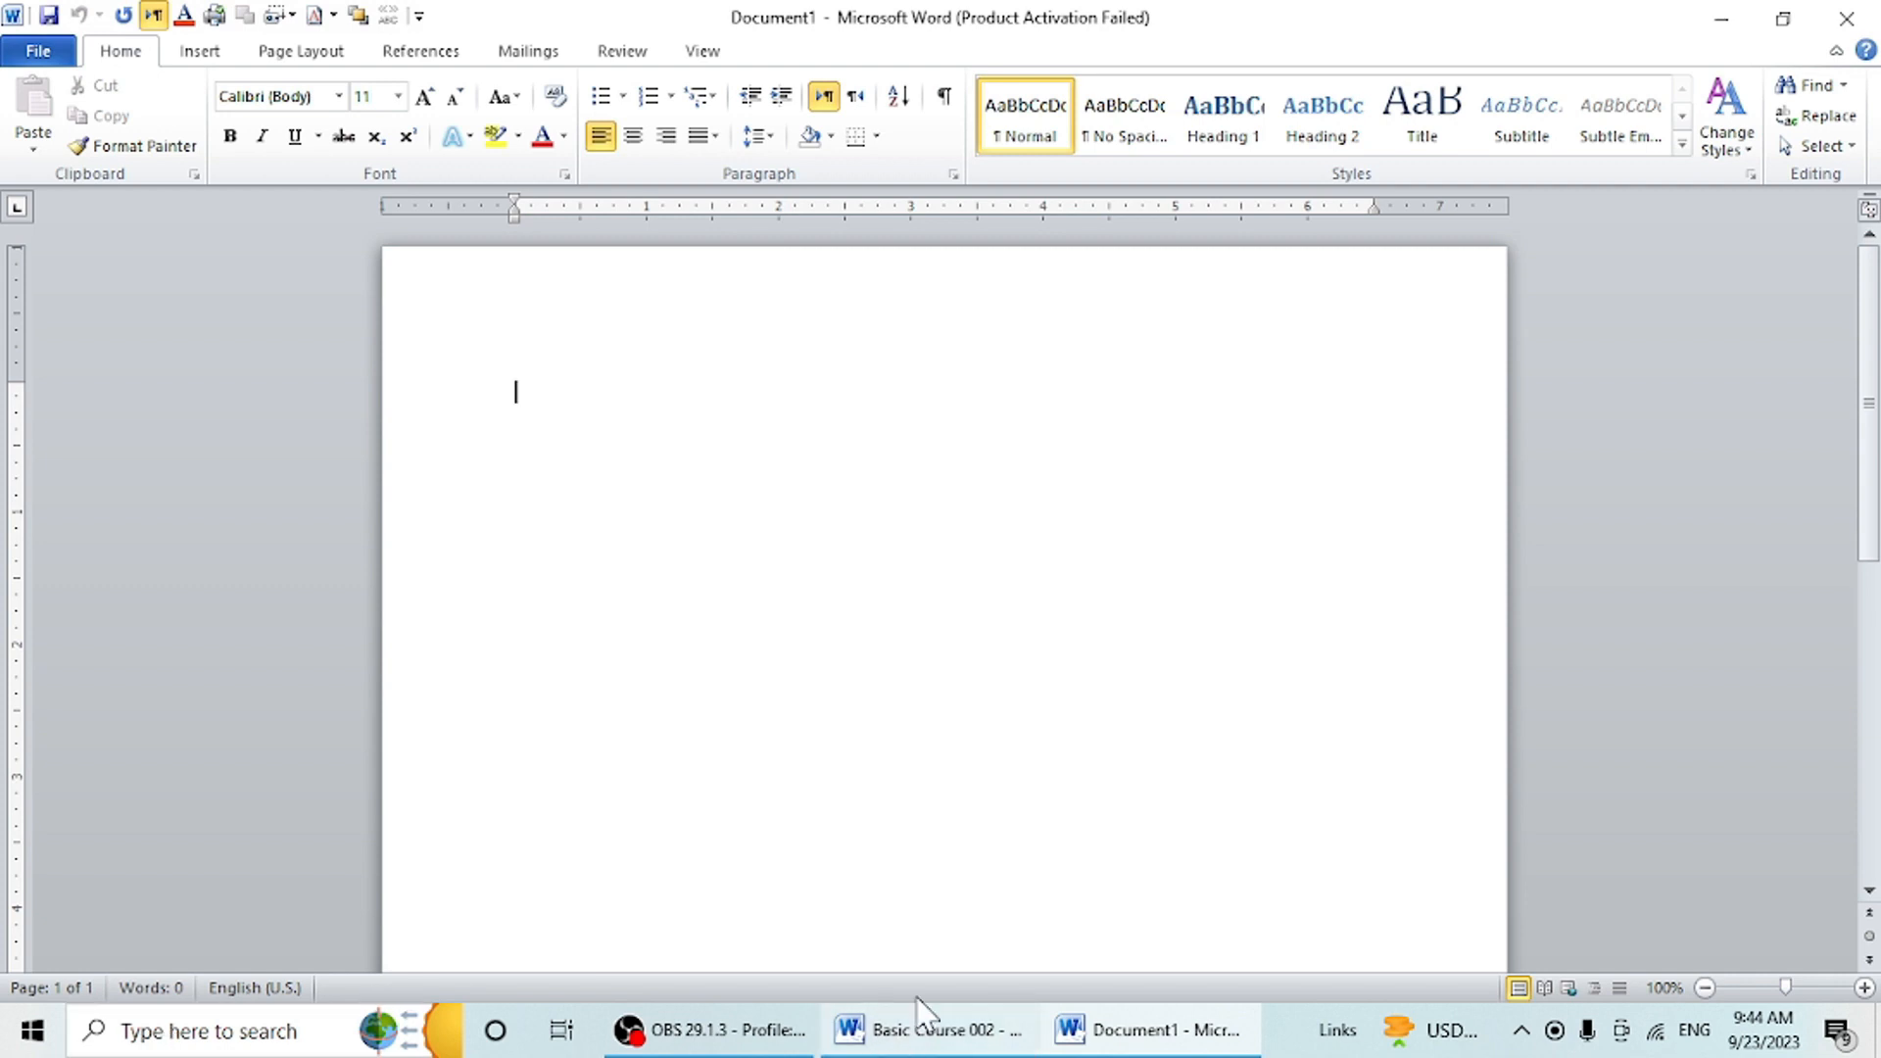
pyautogui.moveTo(955, 1043)
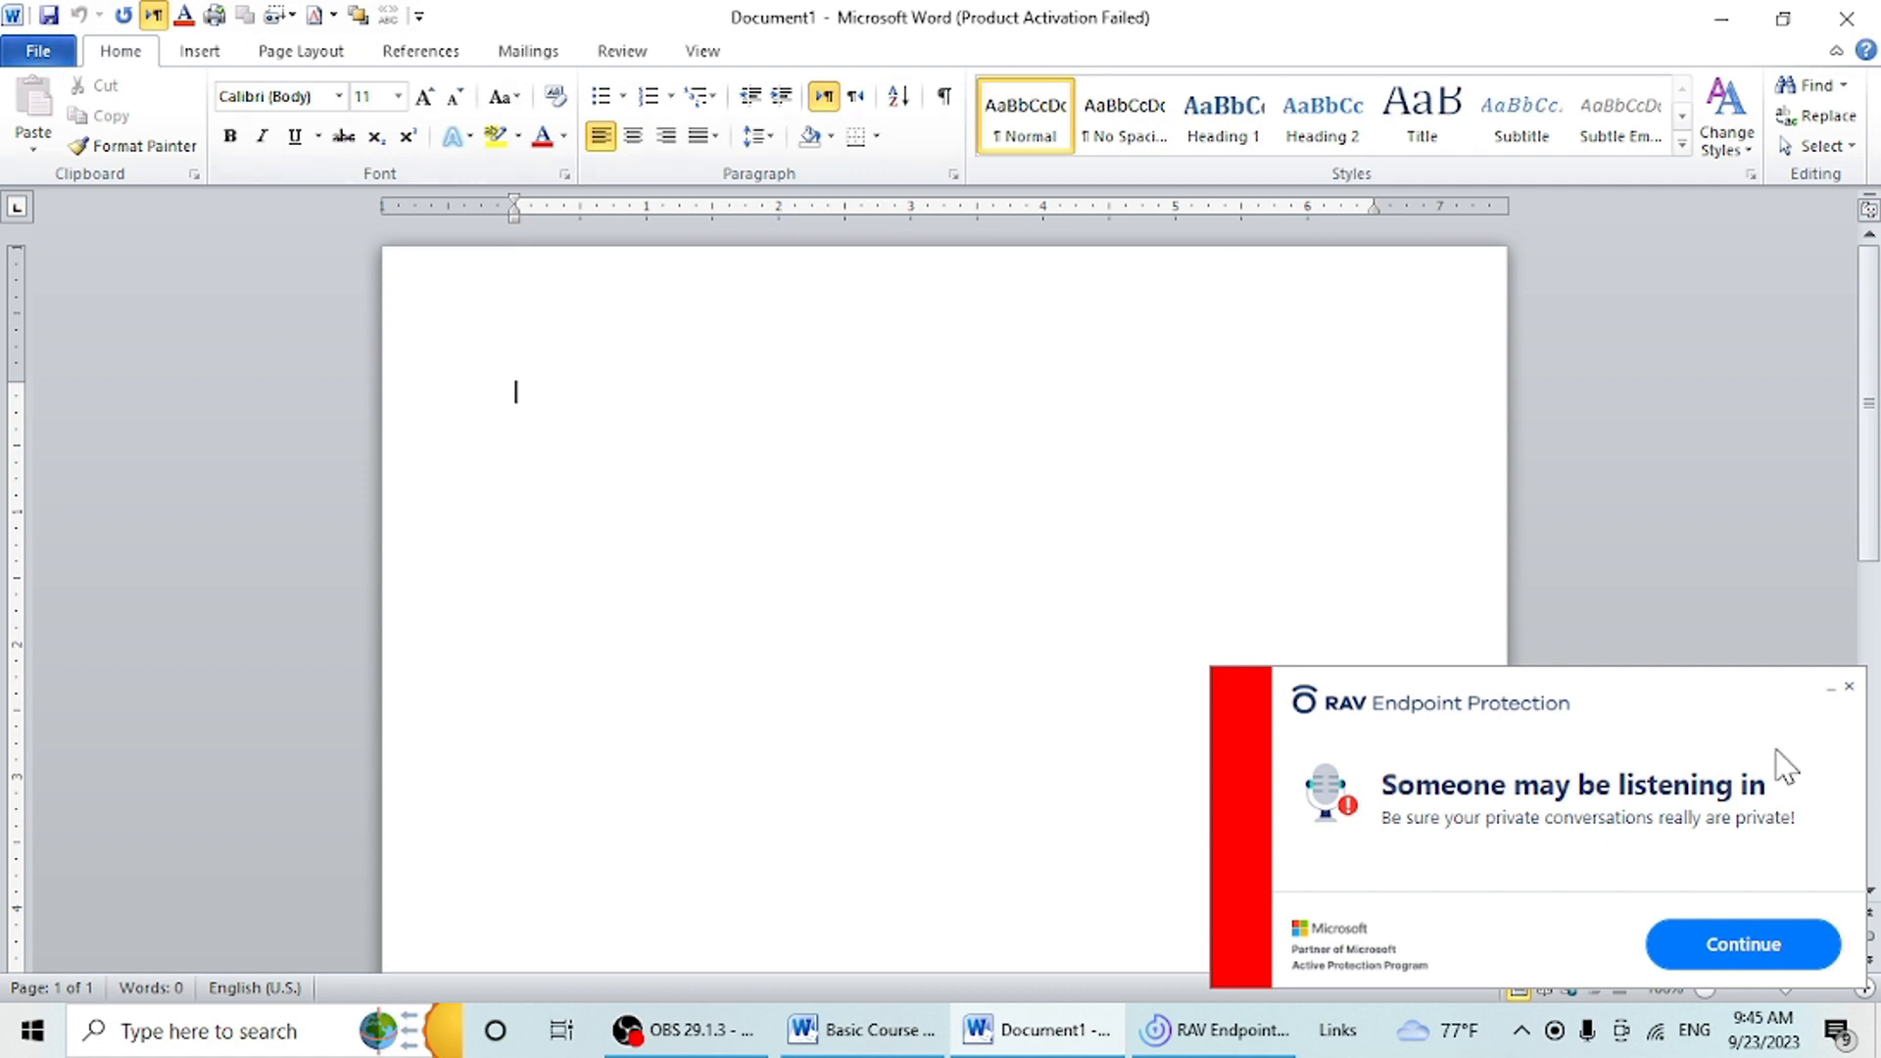
pyautogui.click(1848, 689)
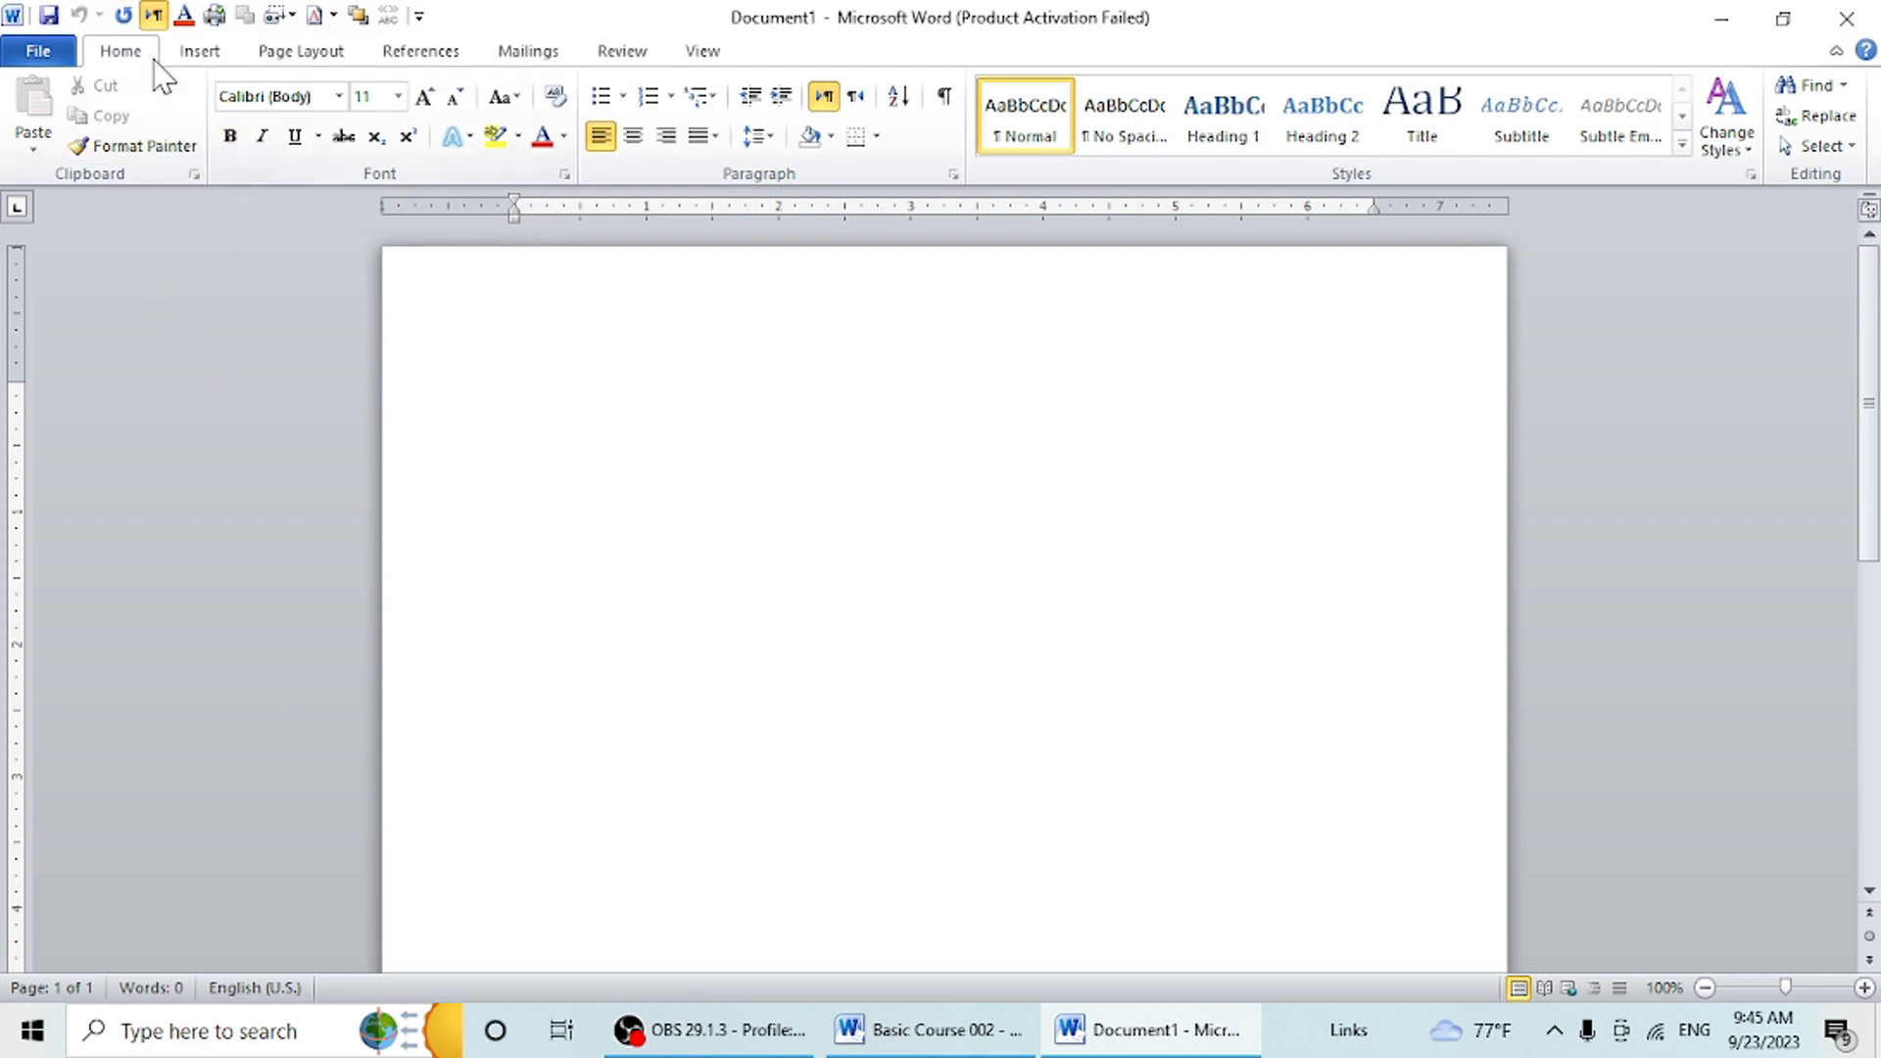
pyautogui.click(196, 52)
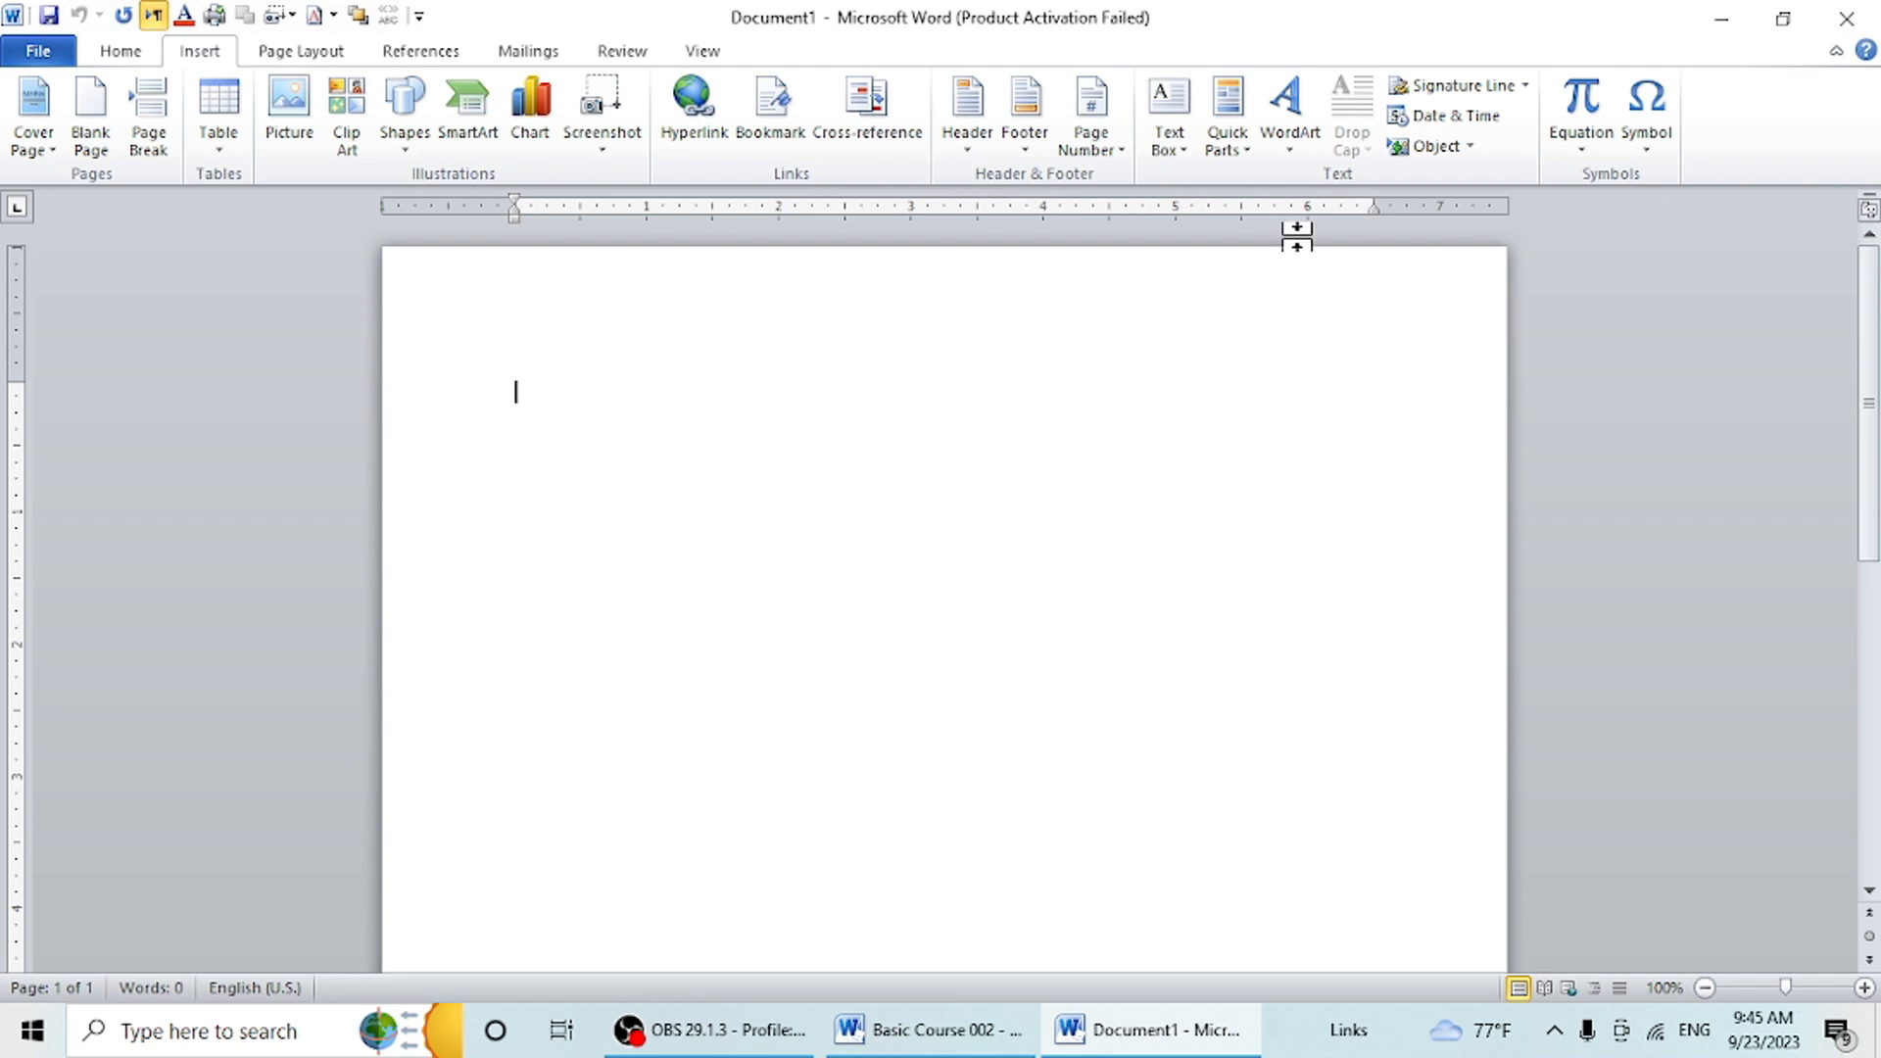
pyautogui.click(292, 55)
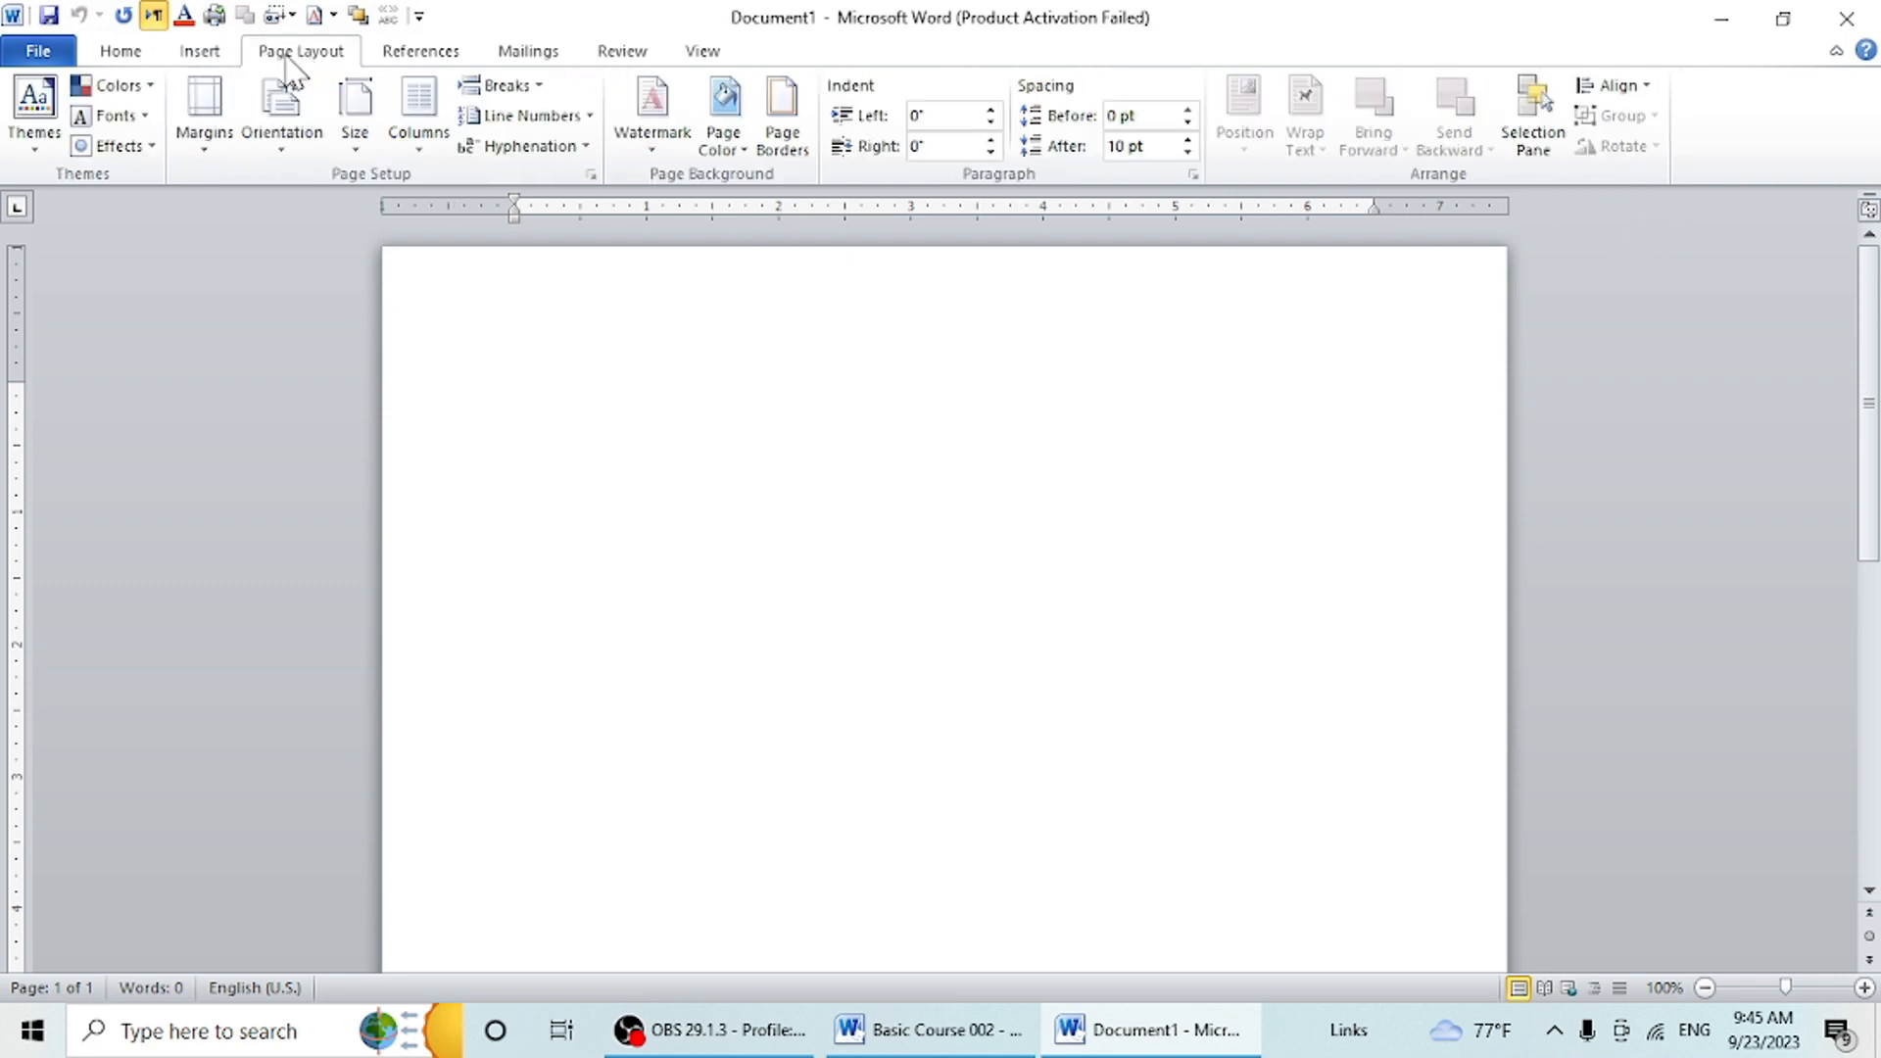
pyautogui.click(147, 55)
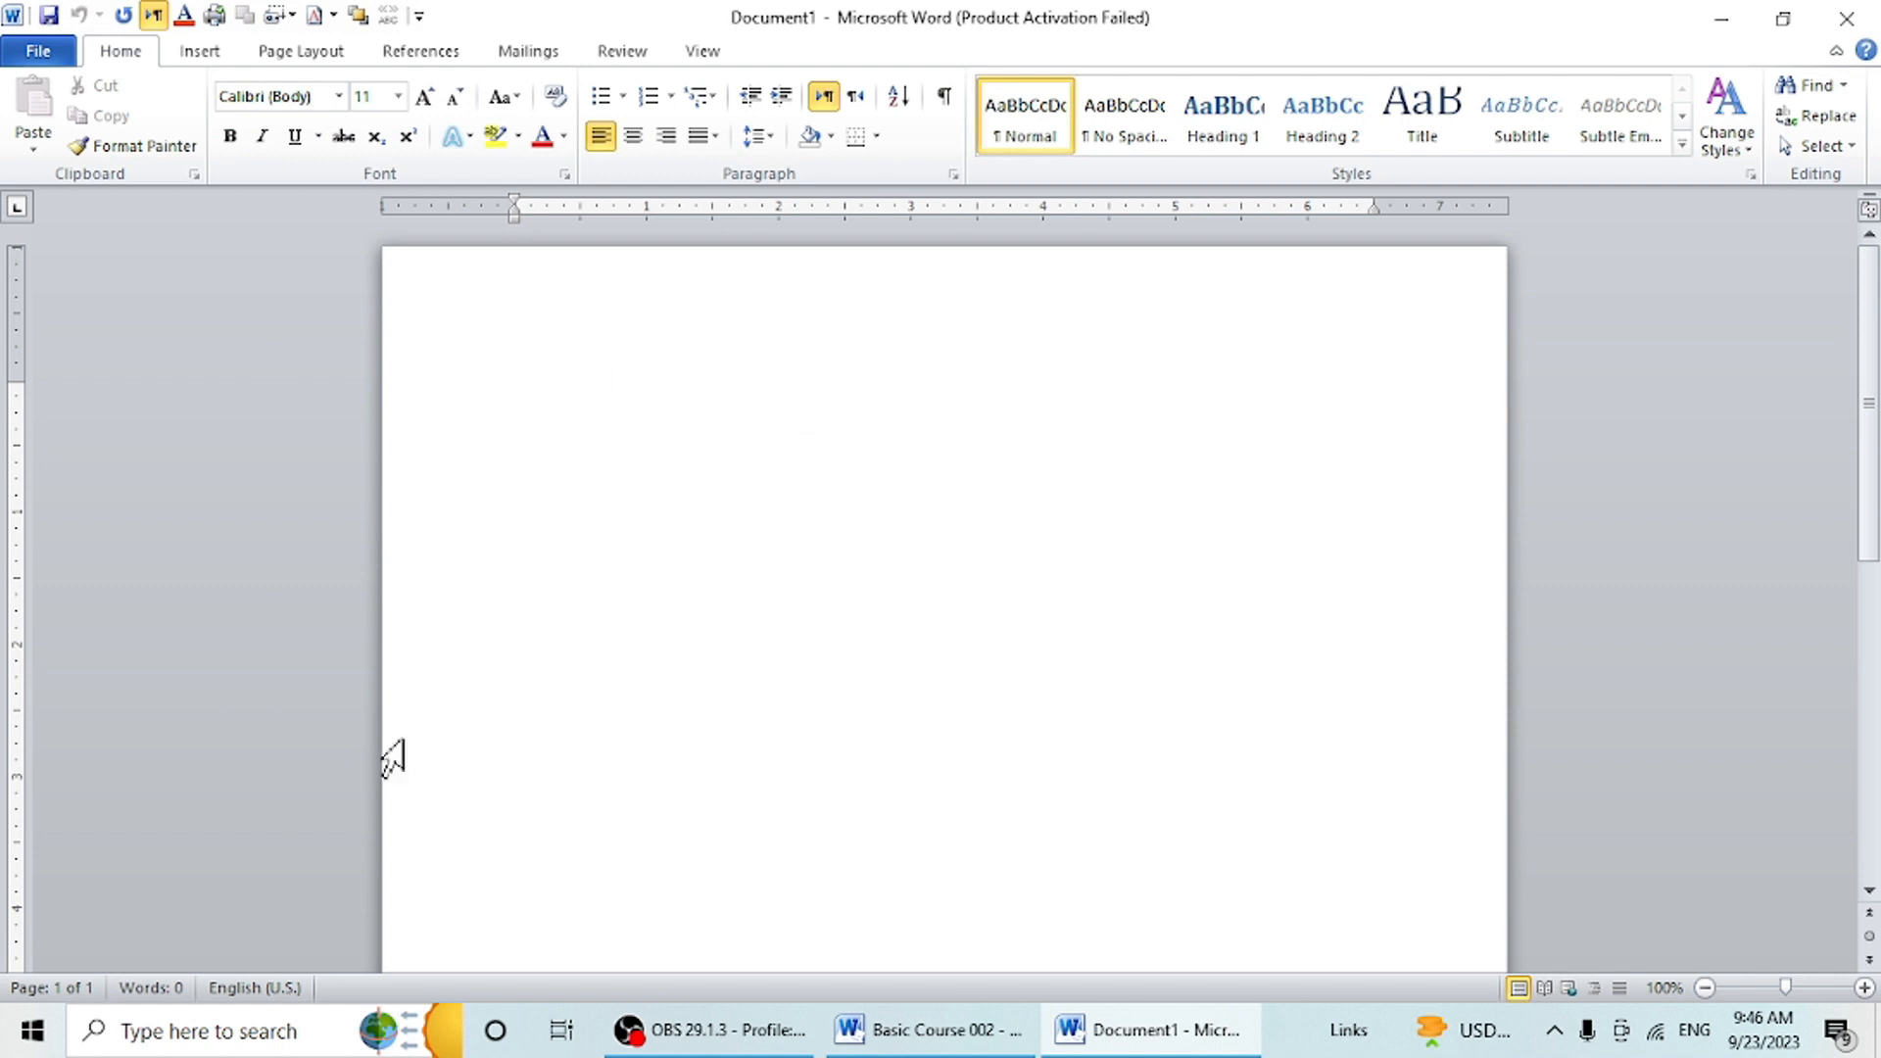
# - Fill the blank document with sample paragraphs using the =rand() command
pyautogui.click(302, 52)
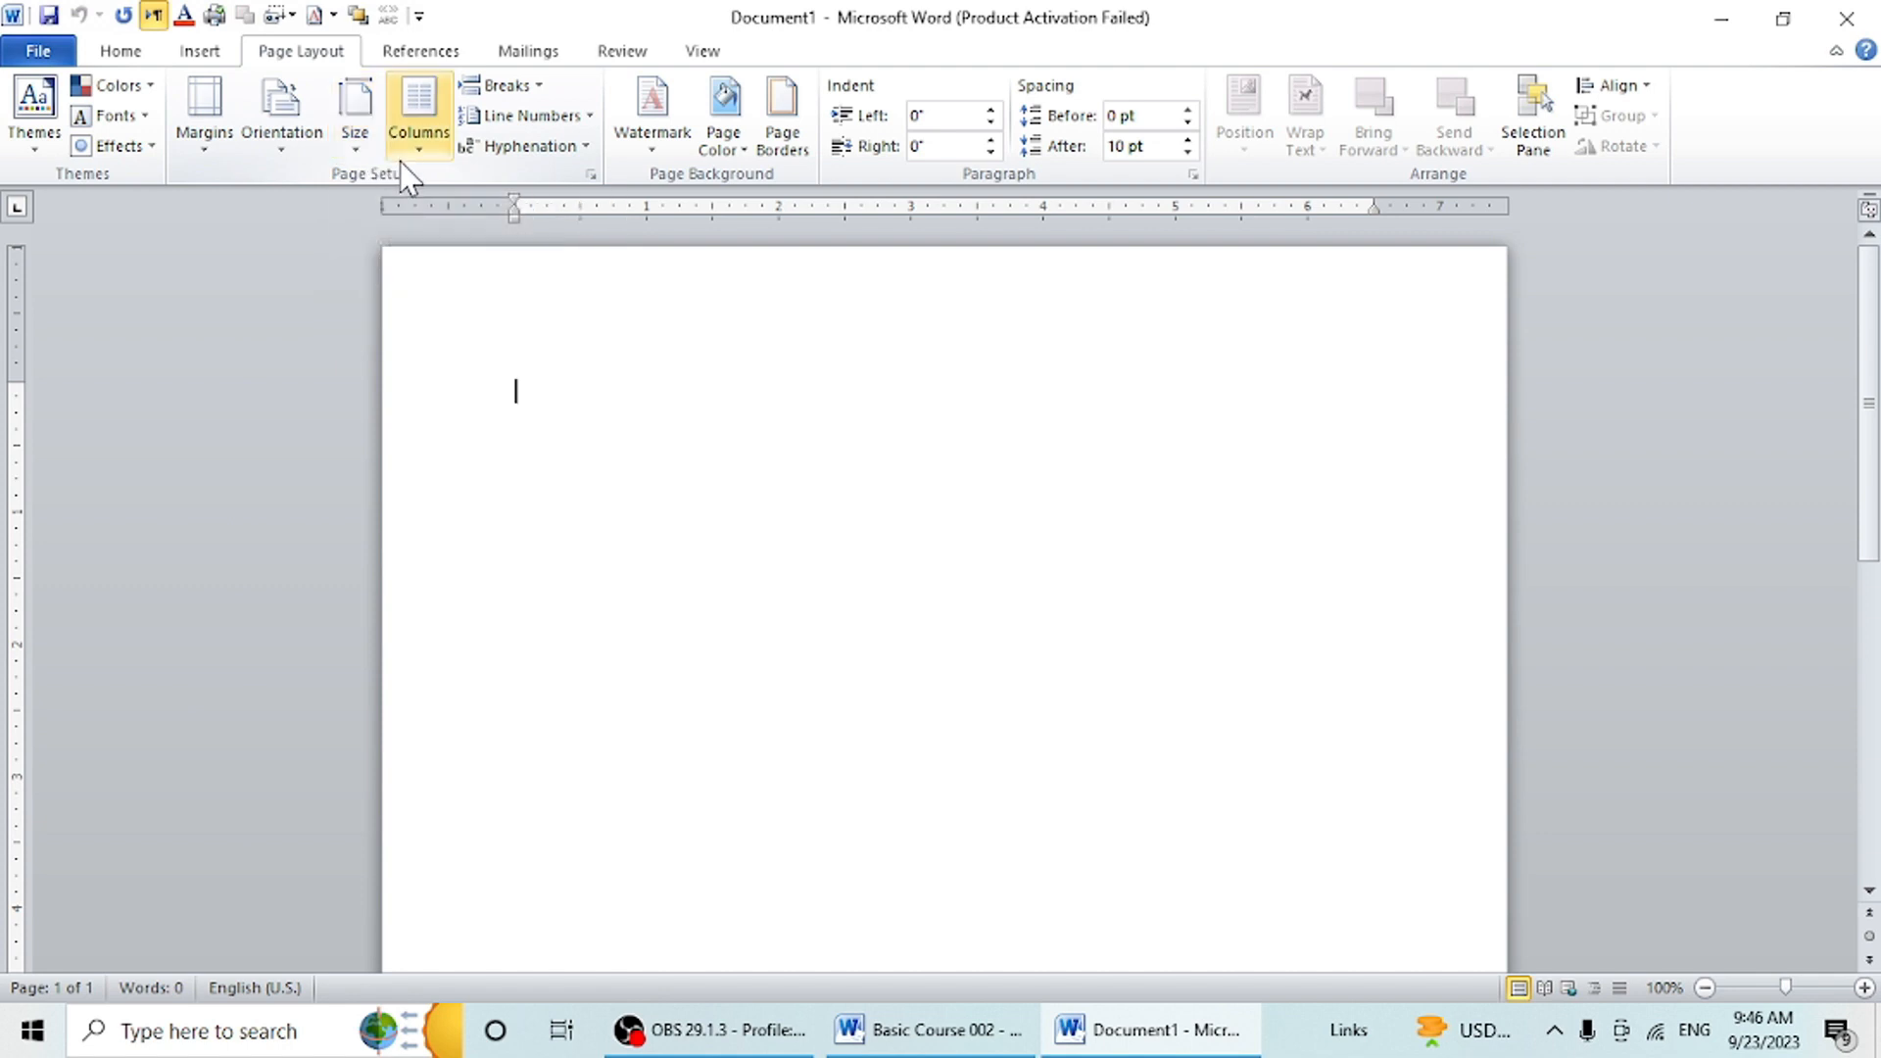
pyautogui.click(199, 147)
pyautogui.click(656, 426)
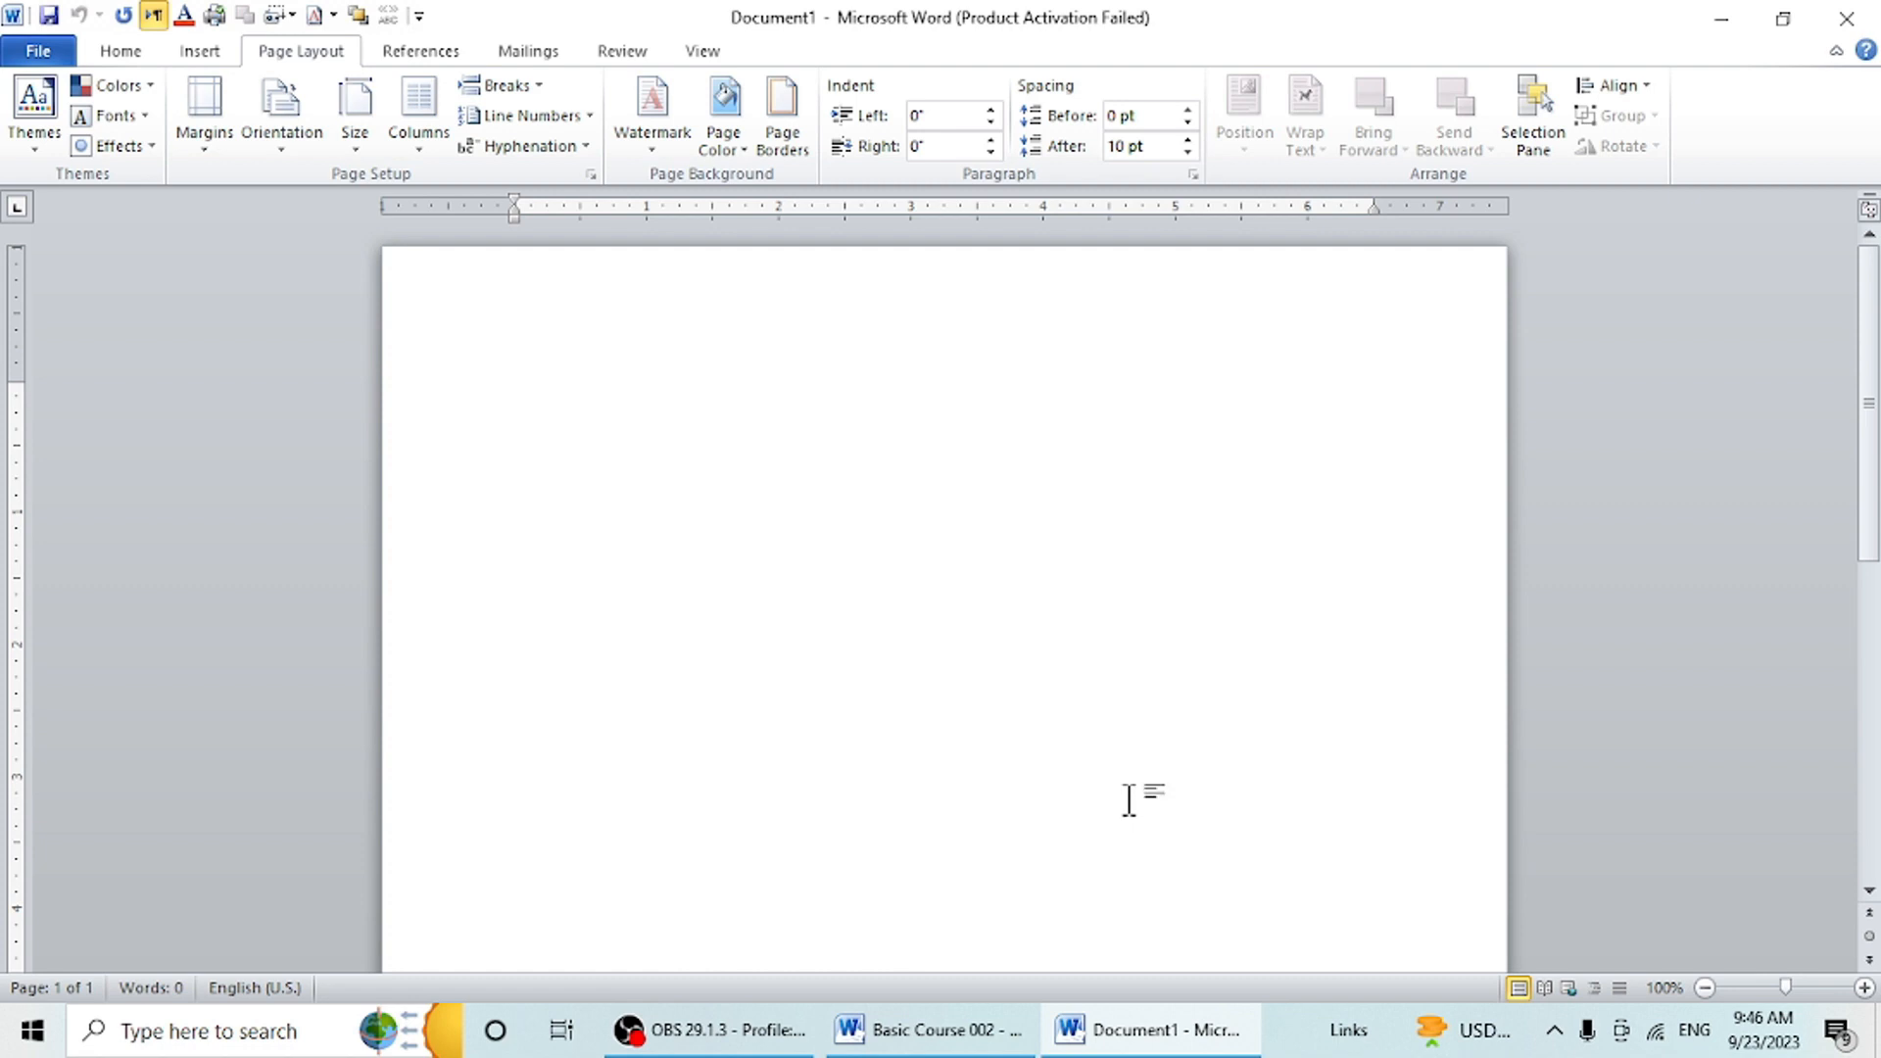
pyautogui.write('=rand()')
pyautogui.press('Return')
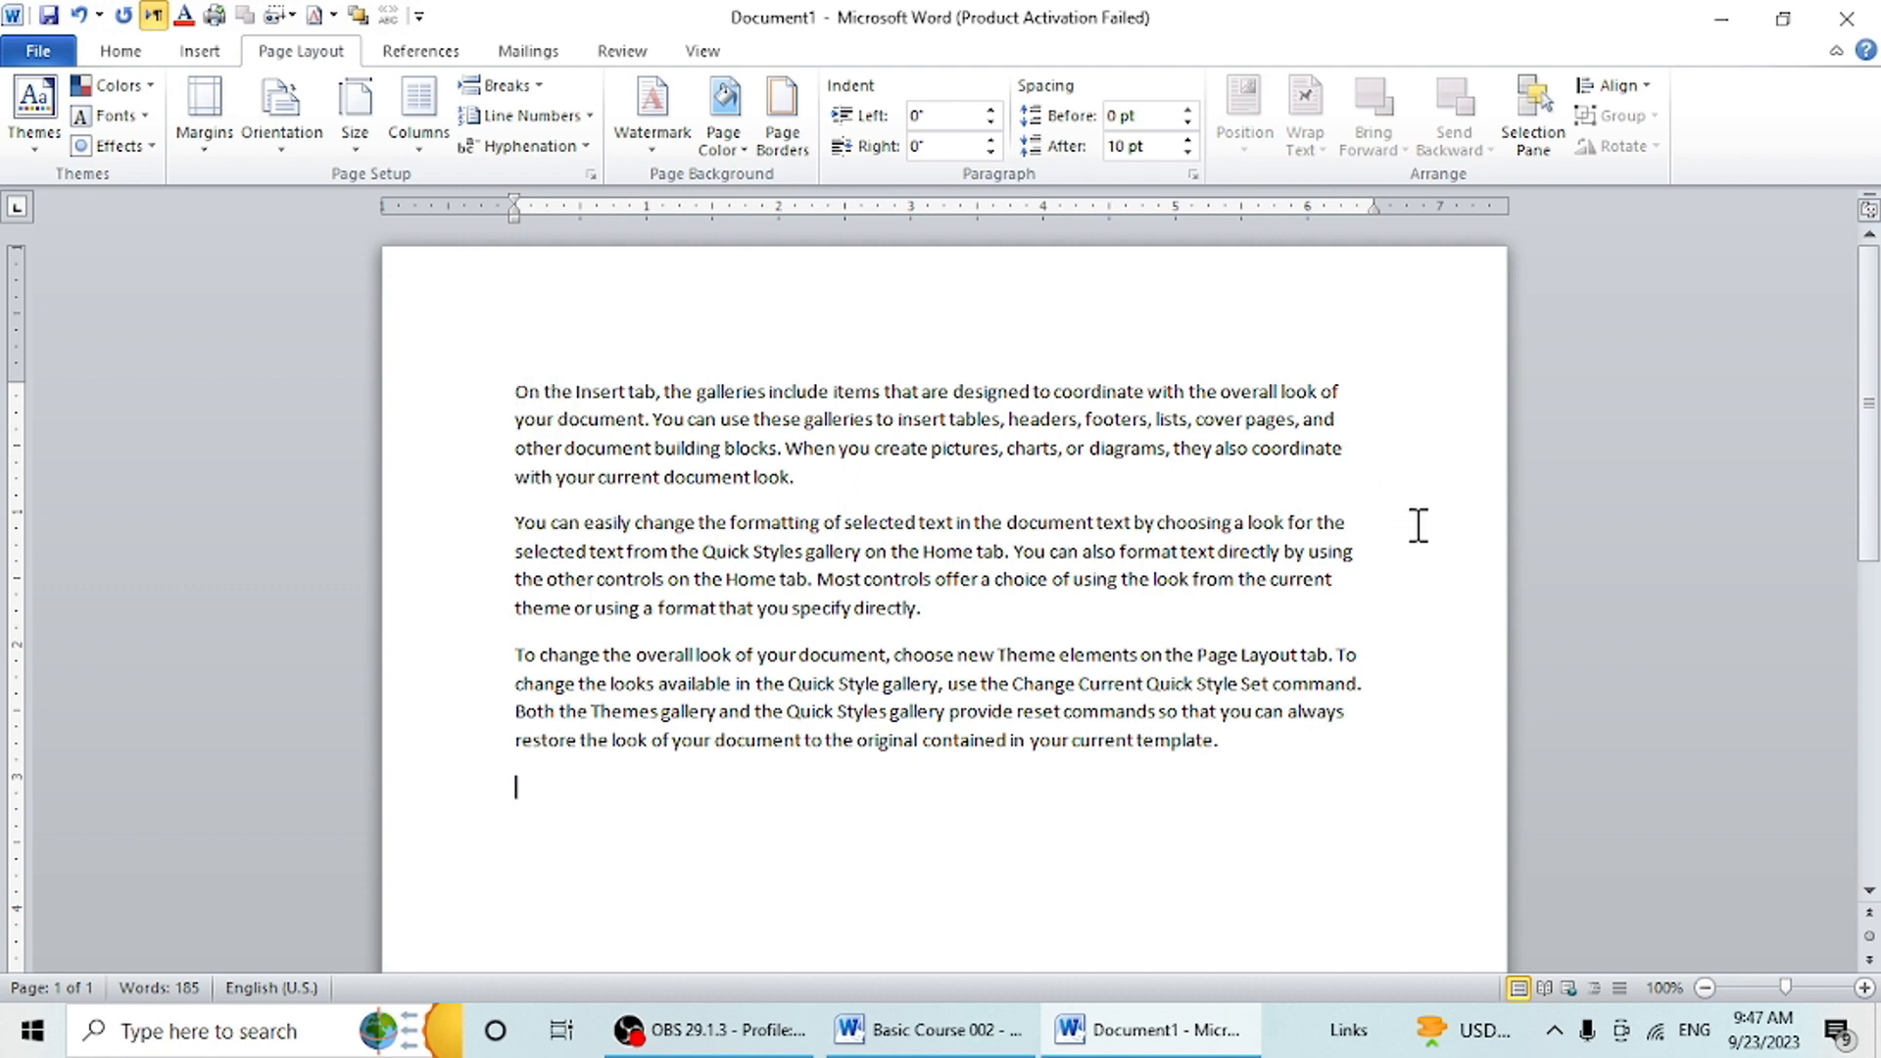
# - Apply the Narrow margin preset to the document and select all three paragraphs of text
pyautogui.click(204, 153)
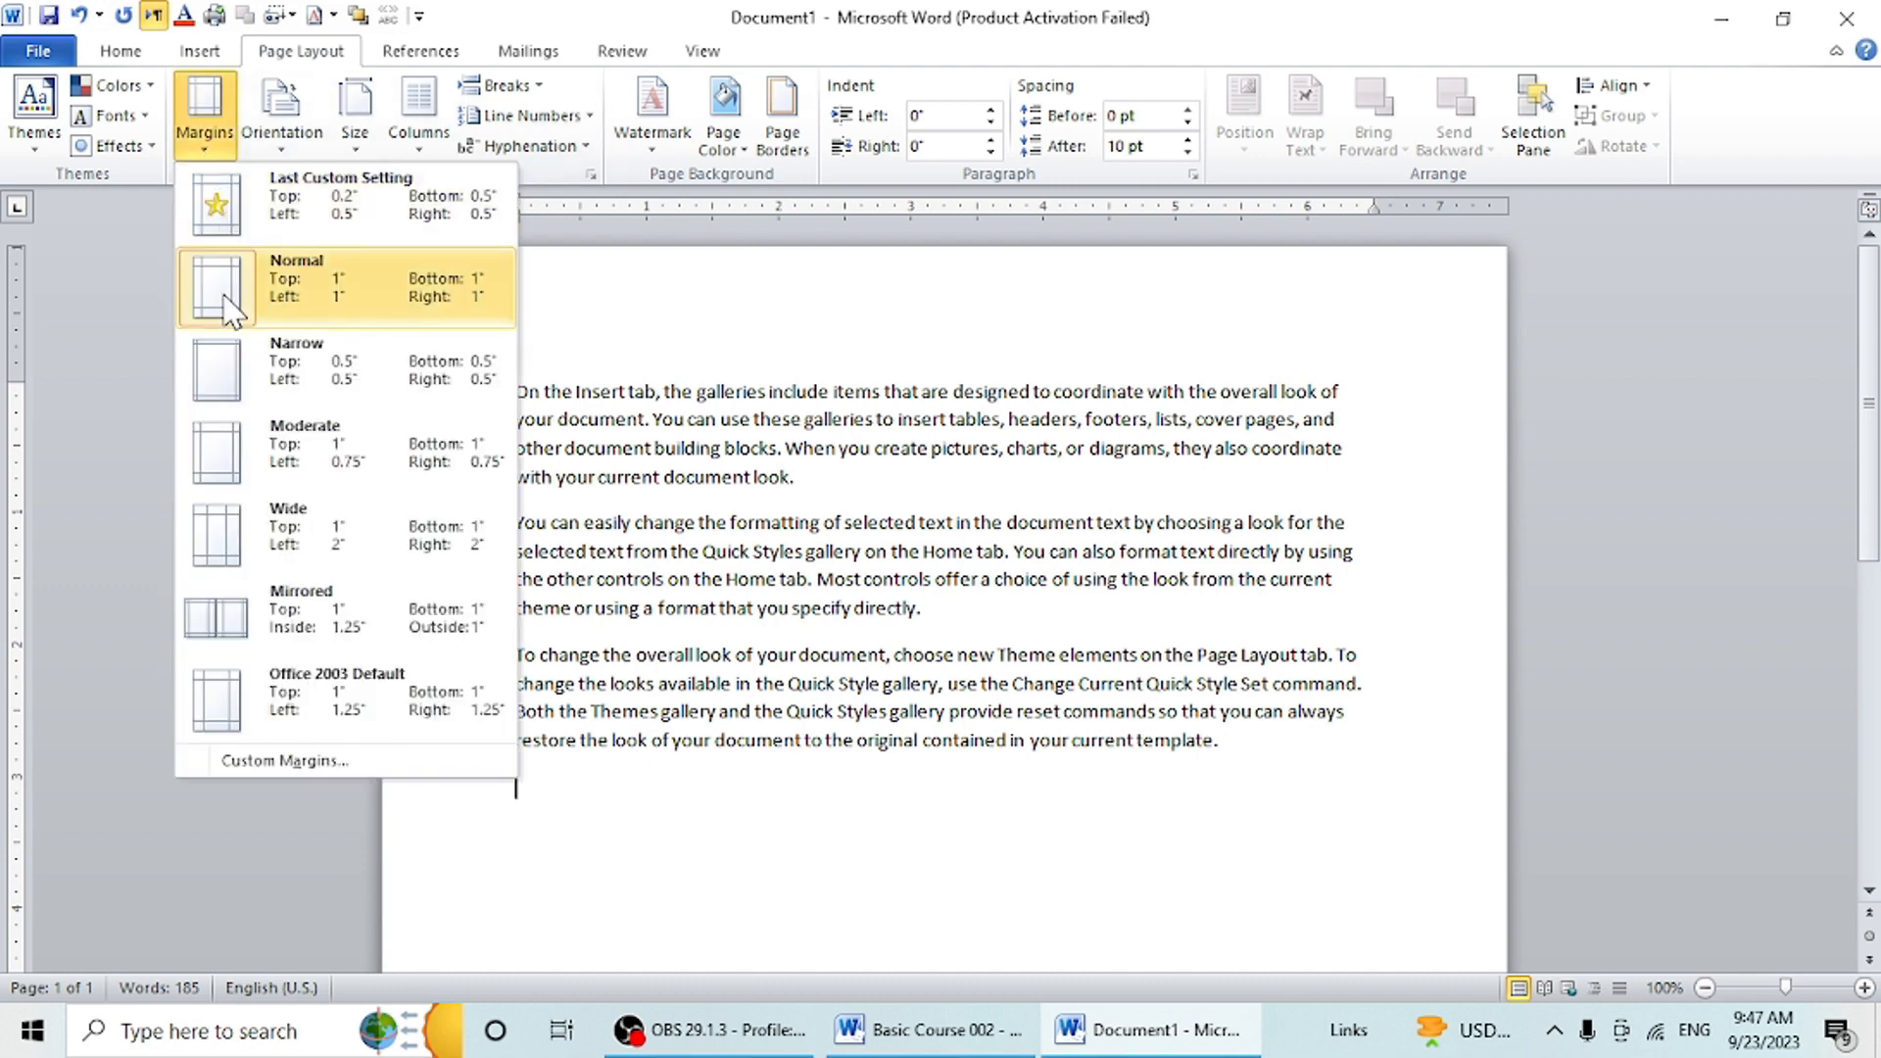
pyautogui.click(312, 397)
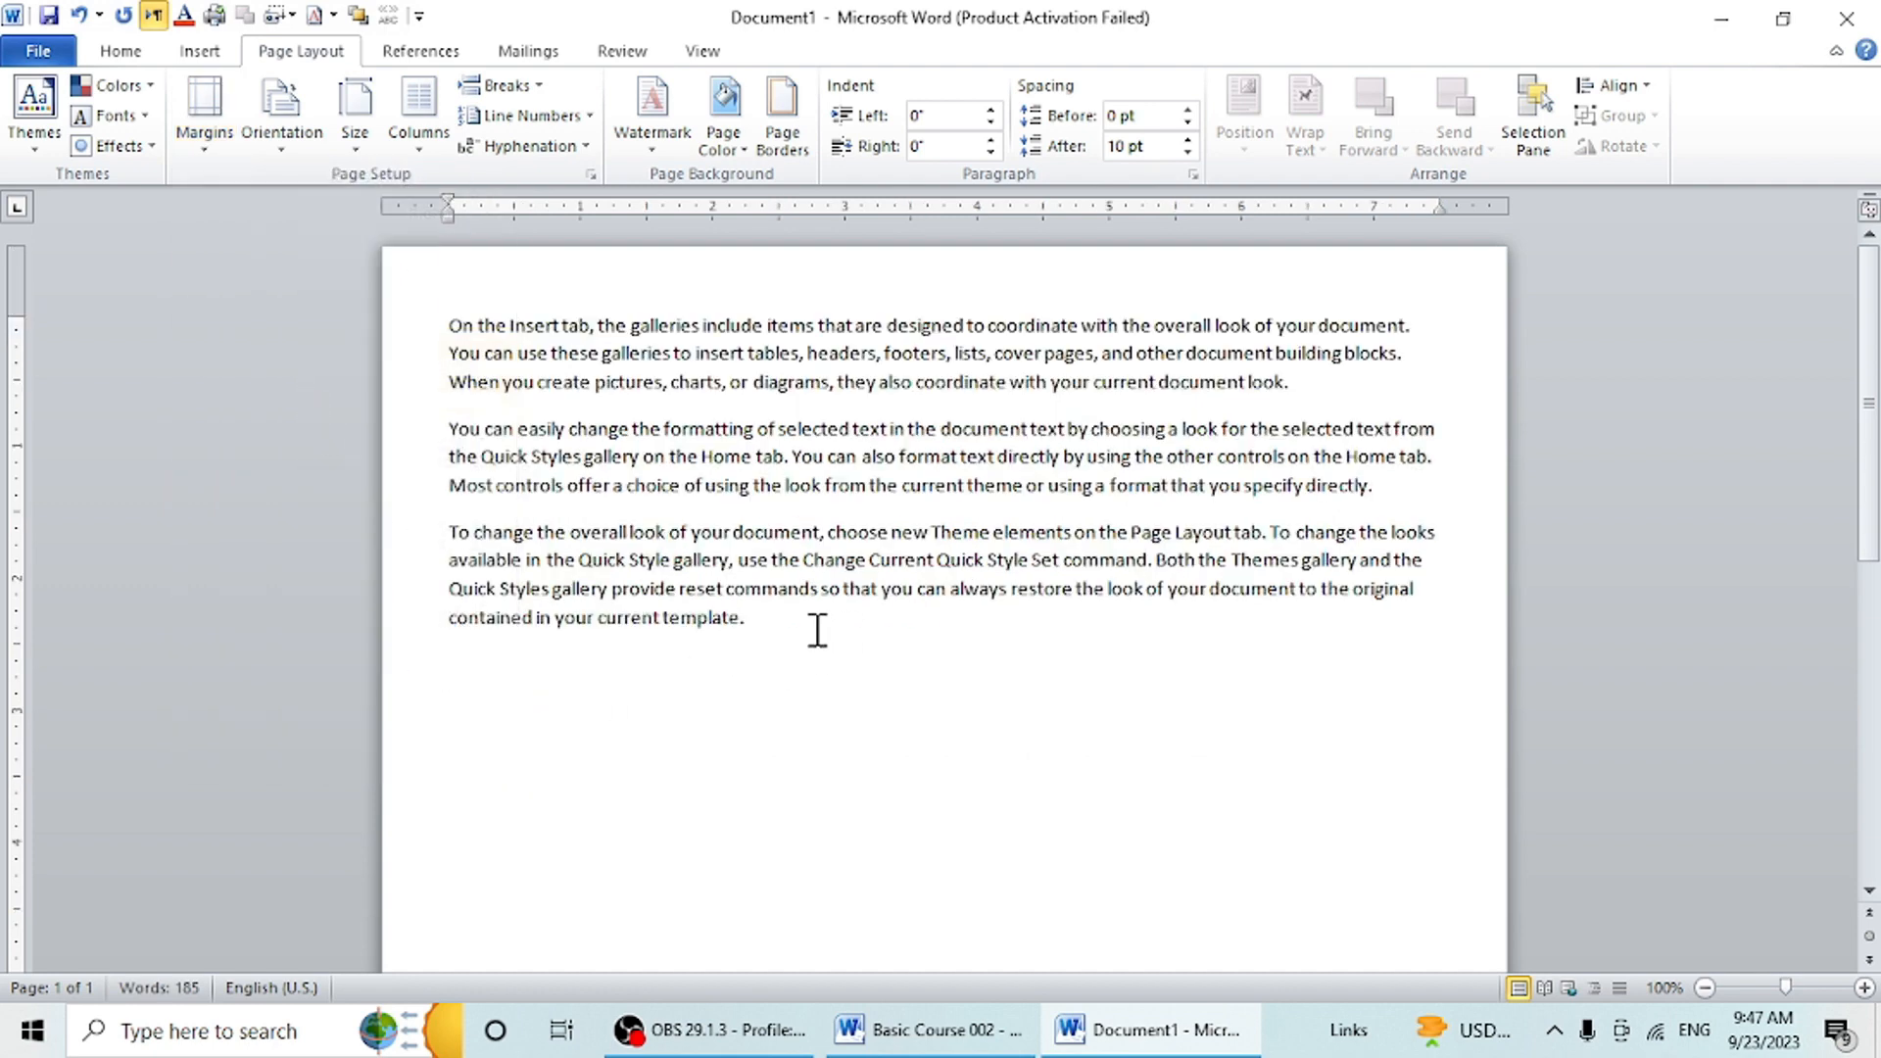
pyautogui.moveTo(810, 624); pyautogui.dragTo(349, 303)
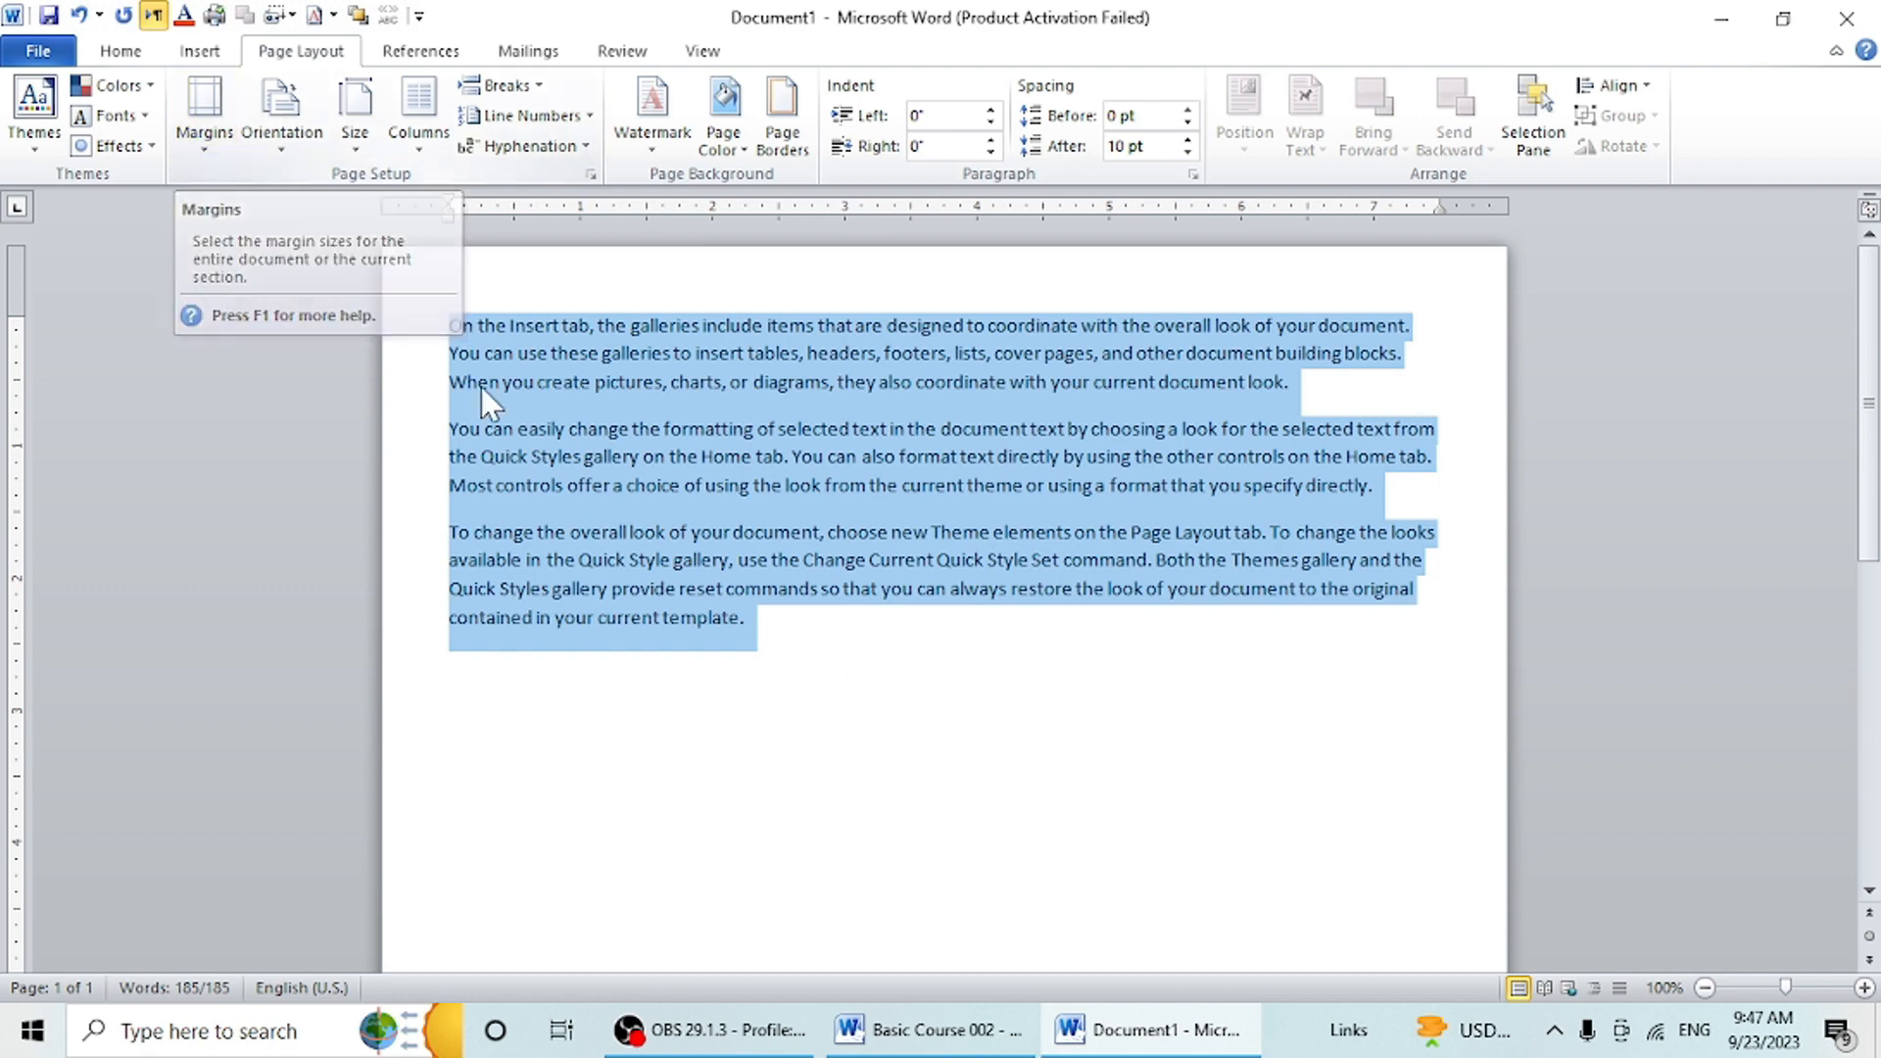
# - Switch the page orientation to Landscape and back to Portrait
pyautogui.click(272, 149)
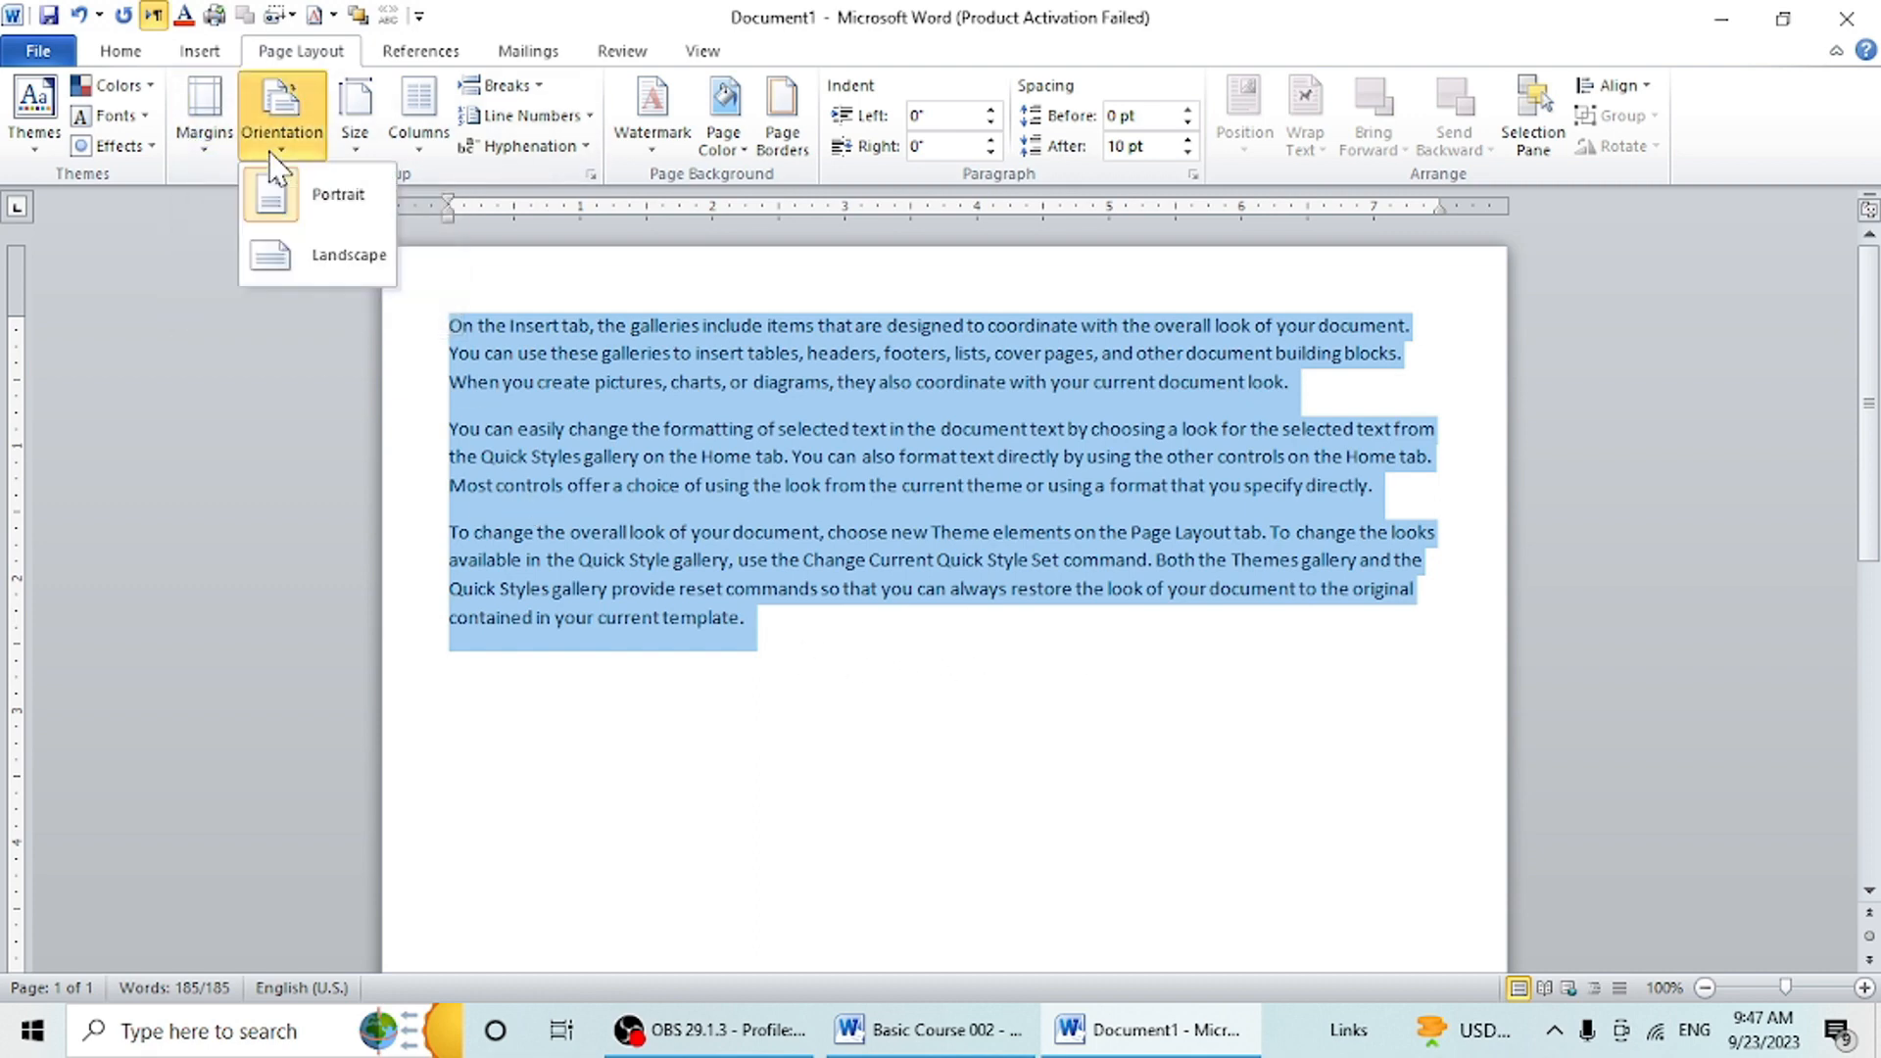
pyautogui.click(917, 745)
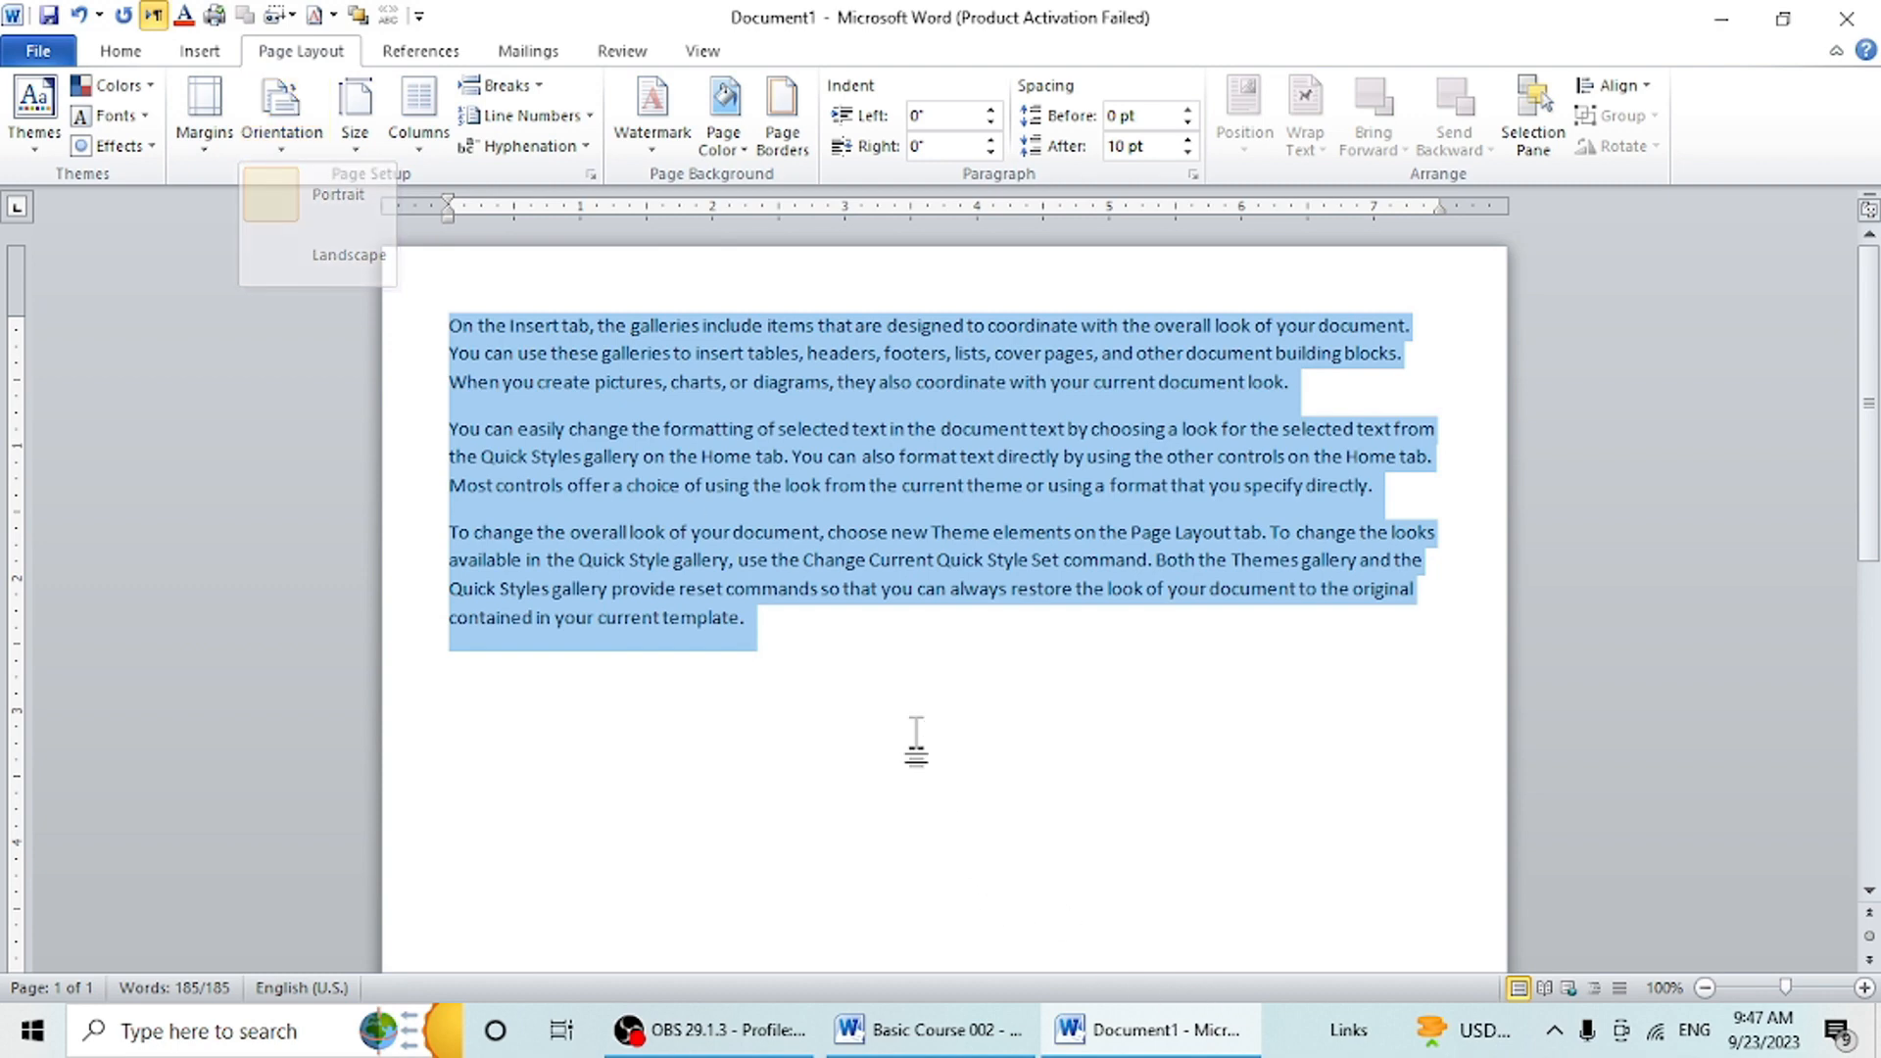
pyautogui.click(311, 152)
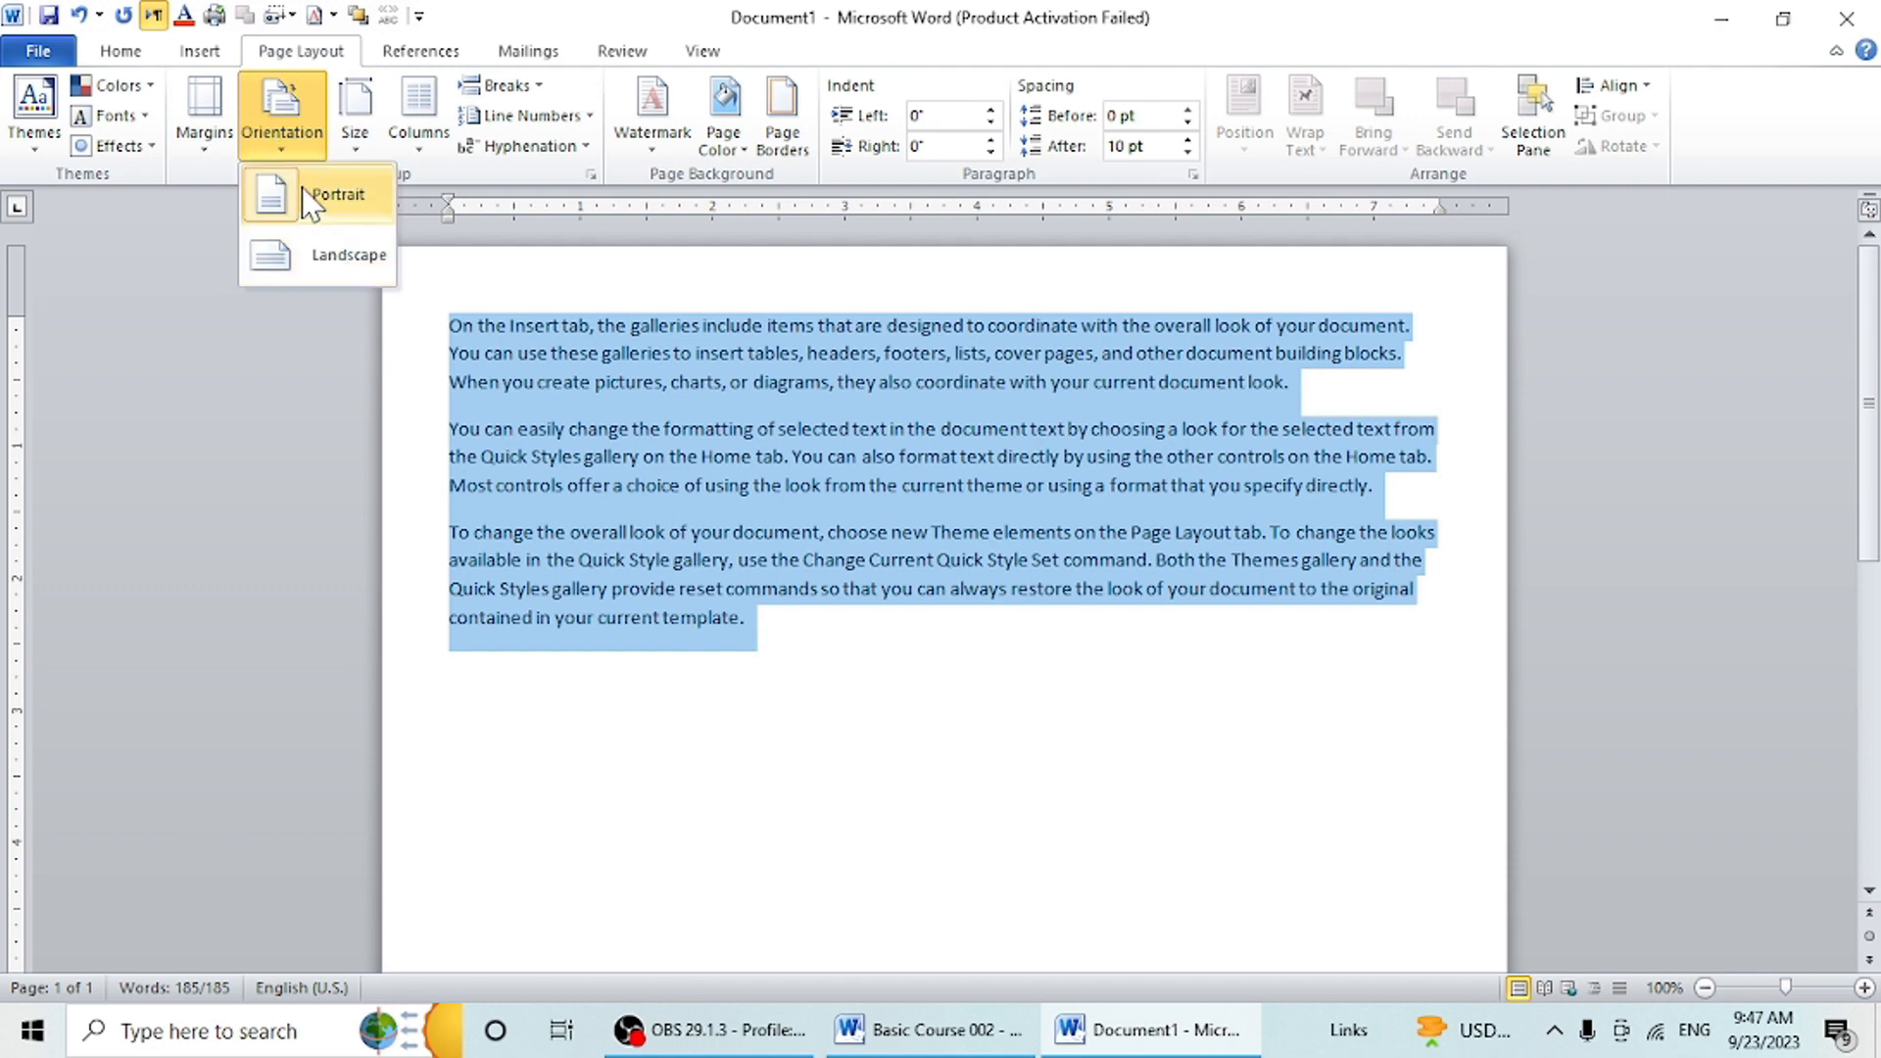
pyautogui.click(328, 257)
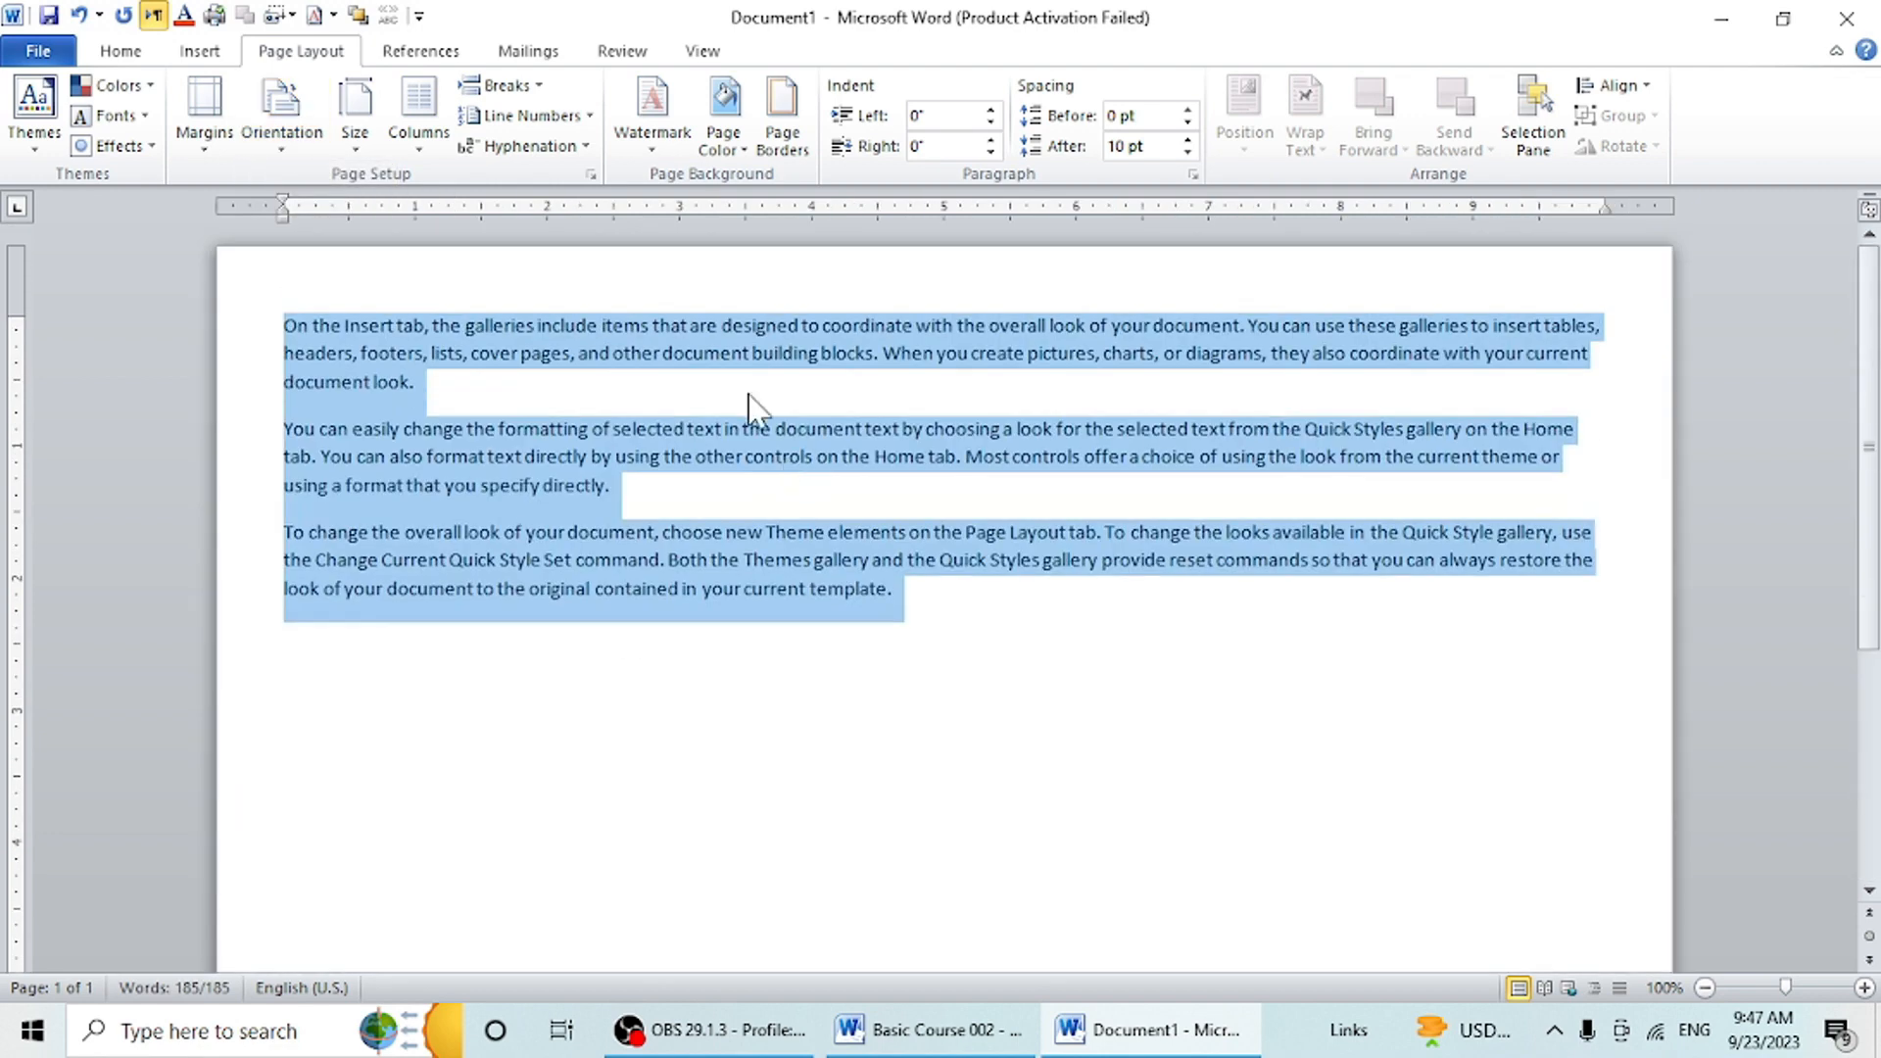
pyautogui.click(291, 130)
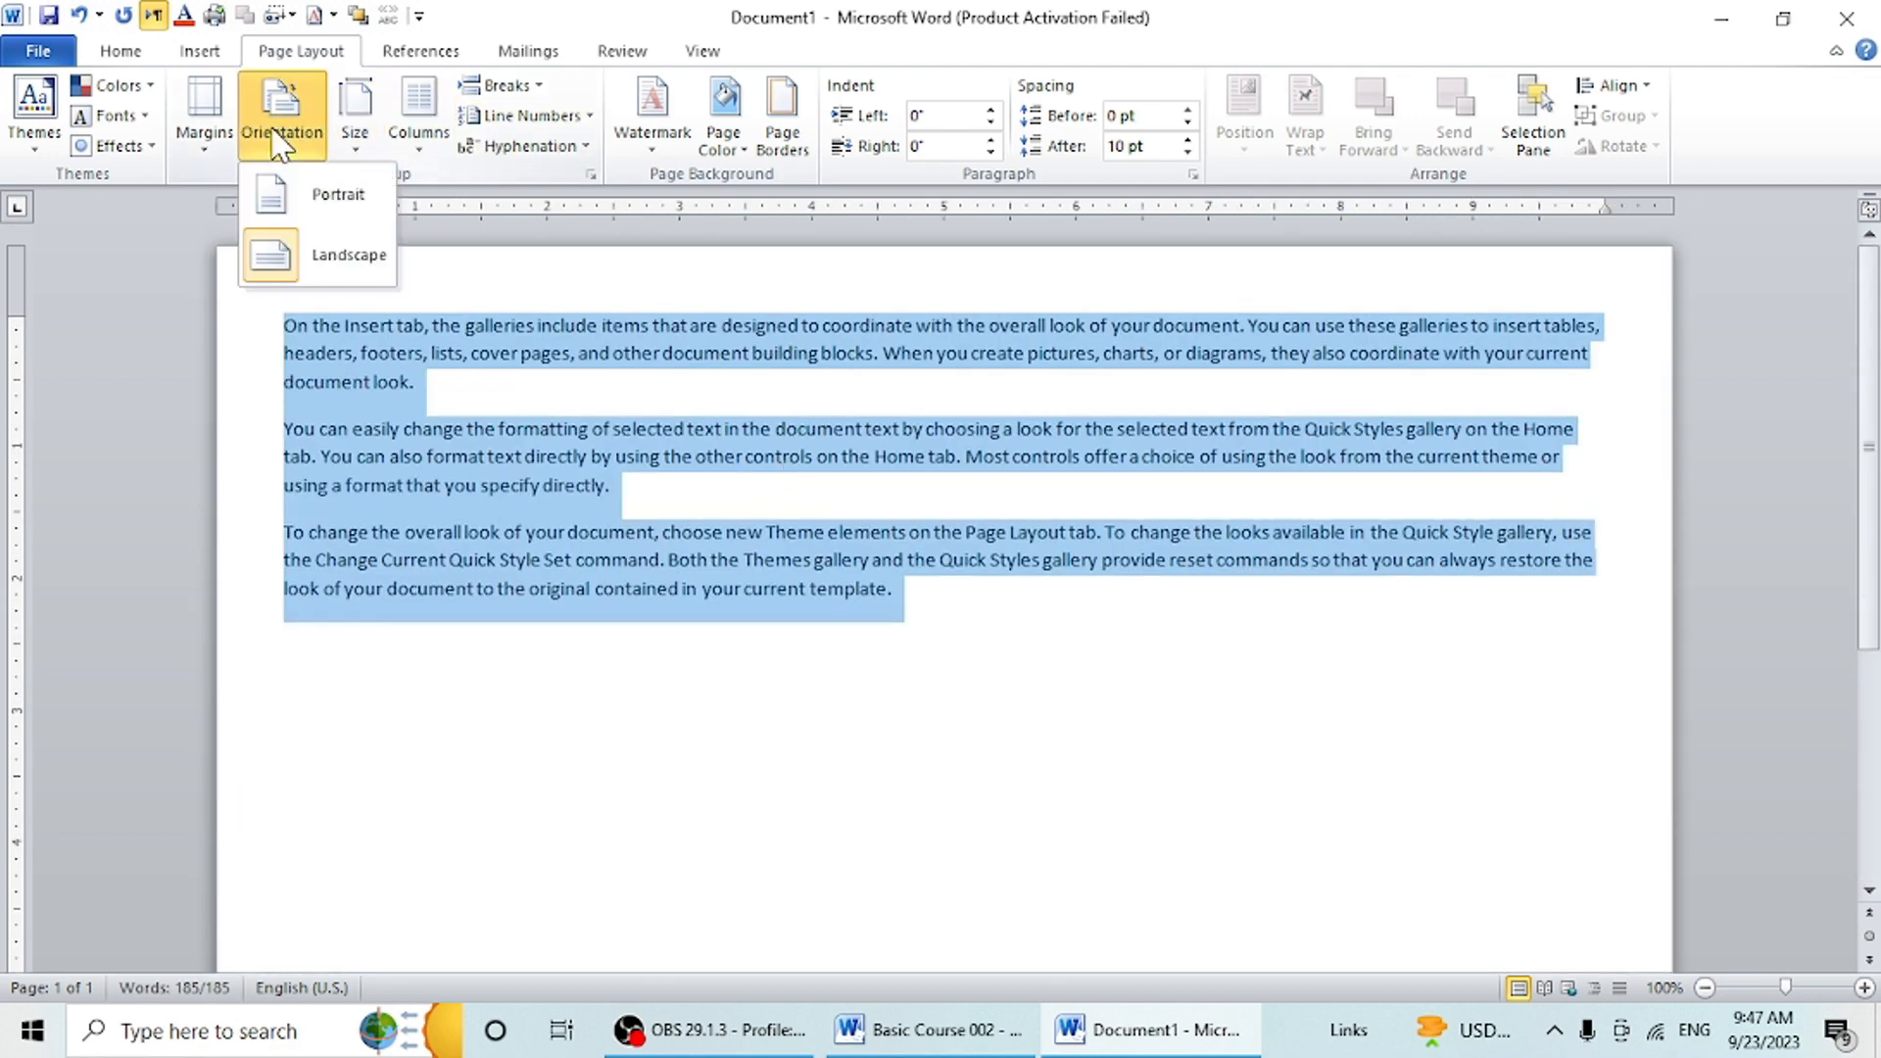
pyautogui.click(299, 208)
# - Set the document's paper size to A4 (8.27" x 11.69")
pyautogui.click(351, 147)
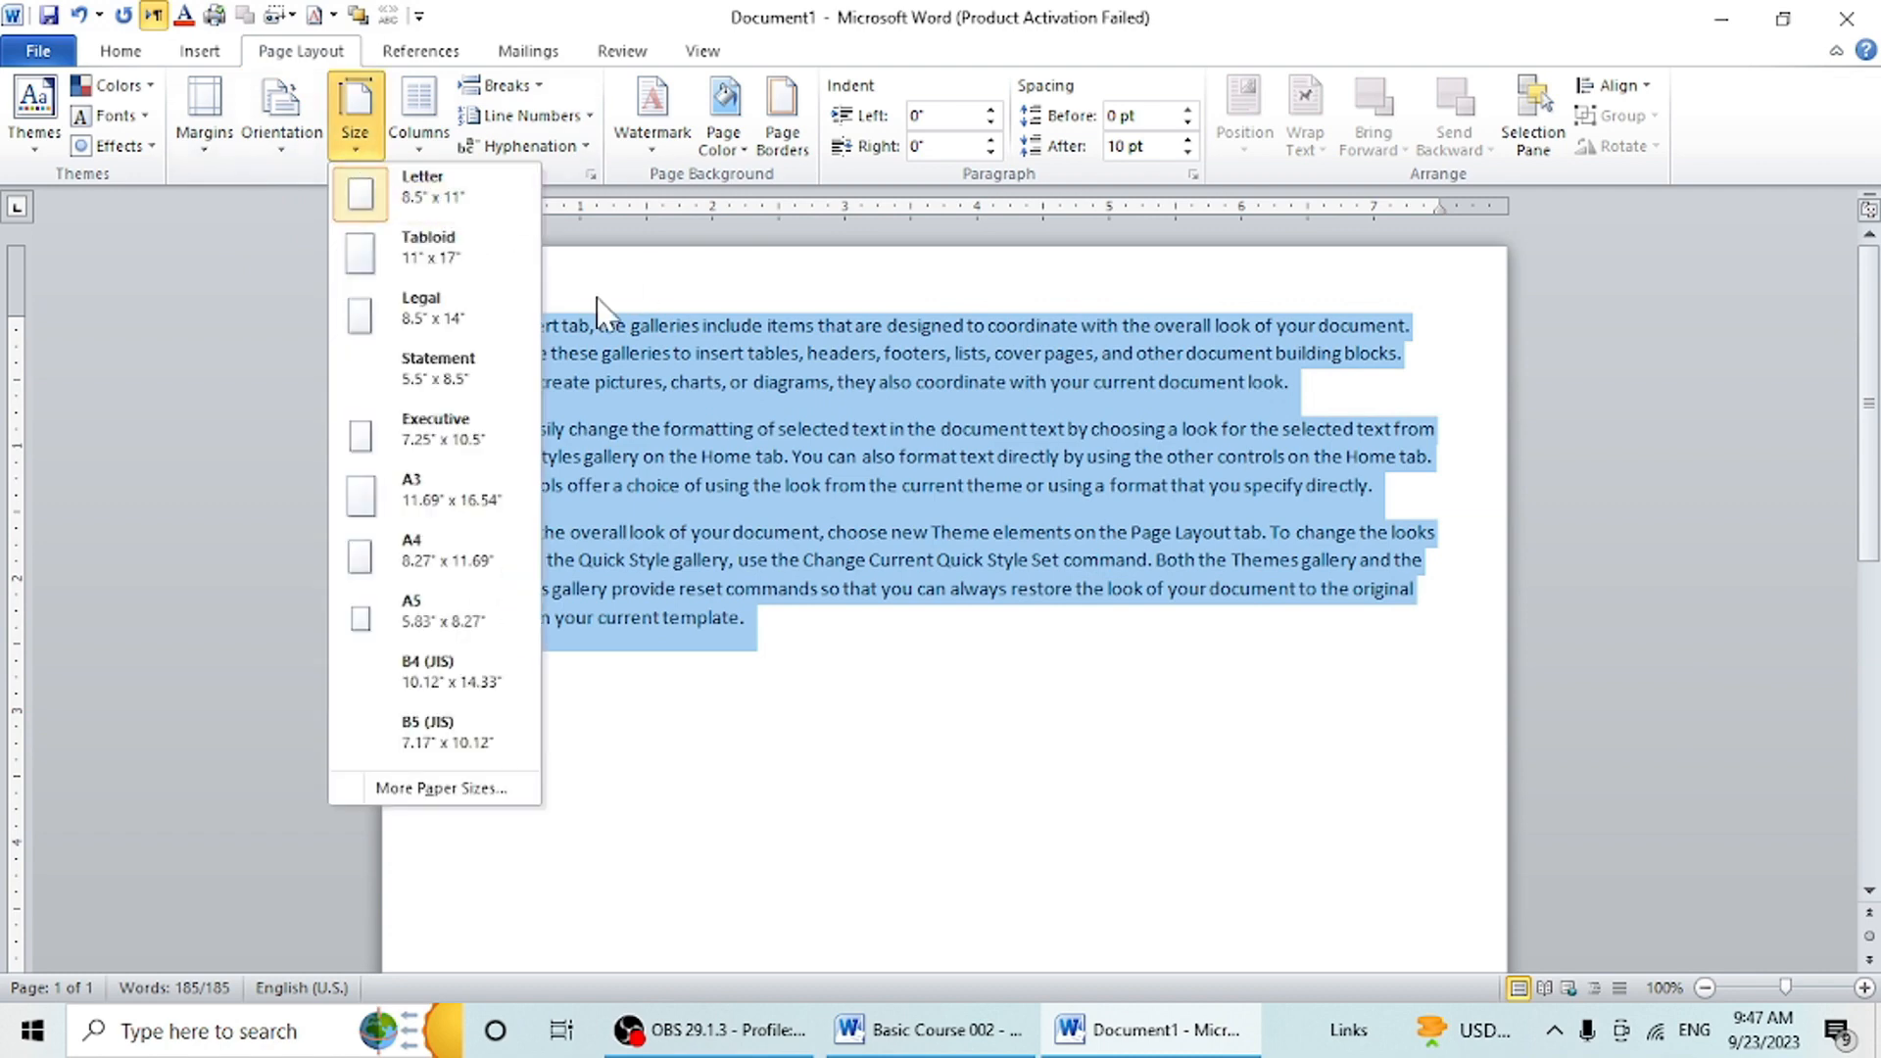
pyautogui.click(511, 569)
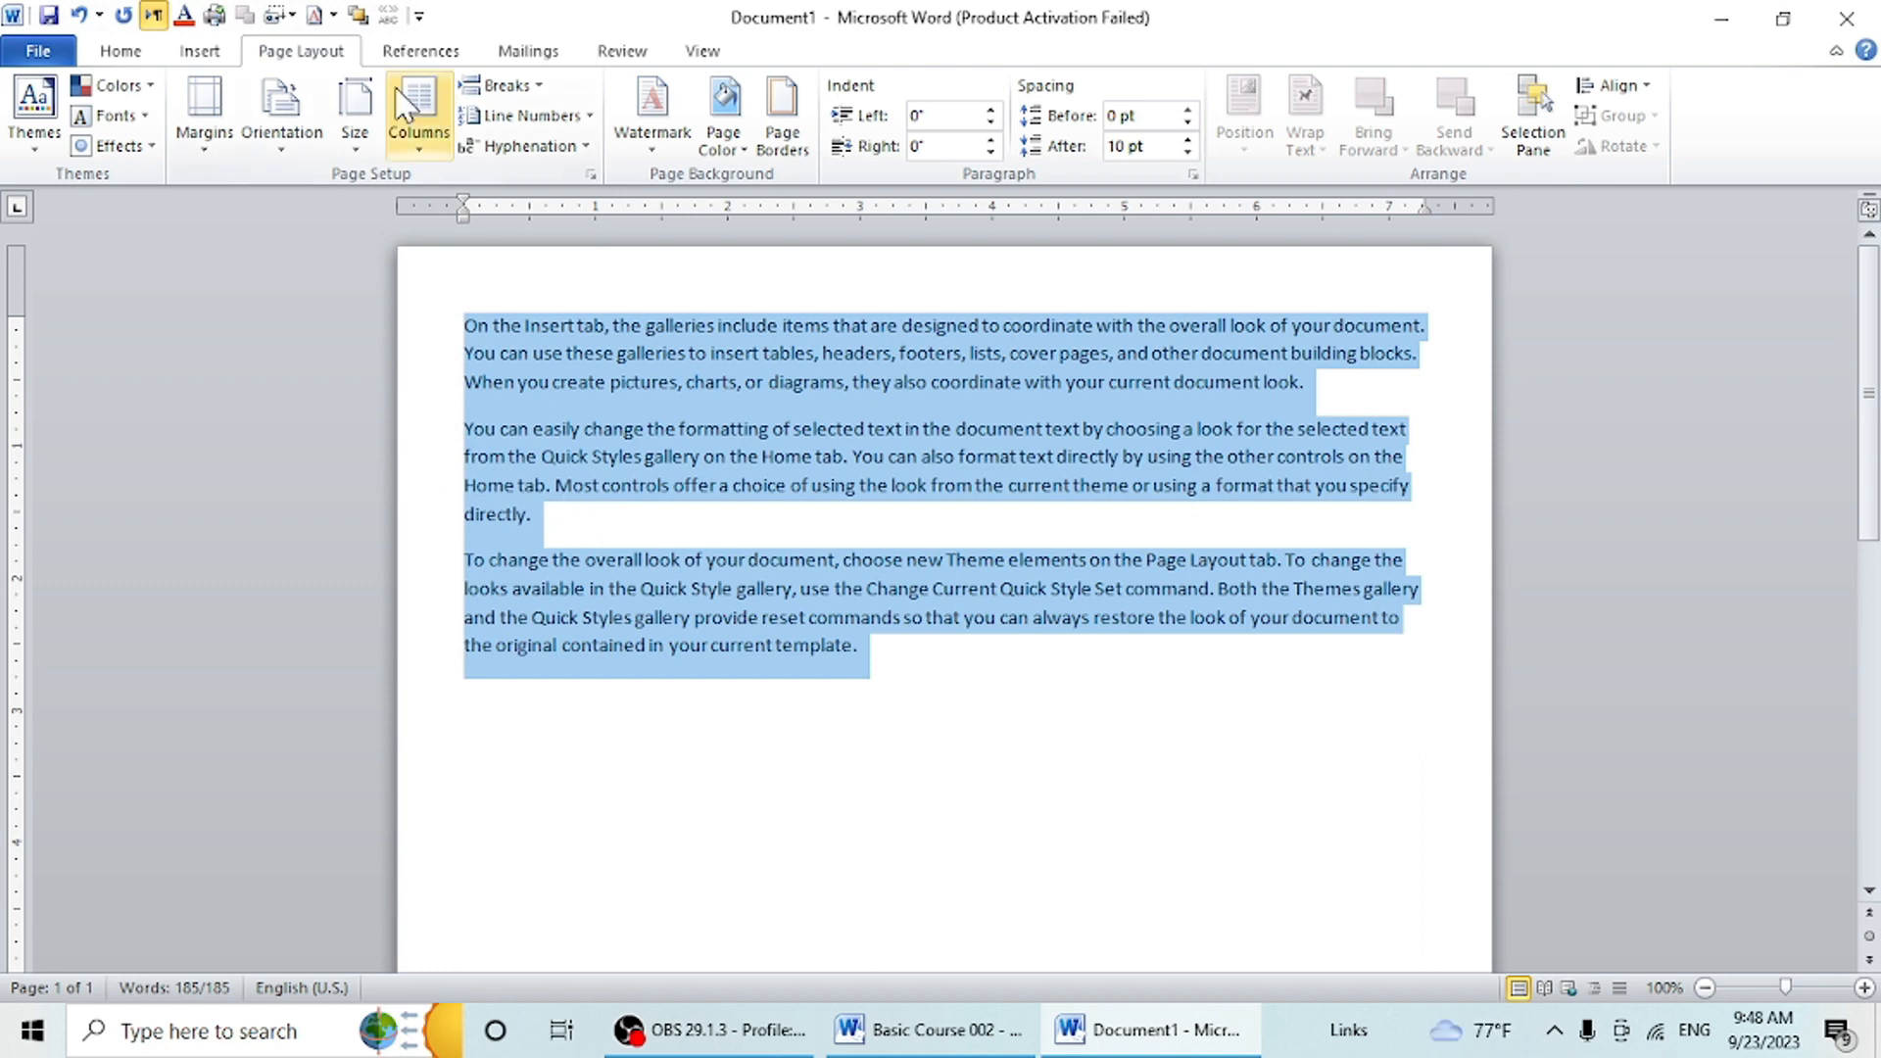
pyautogui.click(382, 147)
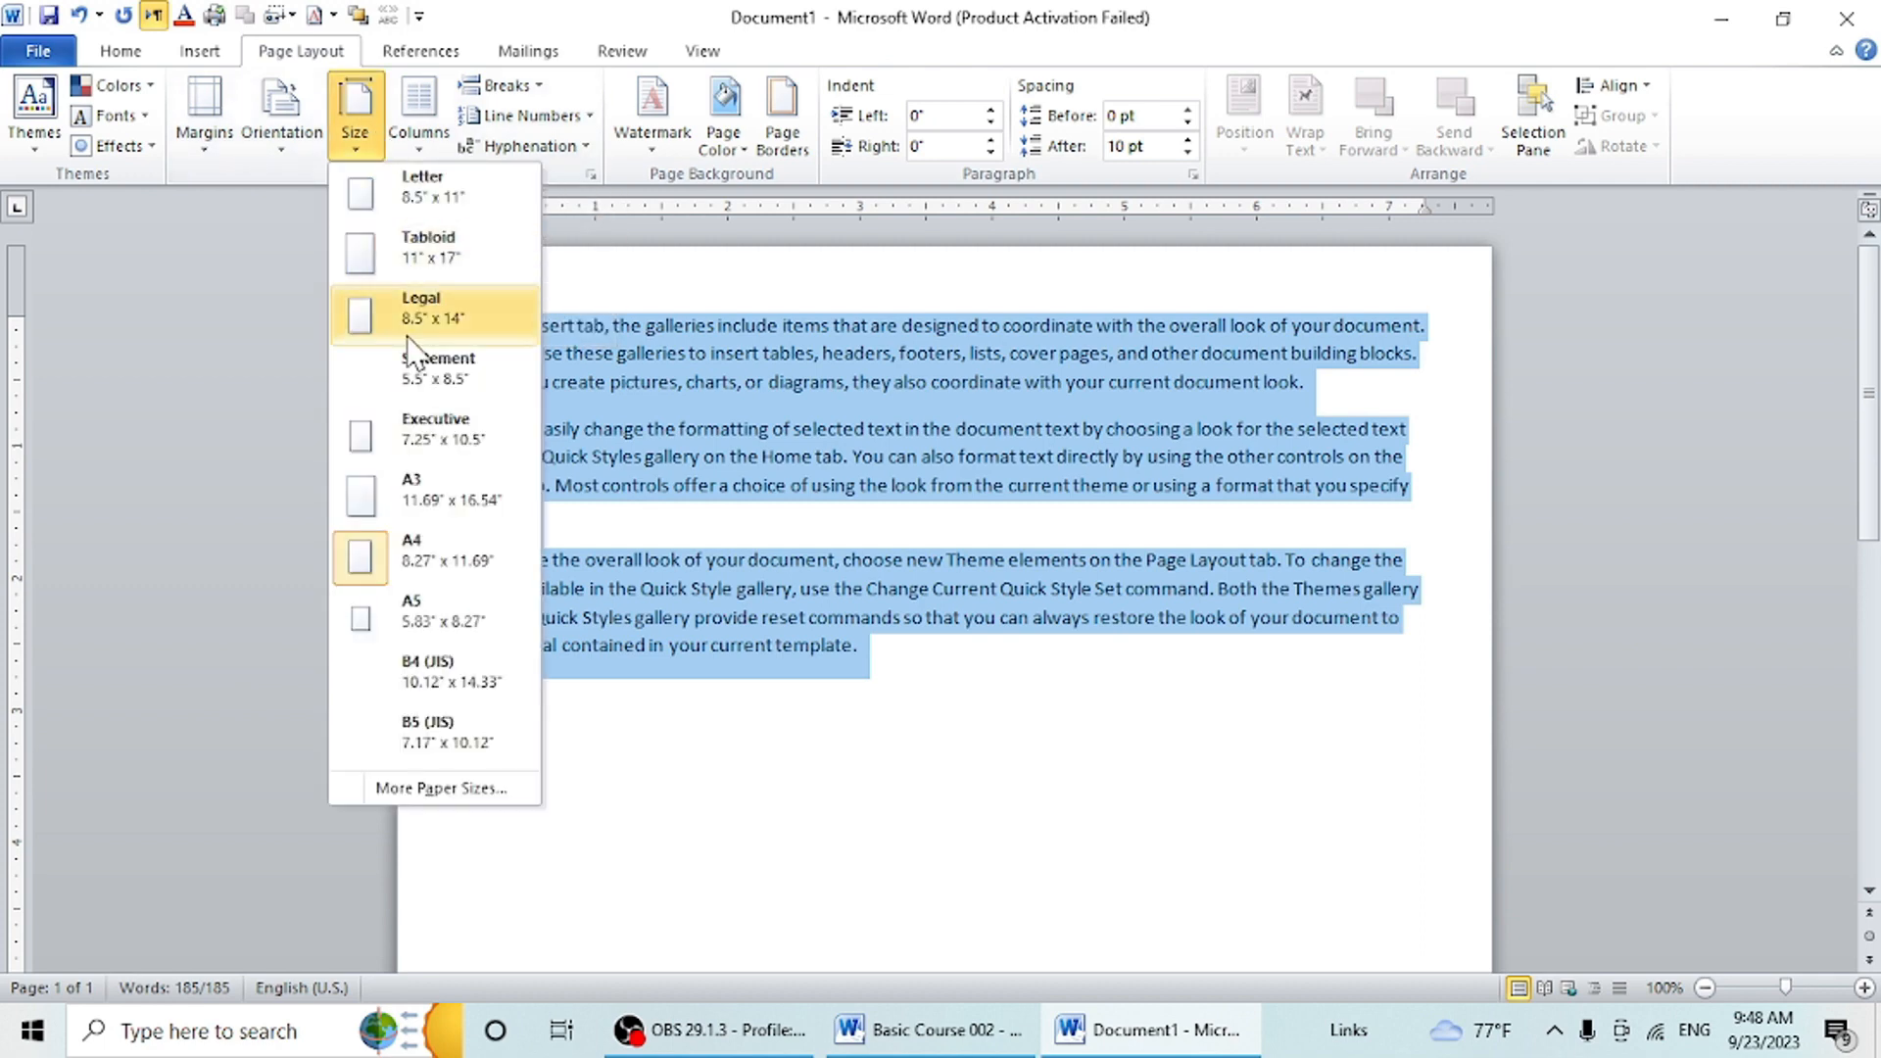
pyautogui.click(453, 567)
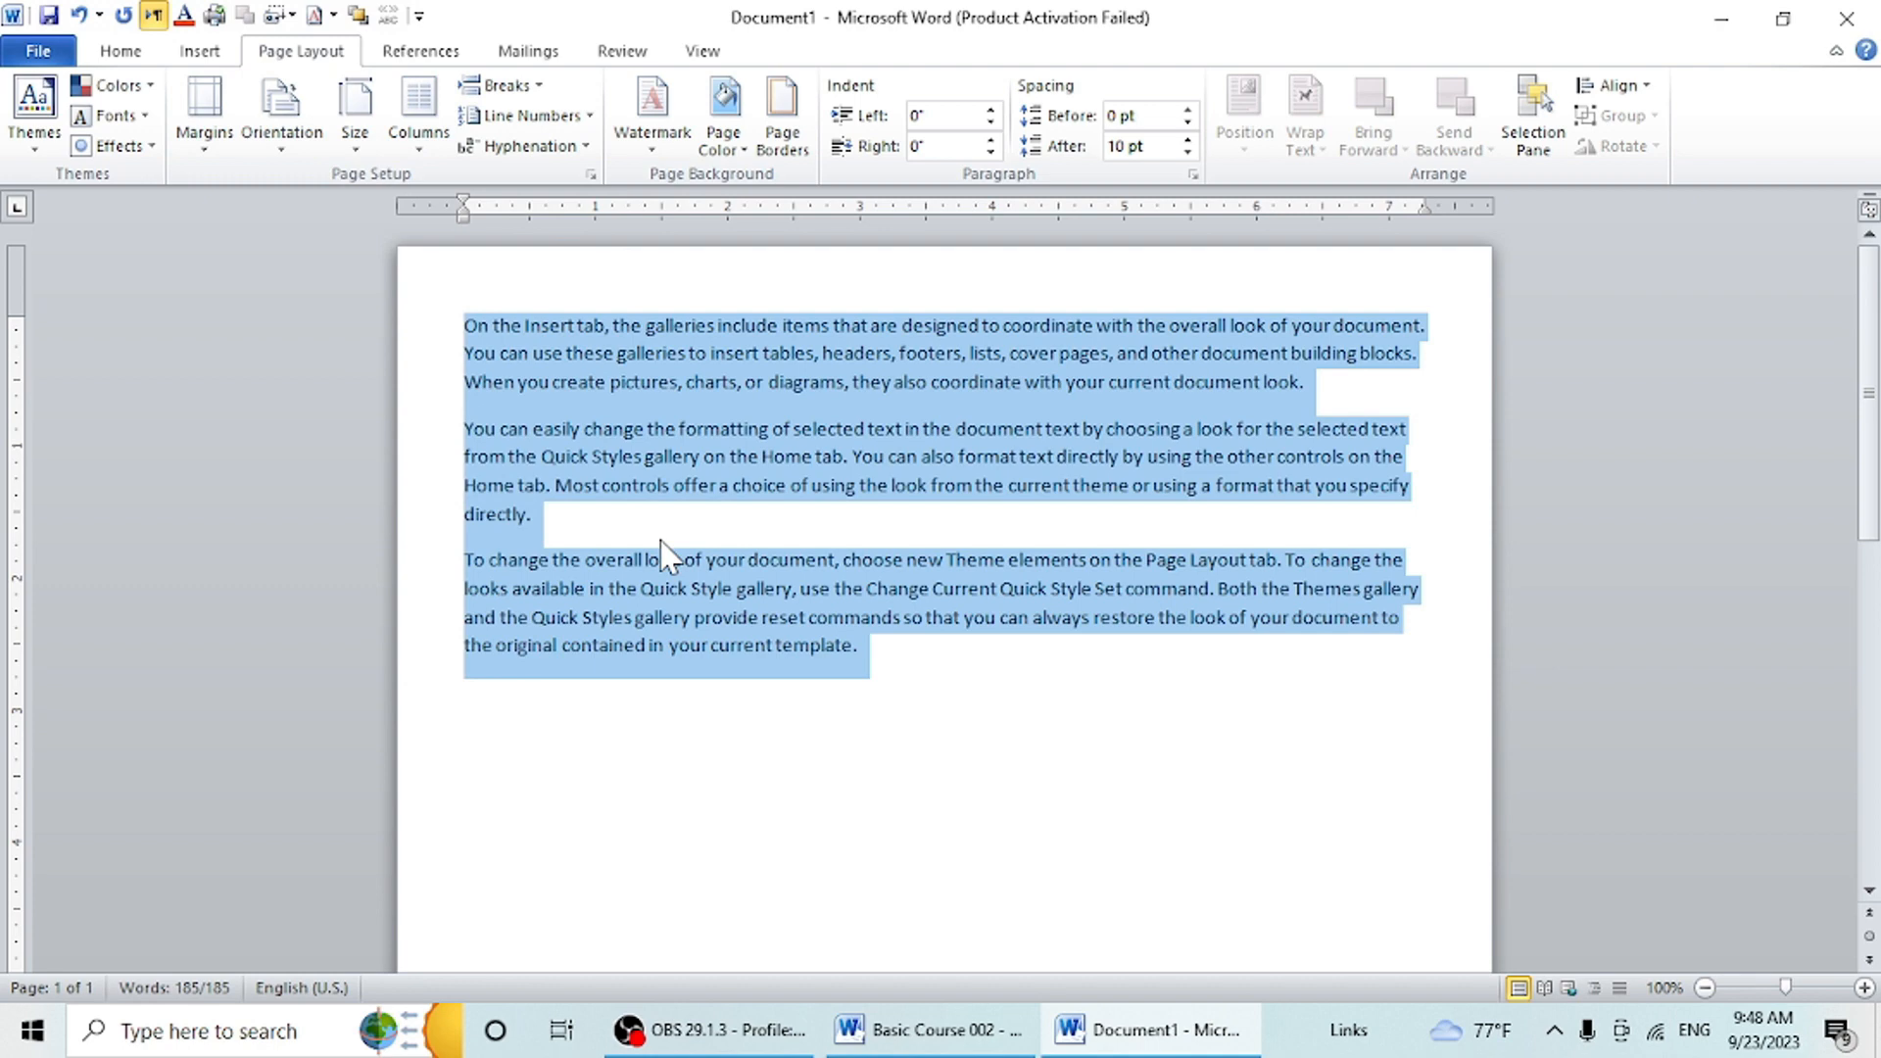
pyautogui.click(352, 145)
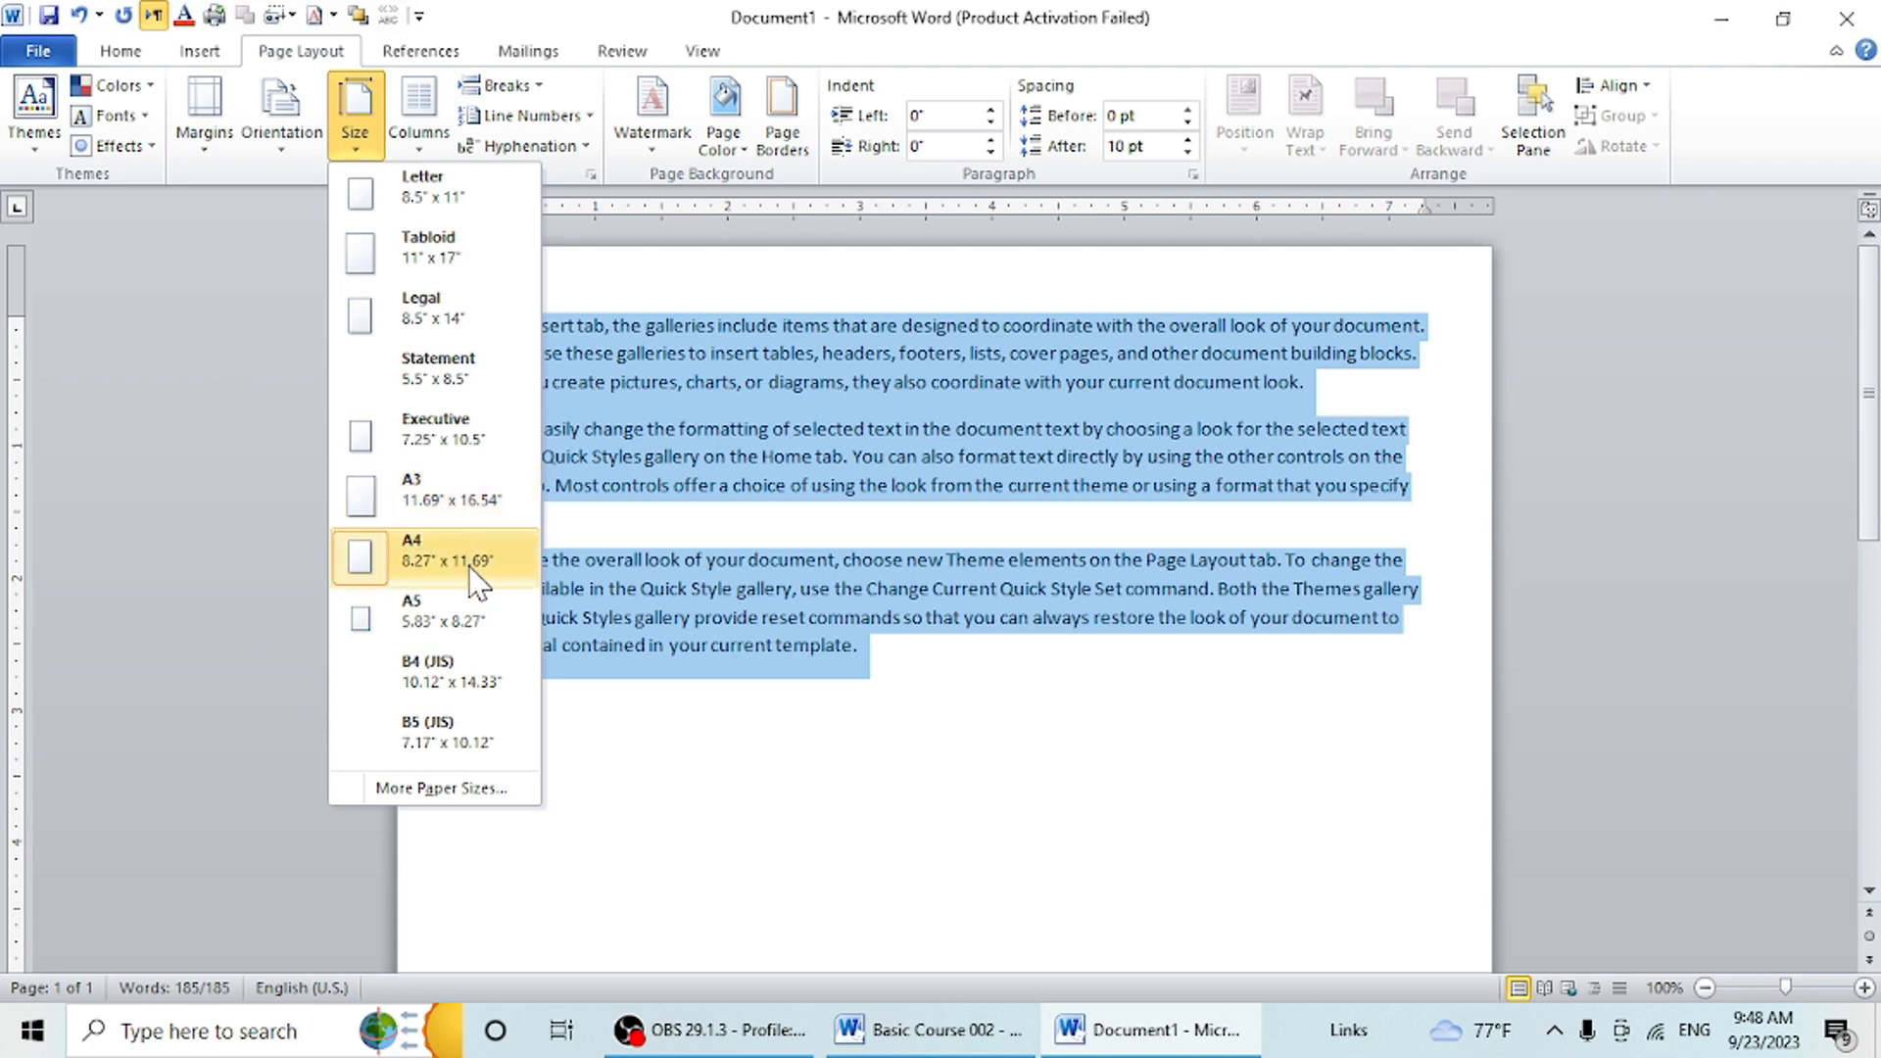
pyautogui.click(418, 571)
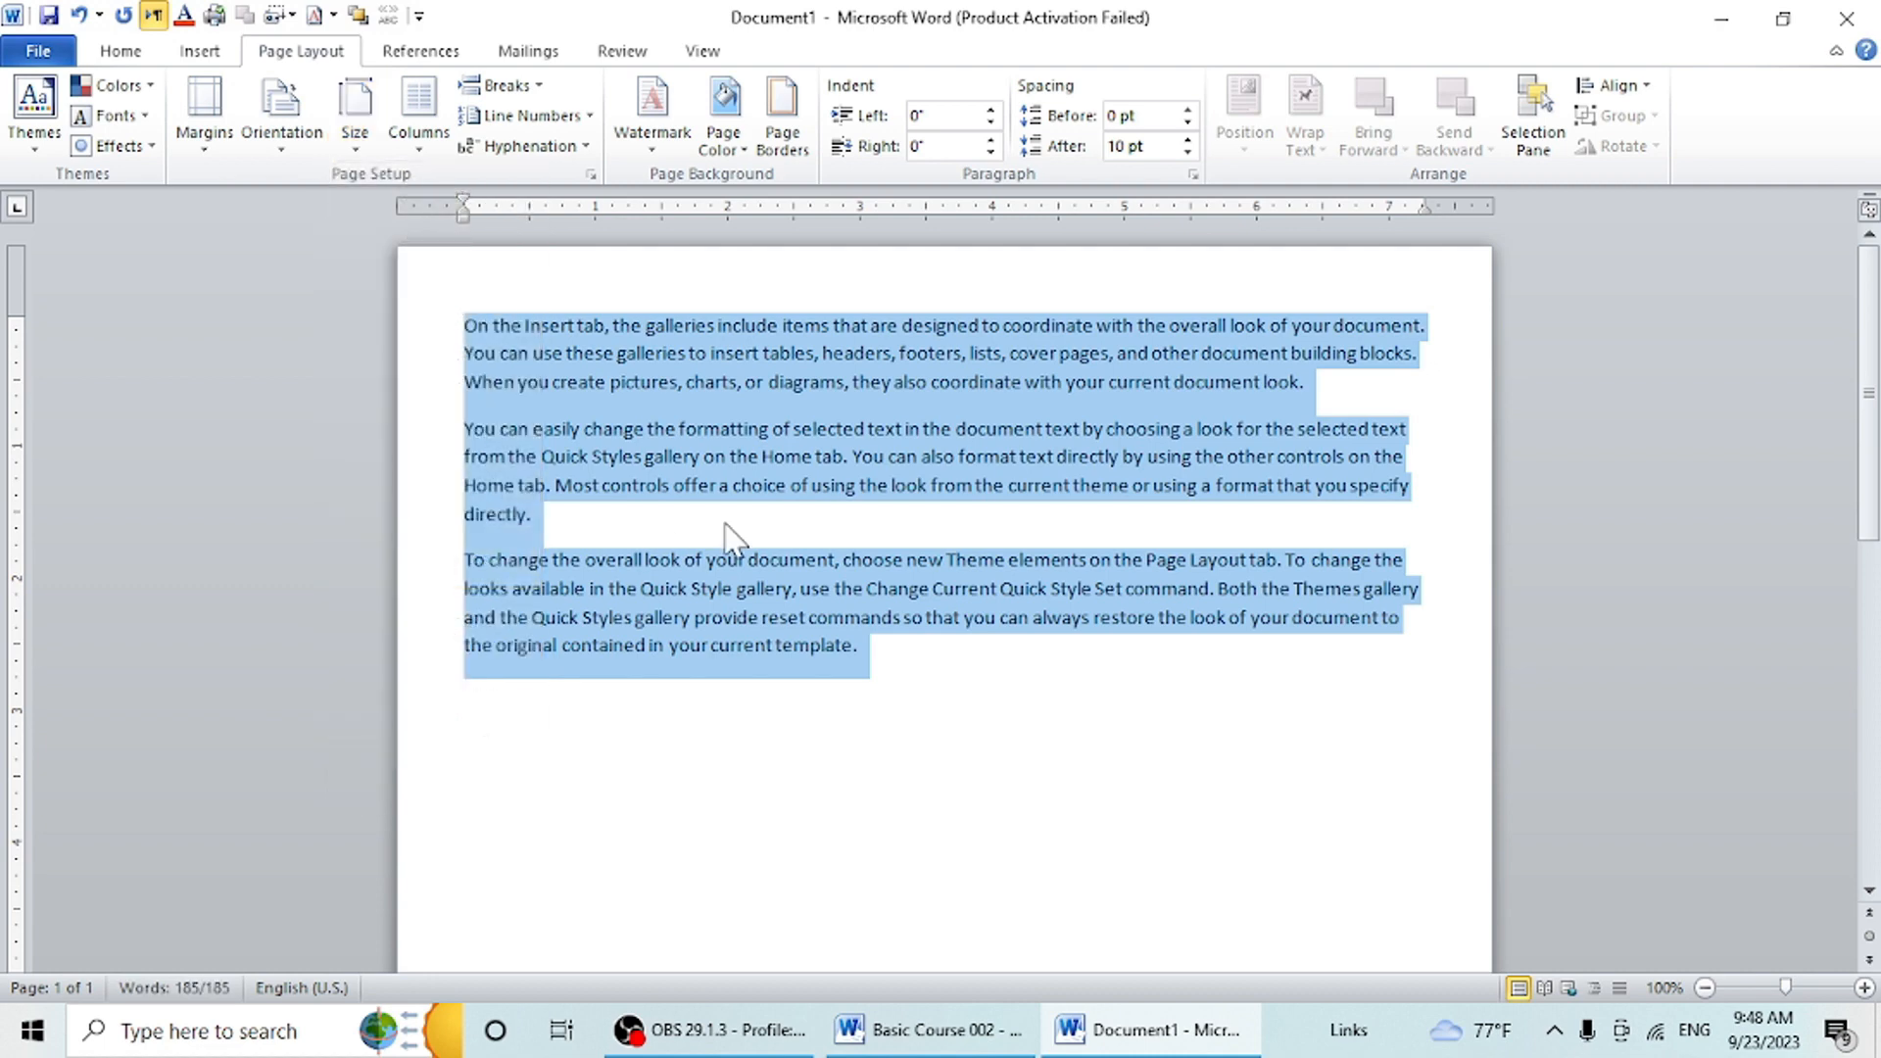
pyautogui.click(419, 137)
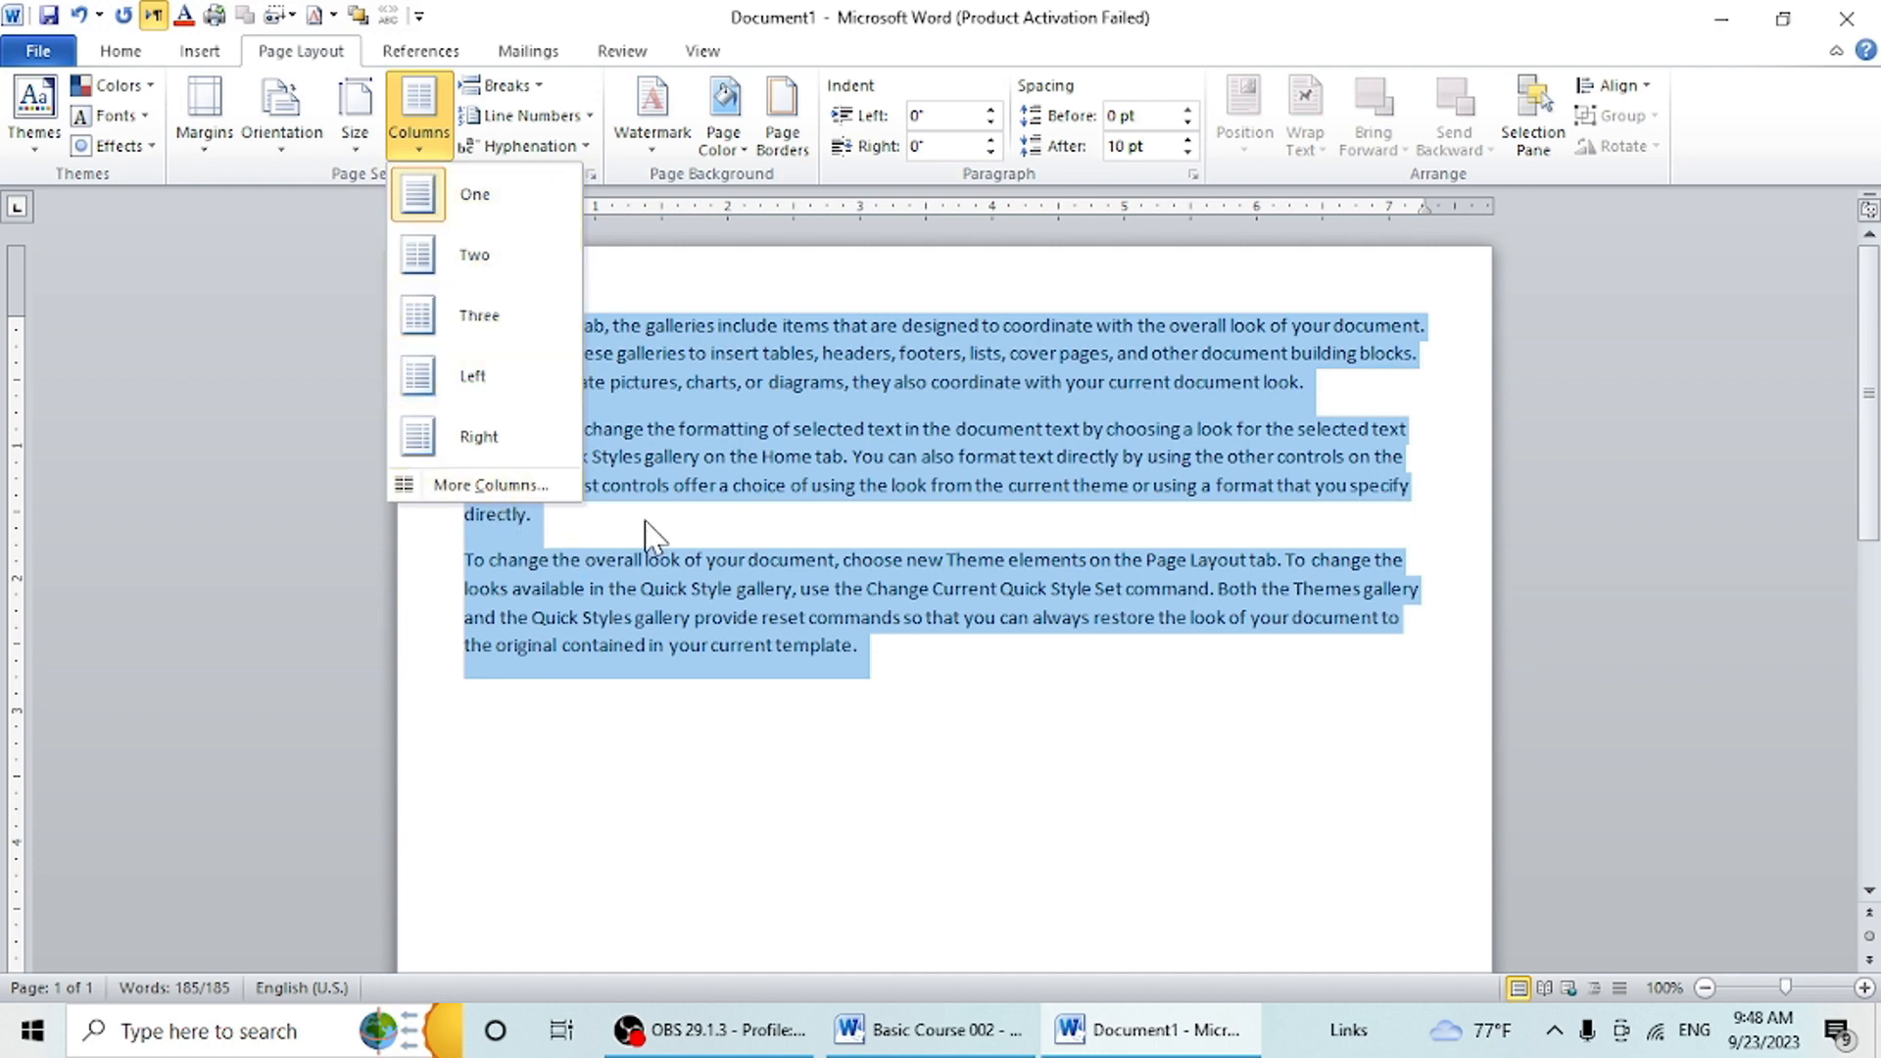
pyautogui.click(767, 514)
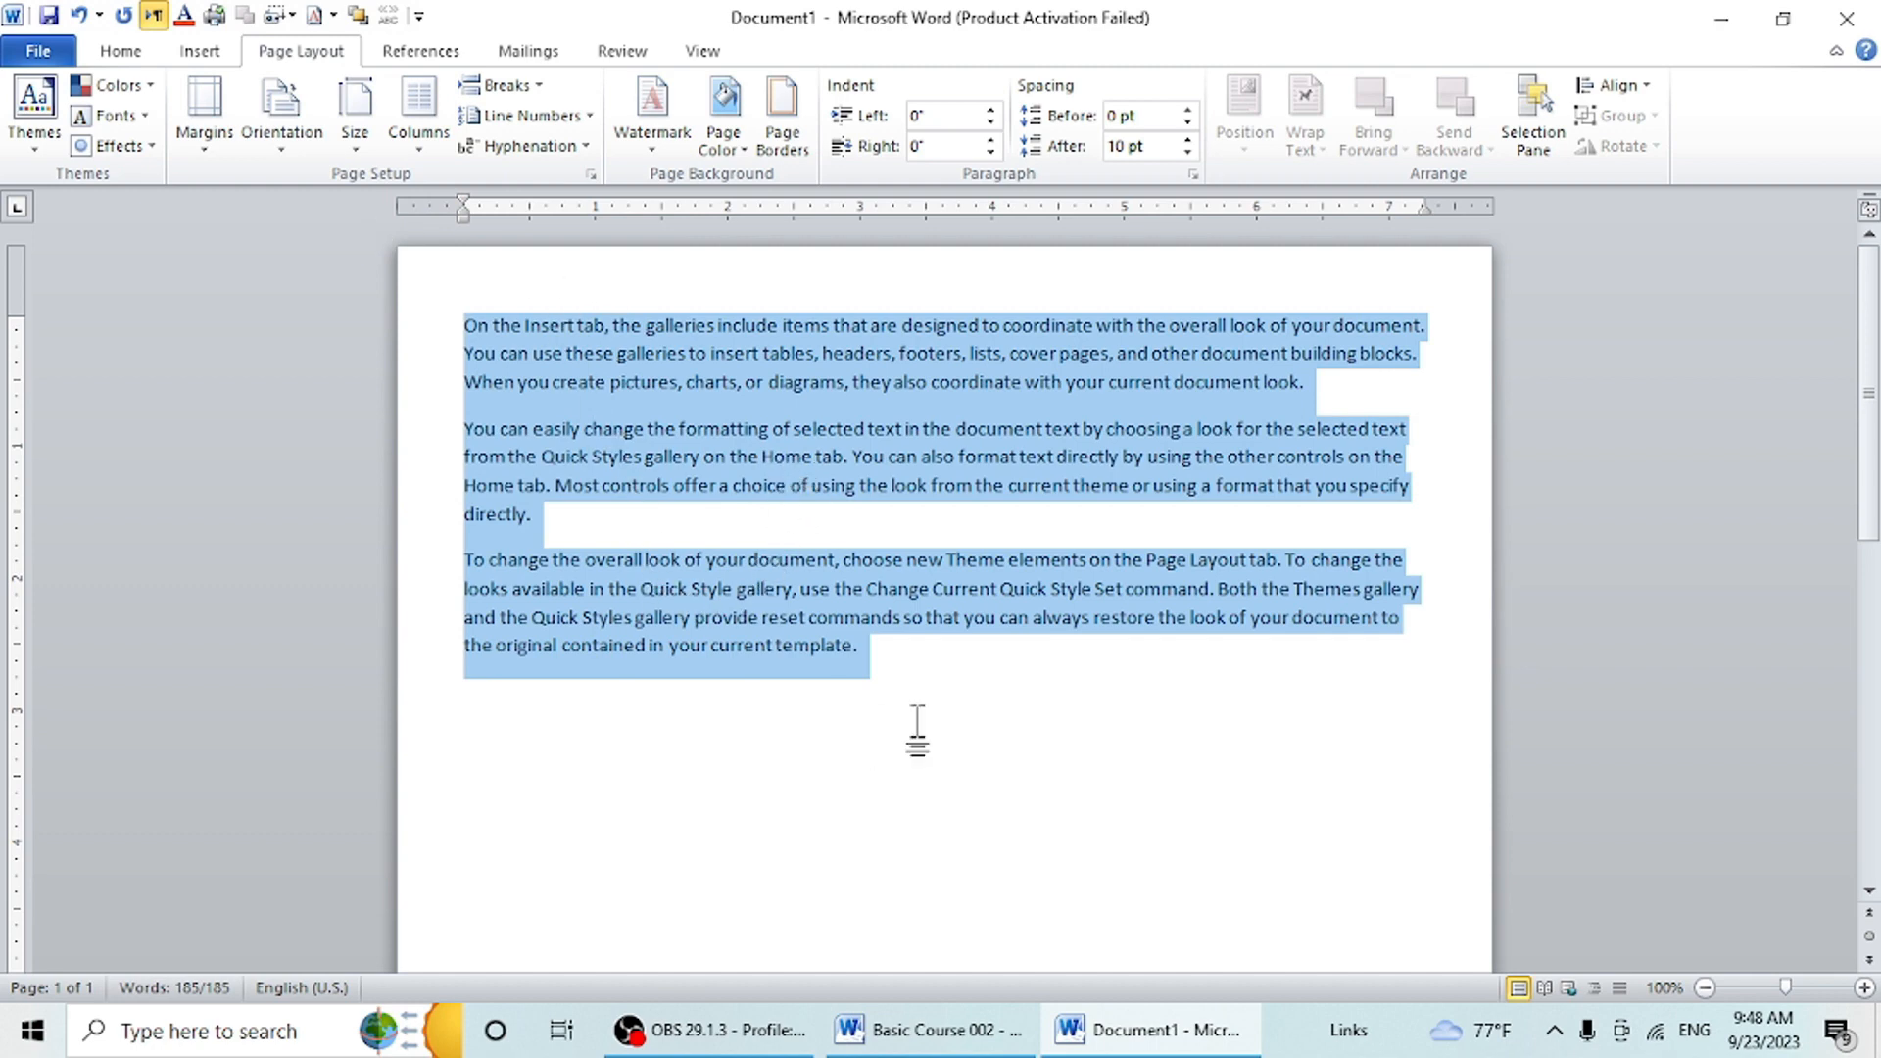
pyautogui.click(120, 53)
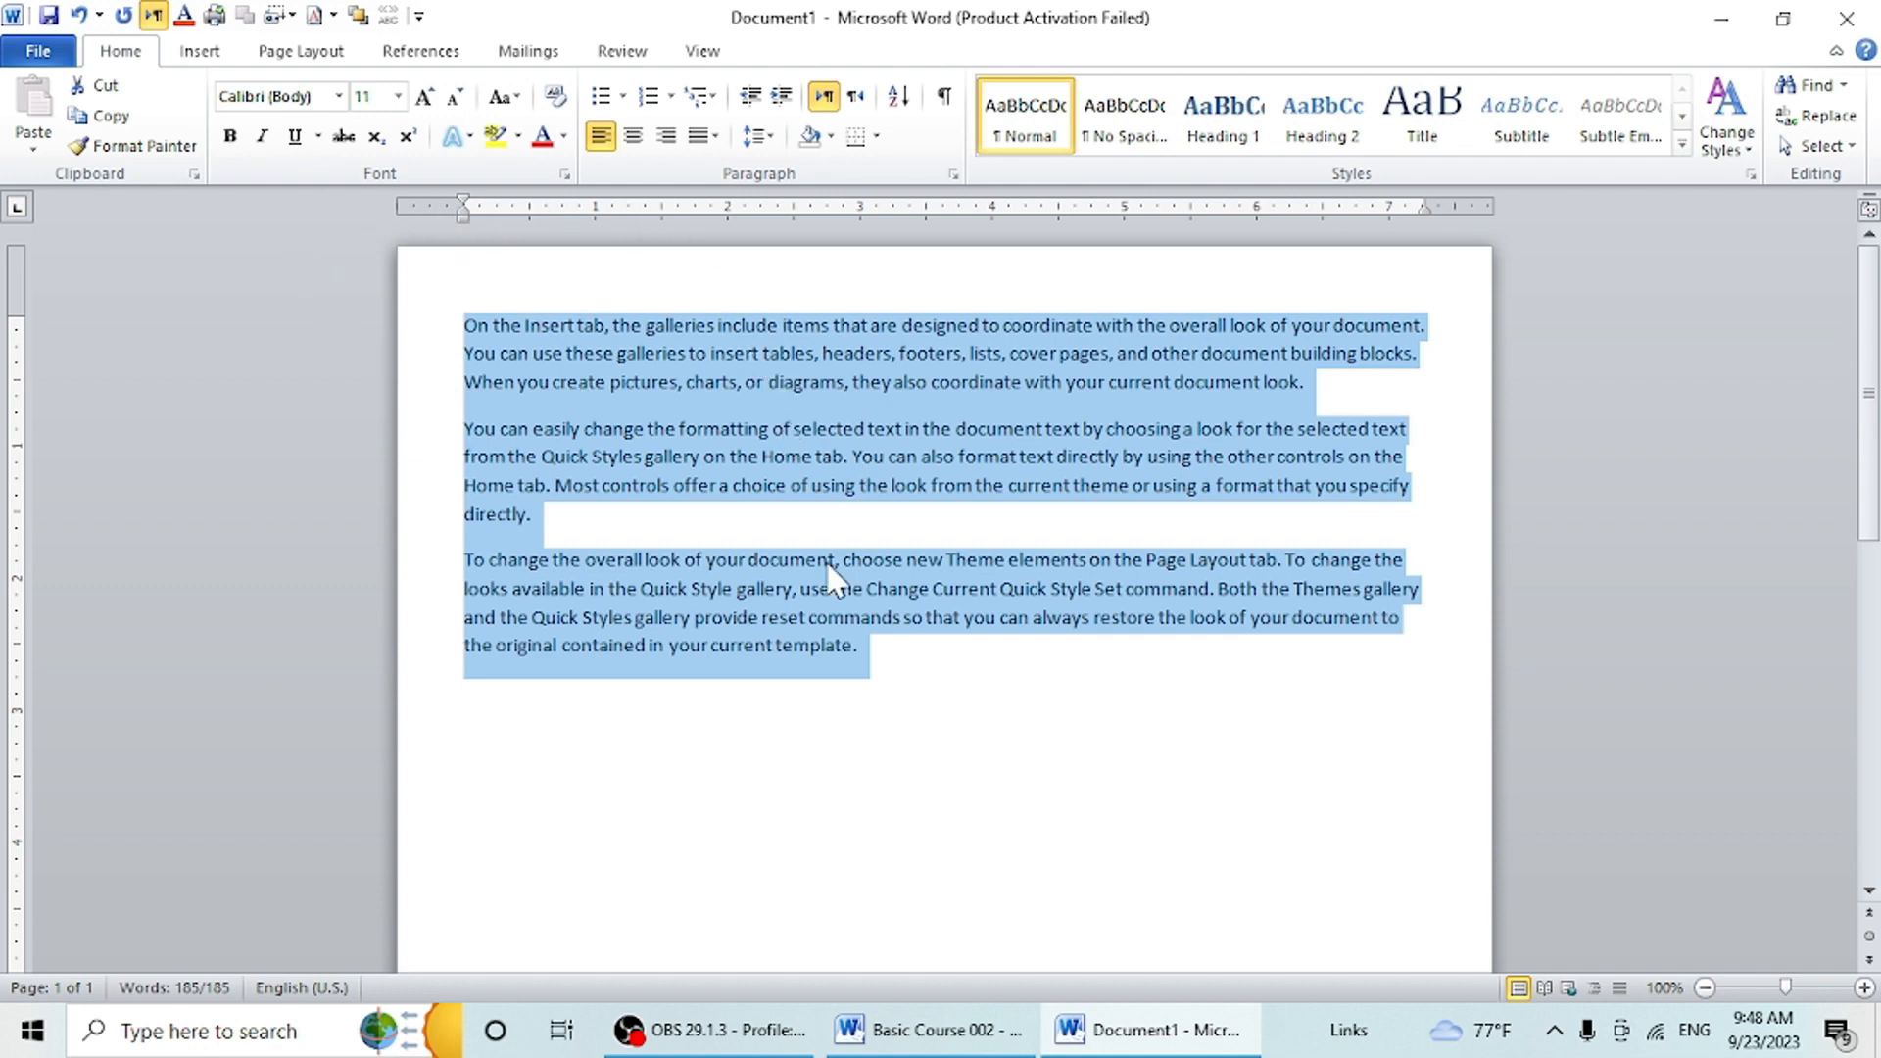
# - Select the entire document text and clear the selection again
pyautogui.click(908, 655)
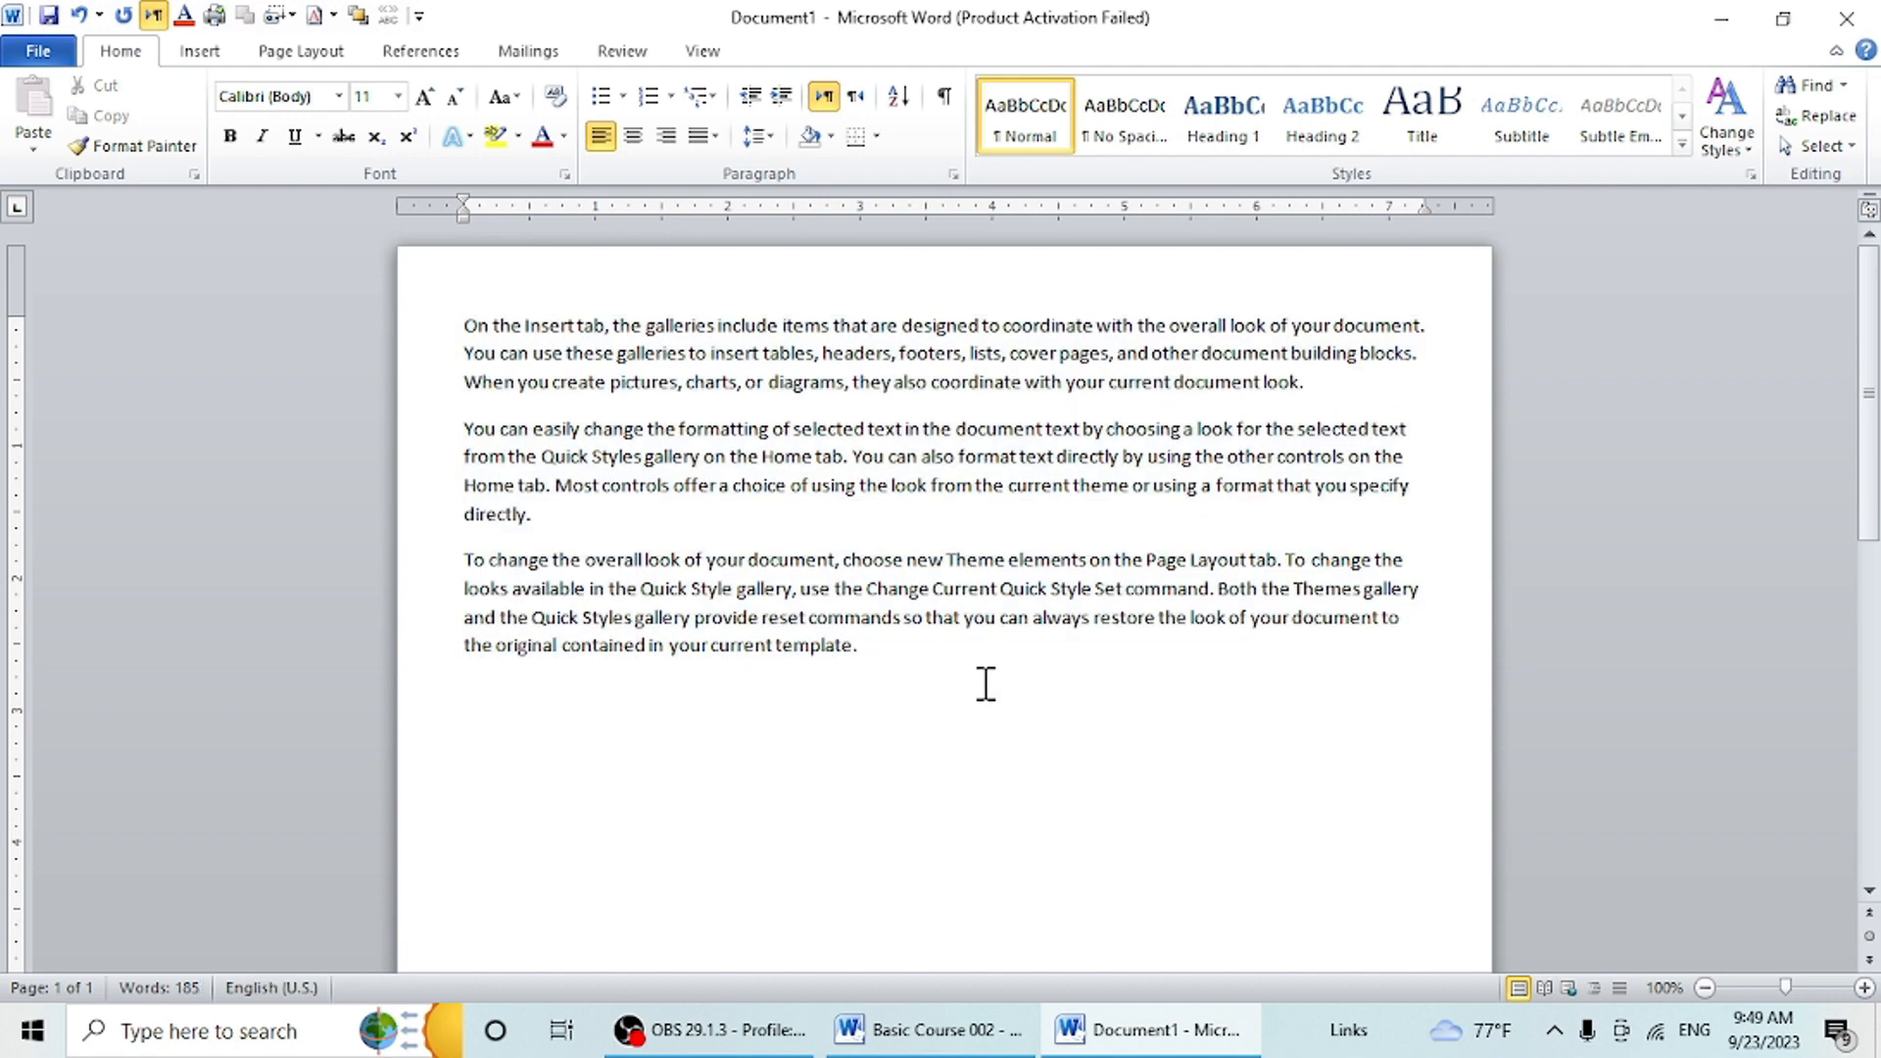
pyautogui.hotkey('ctrl', 'a')
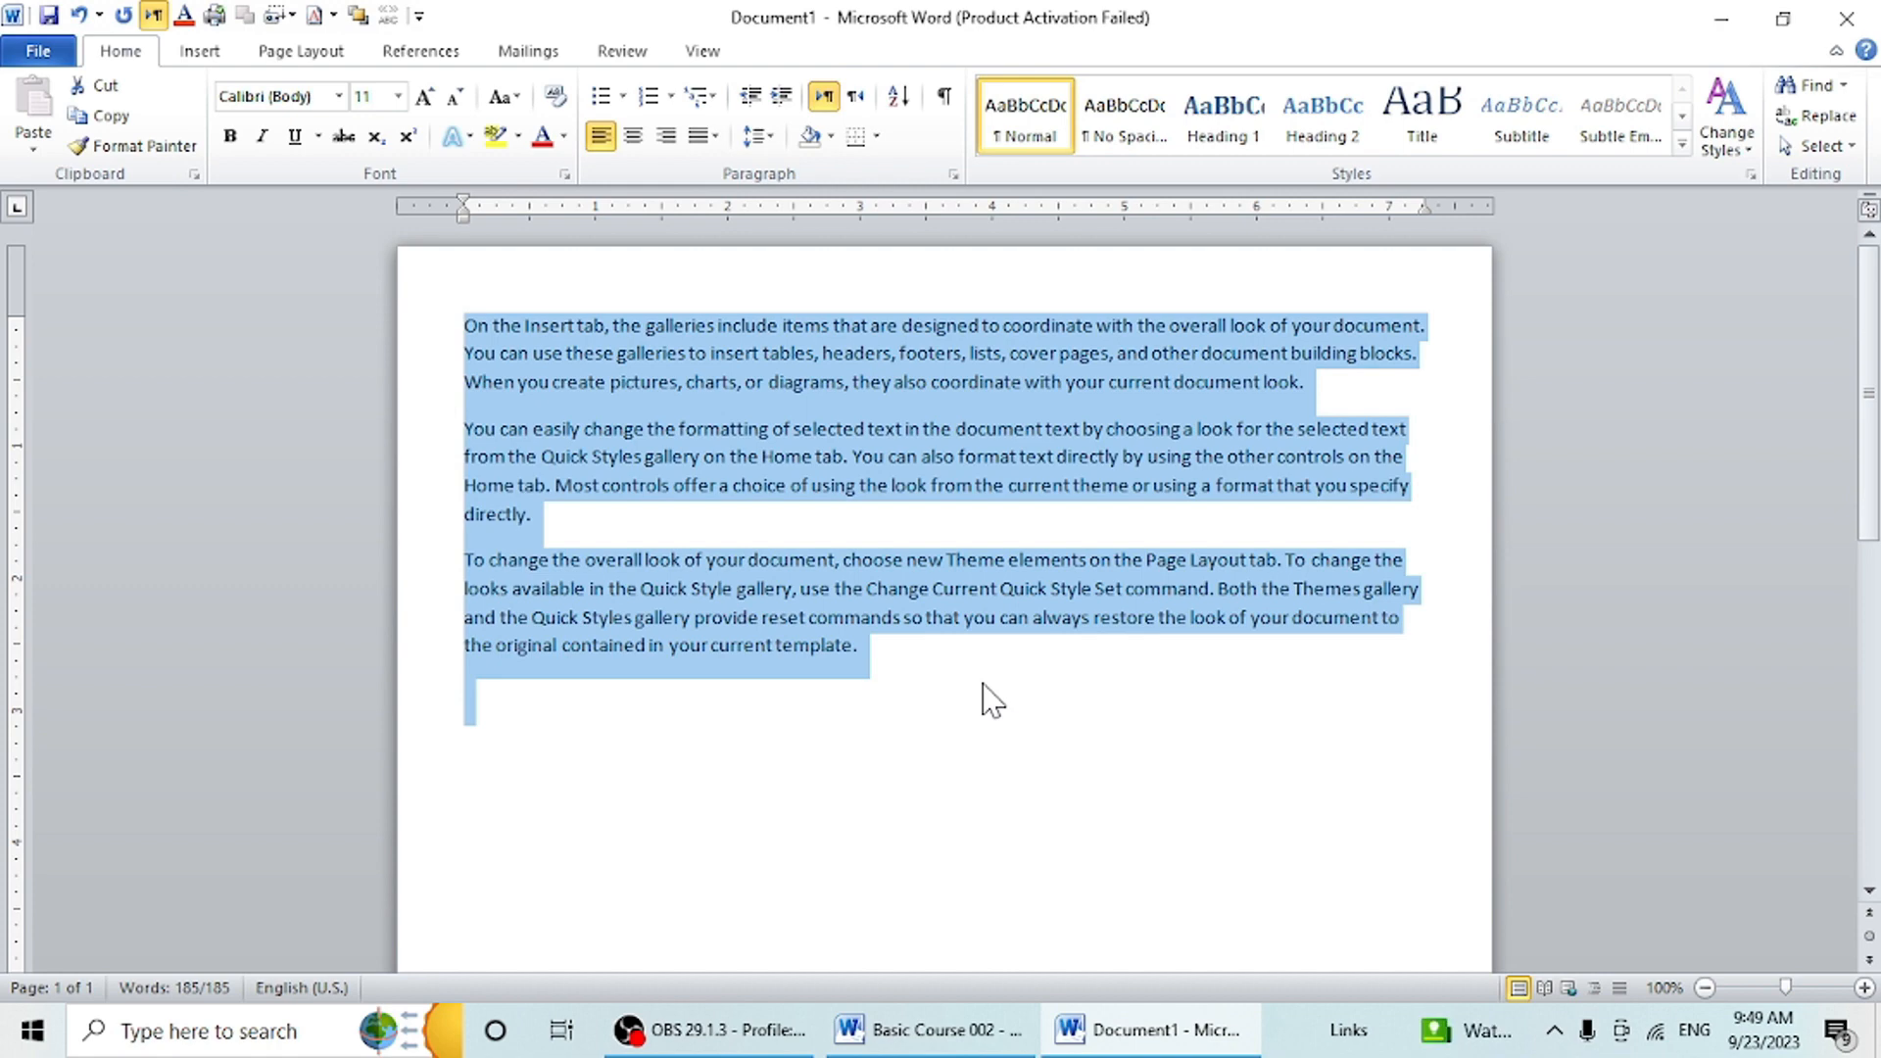
pyautogui.click(1039, 737)
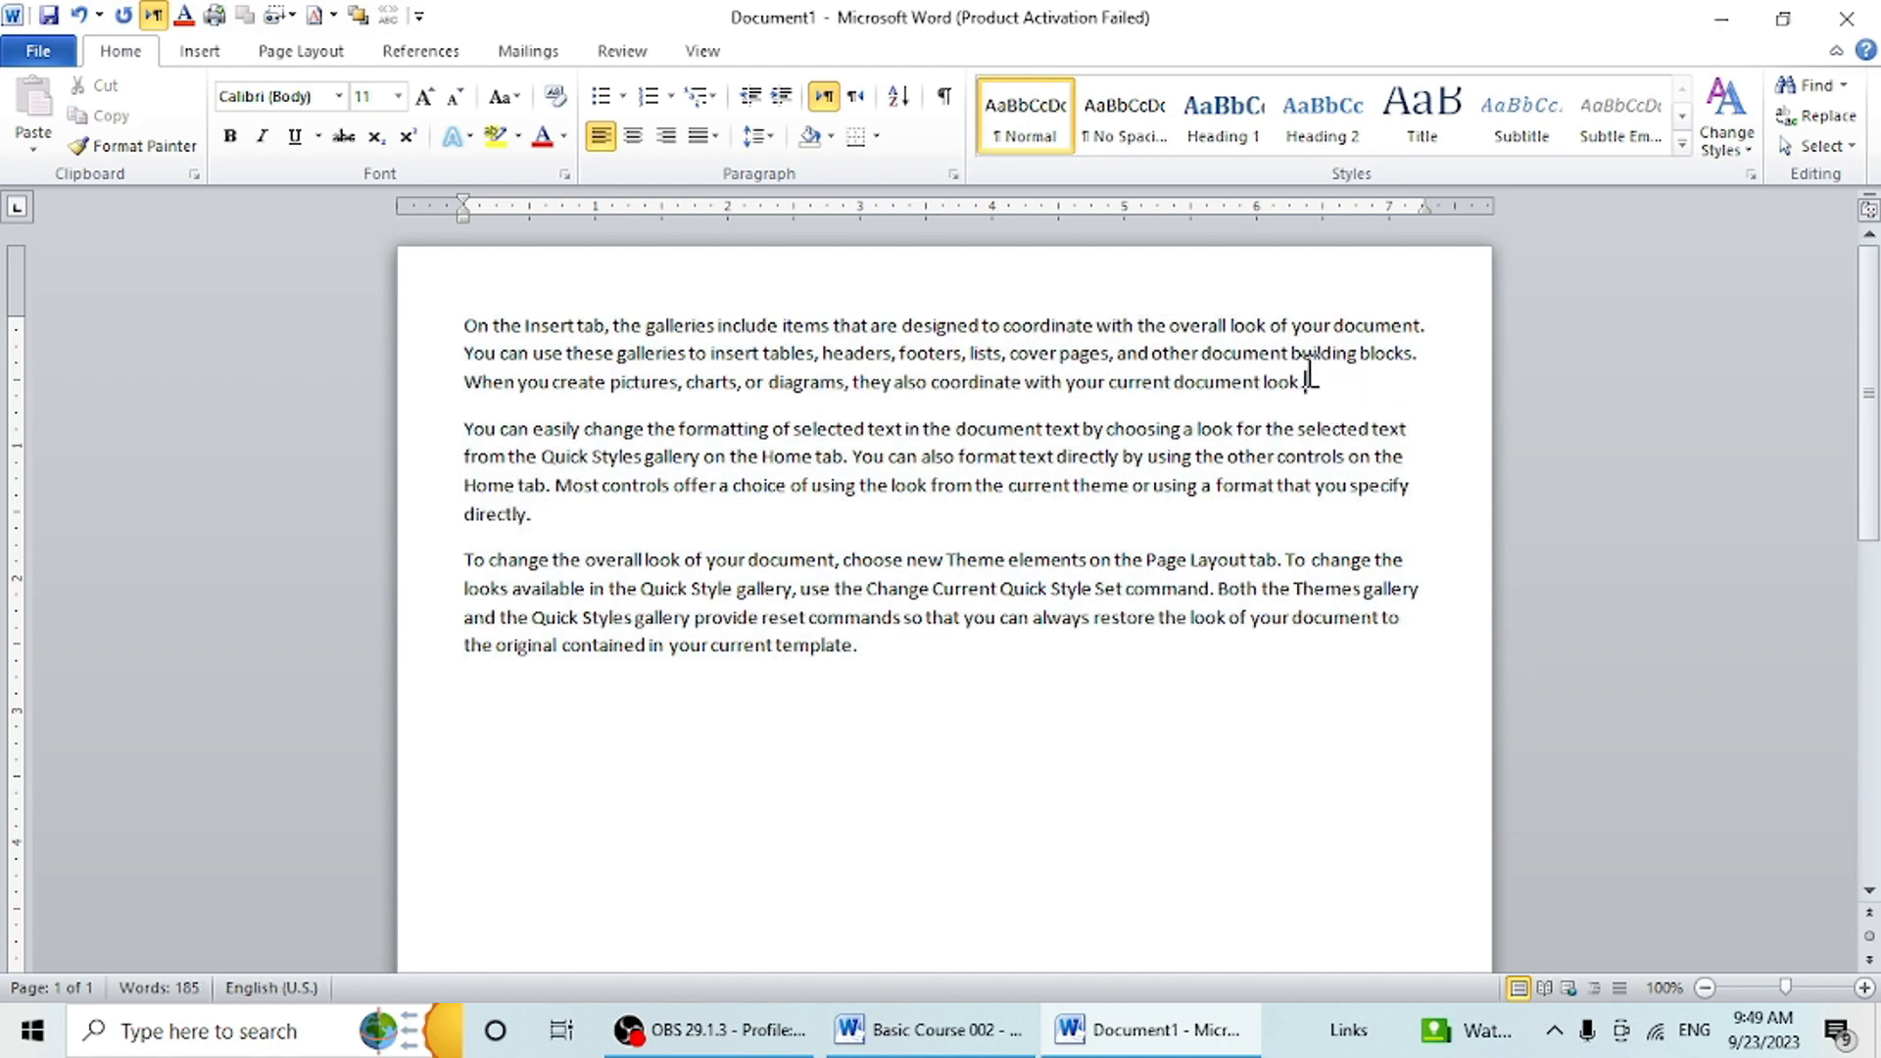
# - Extend a selection word by word from the end of the first paragraph back to "diagrams"
pyautogui.click(1313, 382)
pyautogui.moveTo(1347, 388); pyautogui.dragTo(497, 326)
pyautogui.click(1344, 394)
pyautogui.hotkey('ctrl', 'shift', 'Left')
pyautogui.hotkey('ctrl', 'shift', 'Left')
pyautogui.hotkey('ctrl', 'shift', 'Left')
pyautogui.hotkey('ctrl', 'shift', 'Left')
pyautogui.hotkey('ctrl', 'shift', 'Left')
pyautogui.hotkey('ctrl', 'shift', 'Left')
pyautogui.hotkey('ctrl', 'shift', 'Left')
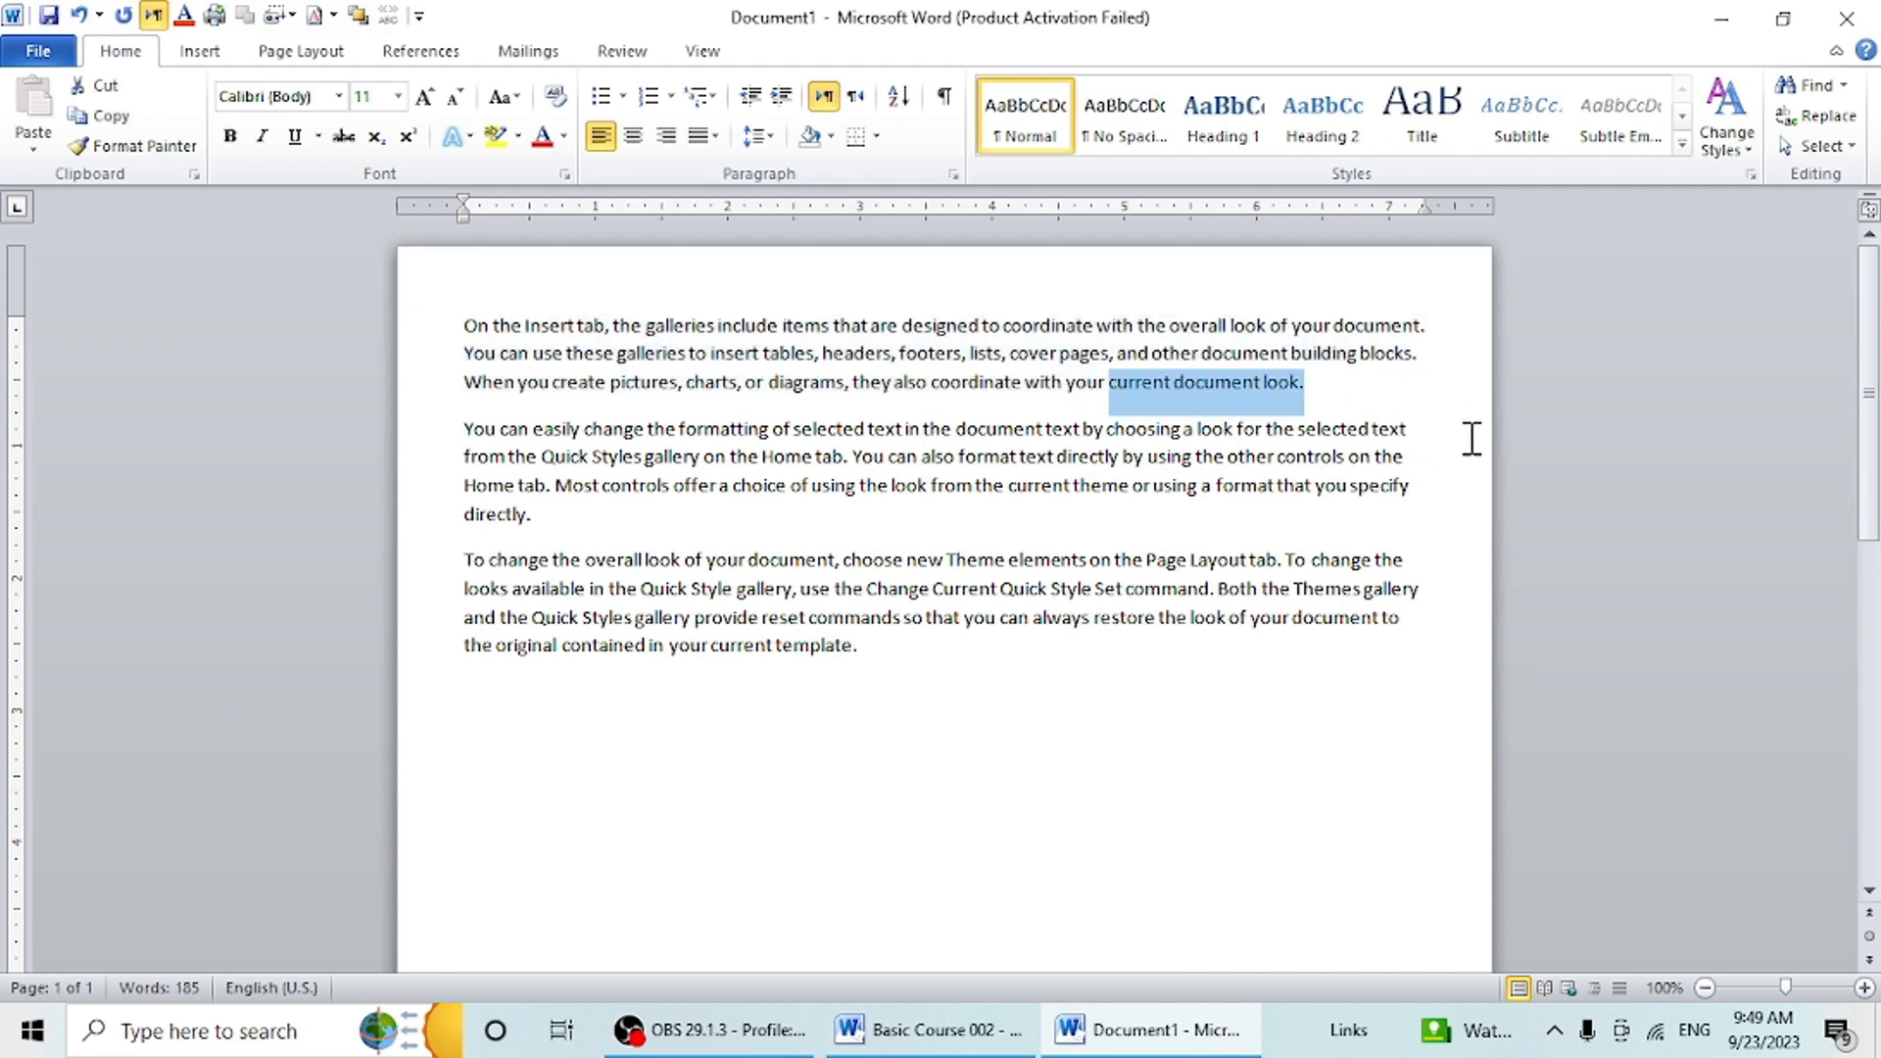
pyautogui.hotkey('ctrl', 'shift', 'Left')
pyautogui.hotkey('ctrl', 'shift', 'Left')
pyautogui.hotkey('ctrl', 'shift', 'Left')
pyautogui.hotkey('ctrl', 'shift', 'Left')
pyautogui.hotkey('ctrl', 'shift', 'Left')
pyautogui.hotkey('ctrl', 'shift', 'Left')
pyautogui.hotkey('ctrl', 'shift', 'Left')
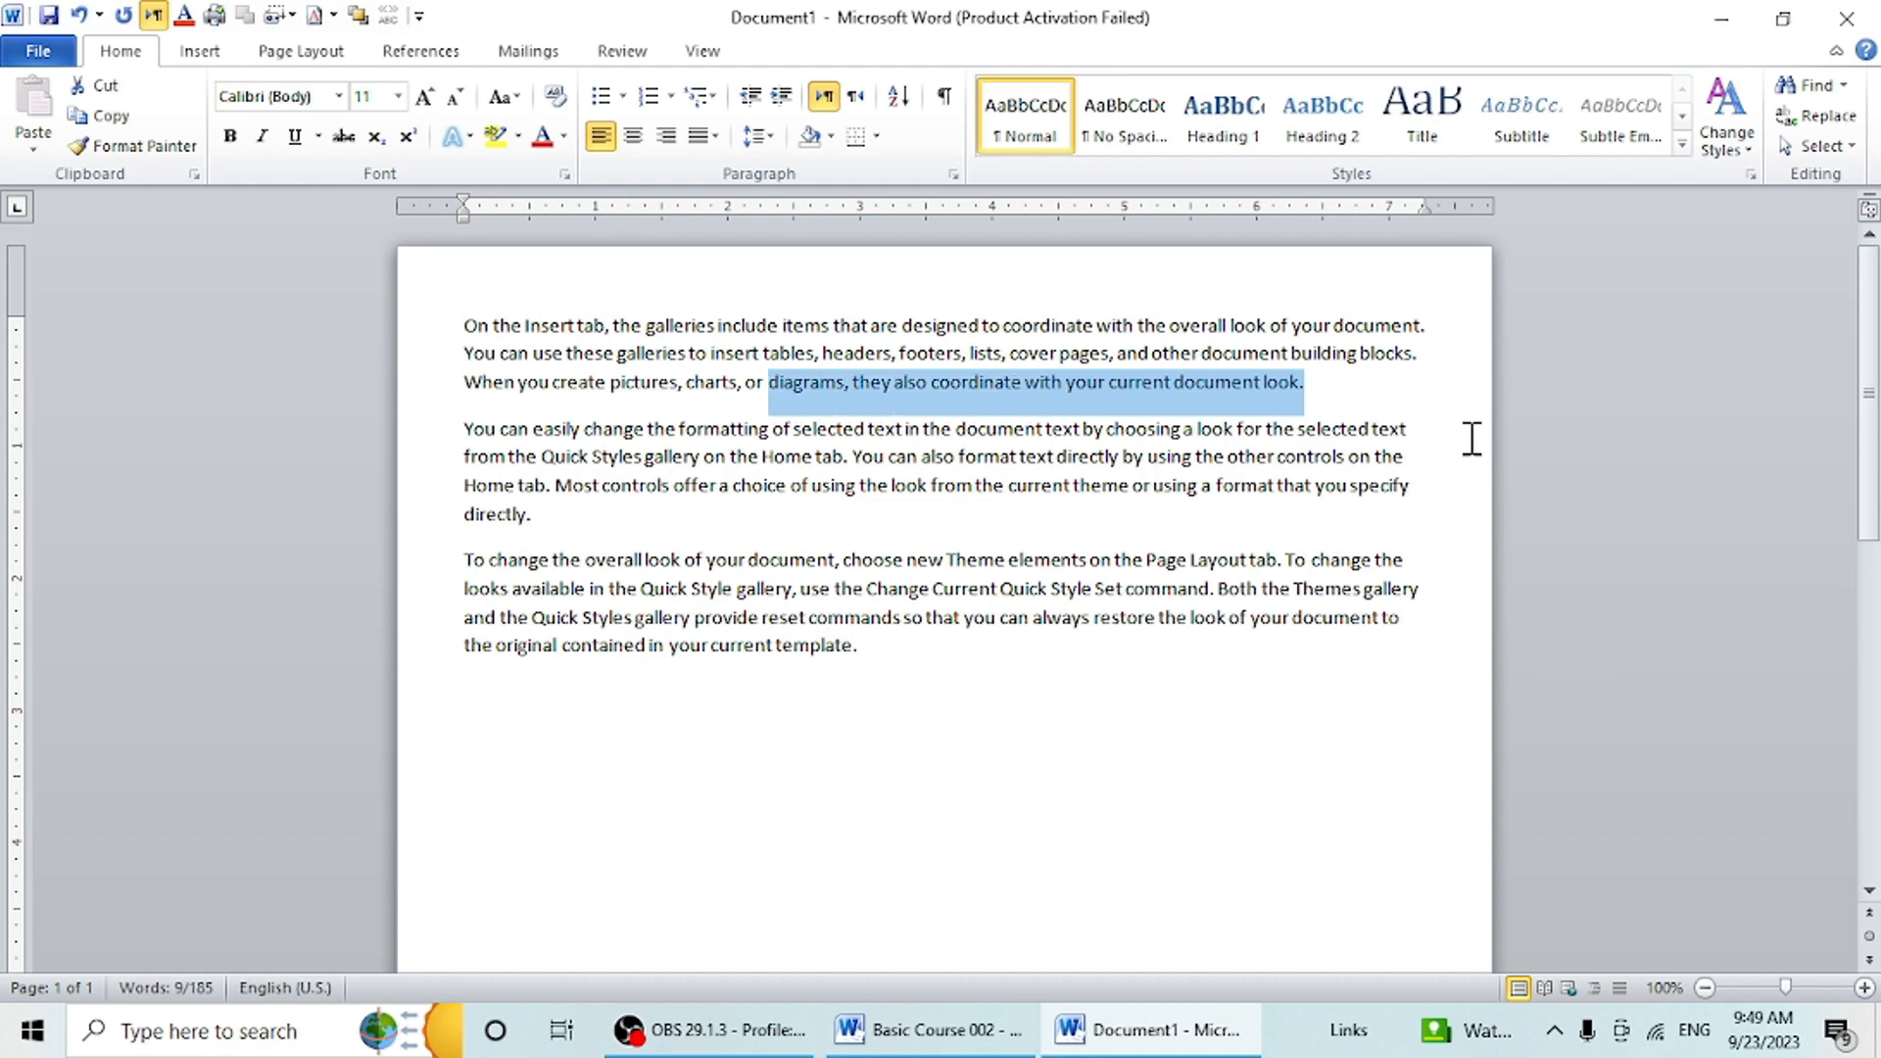
# - Extend the selection backward word by word and then to the start of the first paragraph
pyautogui.hotkey('ctrl', 'shift', 'Left')
pyautogui.hotkey('ctrl', 'shift', 'Left')
pyautogui.hotkey('ctrl', 'shift', 'Left')
pyautogui.hotkey('ctrl', 'shift', 'Left')
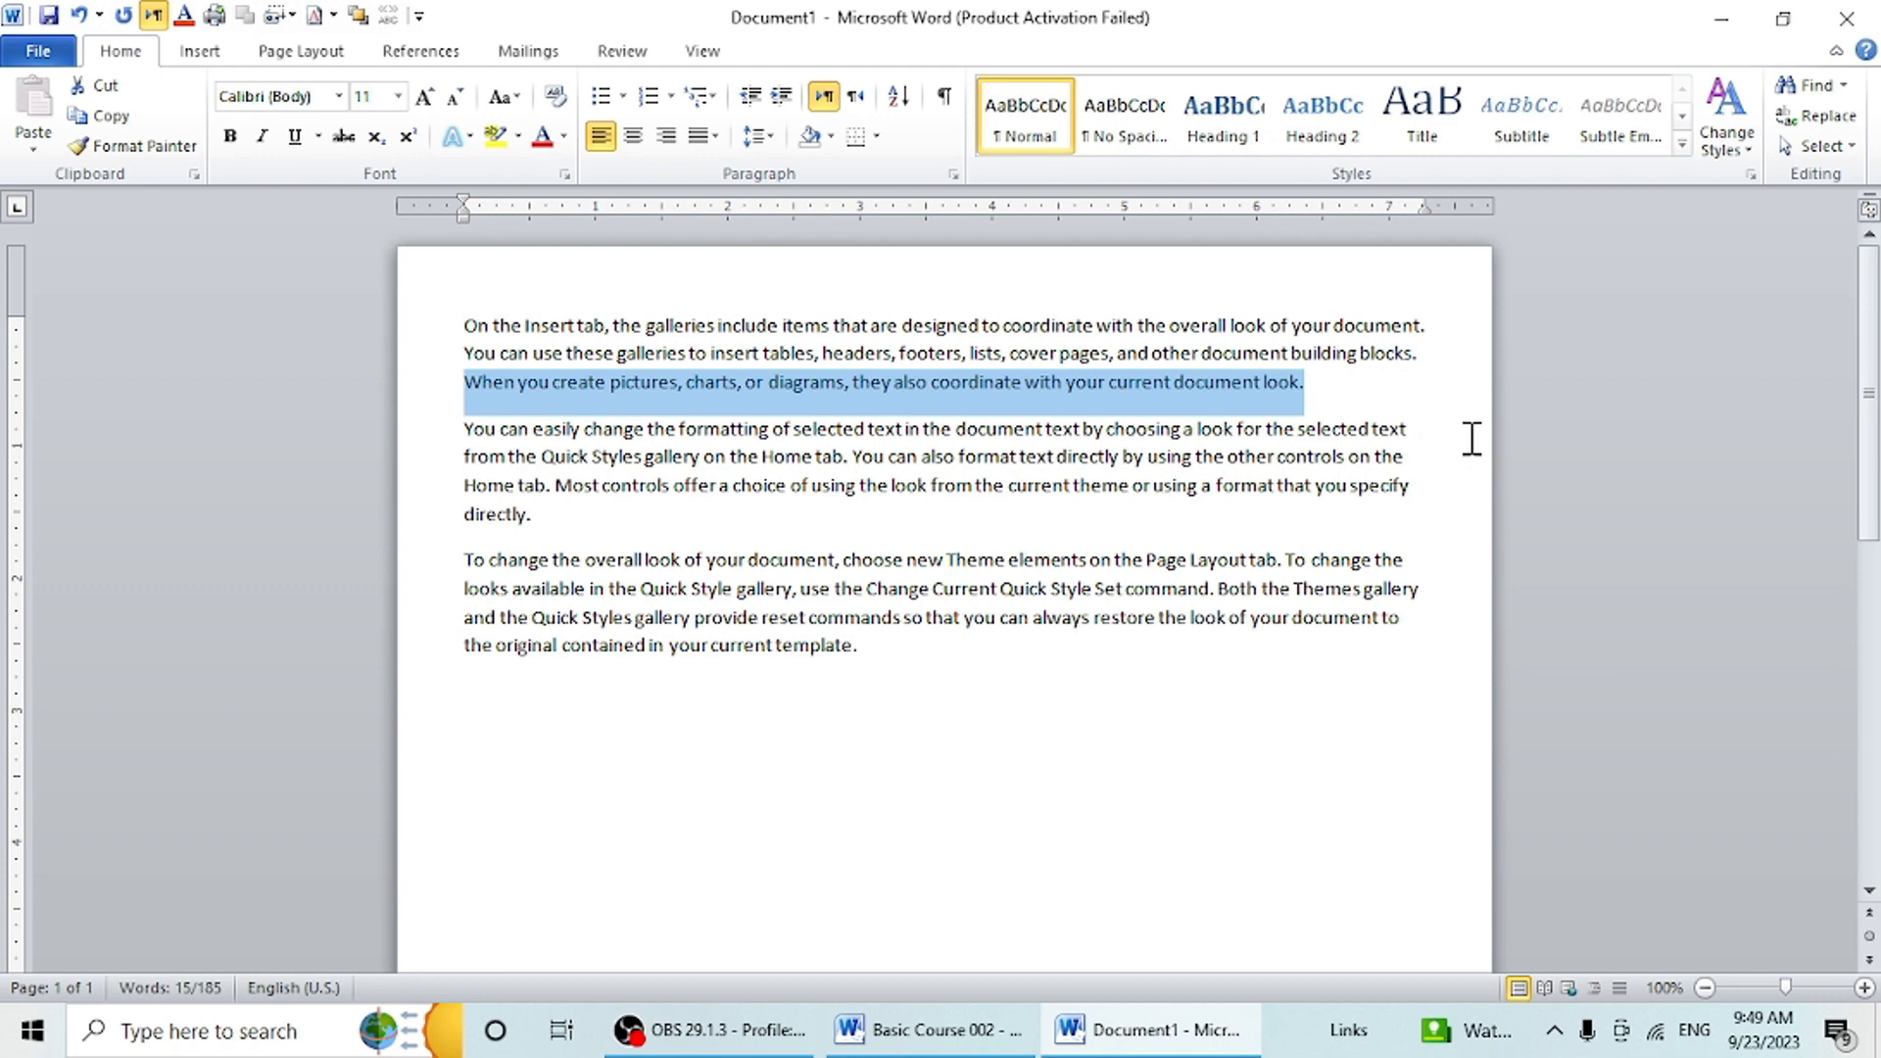
pyautogui.hotkey('ctrl', 'shift', 'Up')
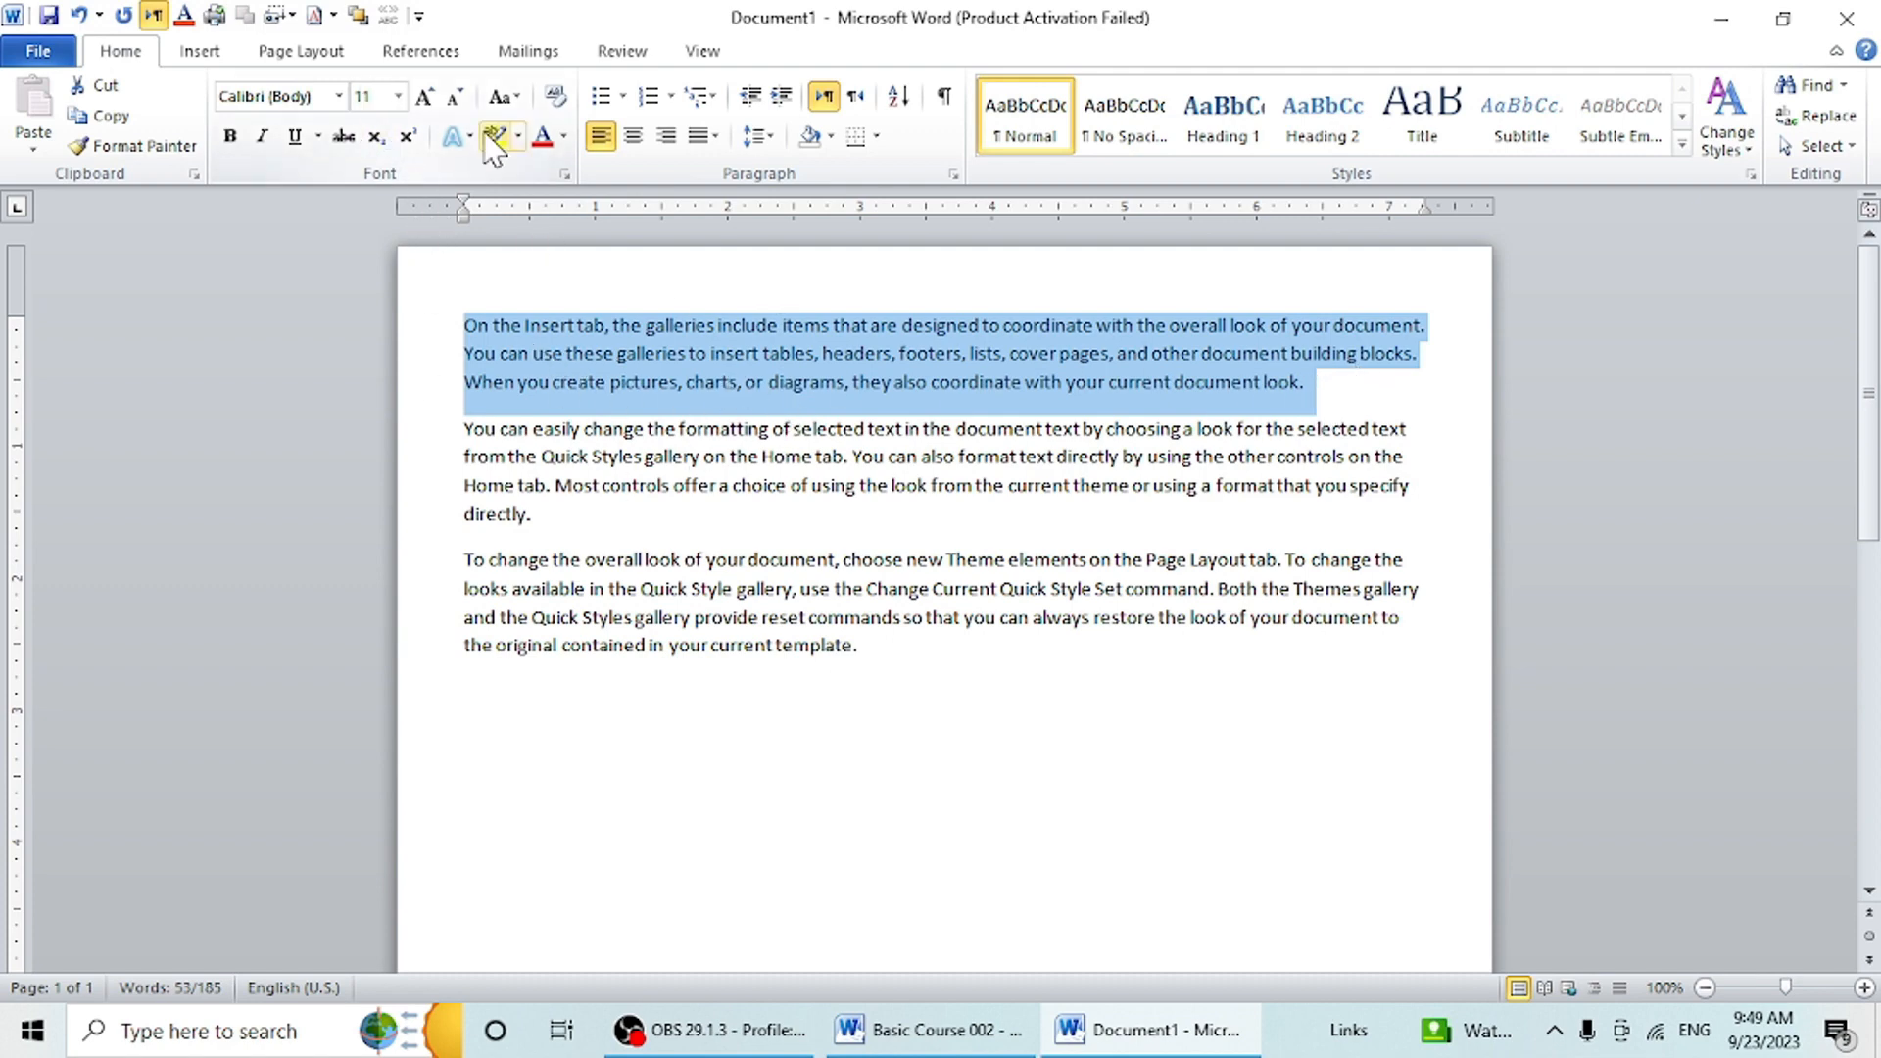
# - Enlarge the selected first paragraph to 16 pt and change its font to Times New Roman
pyautogui.click(428, 100)
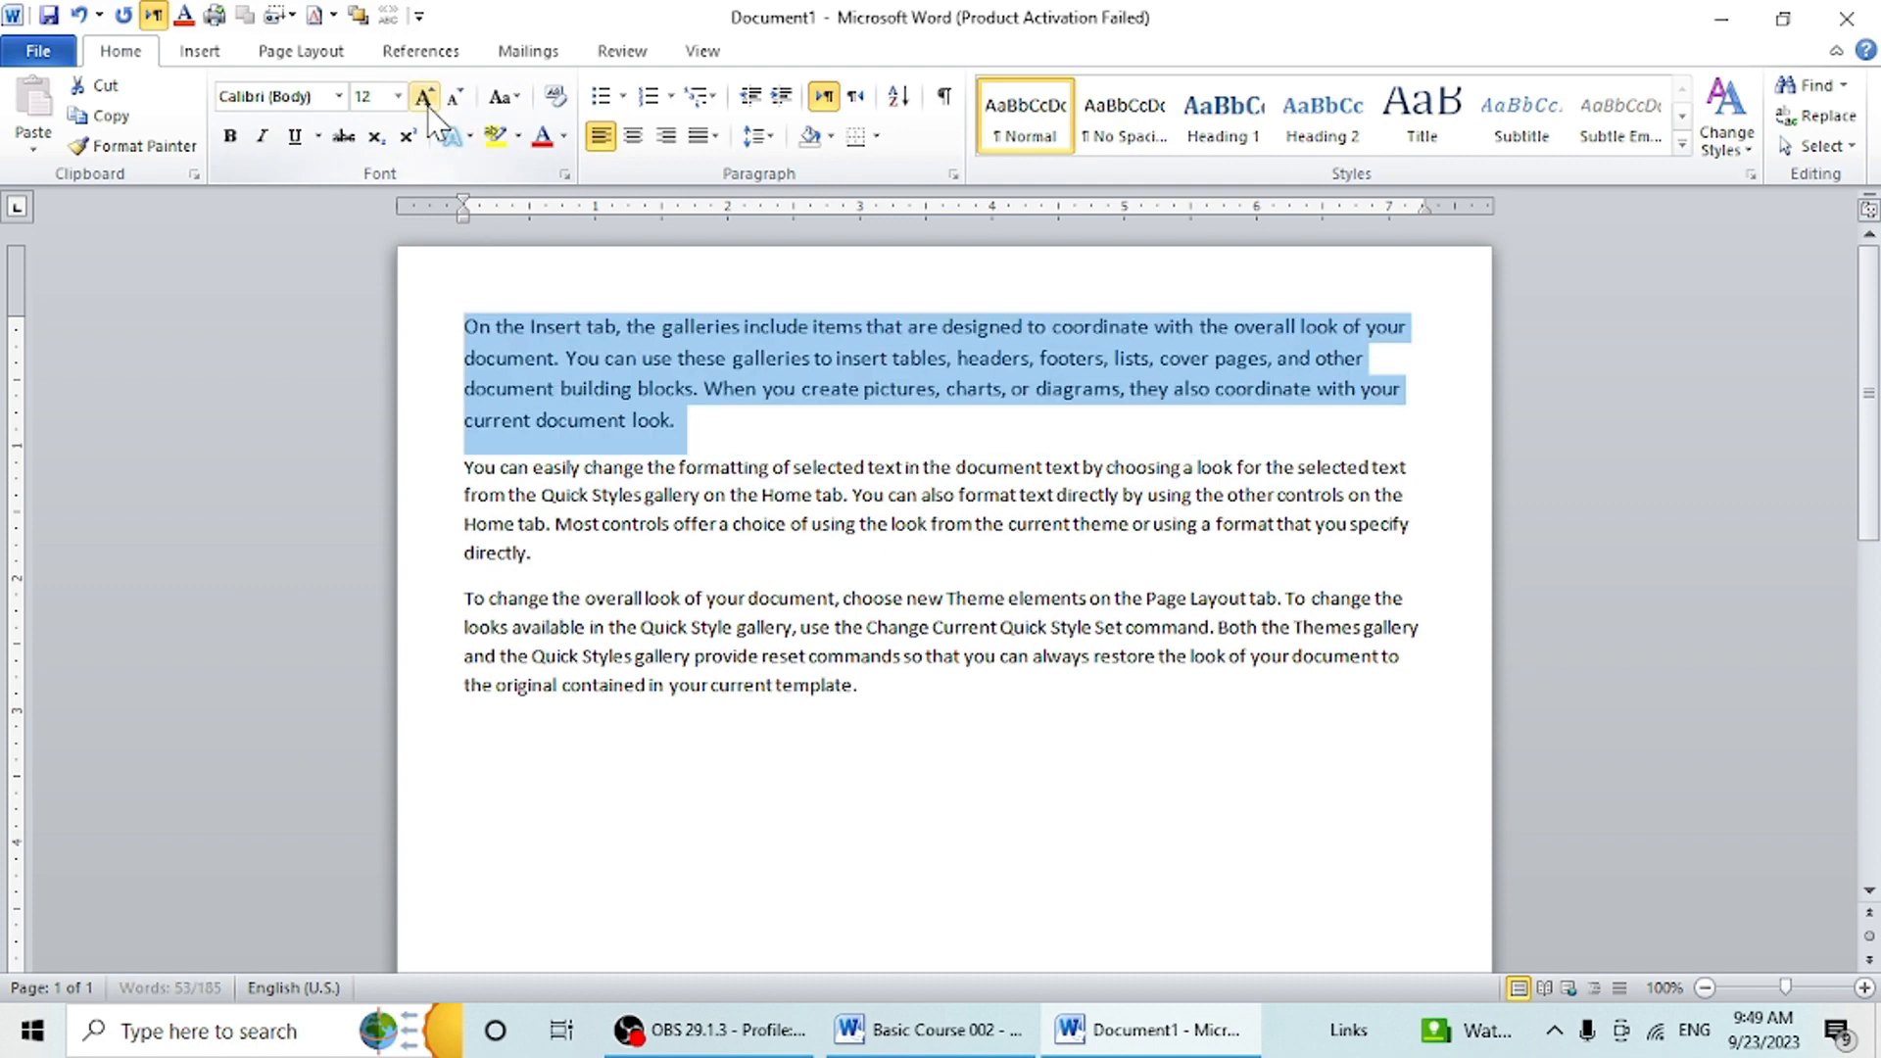
pyautogui.click(427, 100)
pyautogui.click(427, 100)
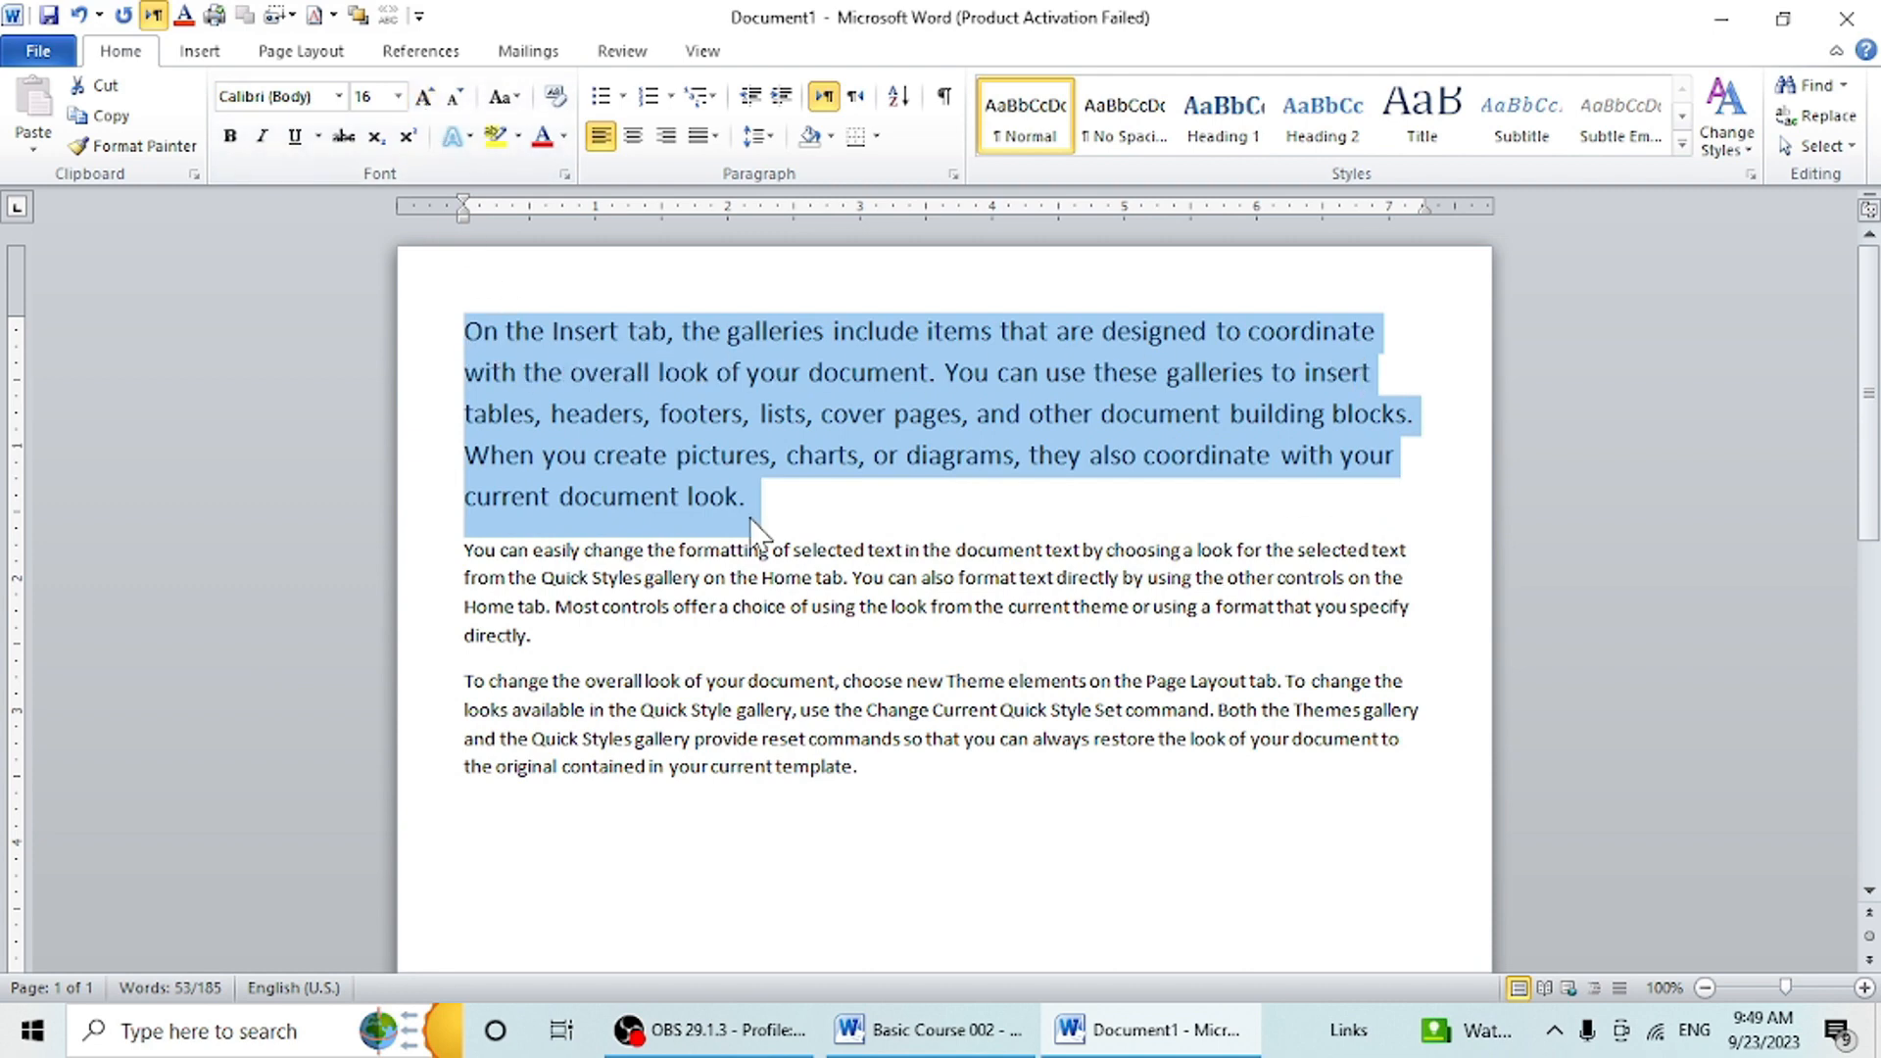
pyautogui.click(338, 96)
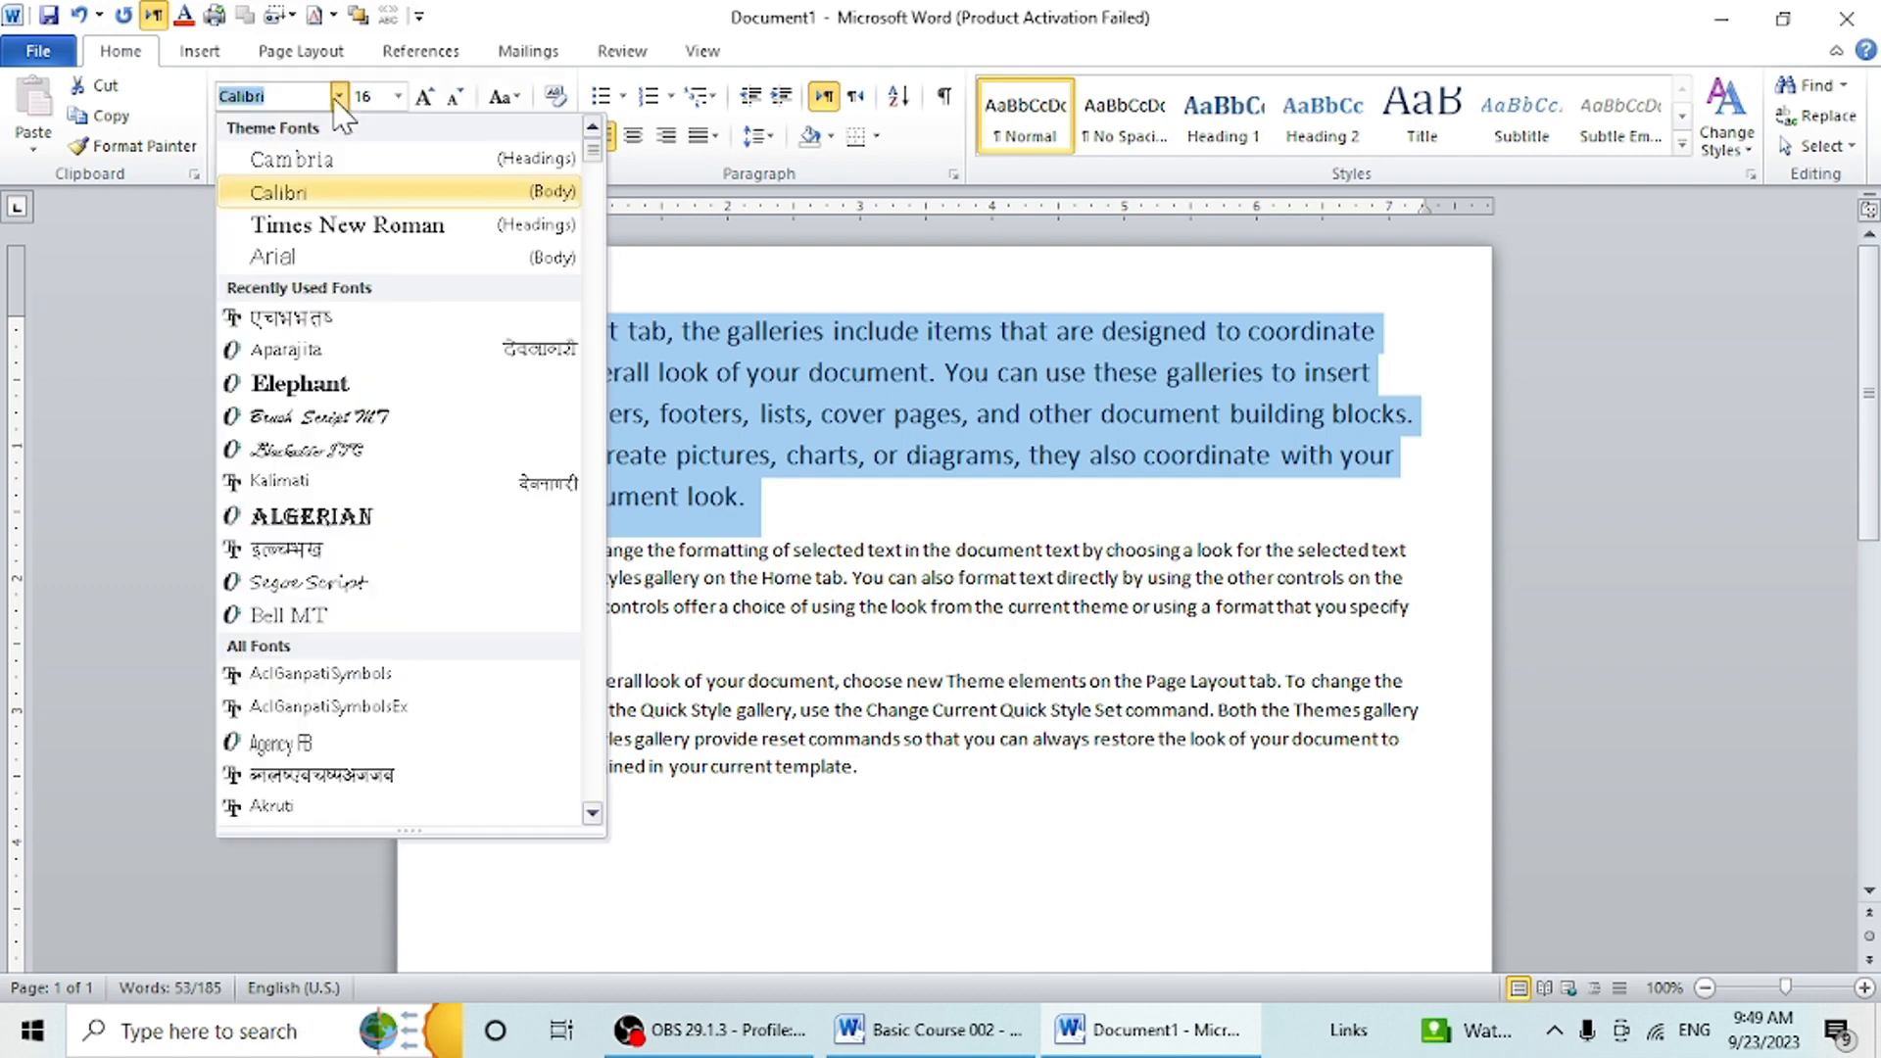
pyautogui.click(343, 225)
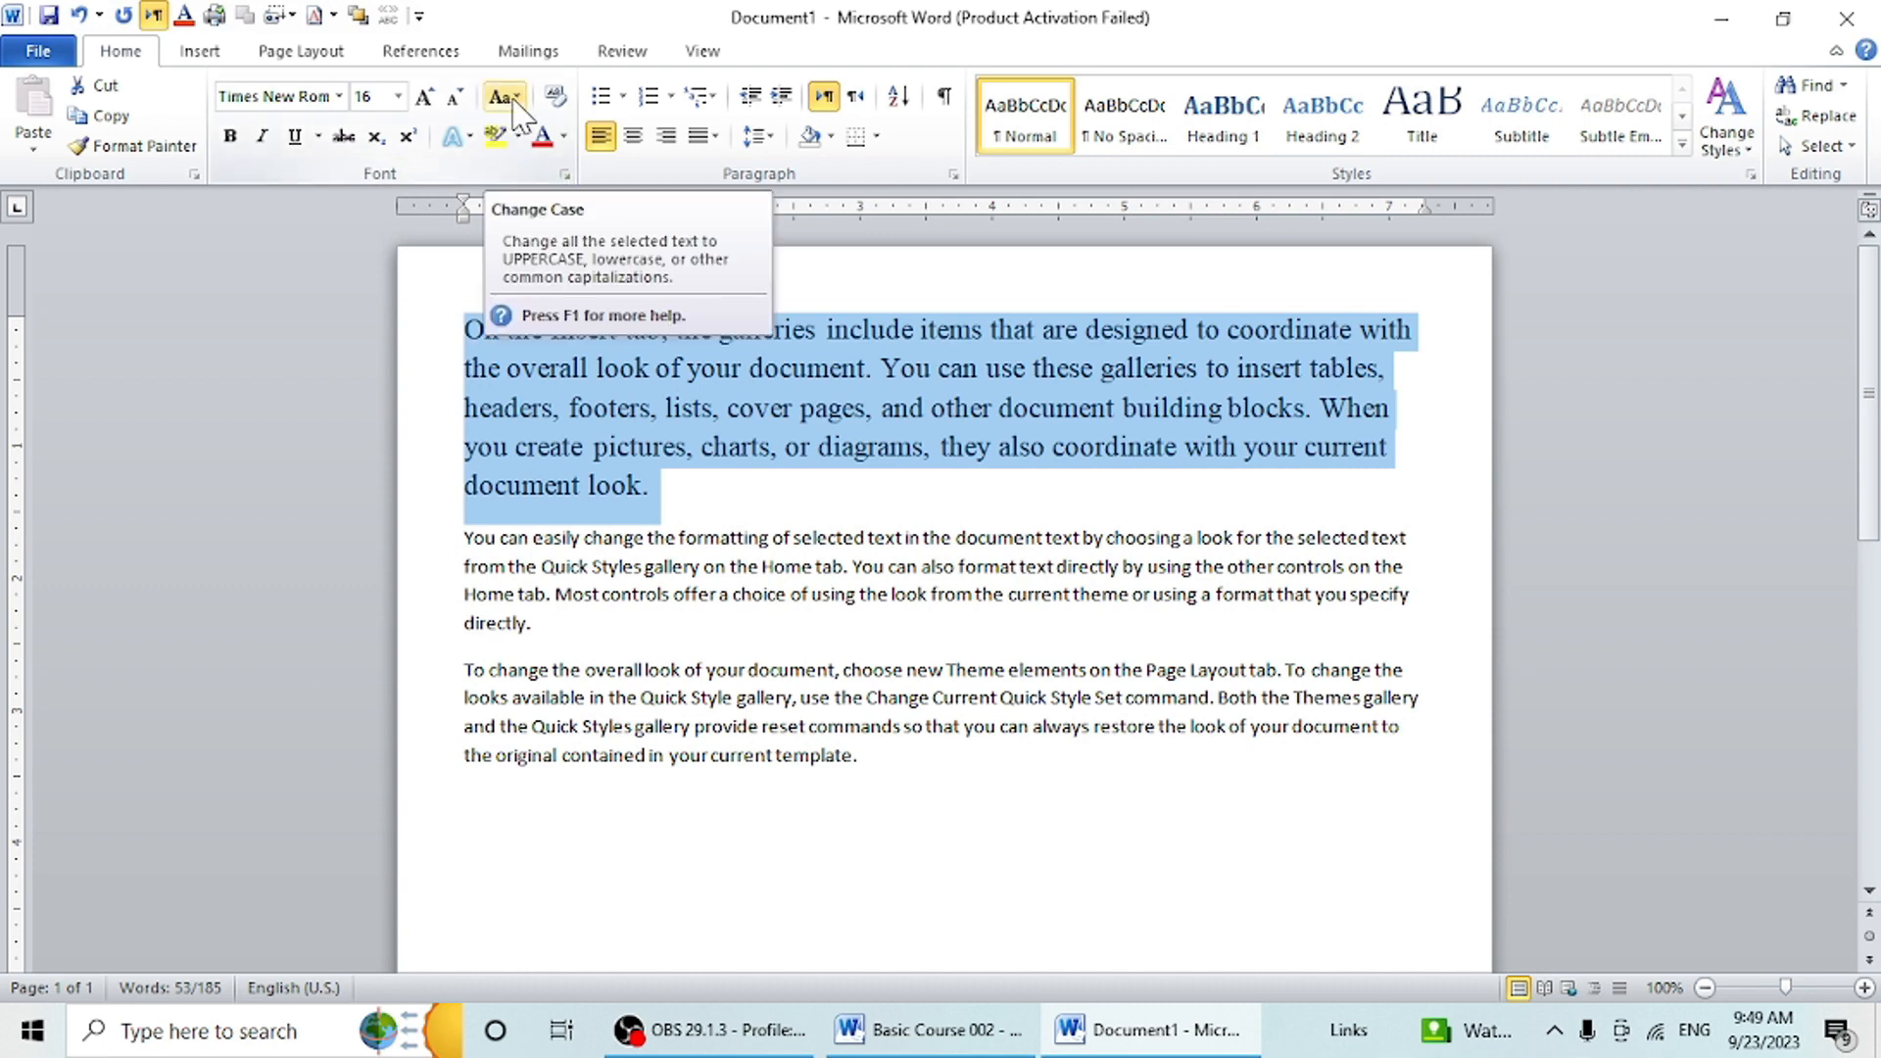
pyautogui.click(772, 511)
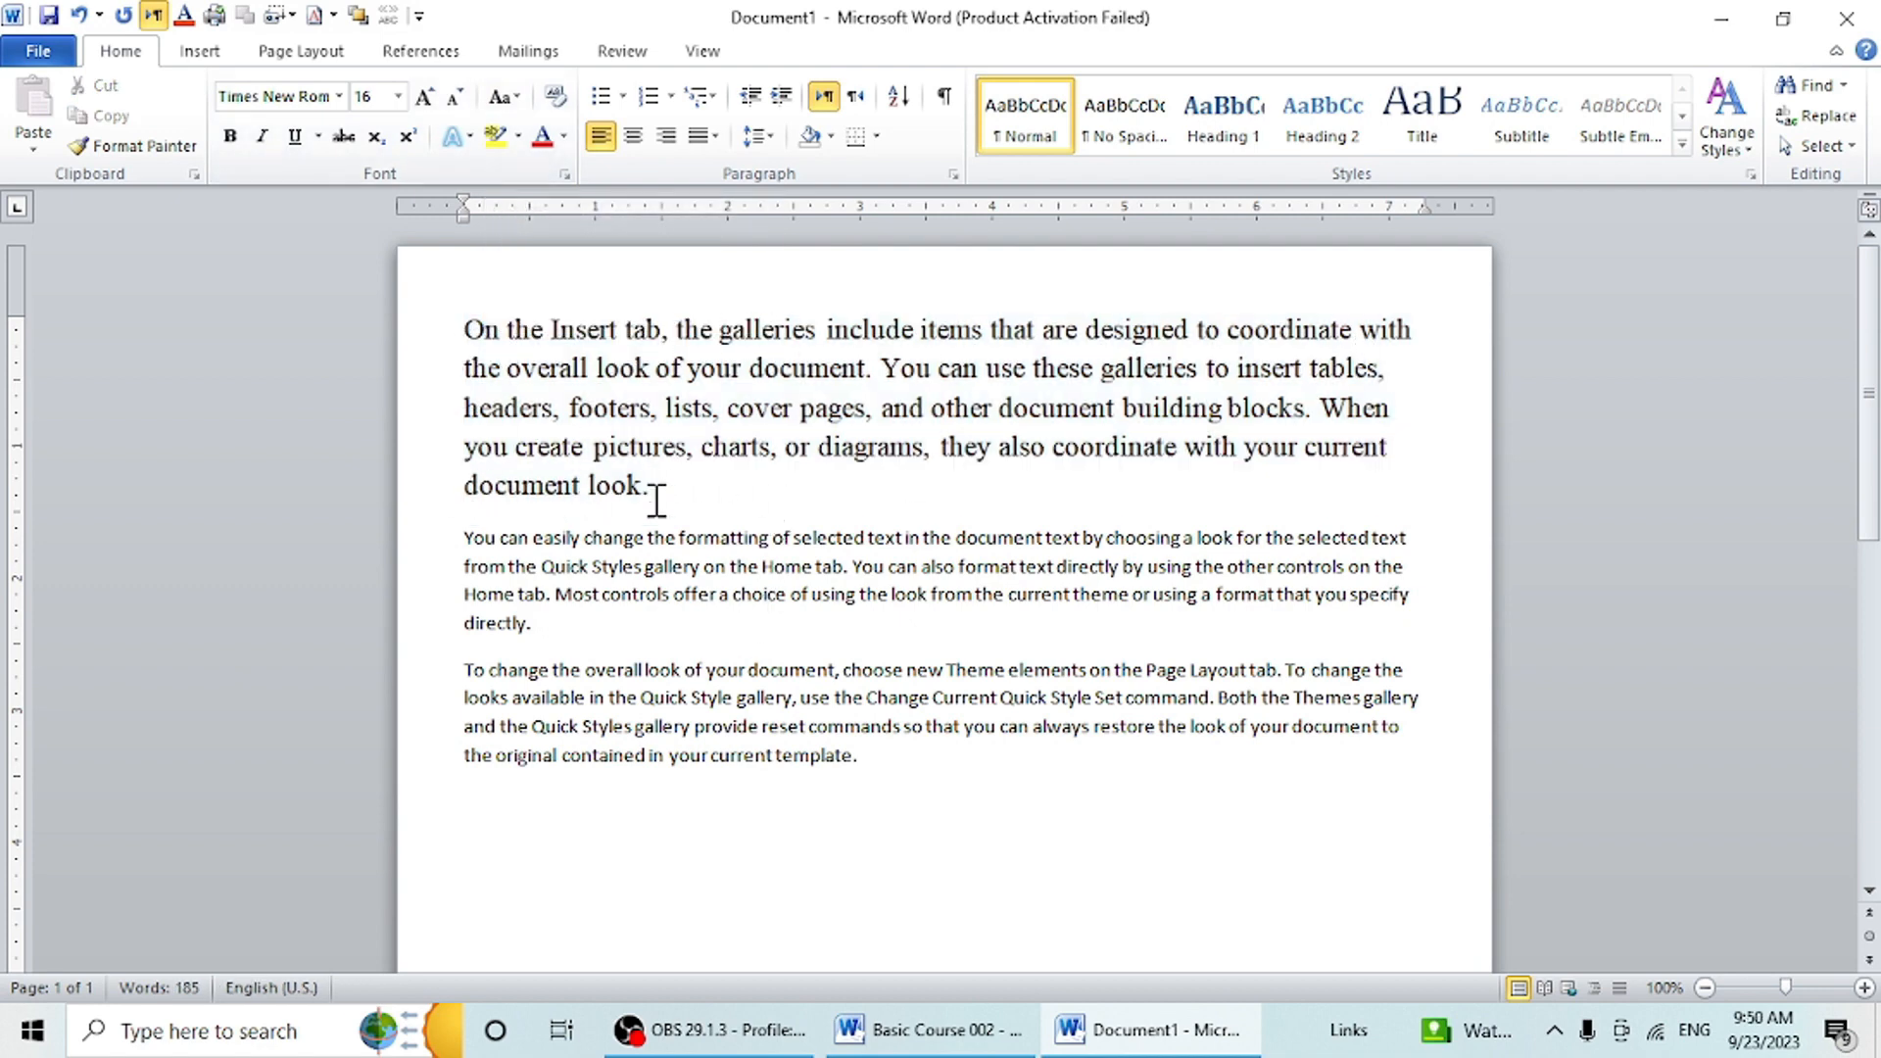
# - Change the first paragraph's case to lowercase and UPPERCASE in turn, ending with Capitalize Each Word
pyautogui.moveTo(651, 487); pyautogui.dragTo(423, 315)
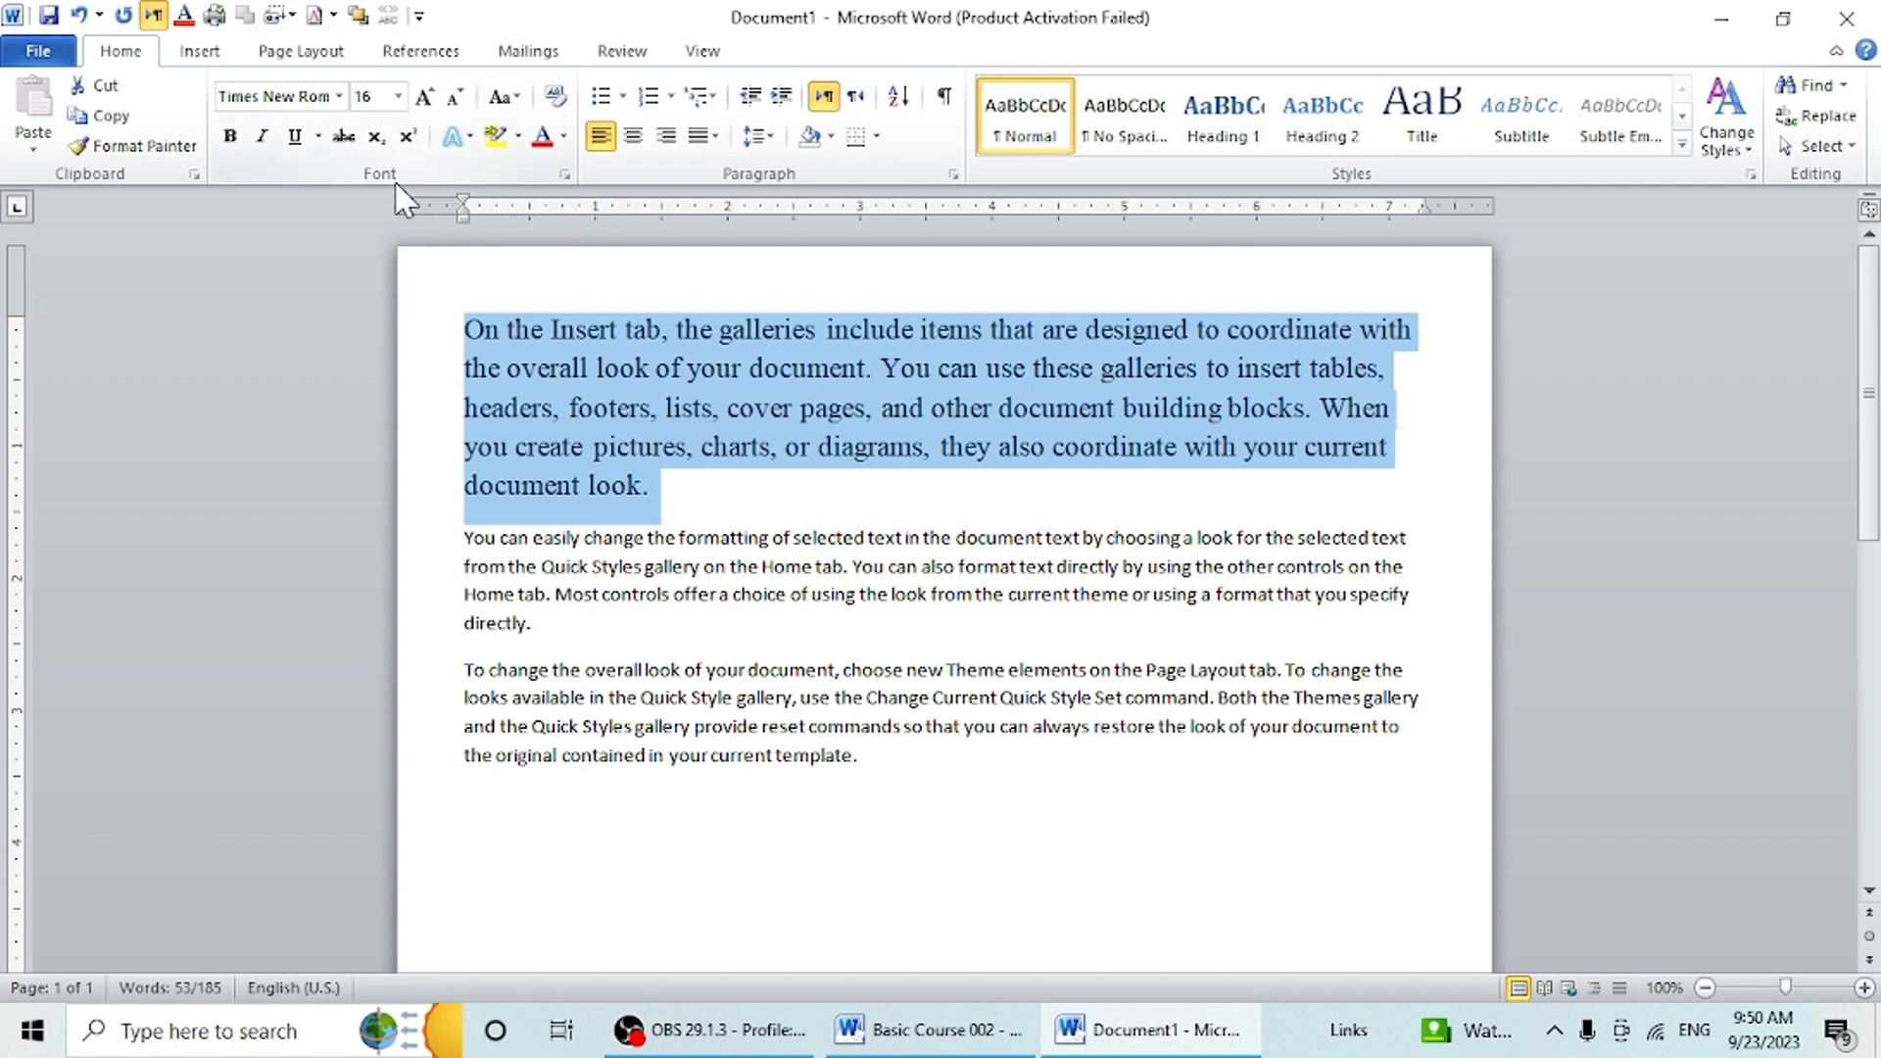
pyautogui.click(522, 94)
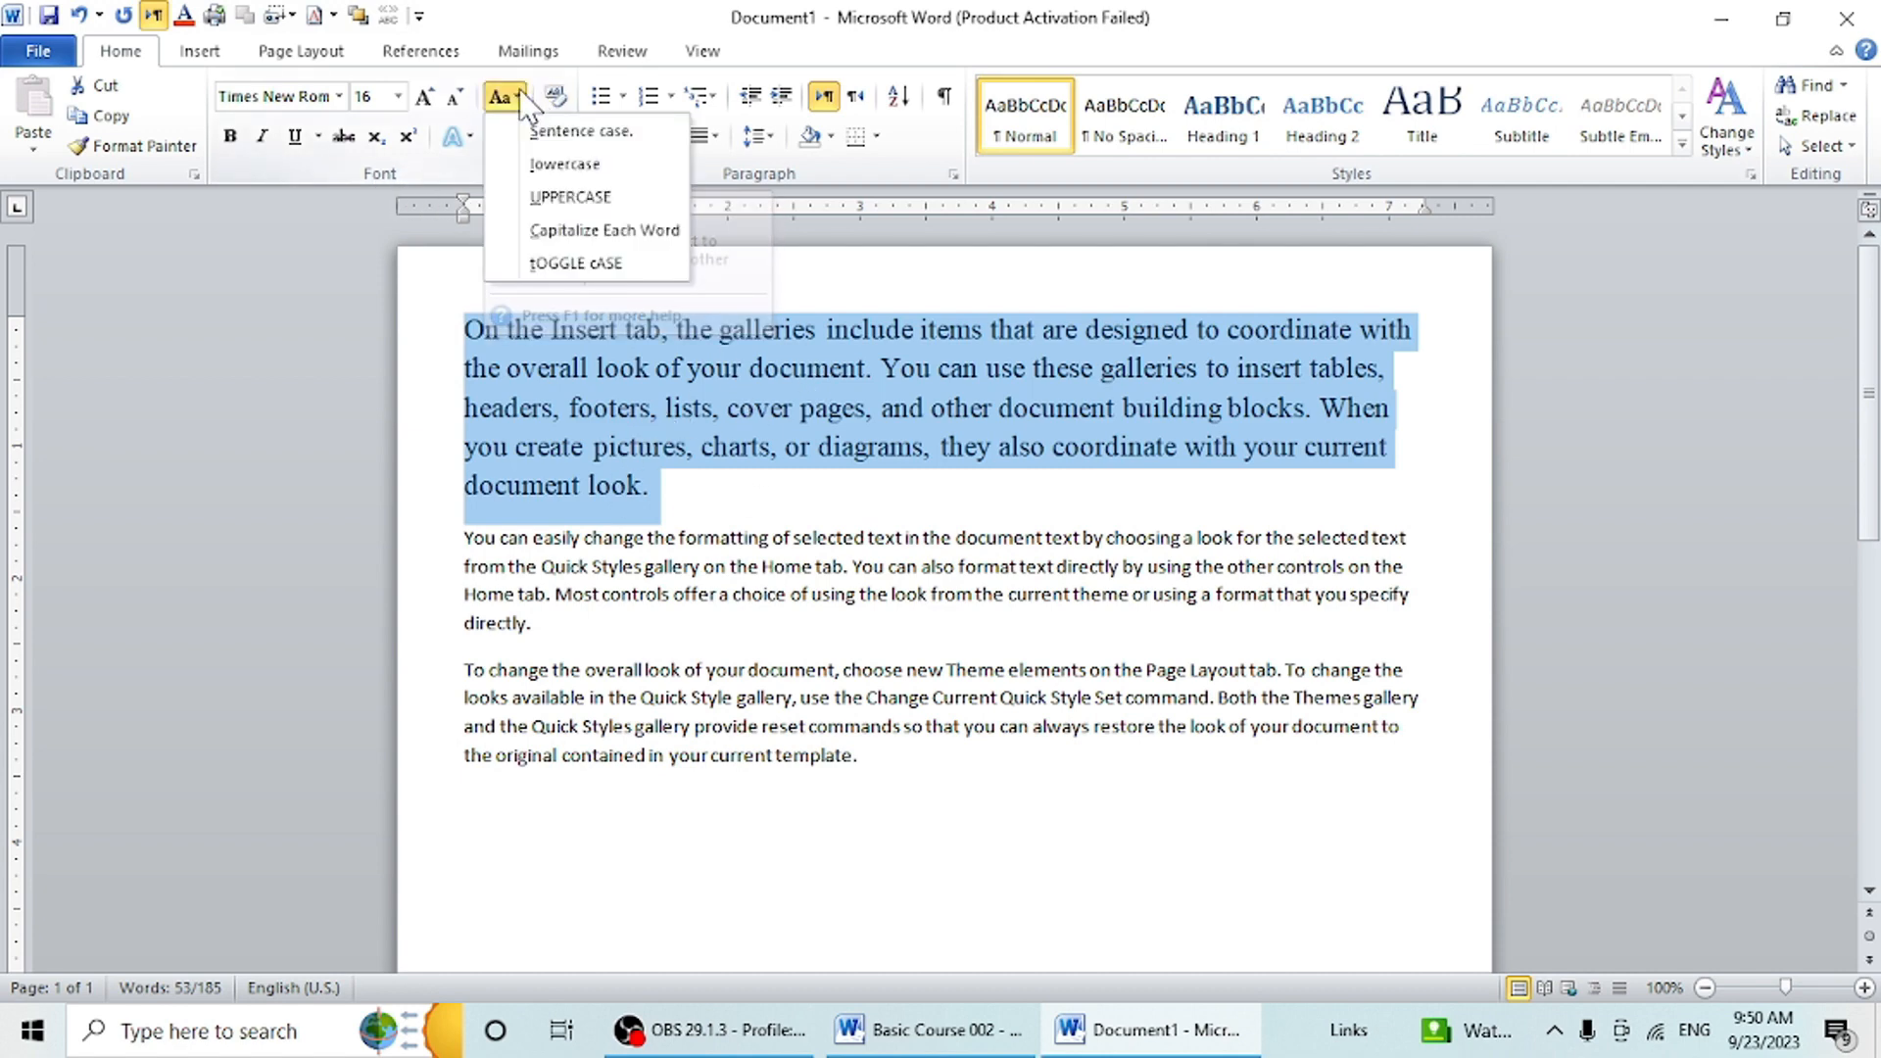
pyautogui.click(555, 175)
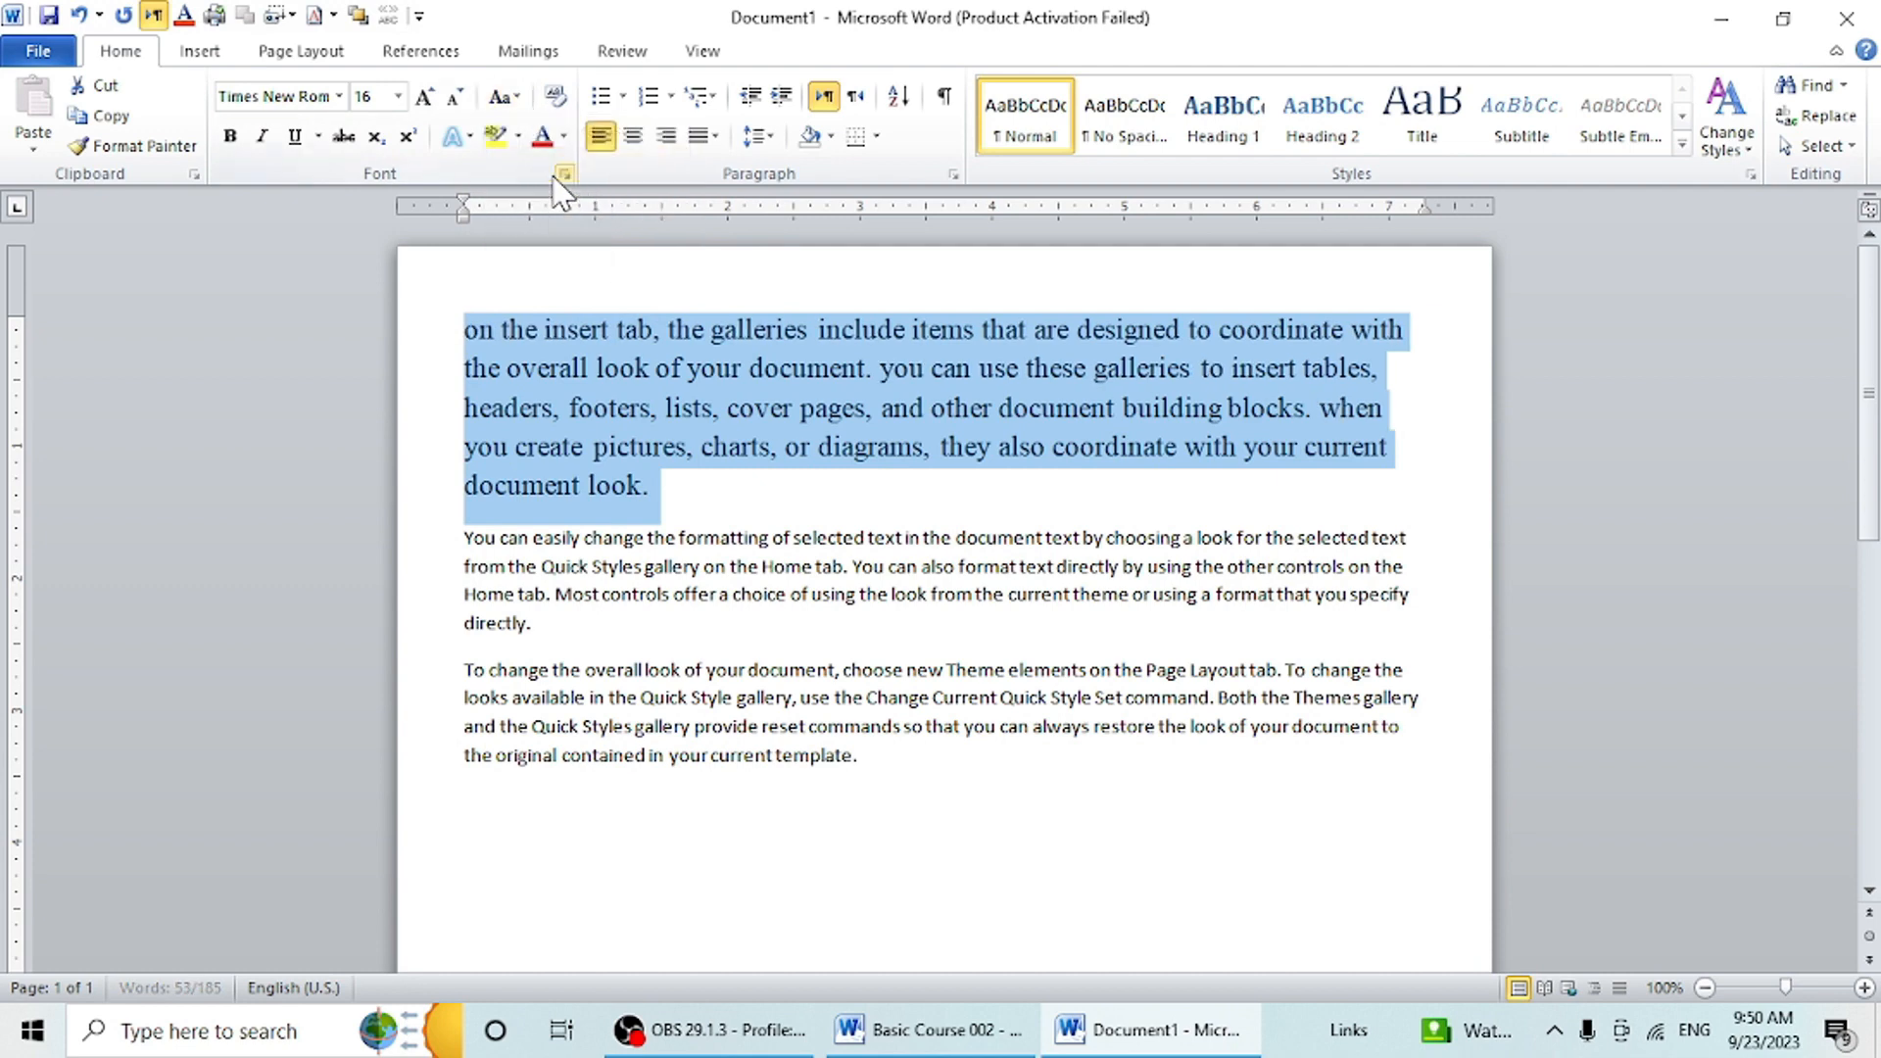
pyautogui.click(503, 96)
pyautogui.click(568, 196)
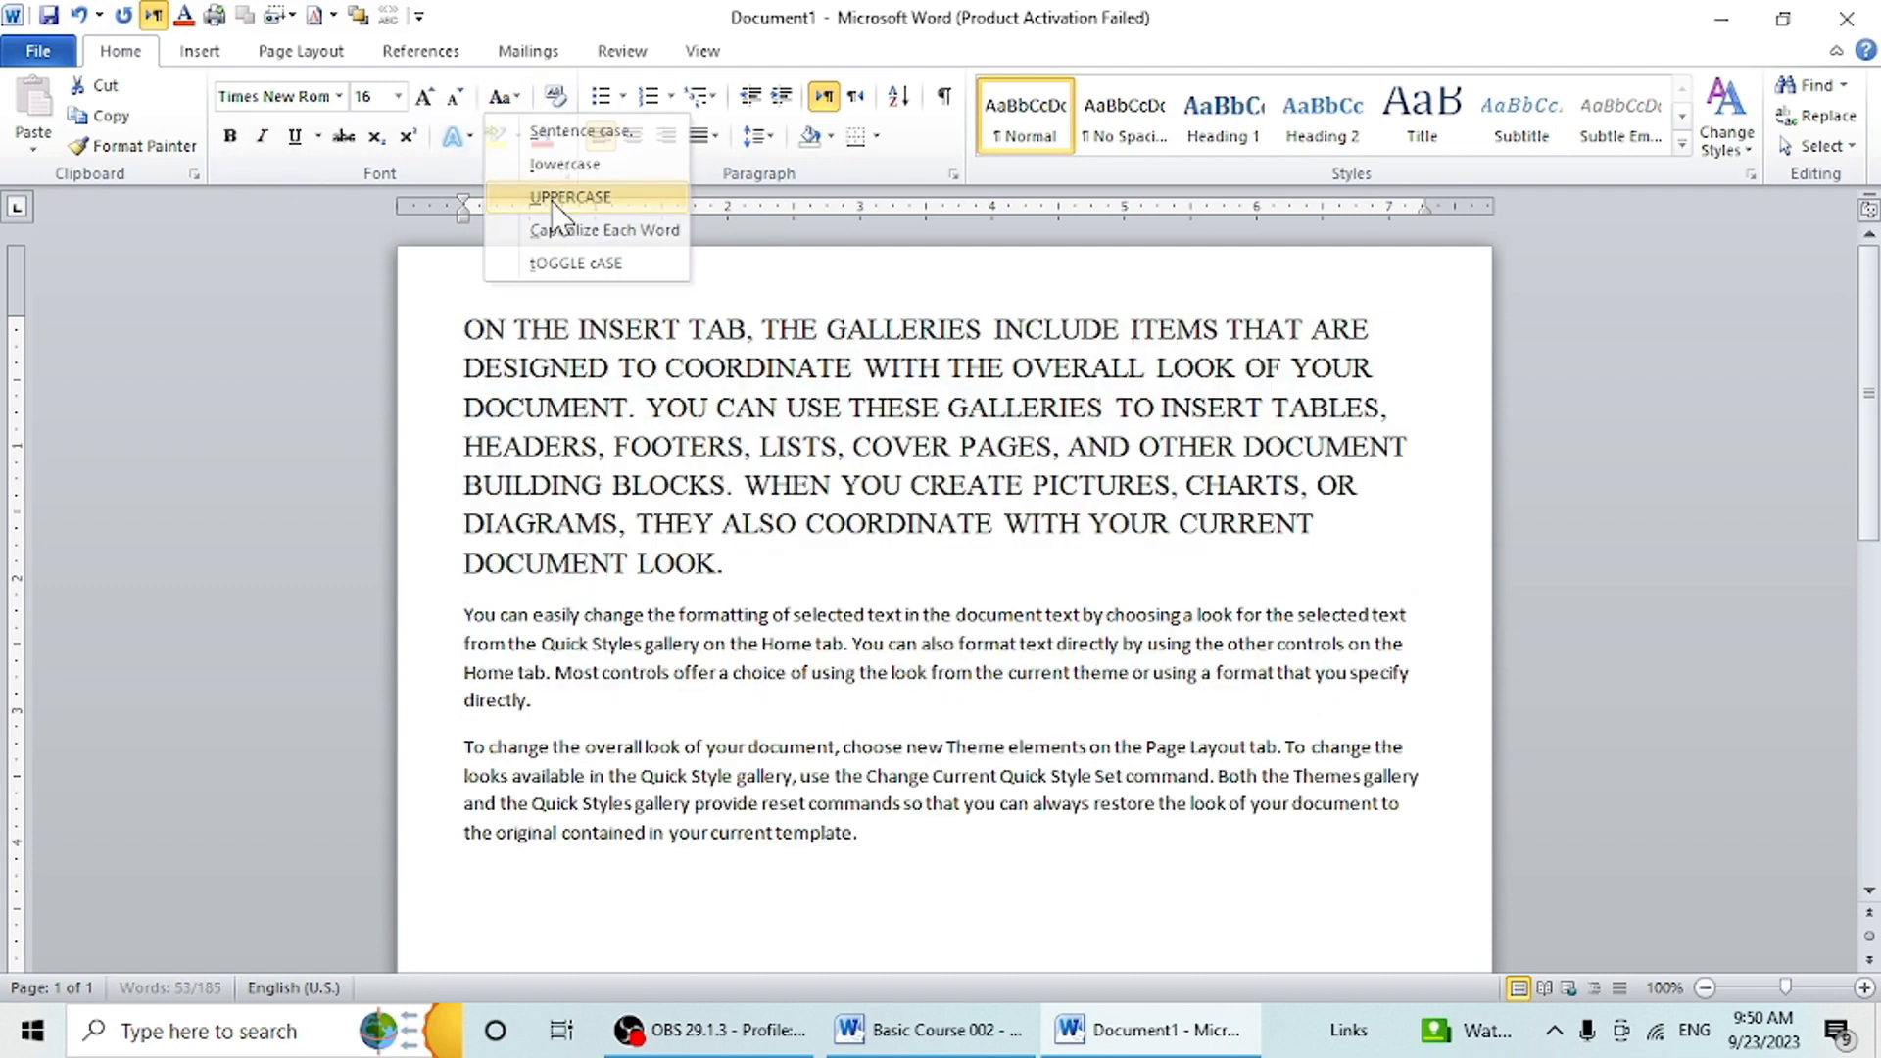
pyautogui.click(503, 96)
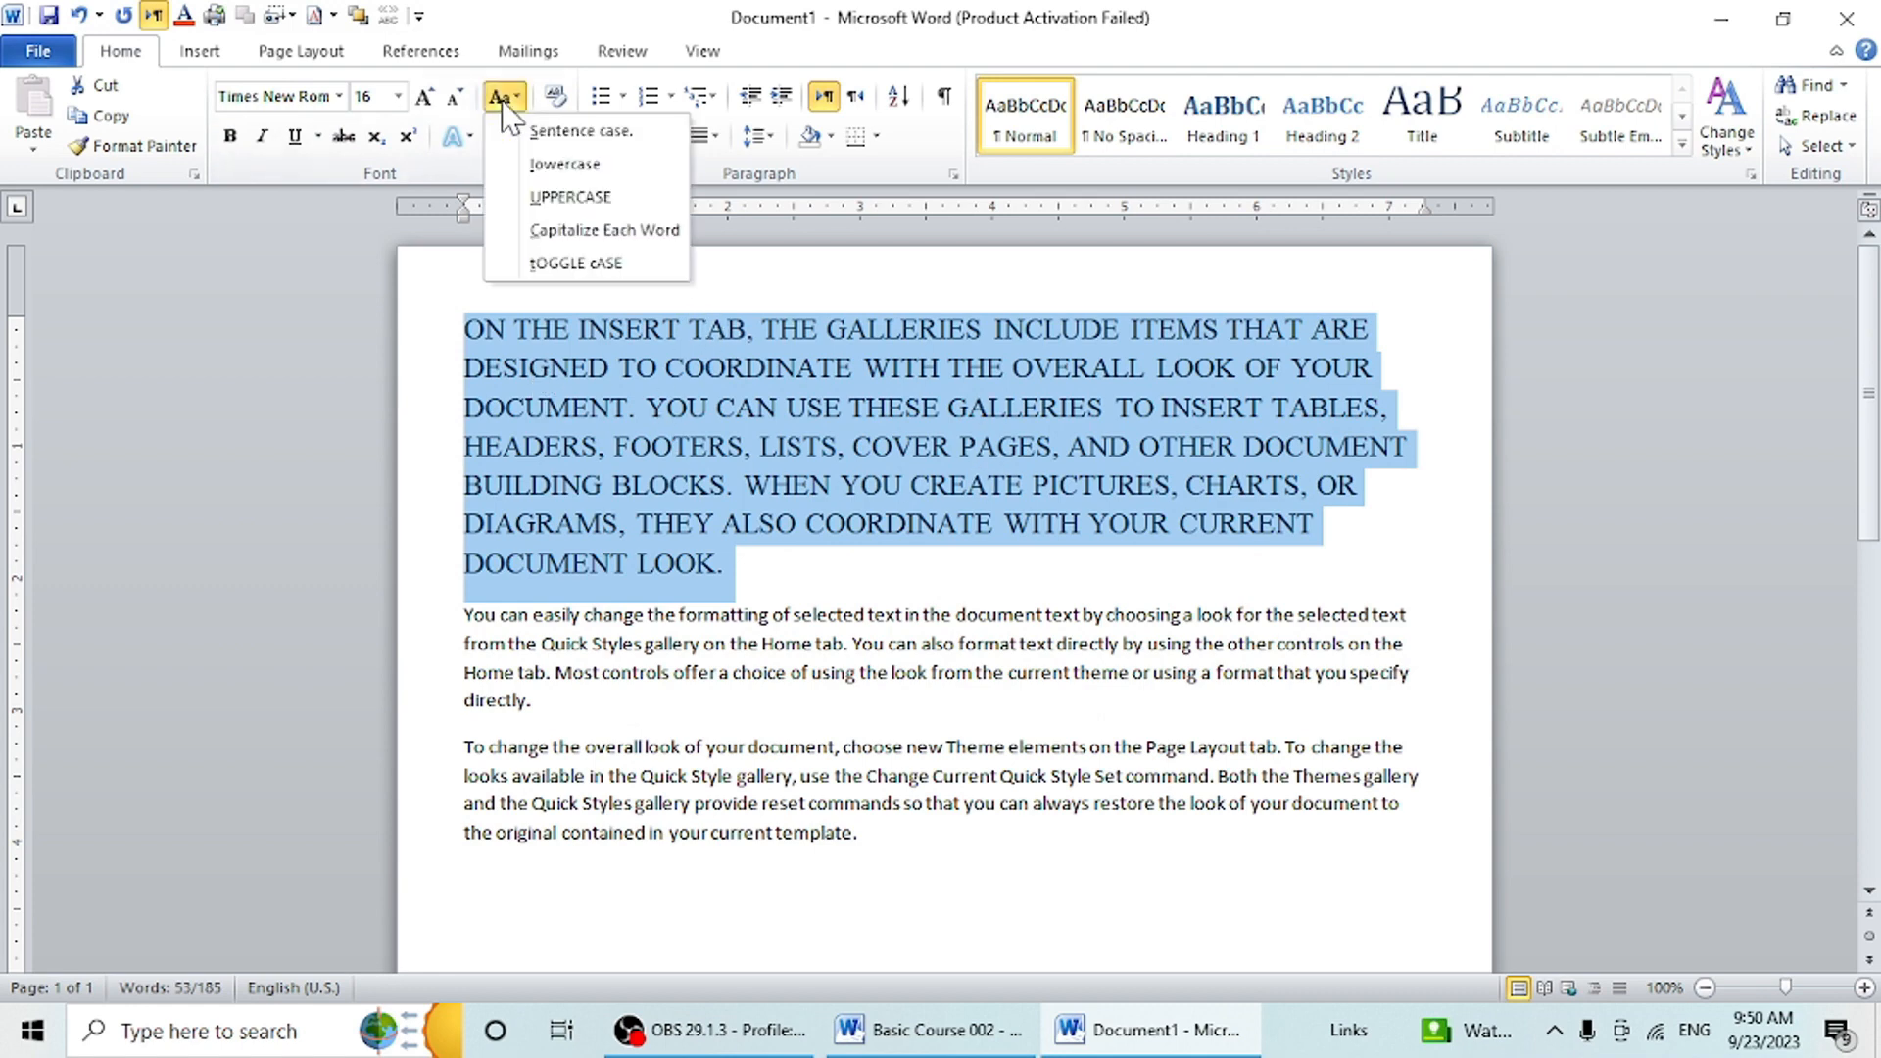
pyautogui.click(557, 233)
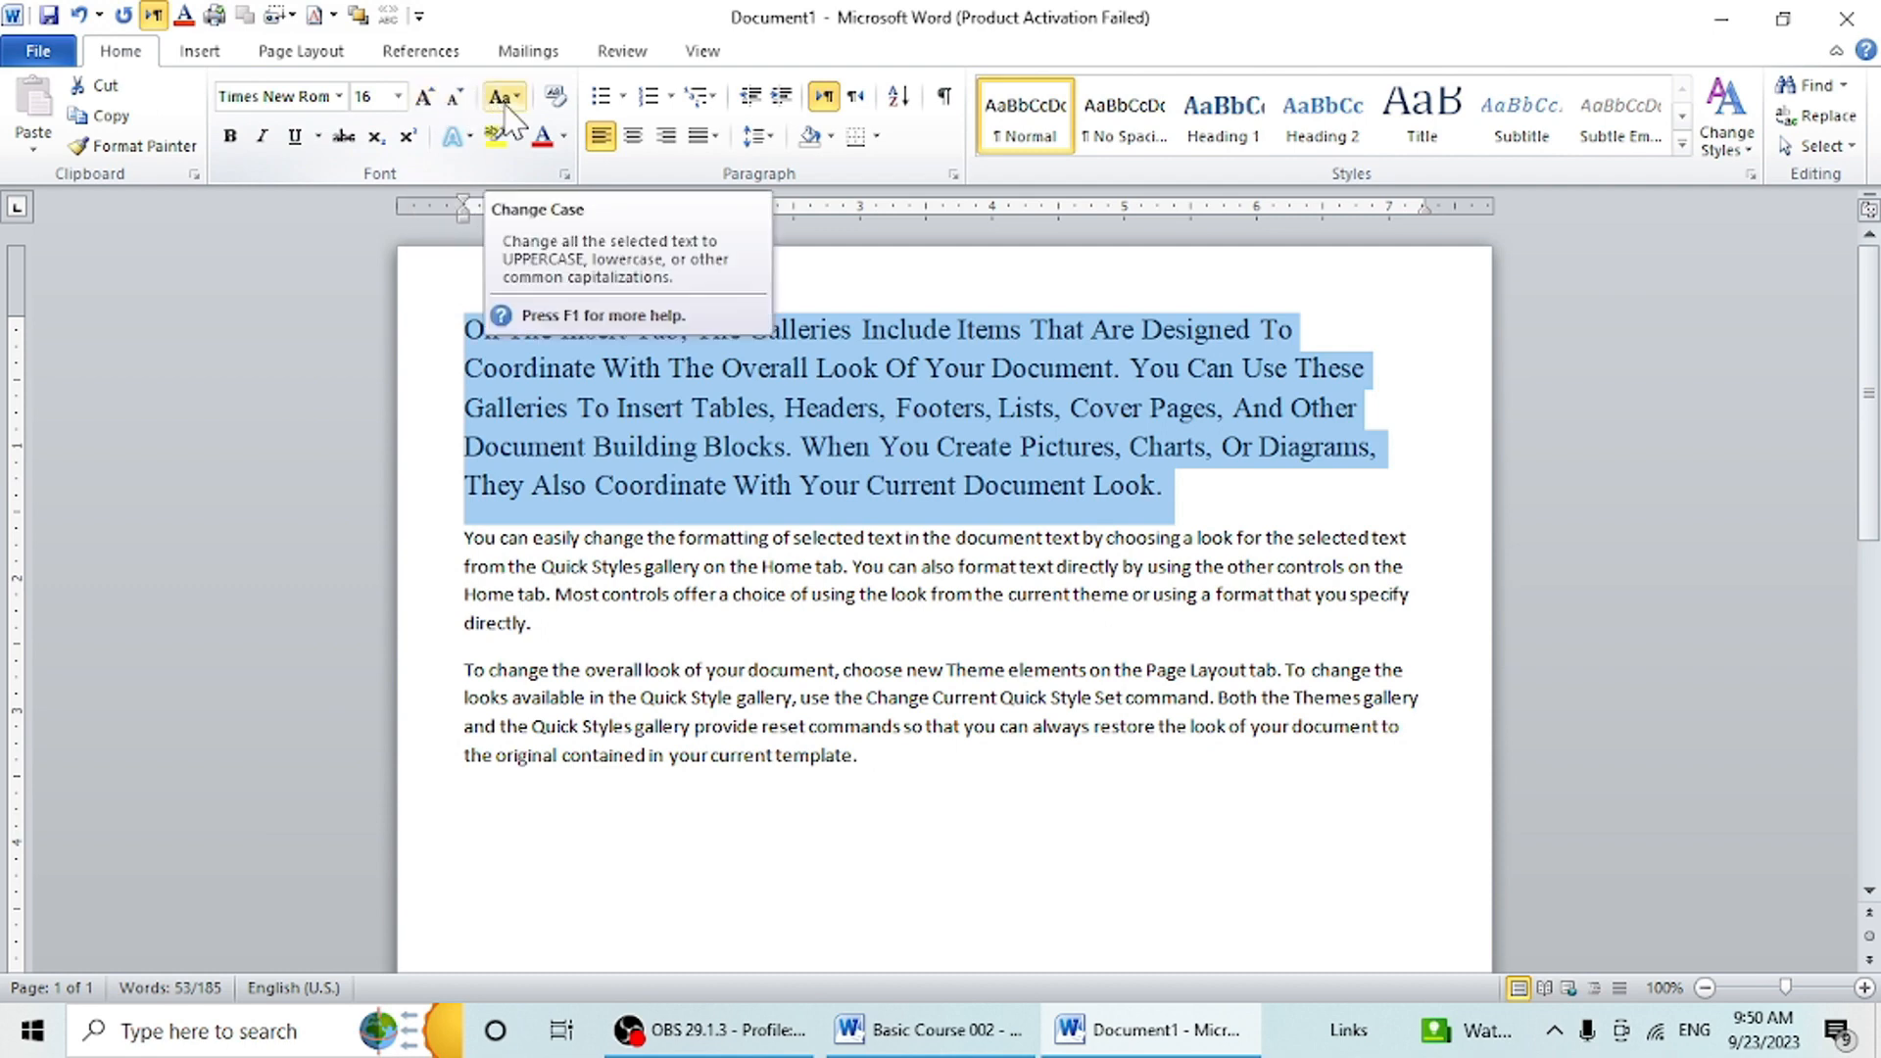
# - Select the second paragraph, starting "You can easily change", and enlarge its font to 14 pt
pyautogui.click(571, 623)
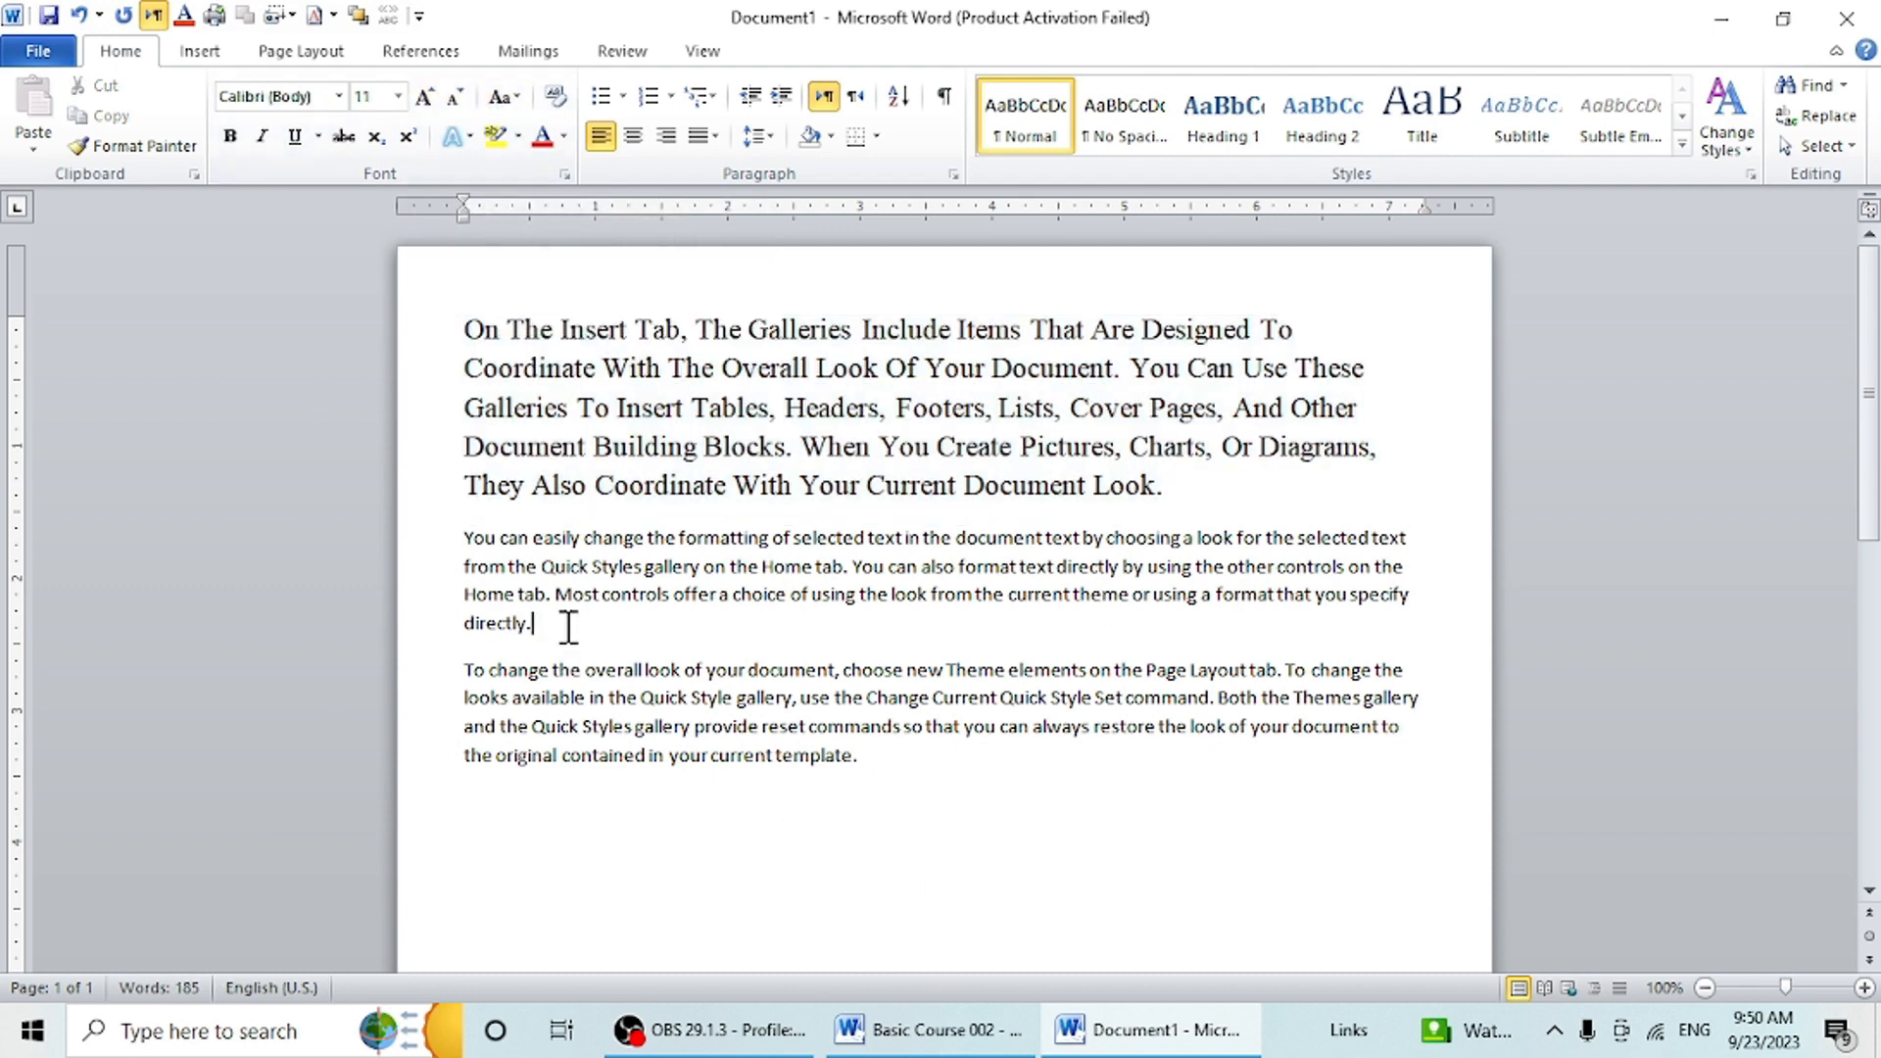
pyautogui.moveTo(571, 623); pyautogui.dragTo(403, 538)
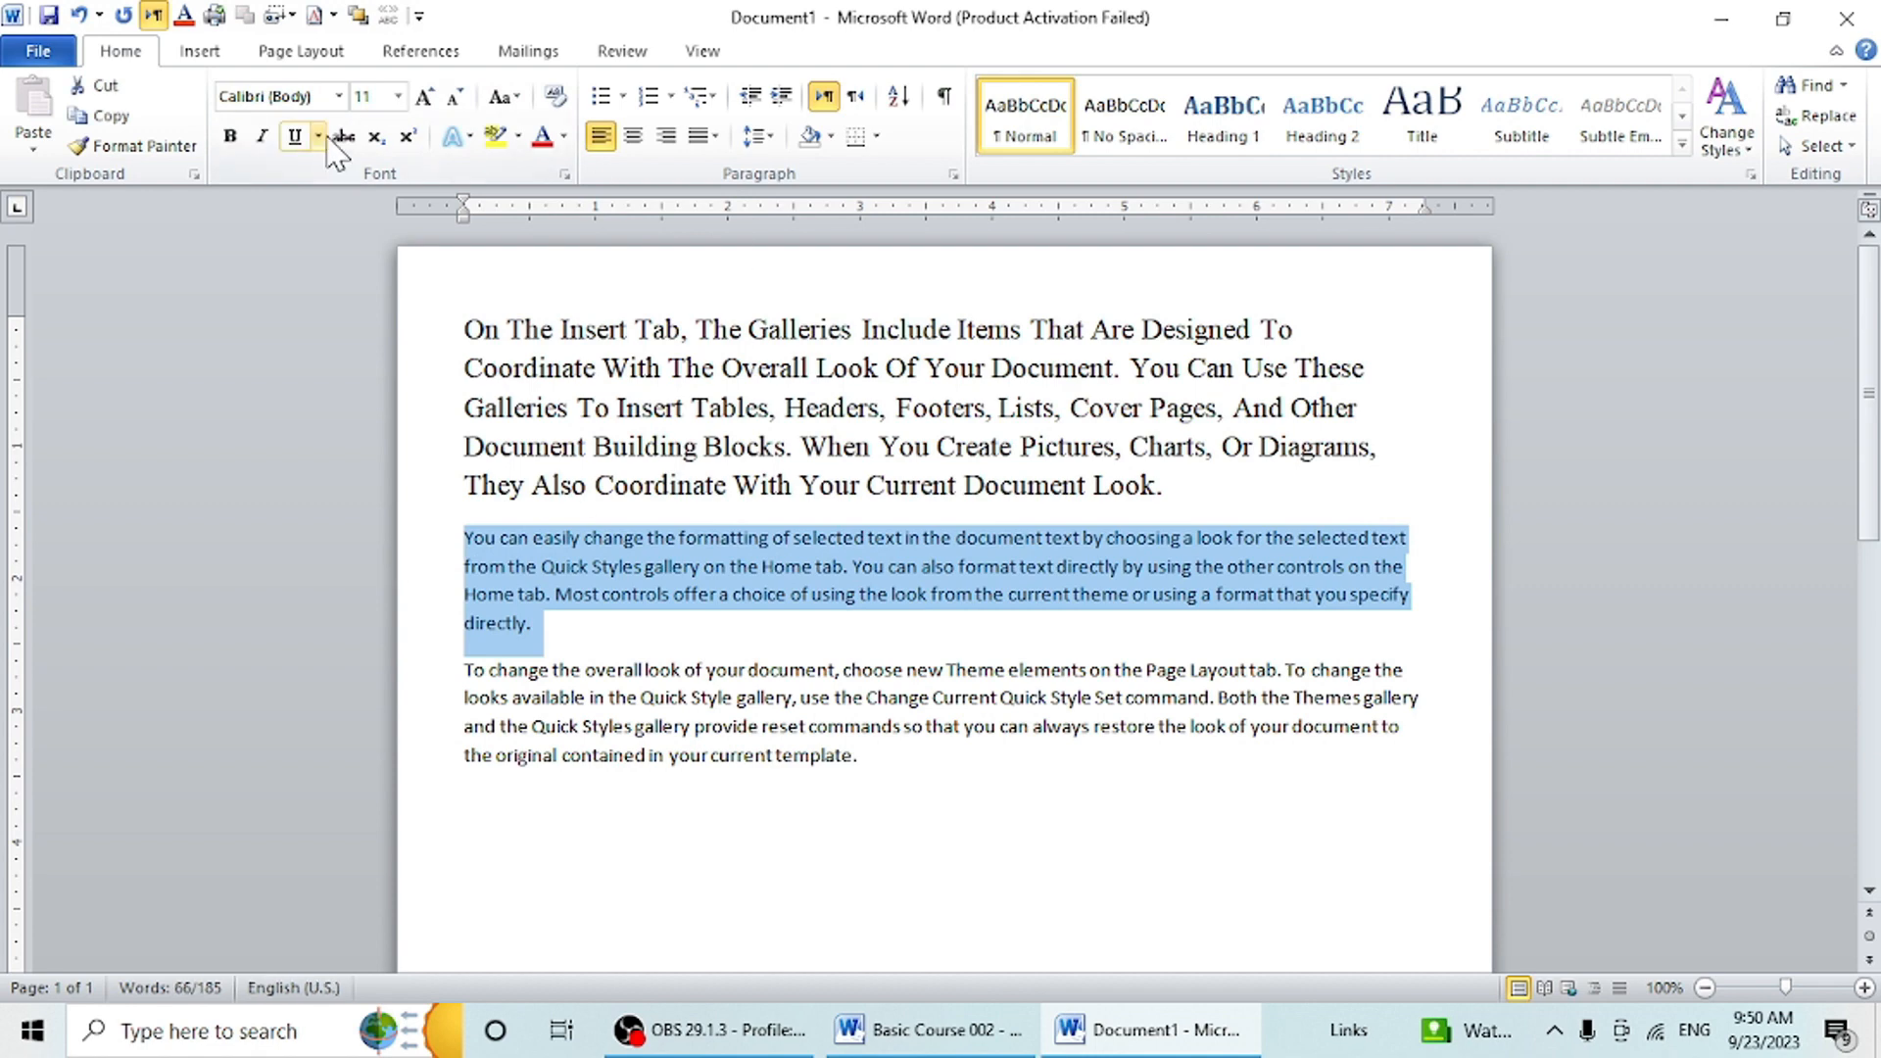
pyautogui.click(432, 98)
pyautogui.click(432, 98)
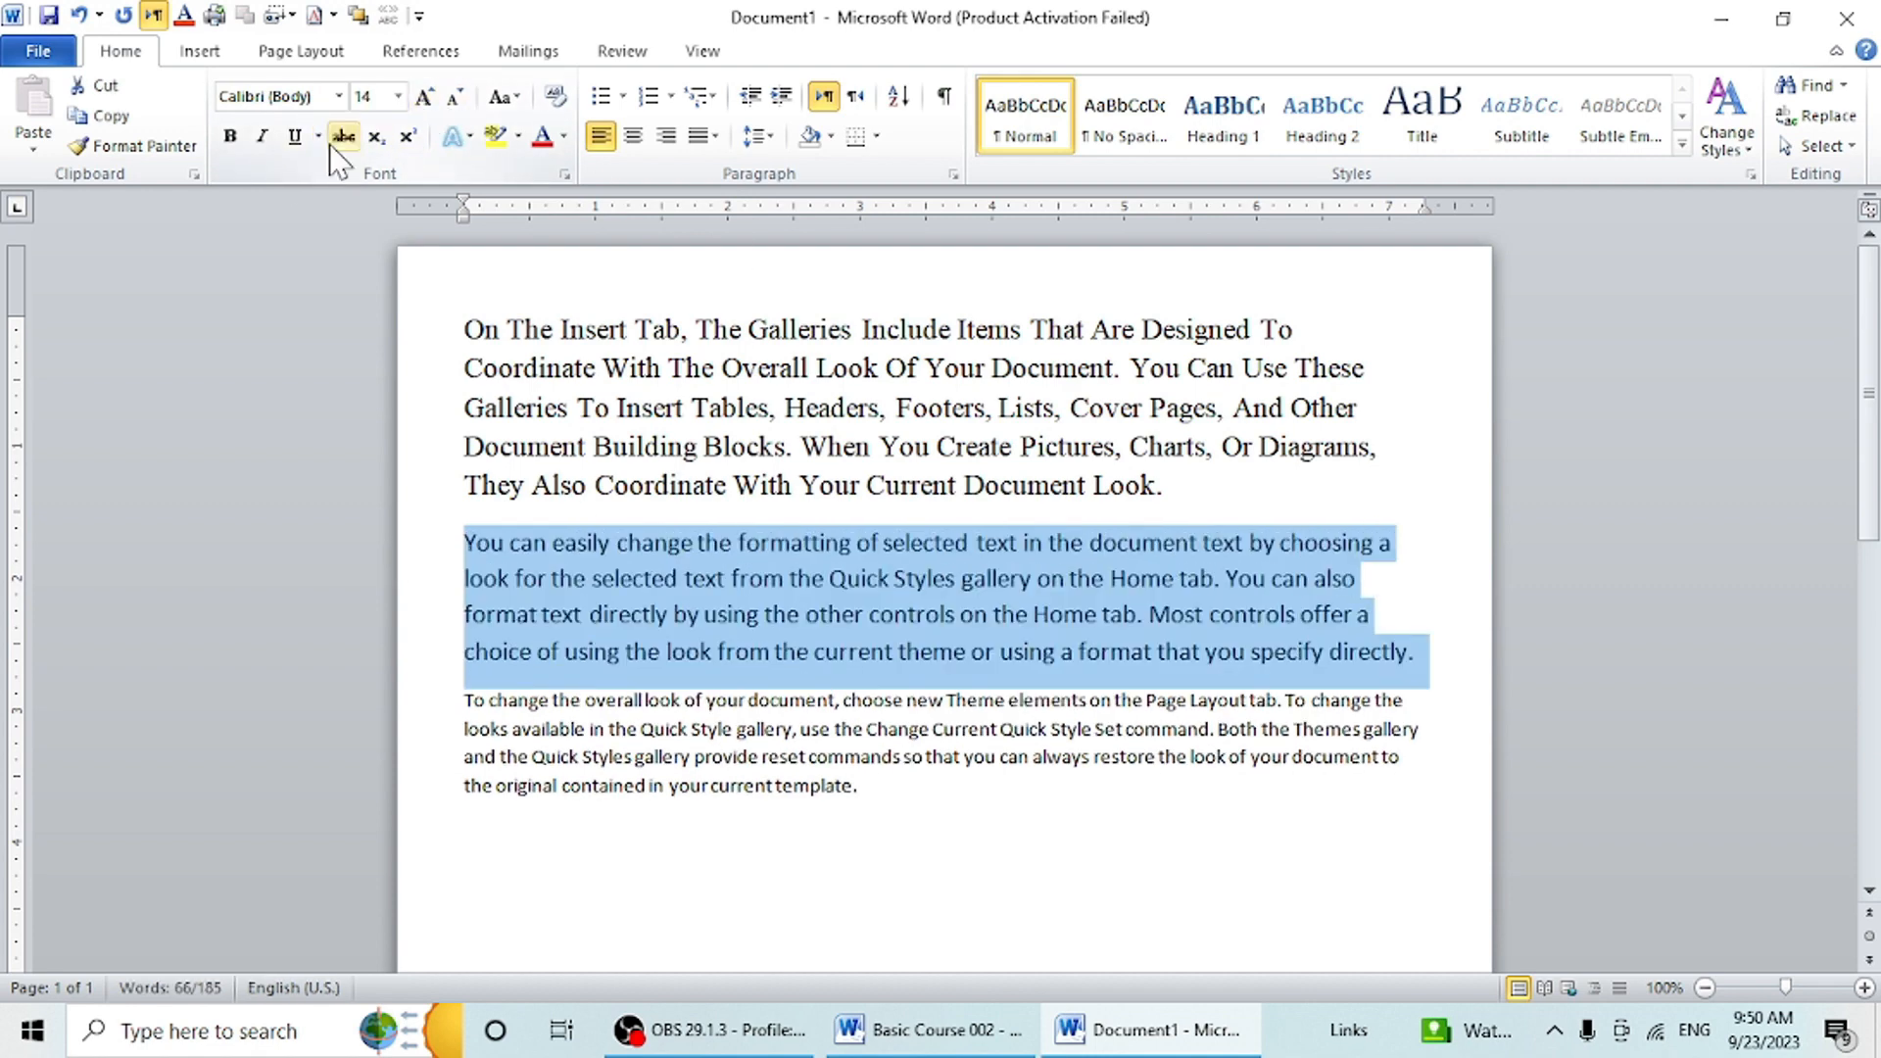
# - Make the selected second paragraph bold, italic and underlined
pyautogui.click(229, 142)
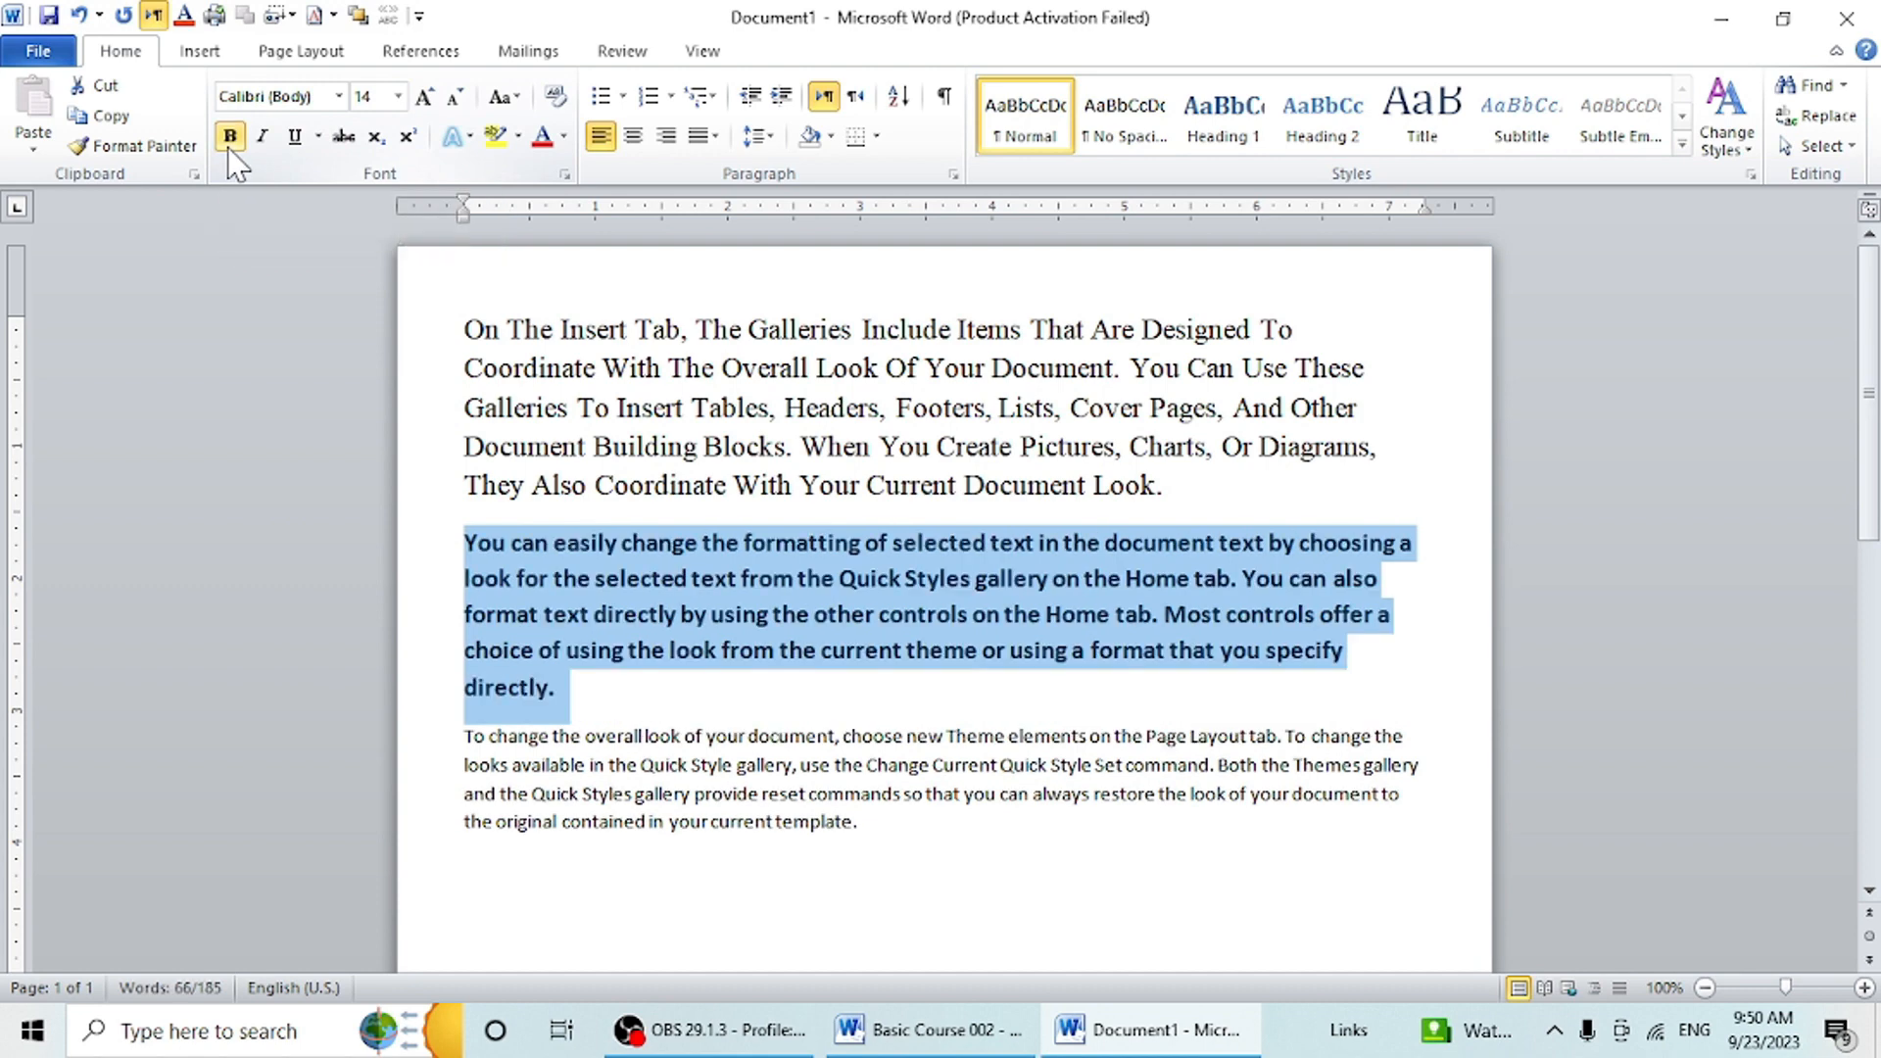
pyautogui.click(262, 137)
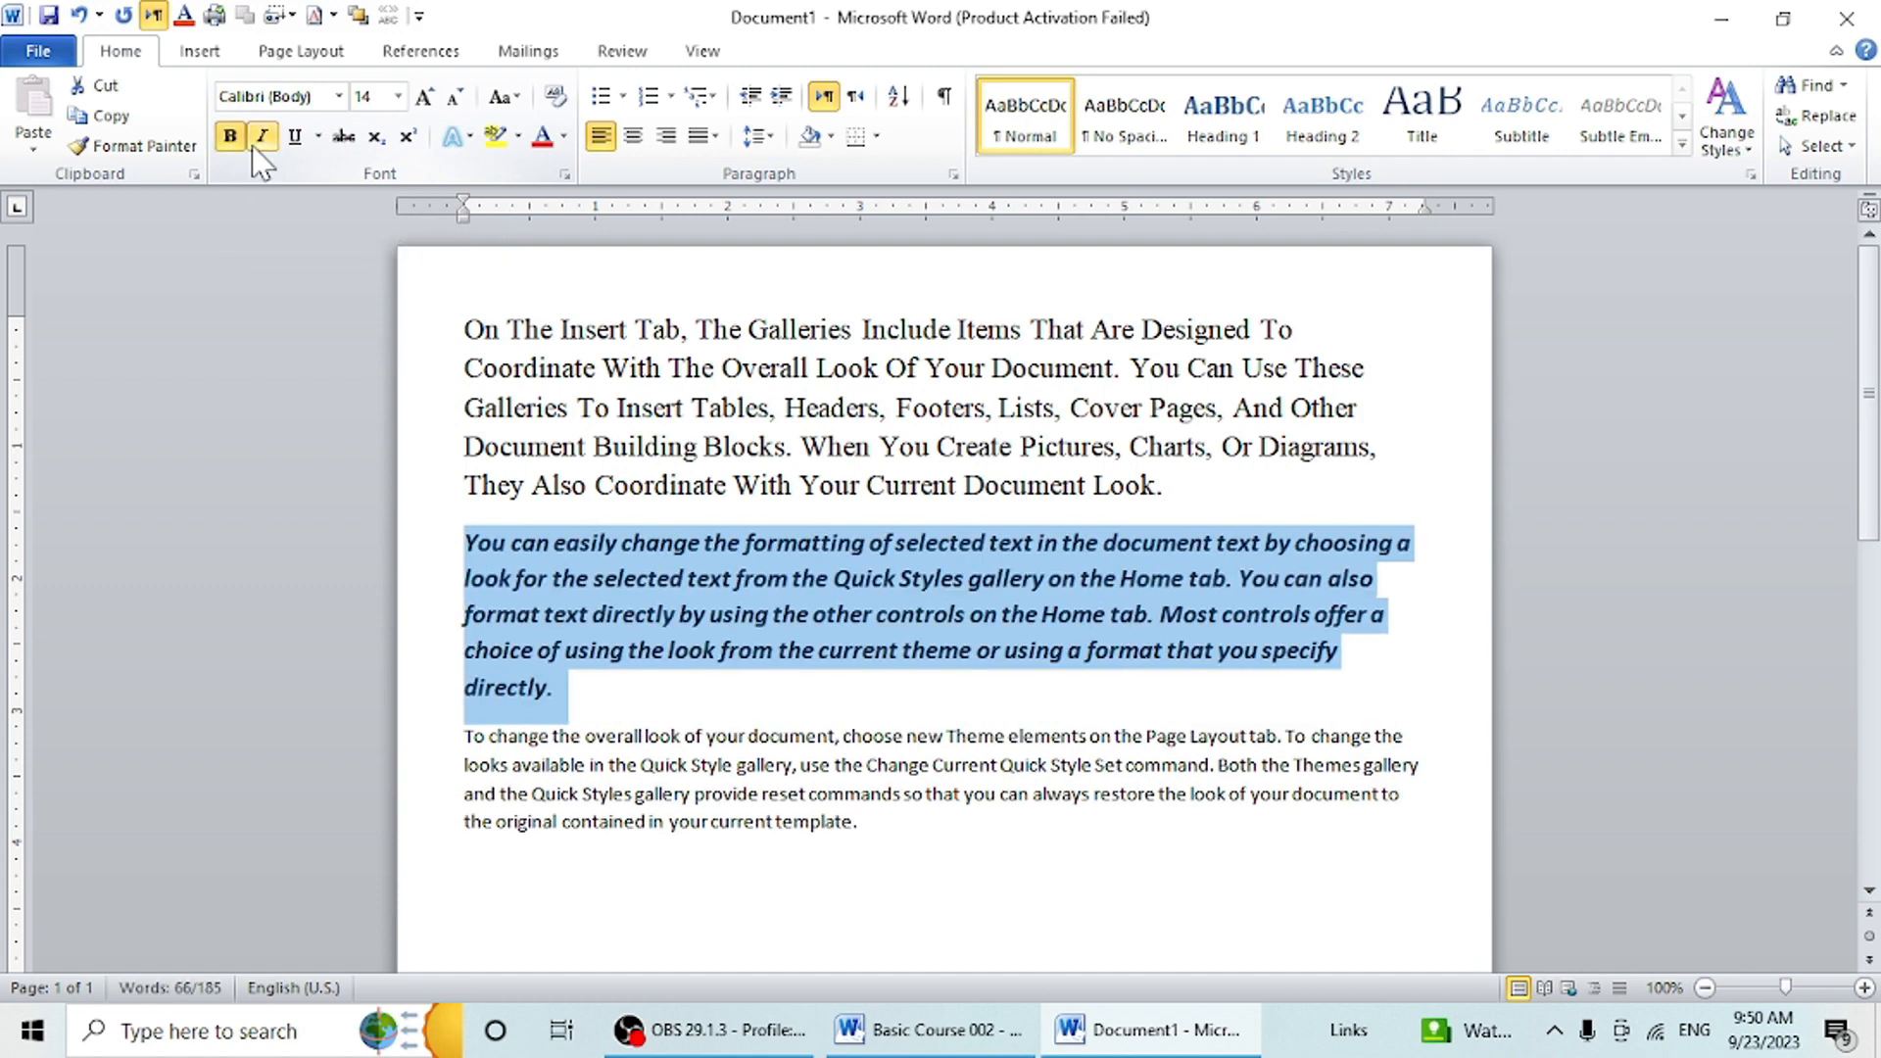
pyautogui.click(294, 137)
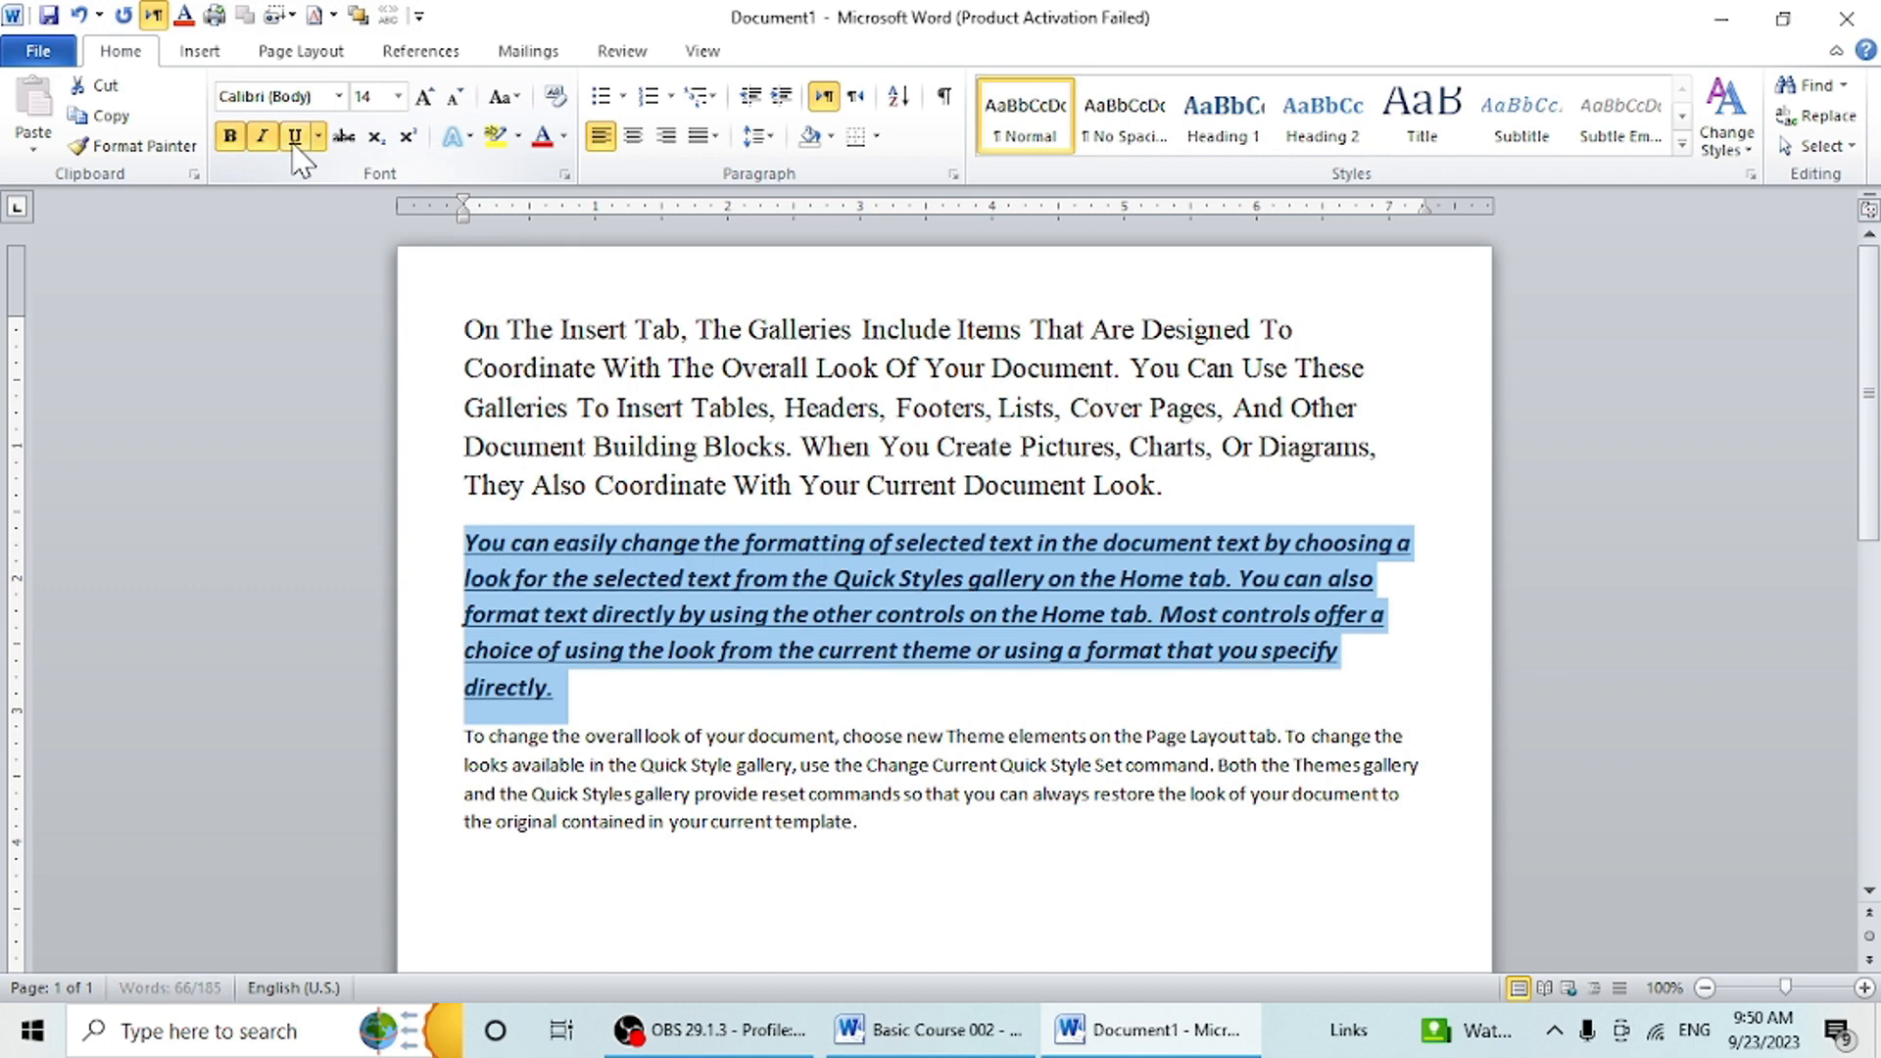
# - Apply strikethrough to the second paragraph, remove it again and clear the selection
pyautogui.click(345, 137)
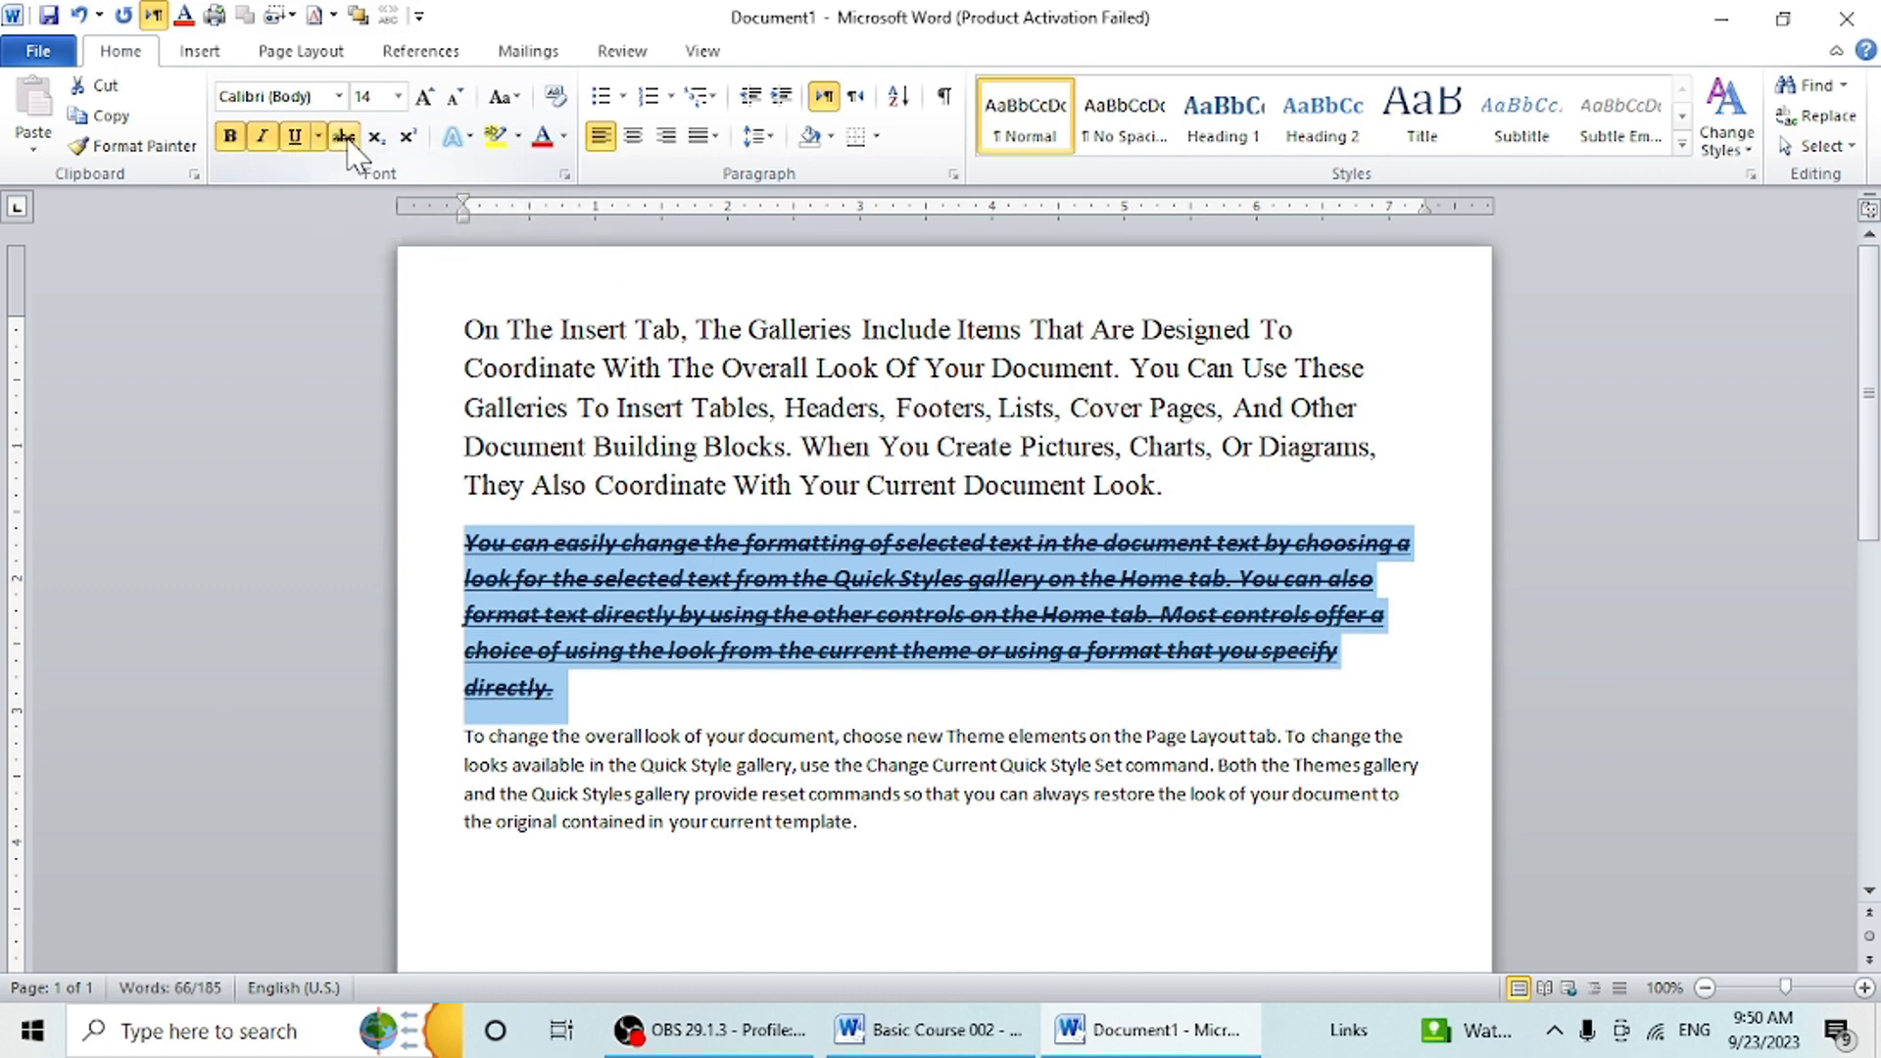
pyautogui.click(345, 137)
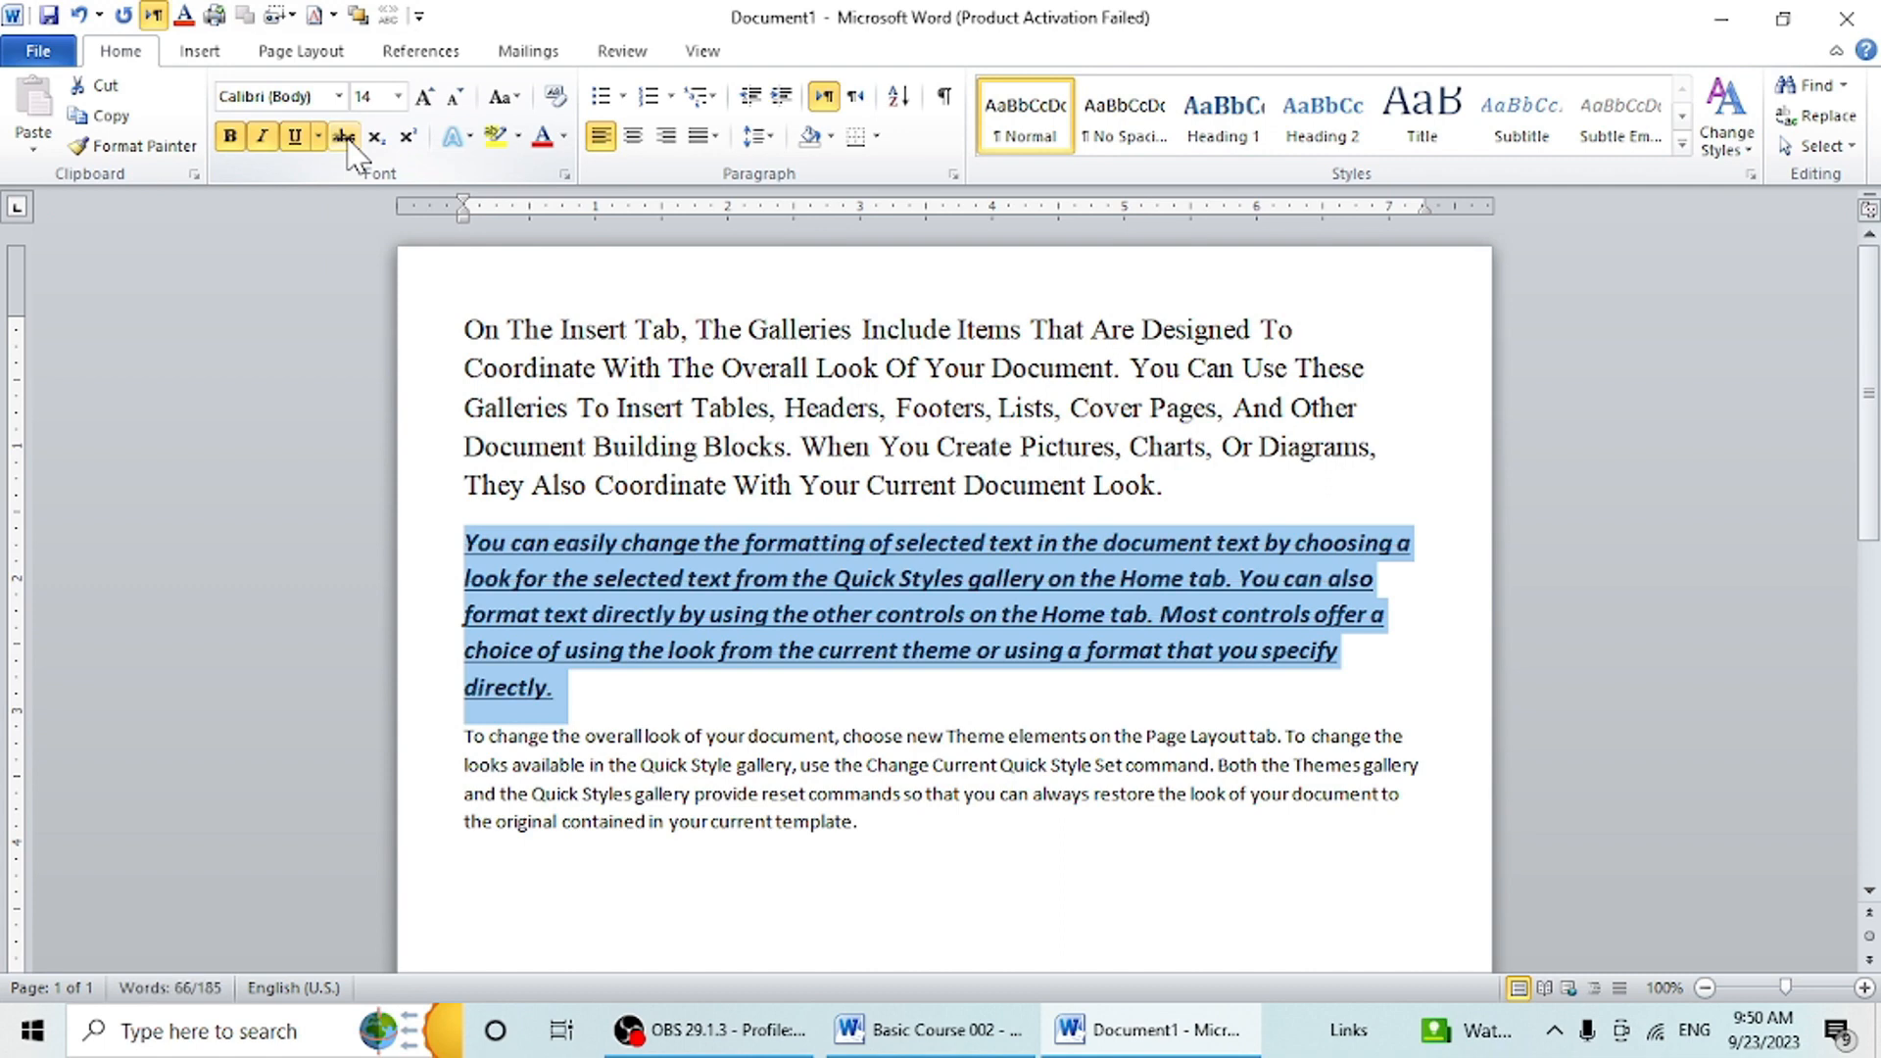
pyautogui.click(605, 715)
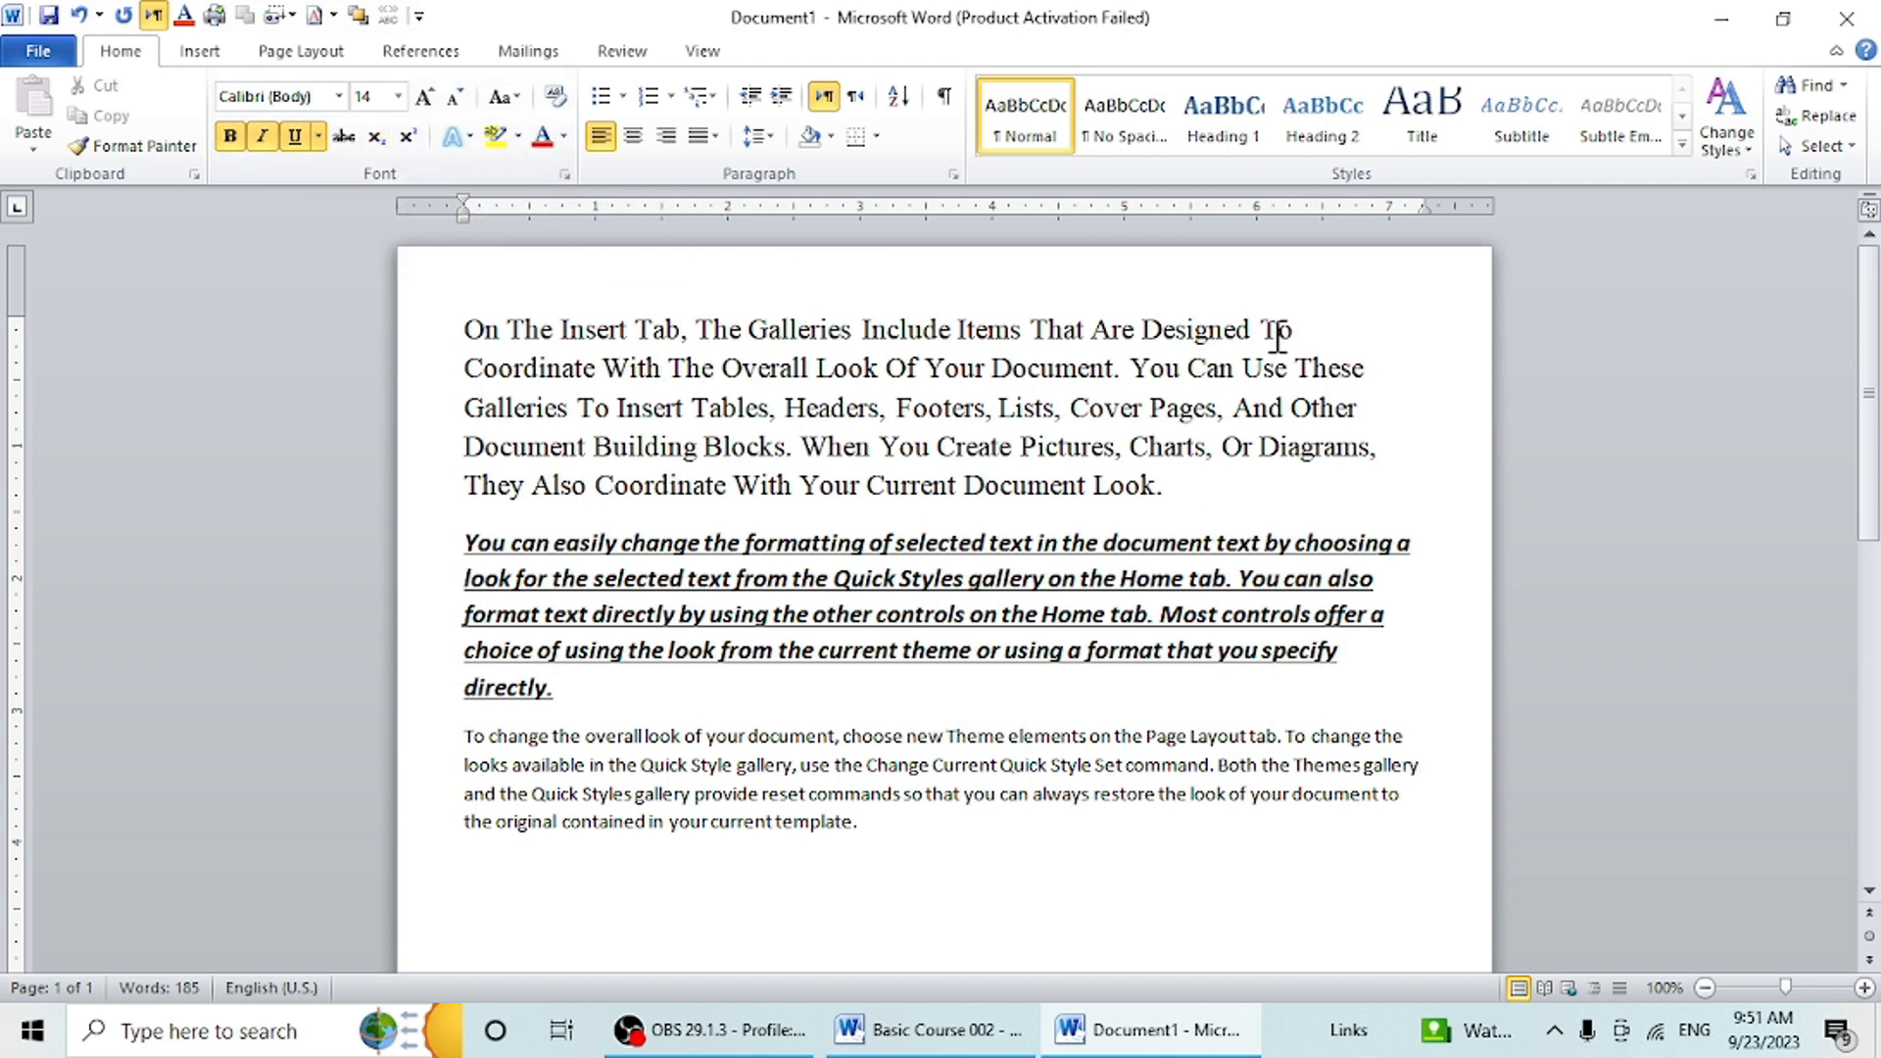
# - Color the first paragraph's text with the standard Red
pyautogui.moveTo(1246, 495); pyautogui.dragTo(410, 318)
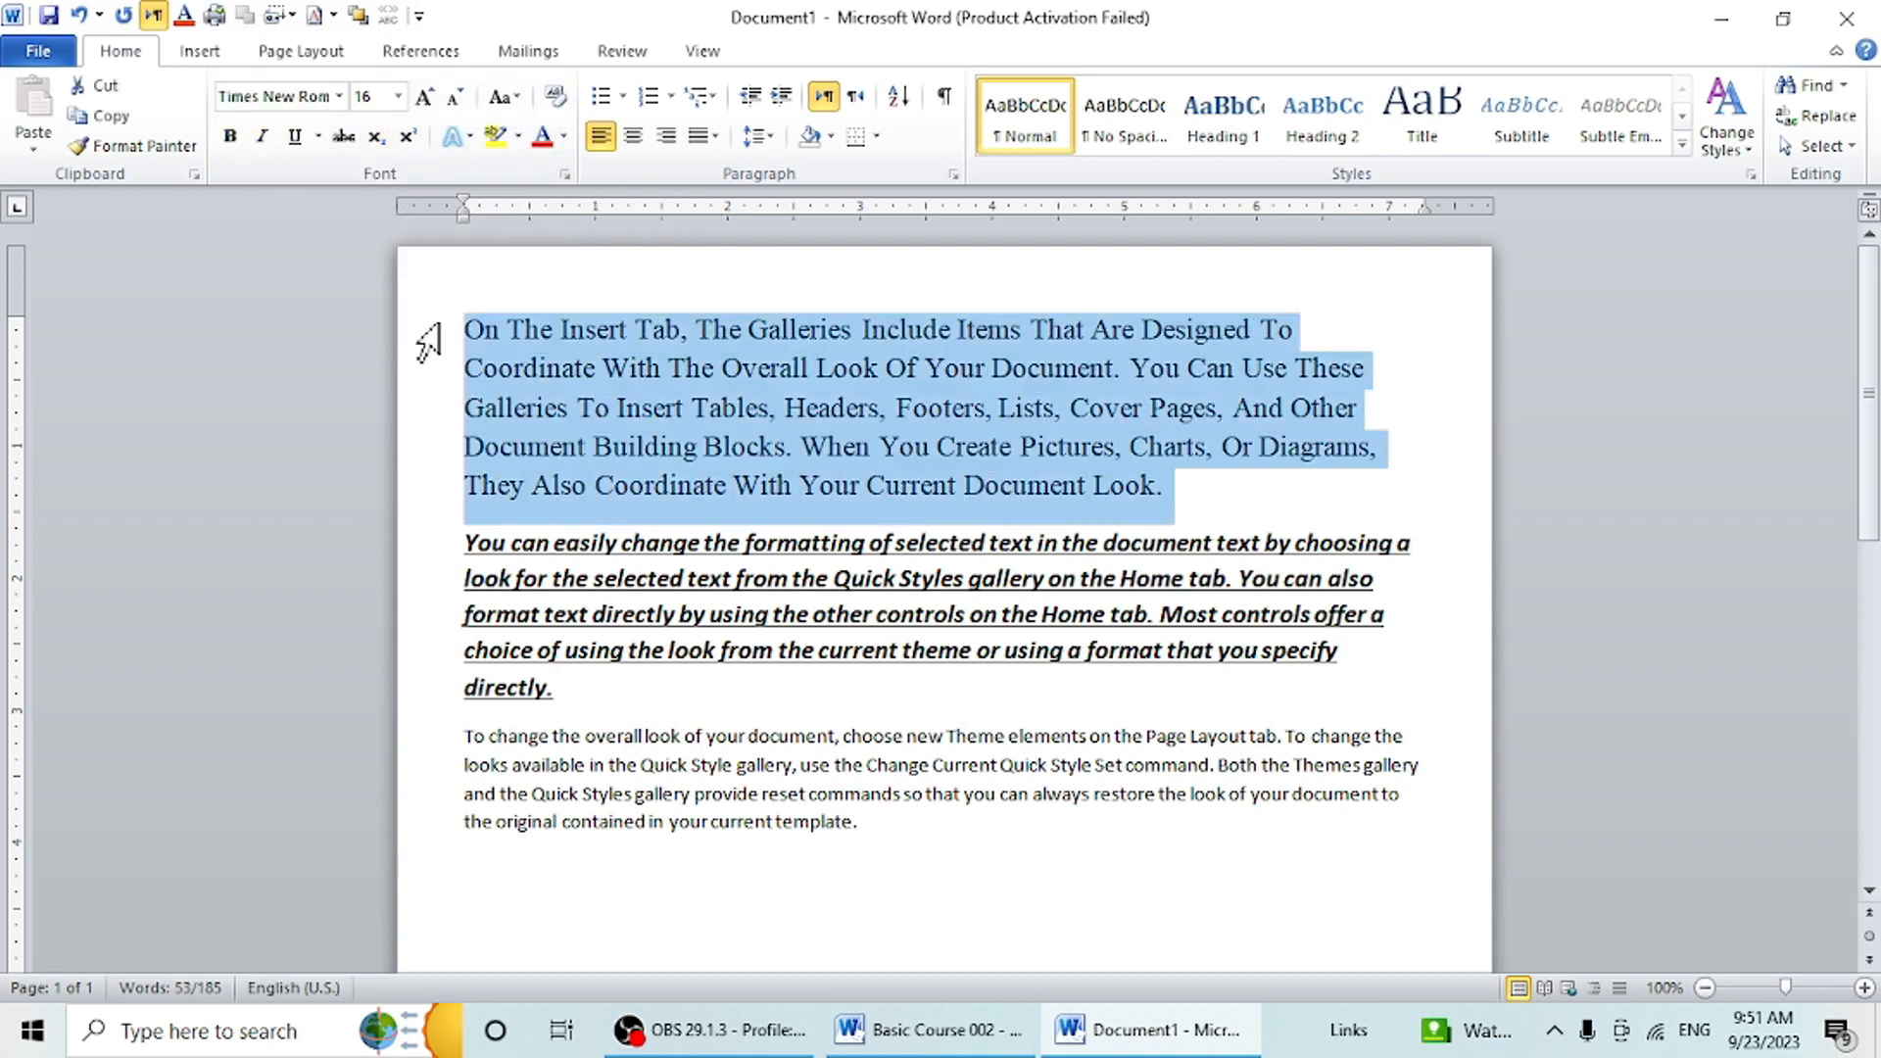
pyautogui.click(564, 136)
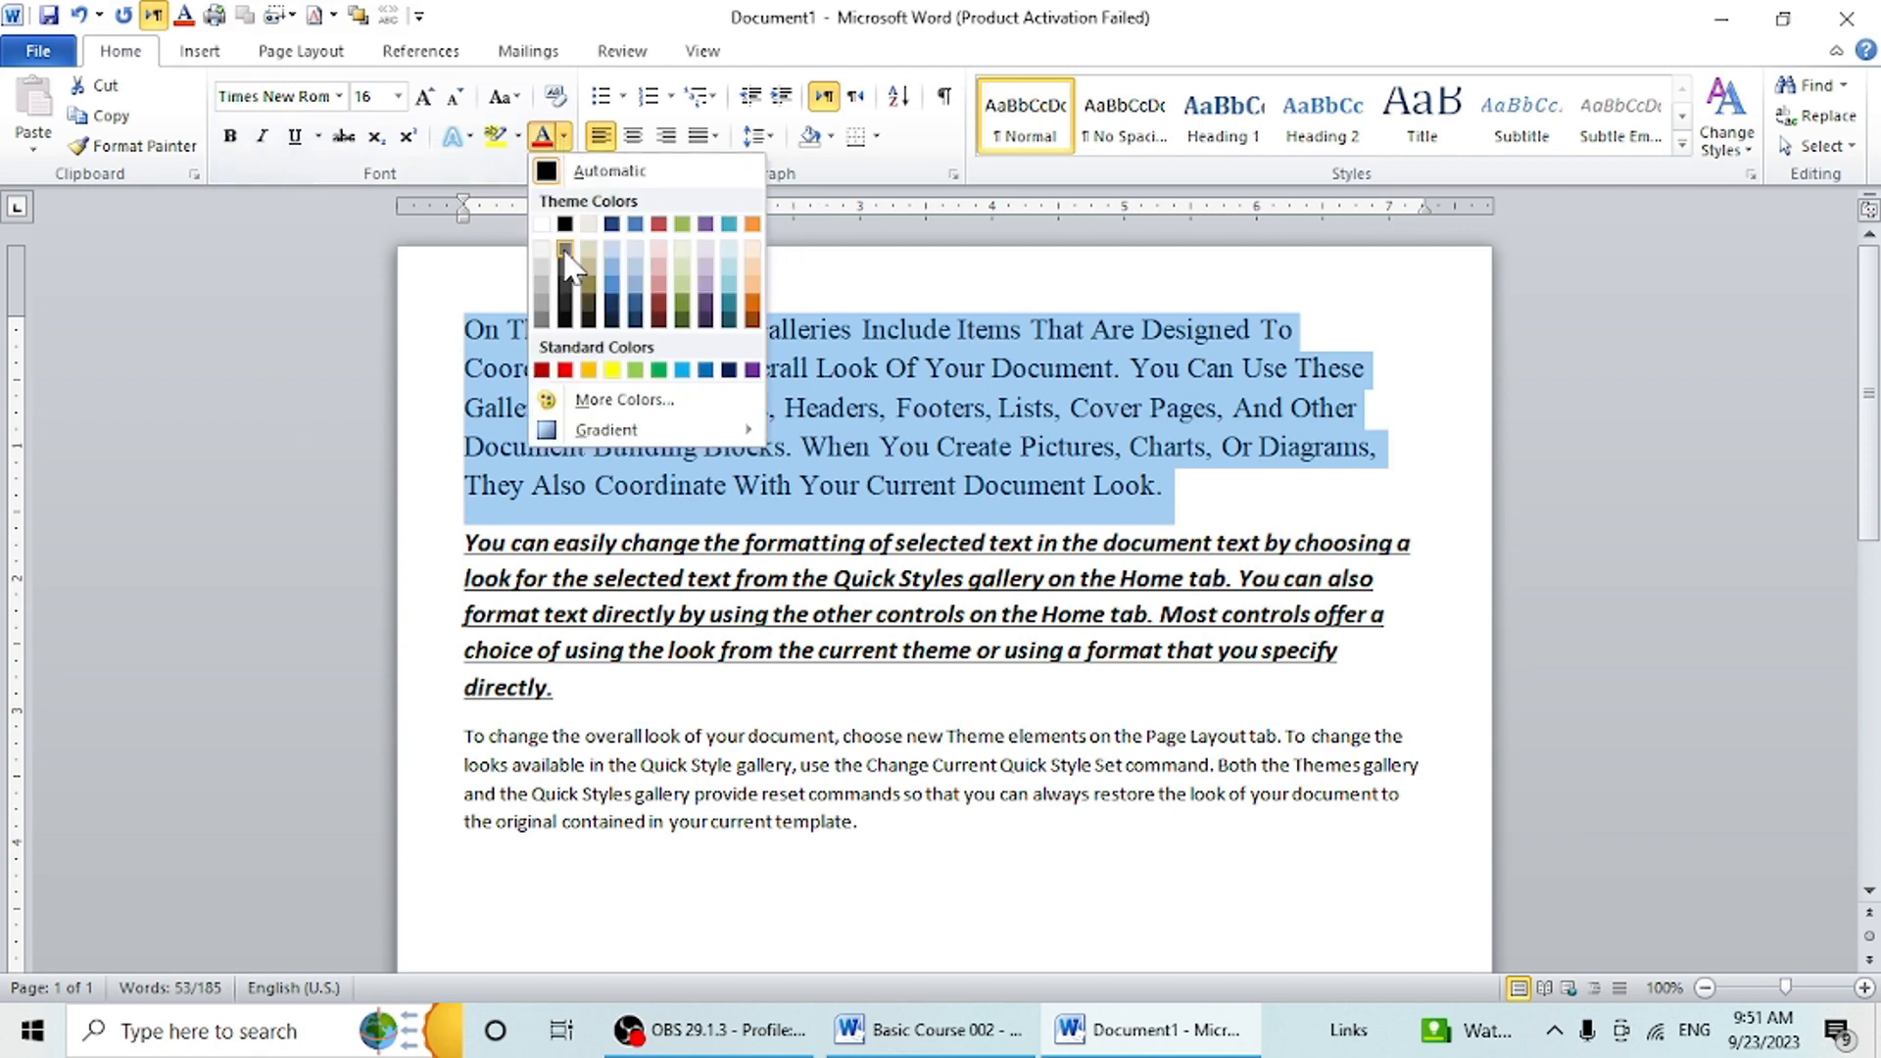
pyautogui.click(566, 370)
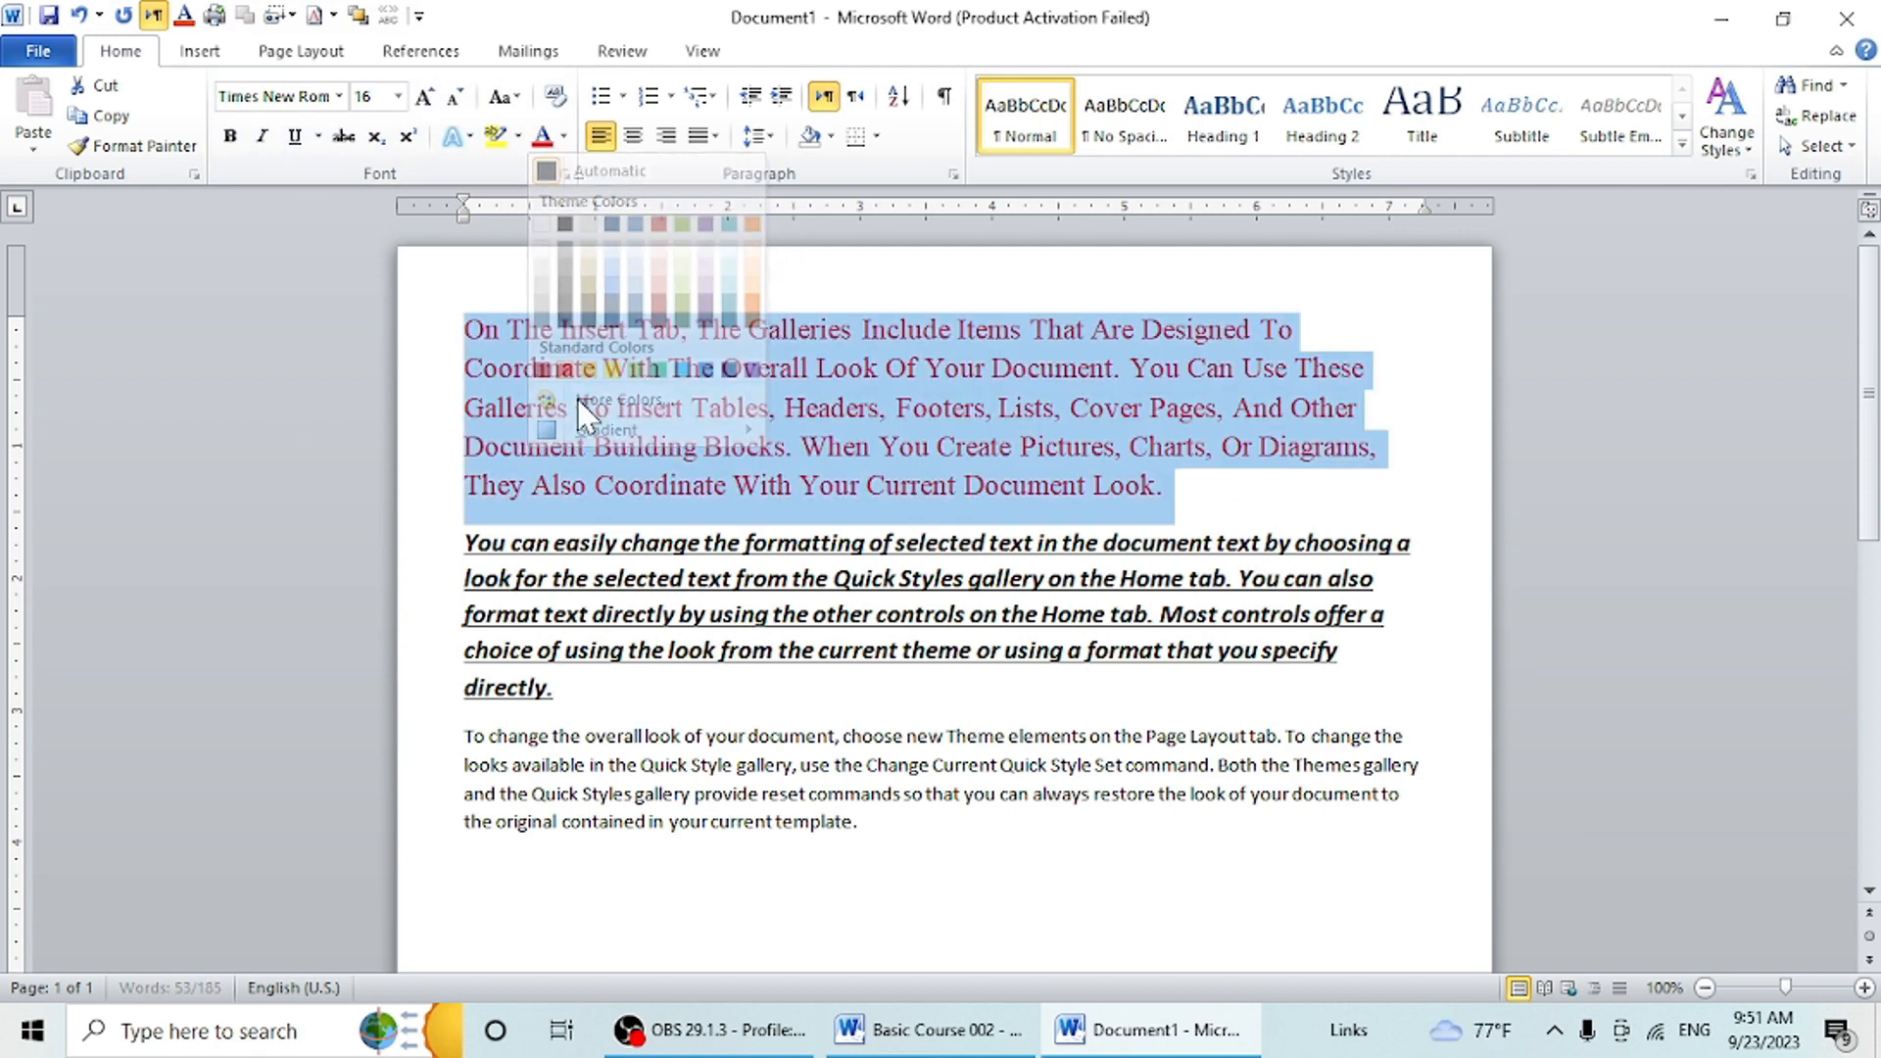
# - Color the second paragraph's text with the standard Purple and clear the selection
pyautogui.moveTo(566, 704); pyautogui.dragTo(408, 546)
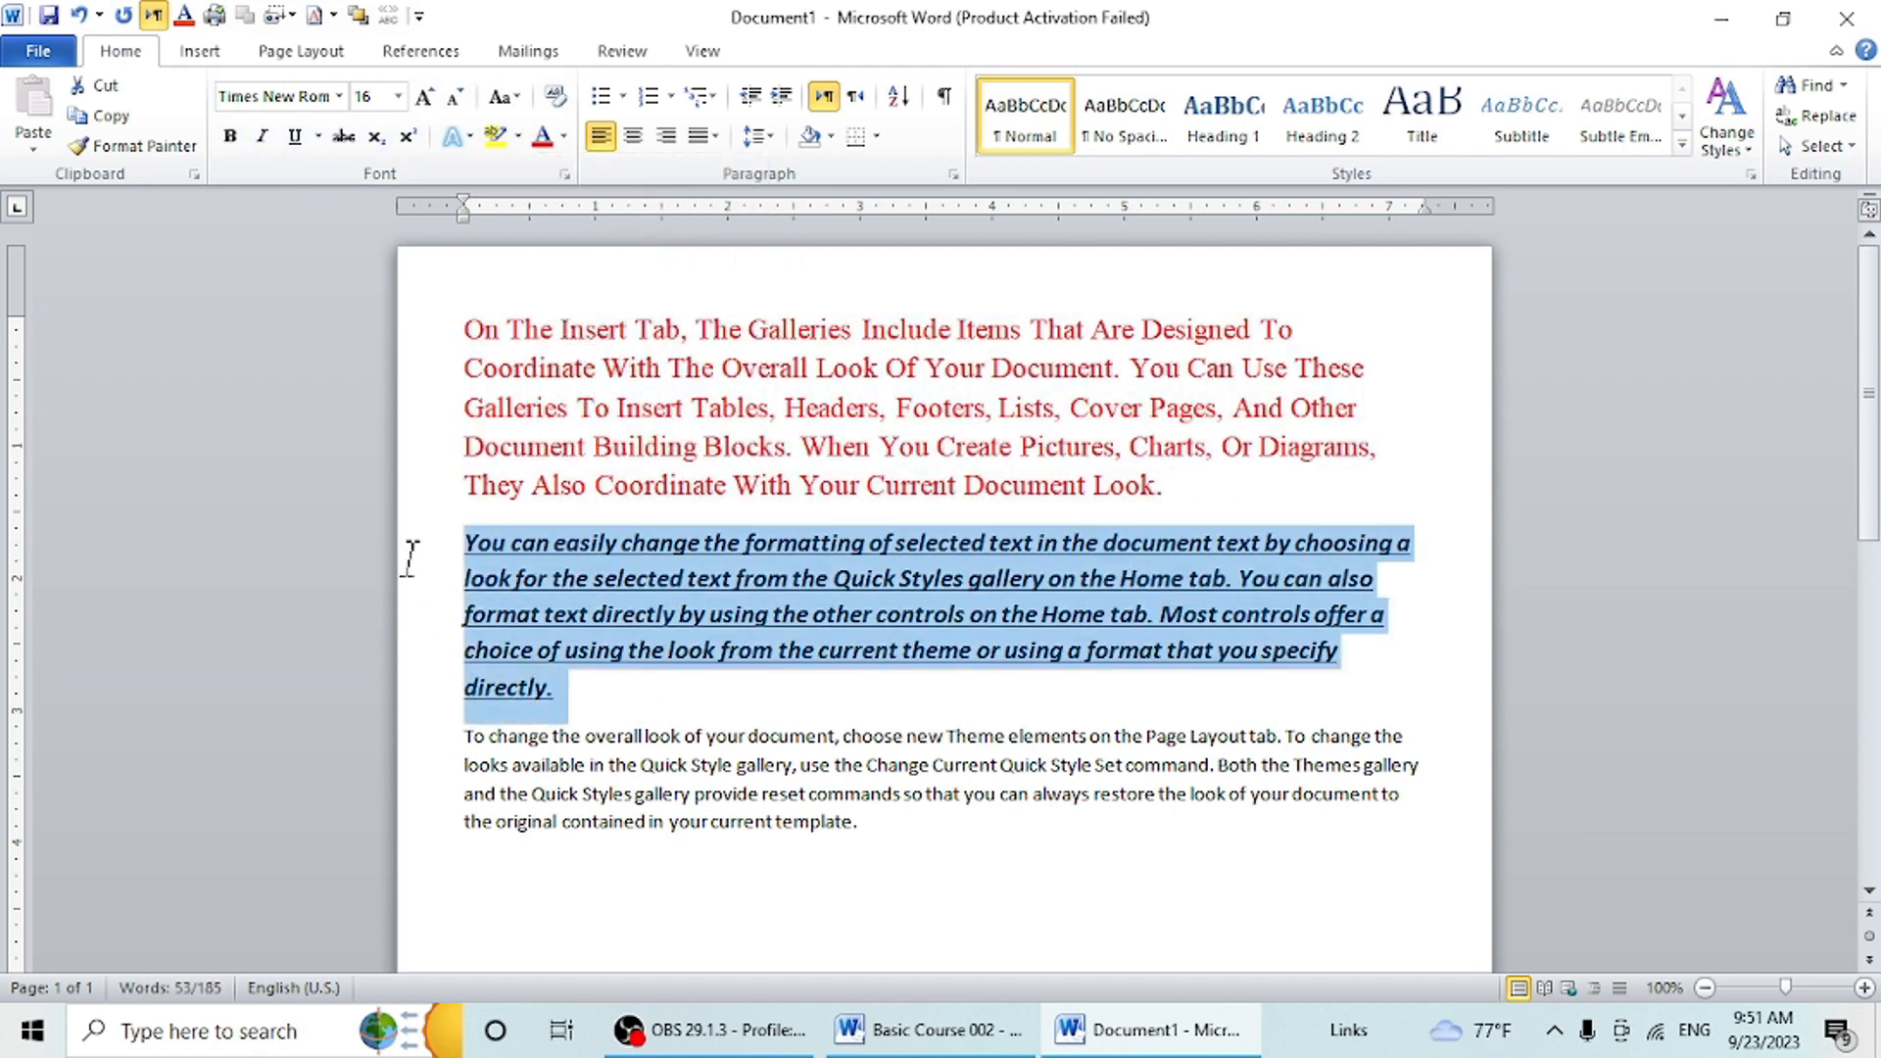
pyautogui.click(566, 137)
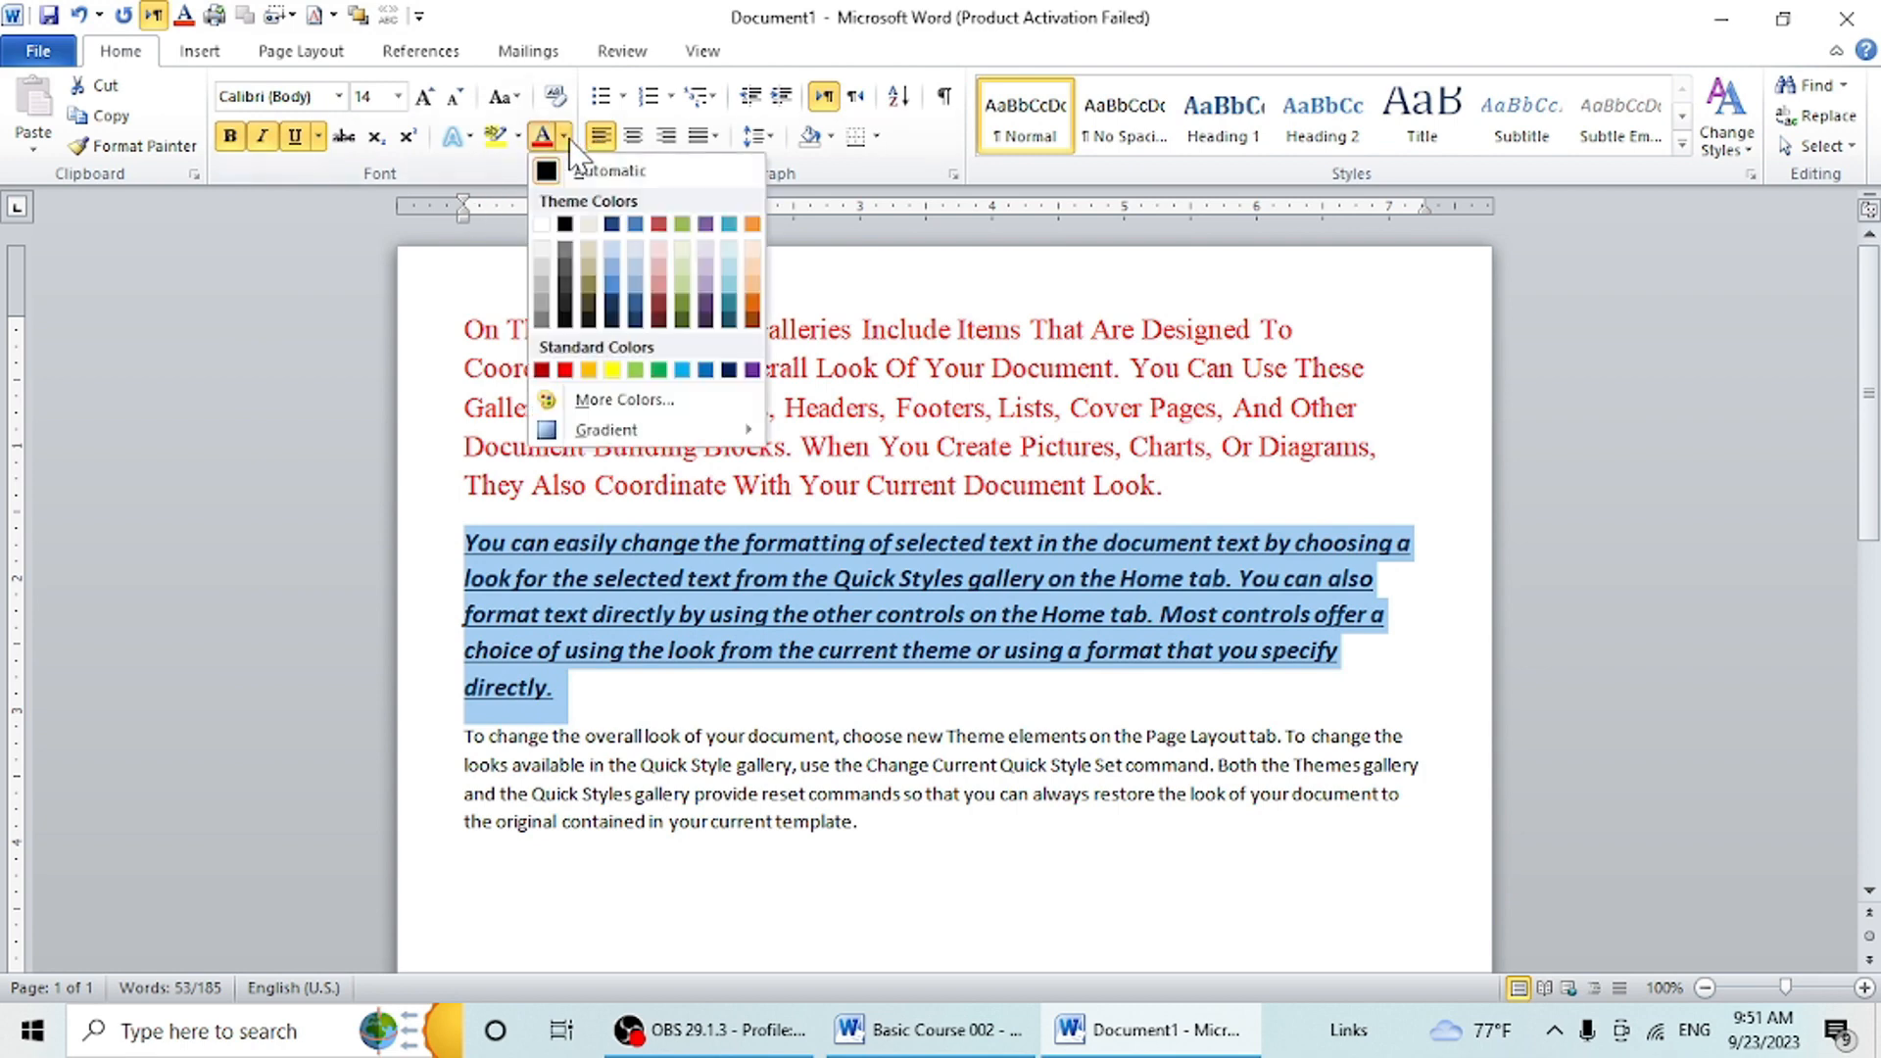
pyautogui.click(751, 371)
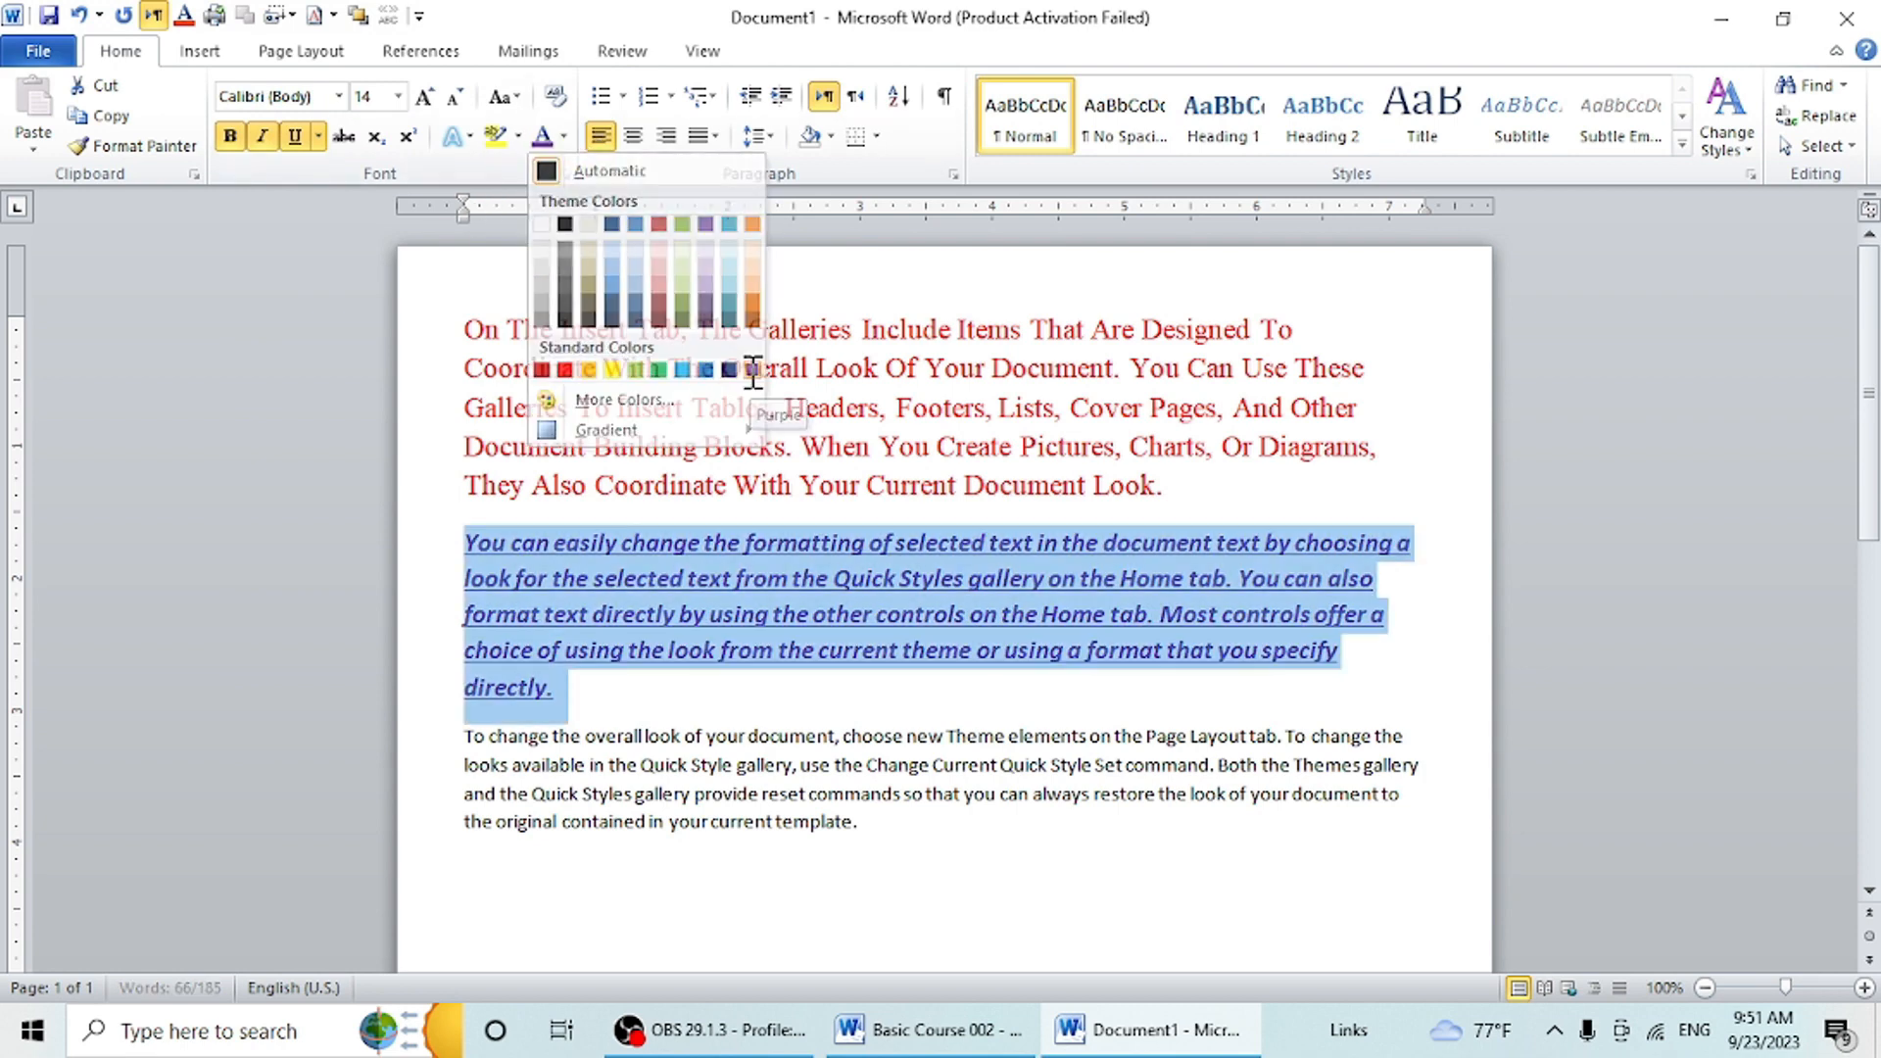
pyautogui.click(676, 700)
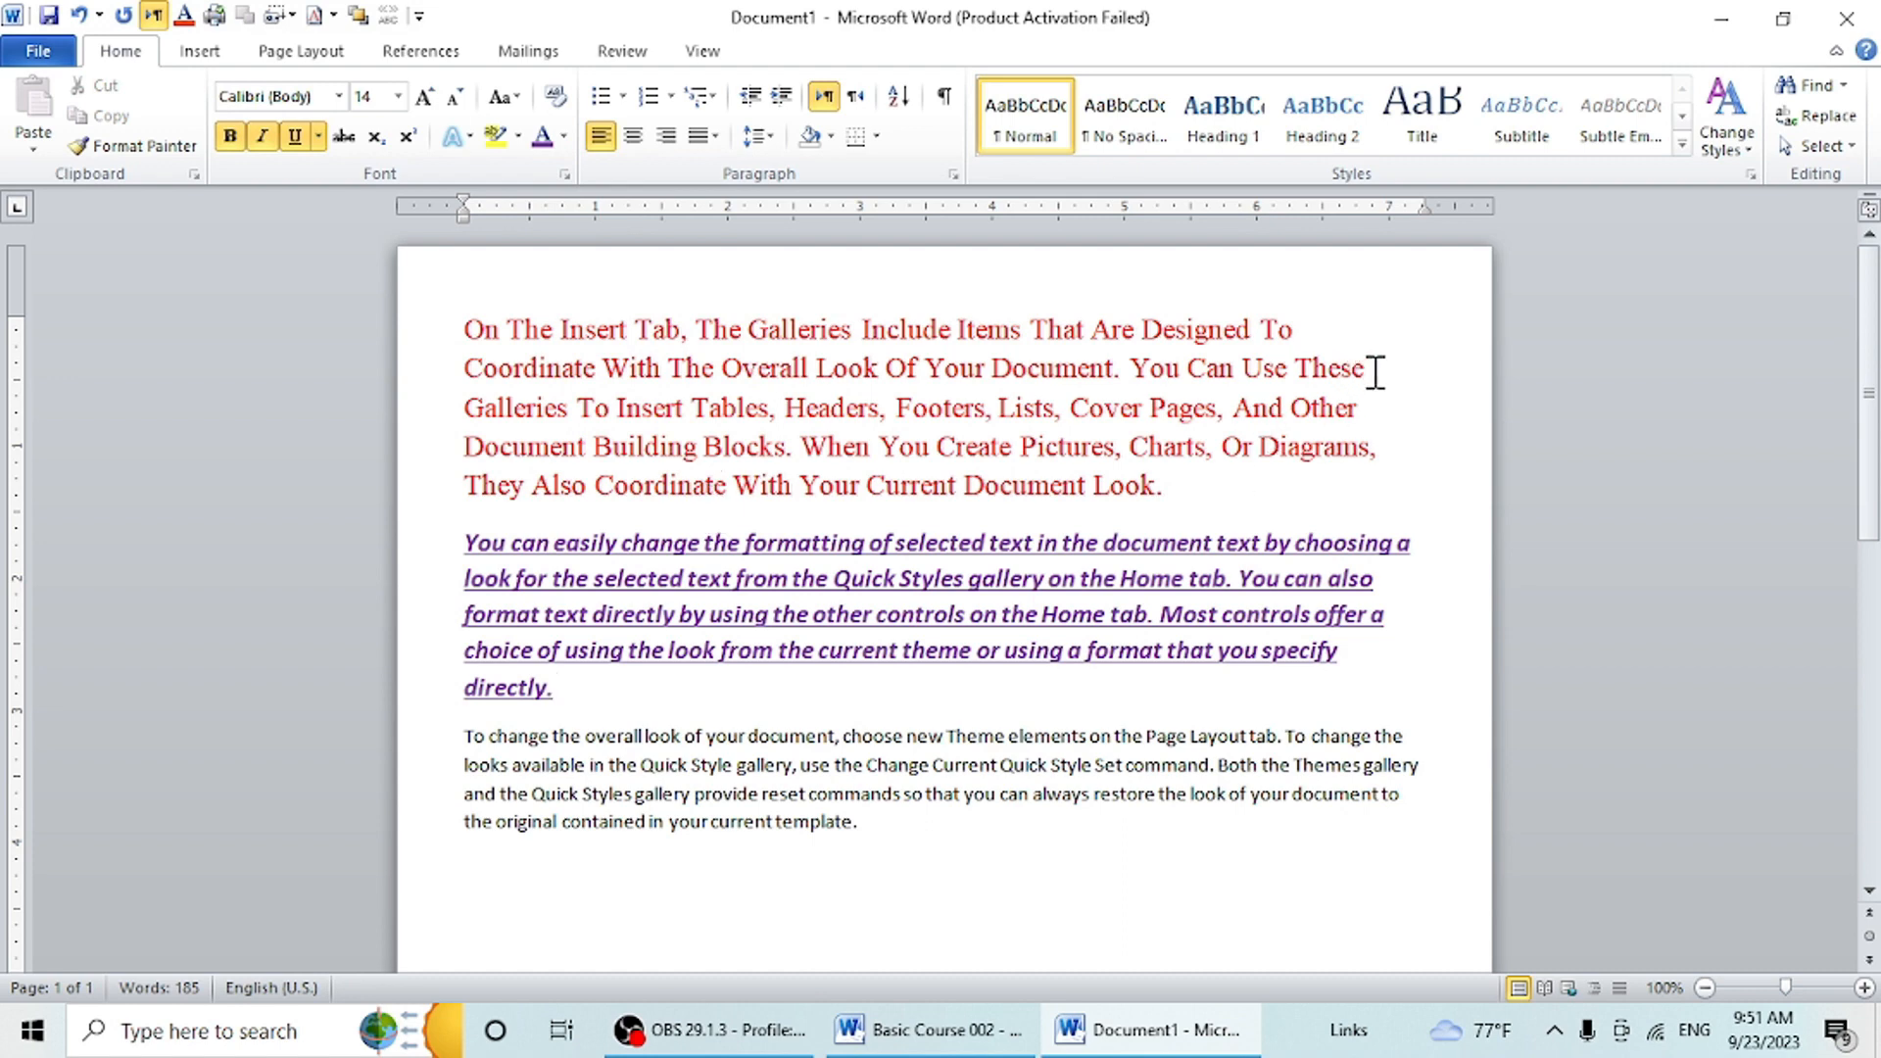
# - Highlight the first paragraph's third line, from "Galleries To Insert Tables" to "And Other", in bright green
pyautogui.moveTo(1373, 370); pyautogui.dragTo(1370, 407)
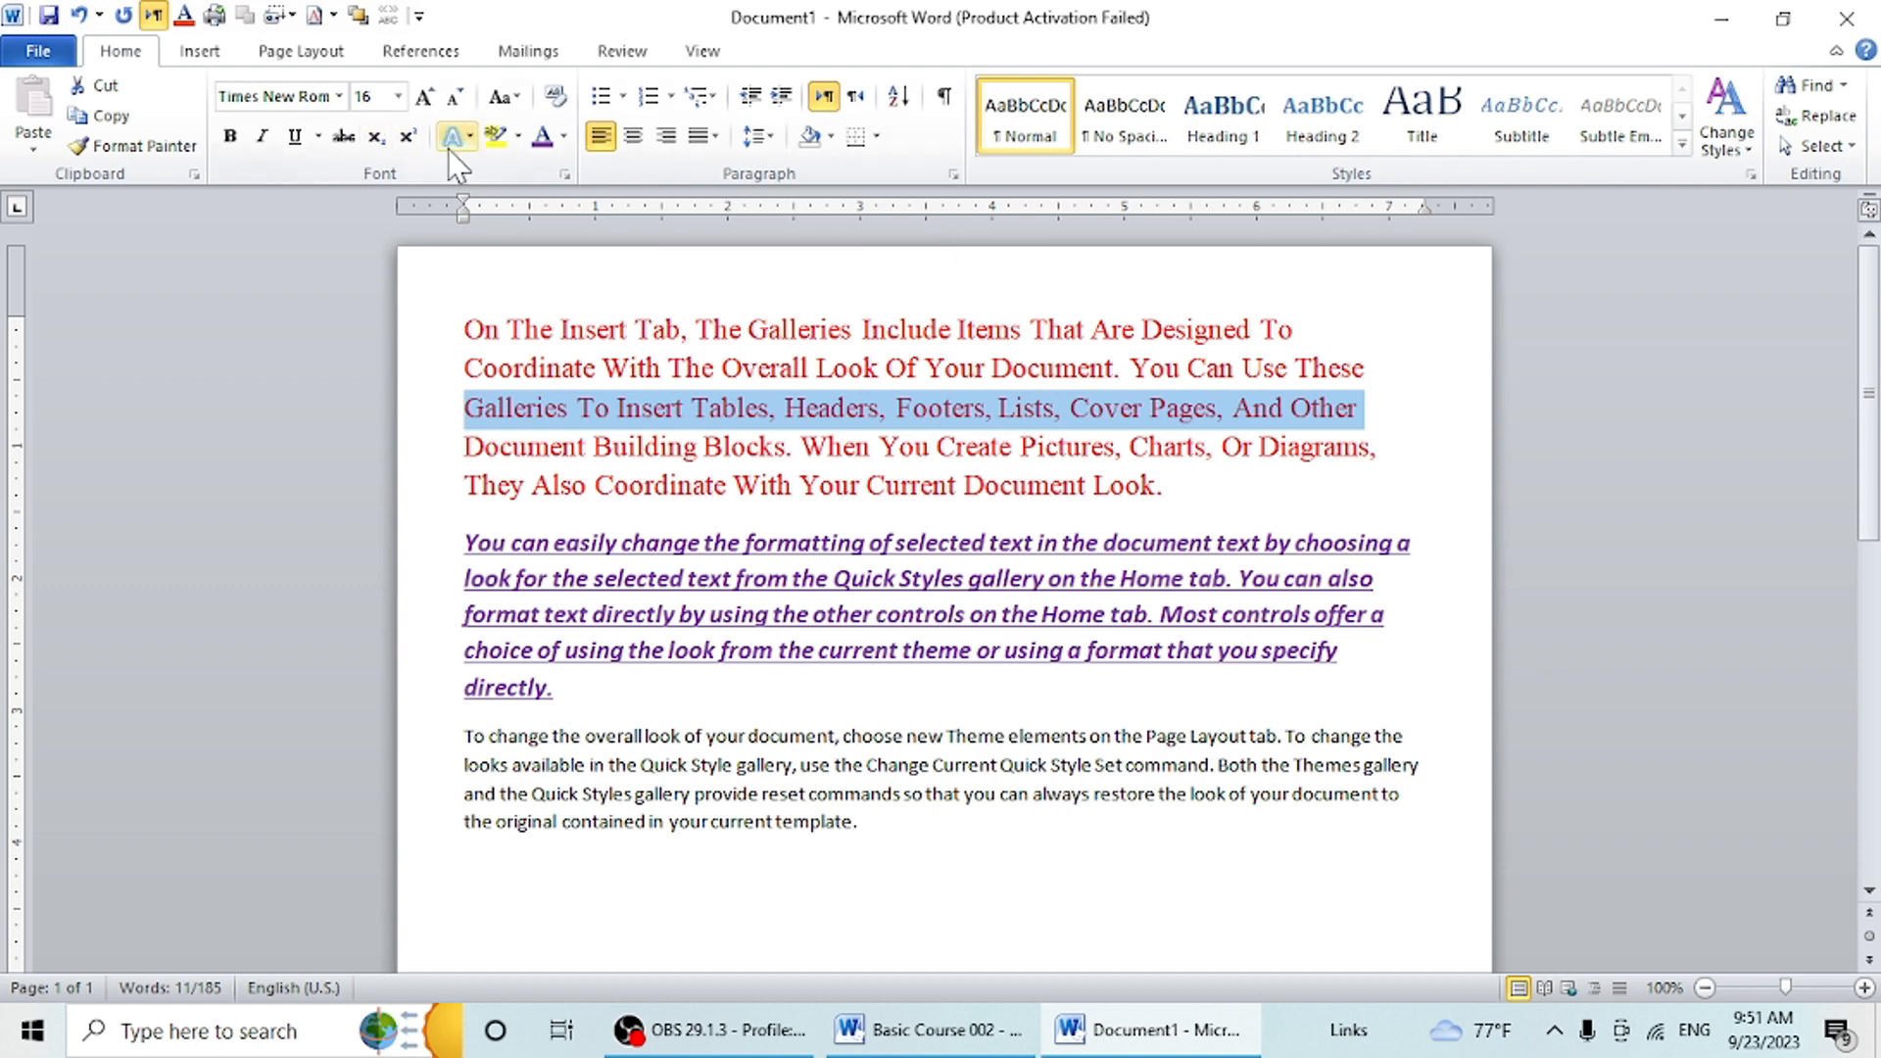
pyautogui.click(518, 140)
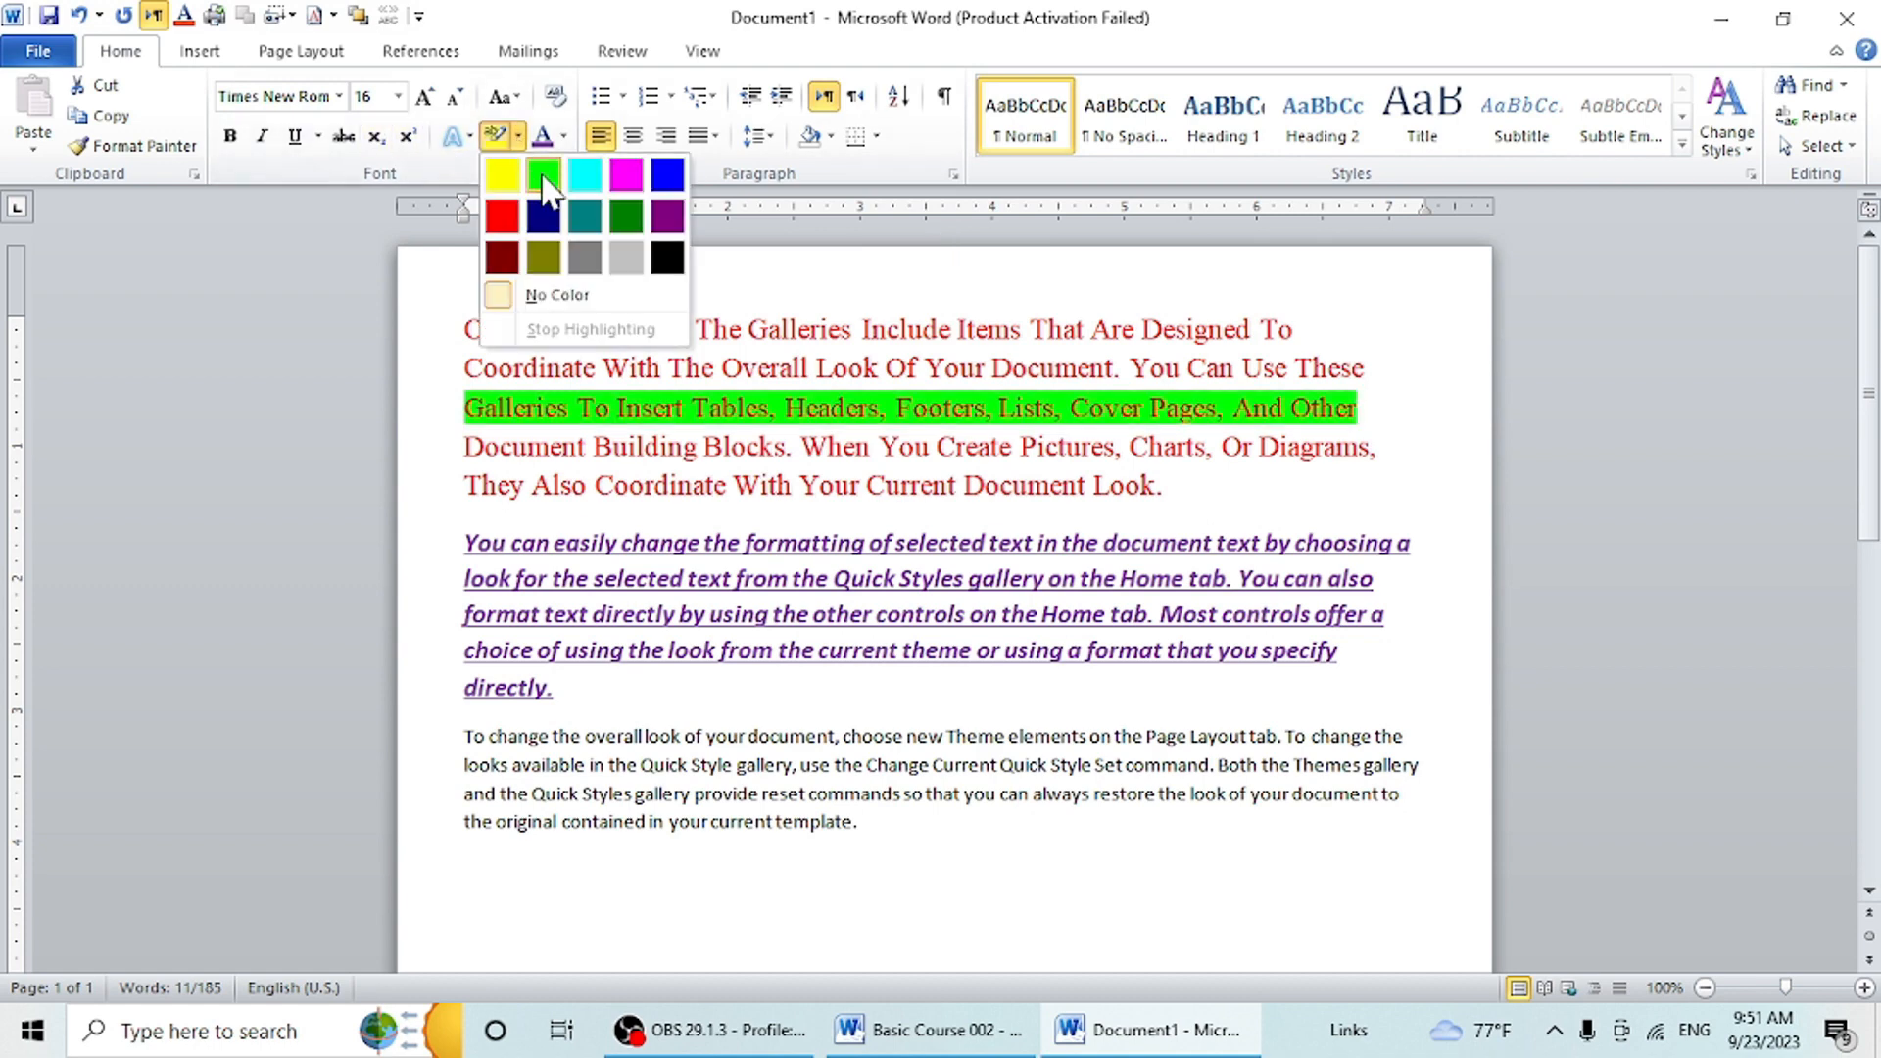
pyautogui.click(544, 168)
# - Highlight the second paragraph's third line, from "format text directly" to "controls offer a", in turquoise
pyautogui.moveTo(1412, 621); pyautogui.dragTo(383, 622)
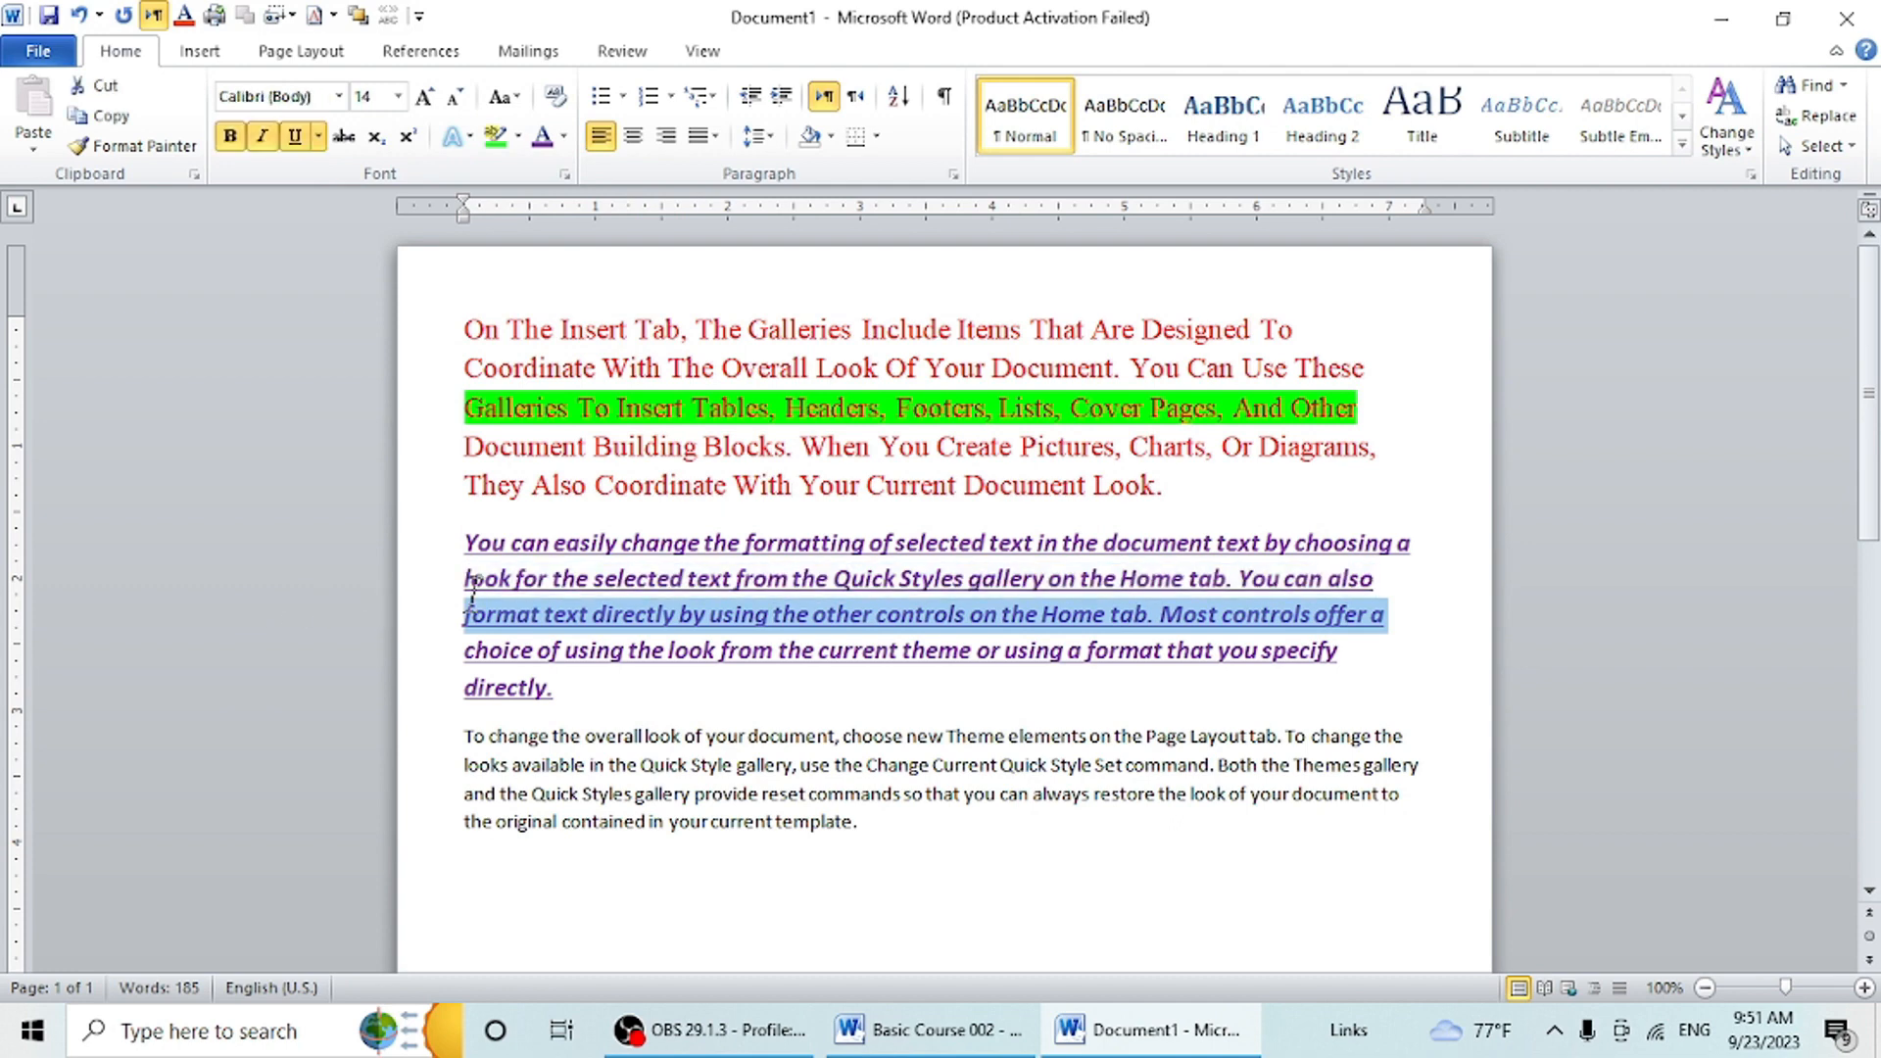
pyautogui.click(521, 138)
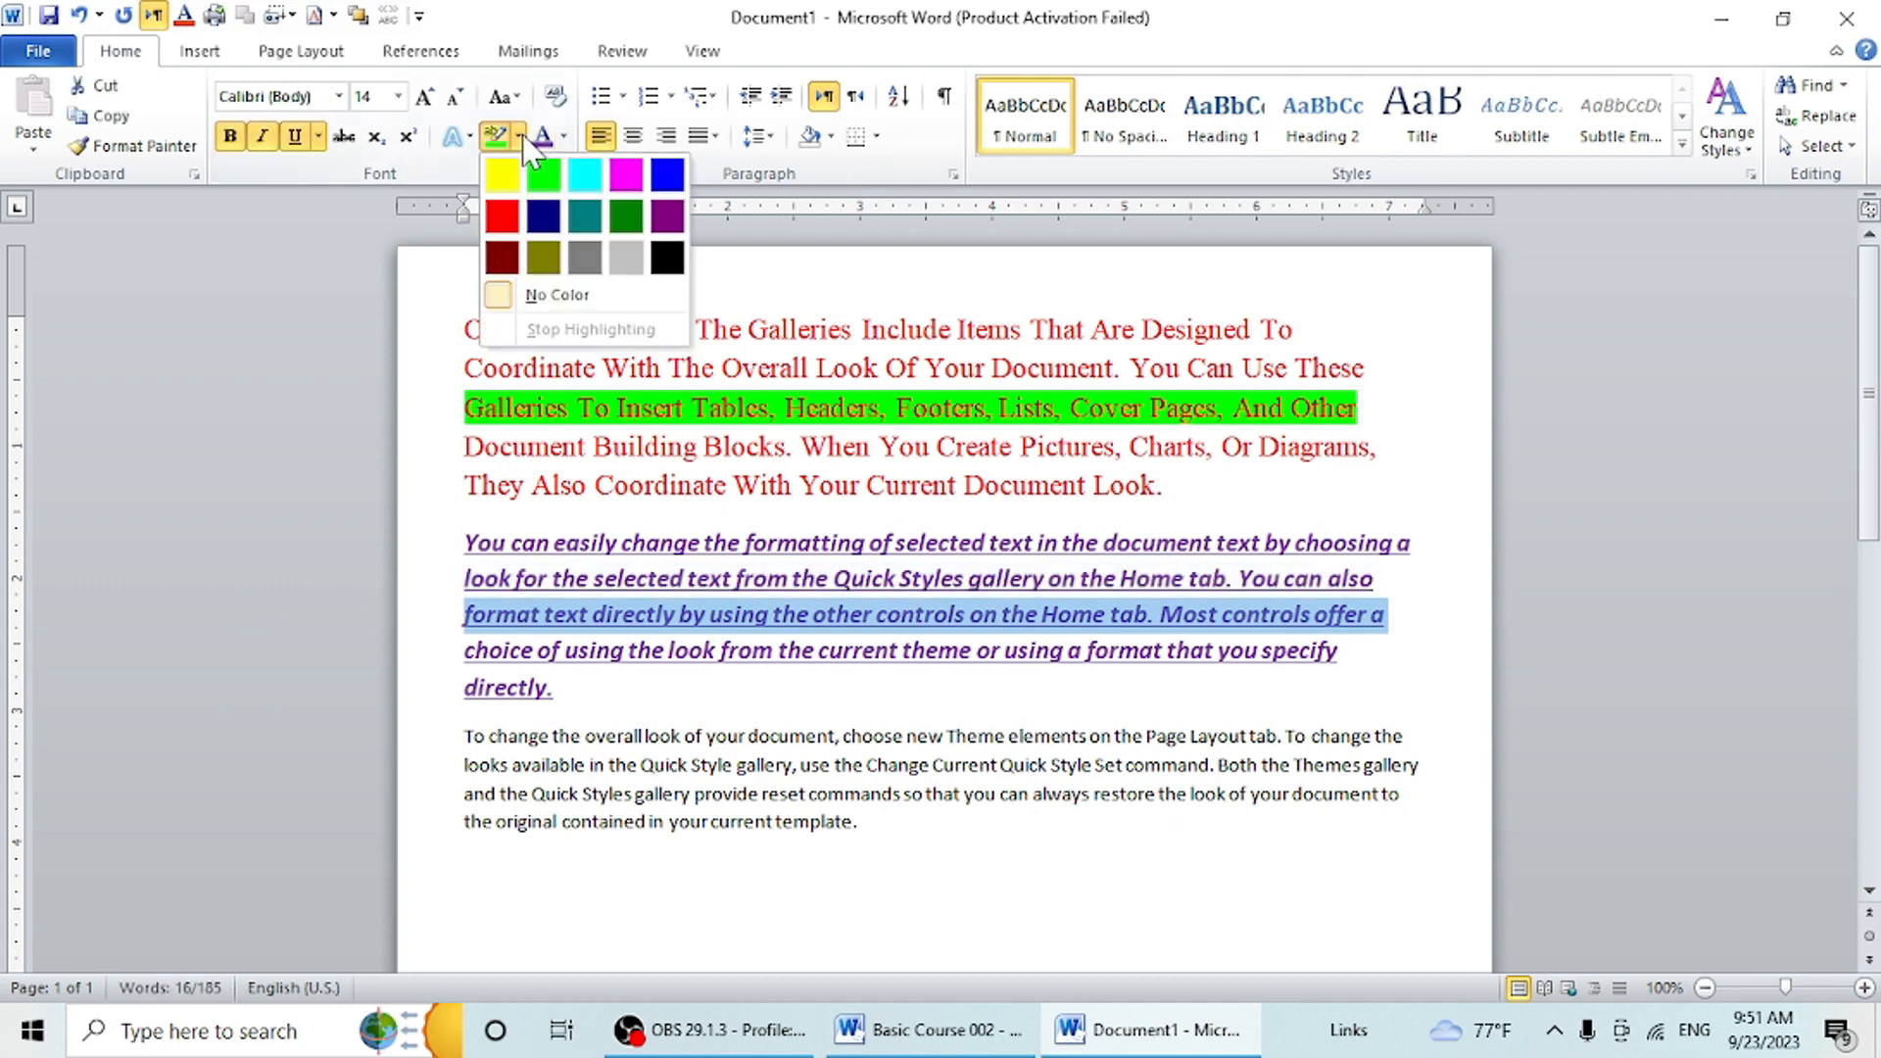
pyautogui.click(595, 191)
pyautogui.click(852, 701)
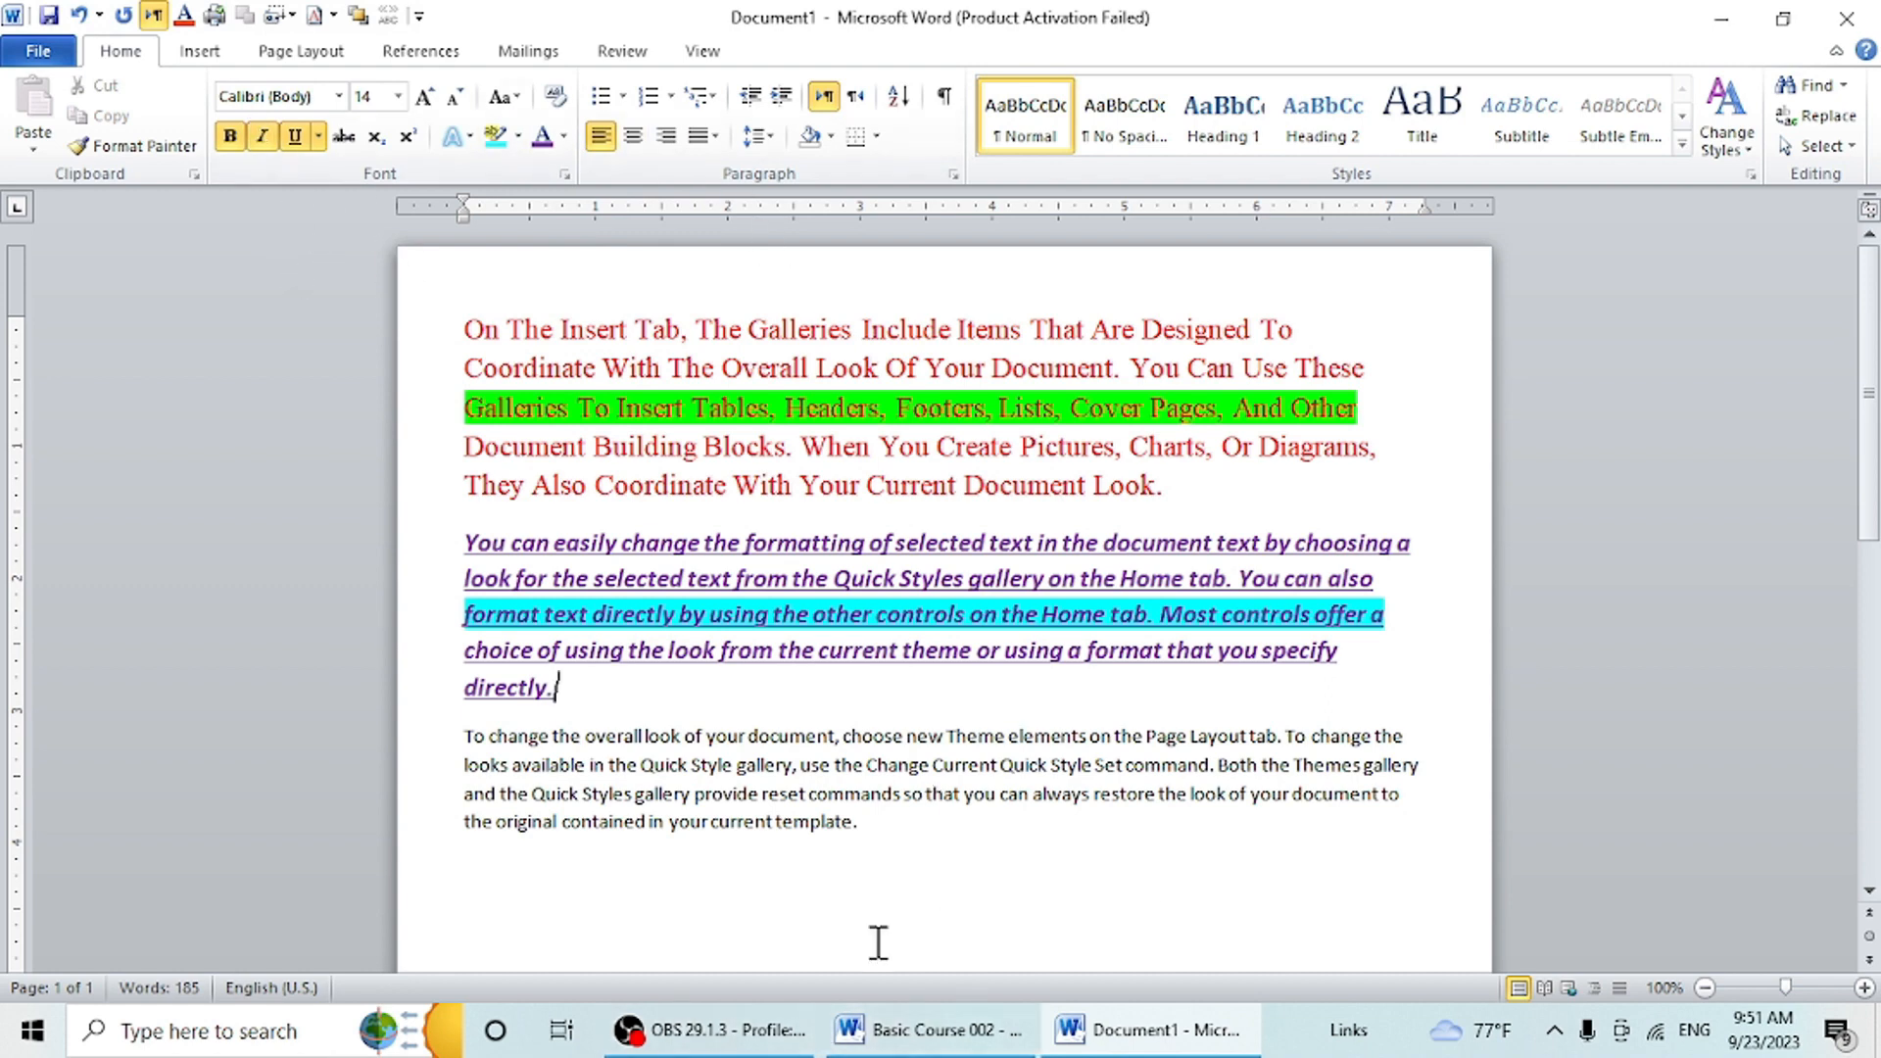
# - On a new line below the third paragraph, enter a size 14 x with a superscript 2, followed by a normal plus sign
pyautogui.click(885, 826)
pyautogui.press('Return')
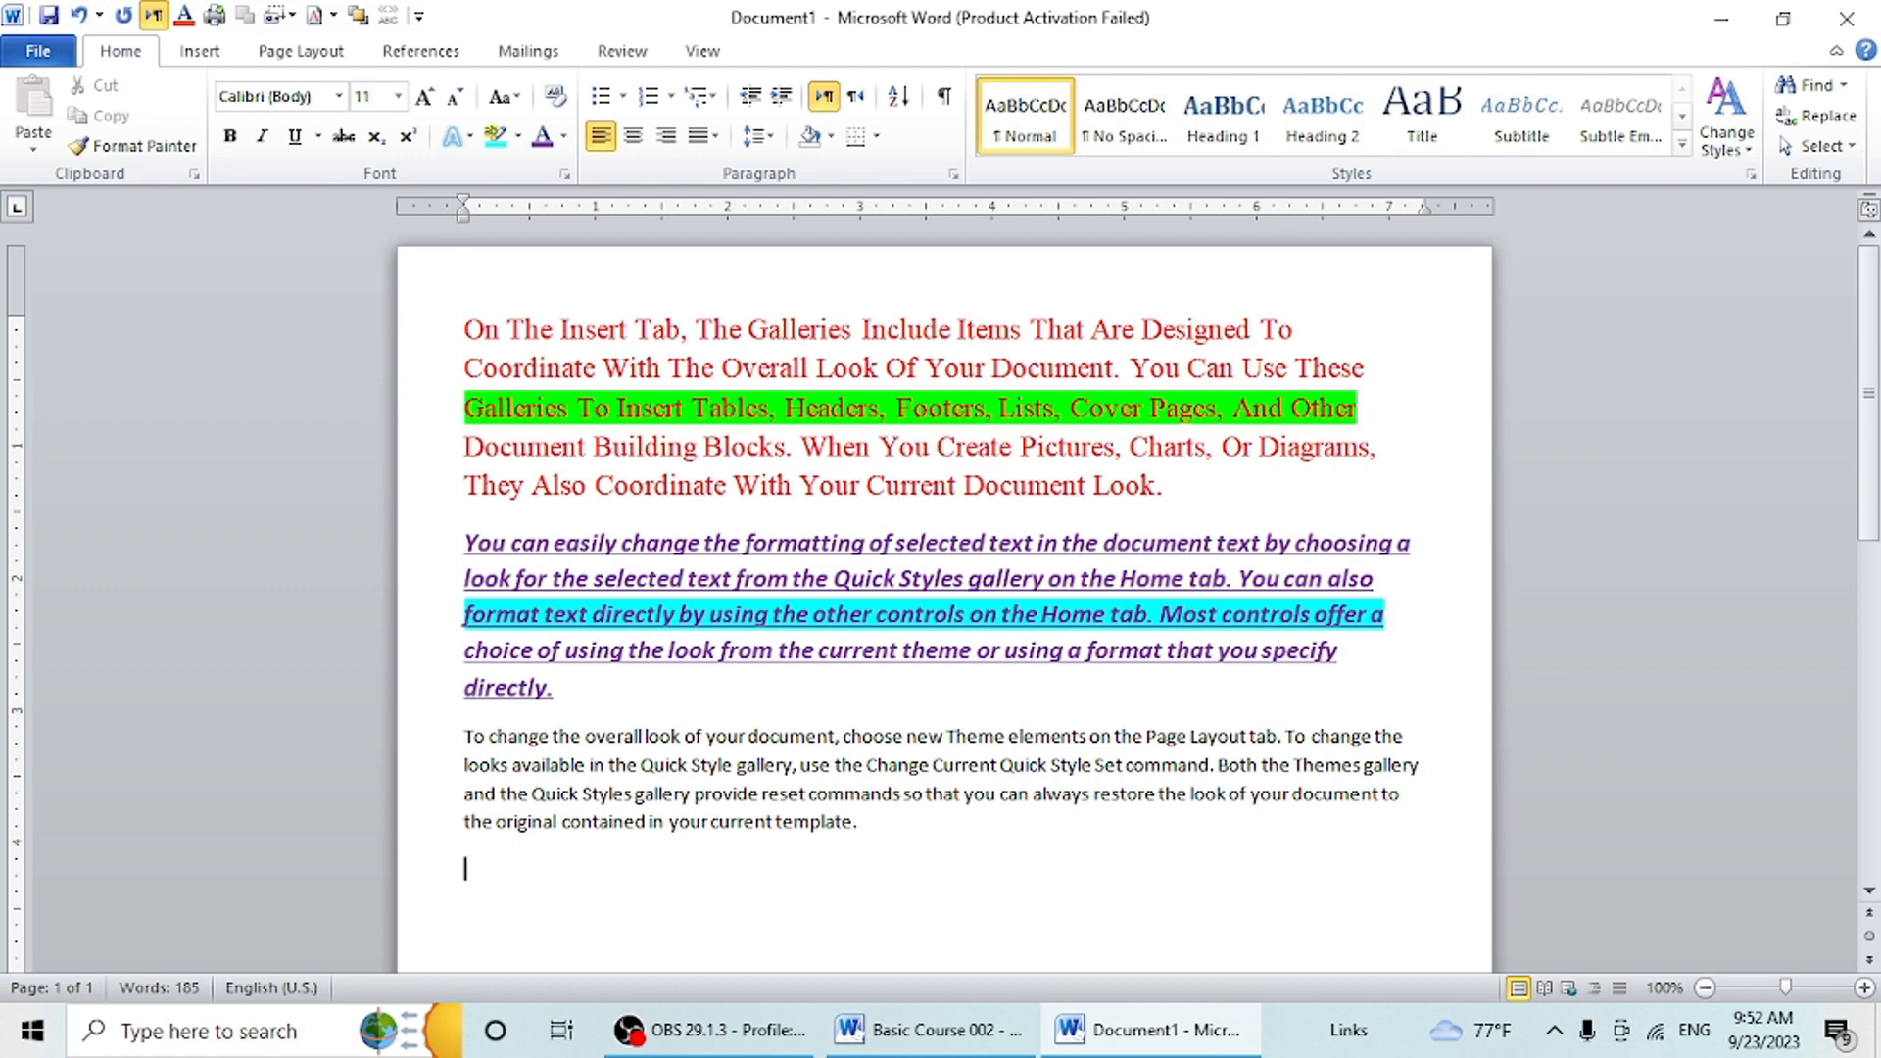
pyautogui.scroll(-3, 982, 681)
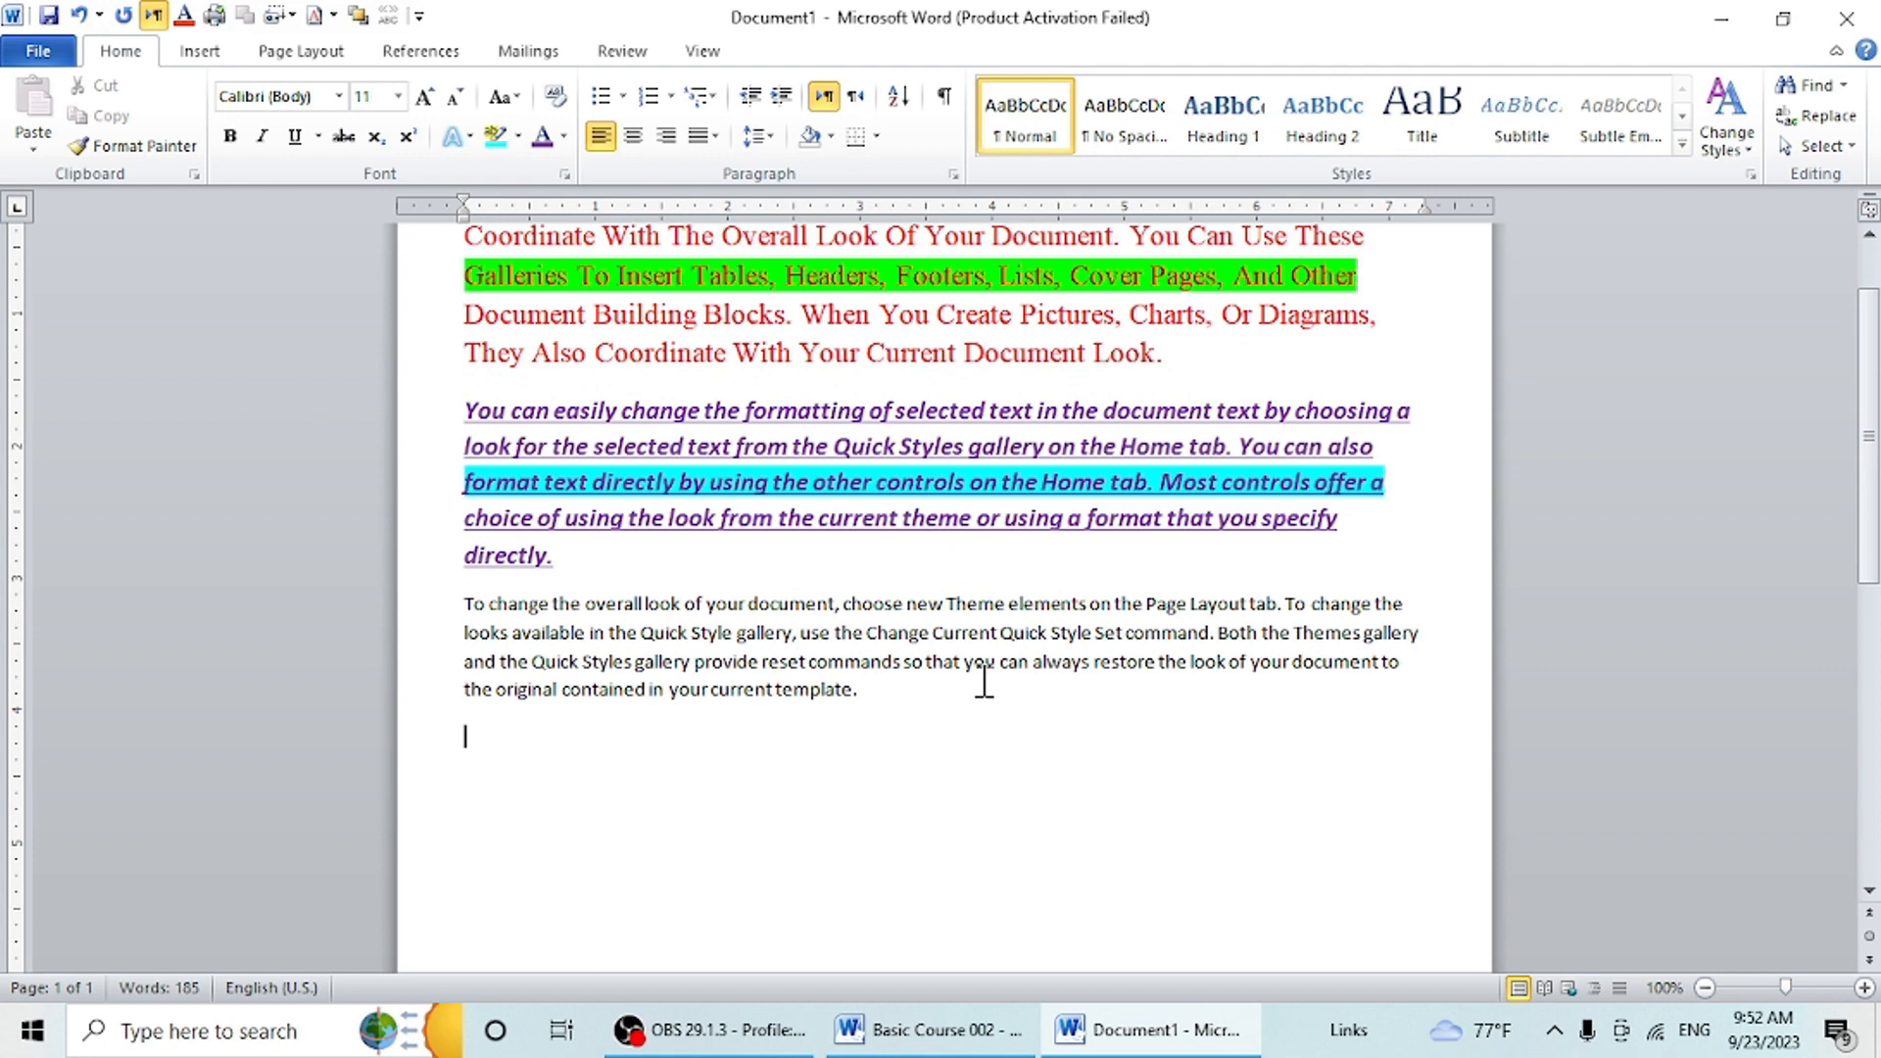
pyautogui.press('Return')
pyautogui.write('x')
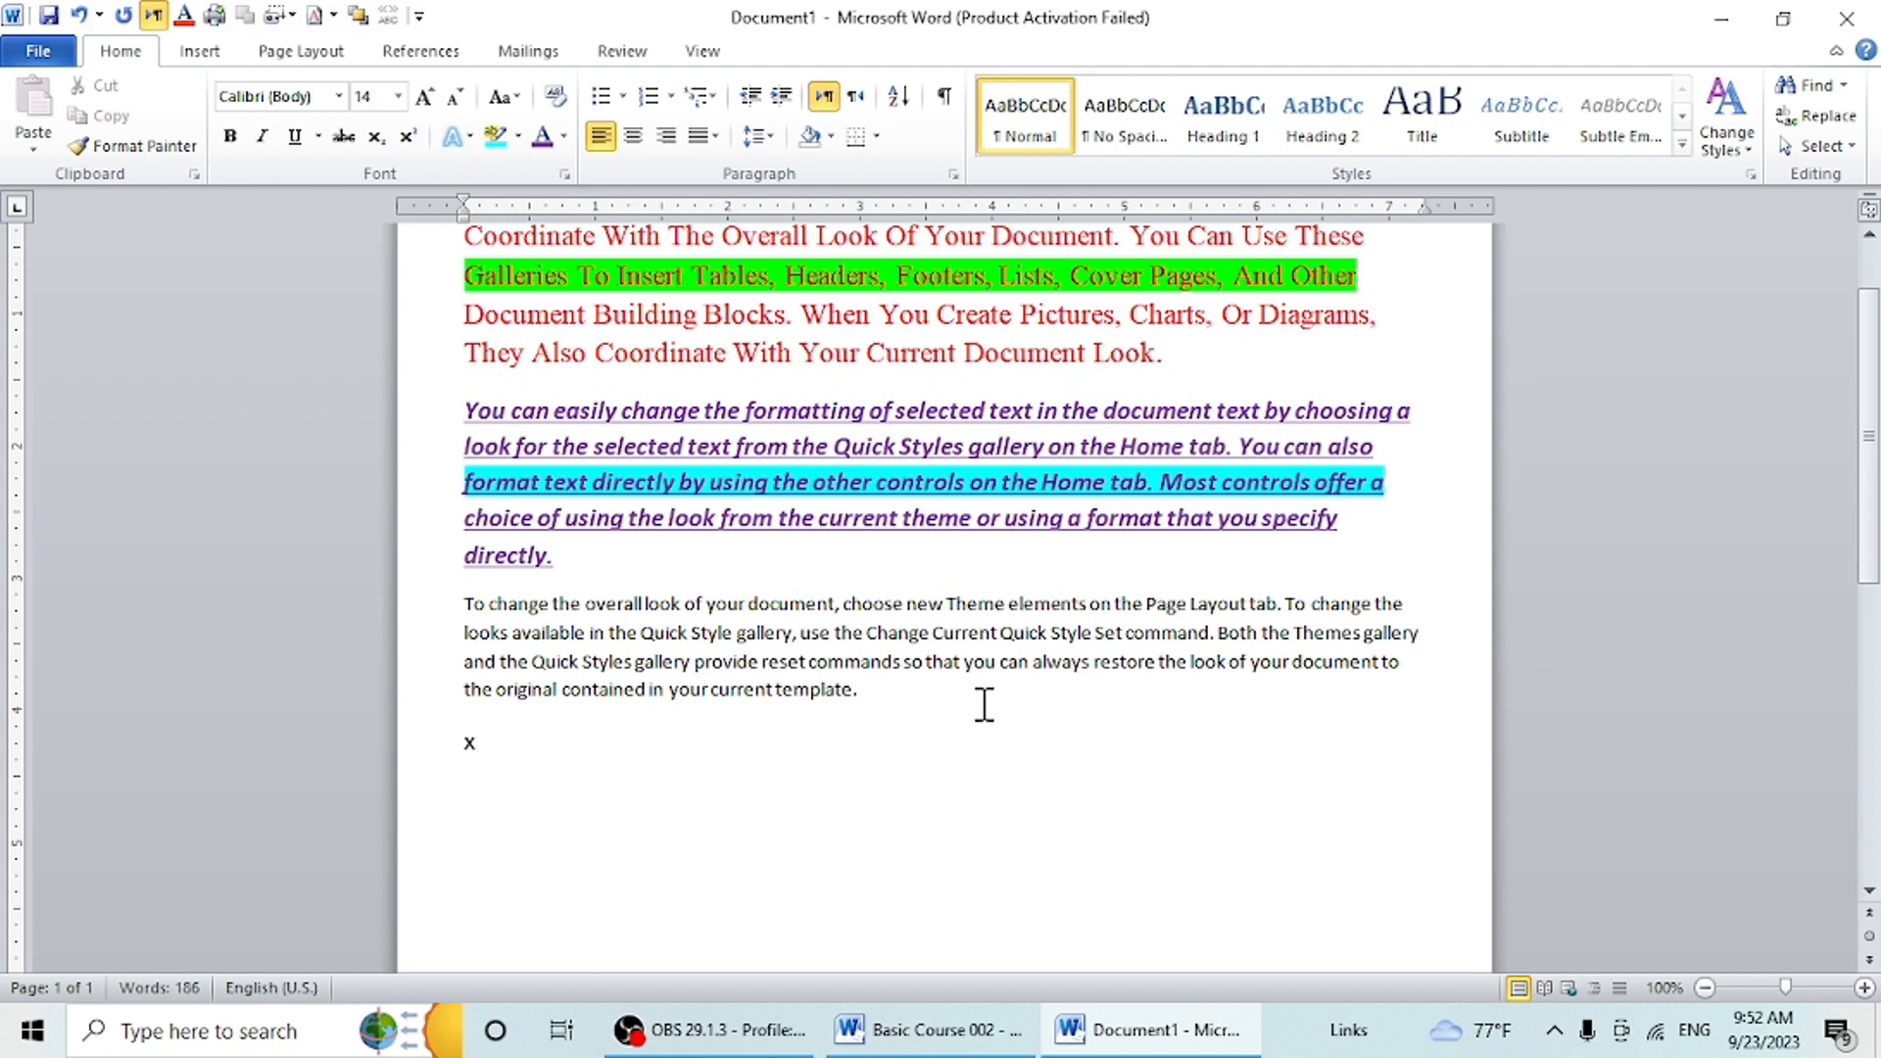
pyautogui.click(408, 137)
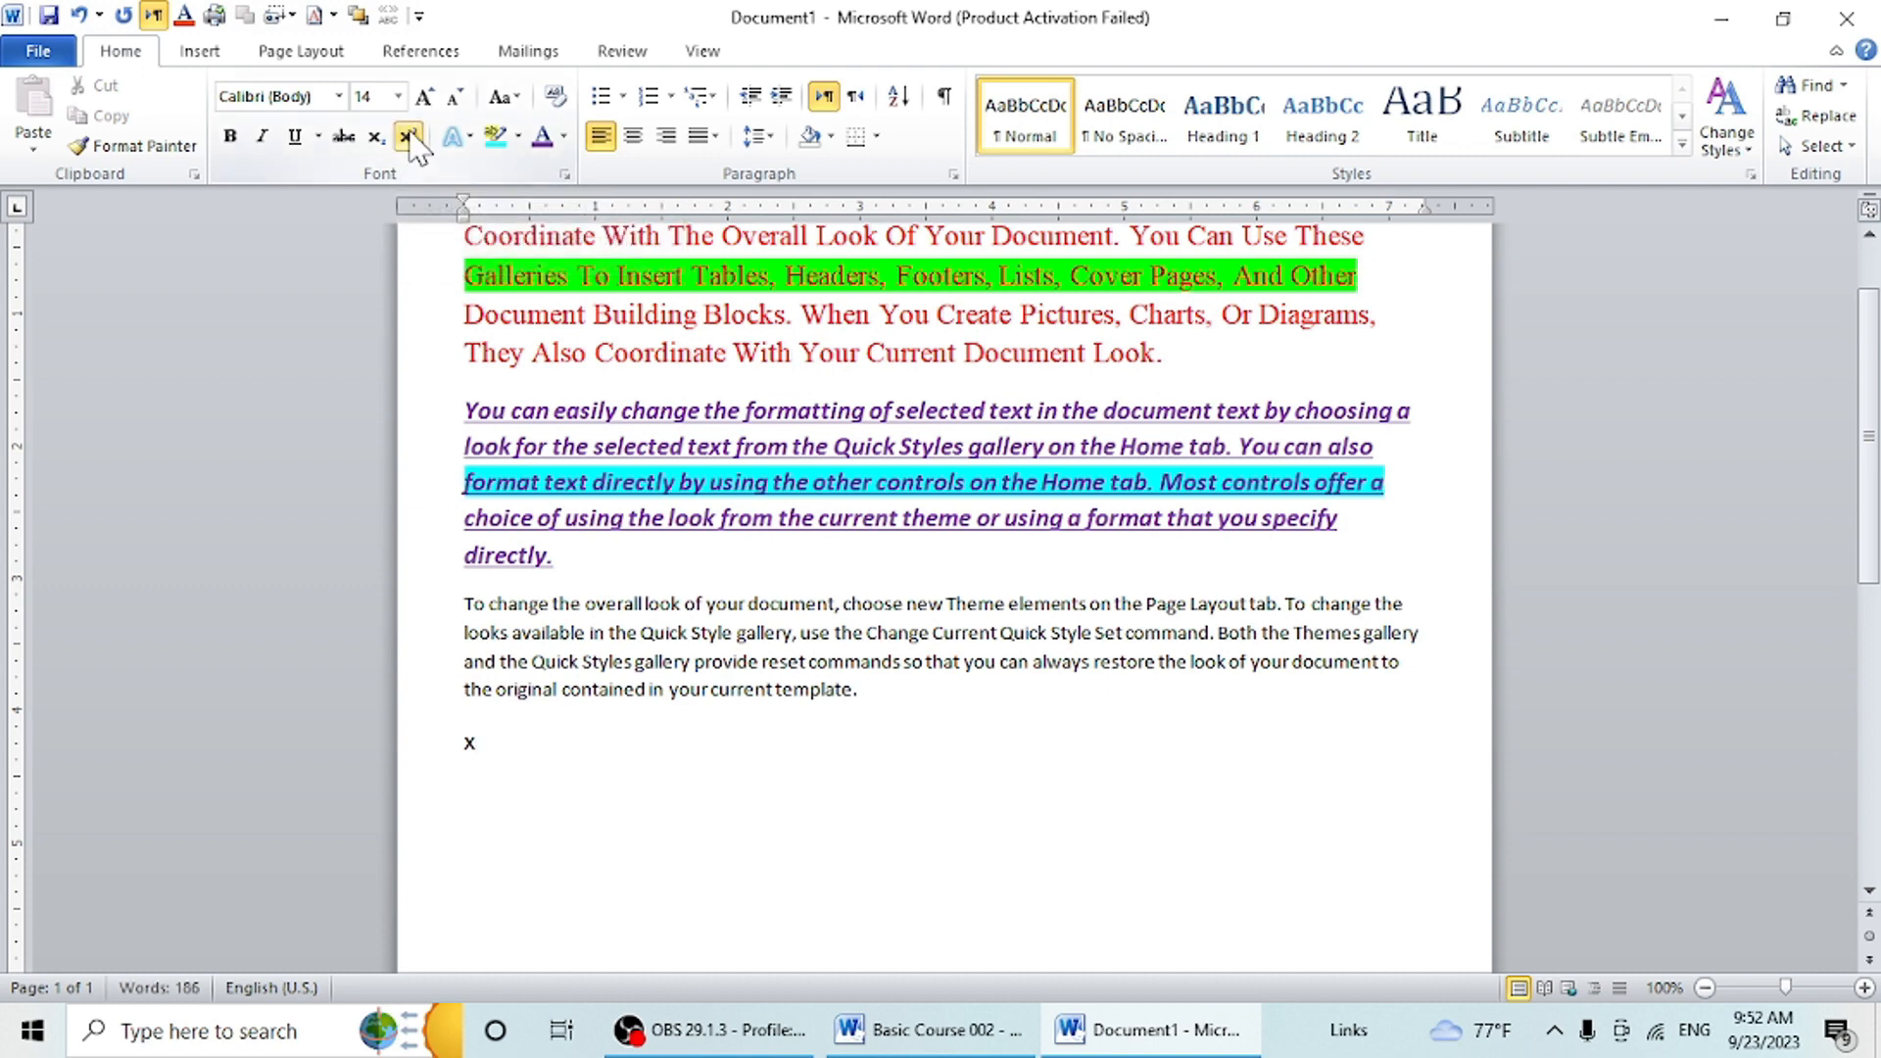
pyautogui.write('2')
pyautogui.click(407, 137)
pyautogui.write('+')
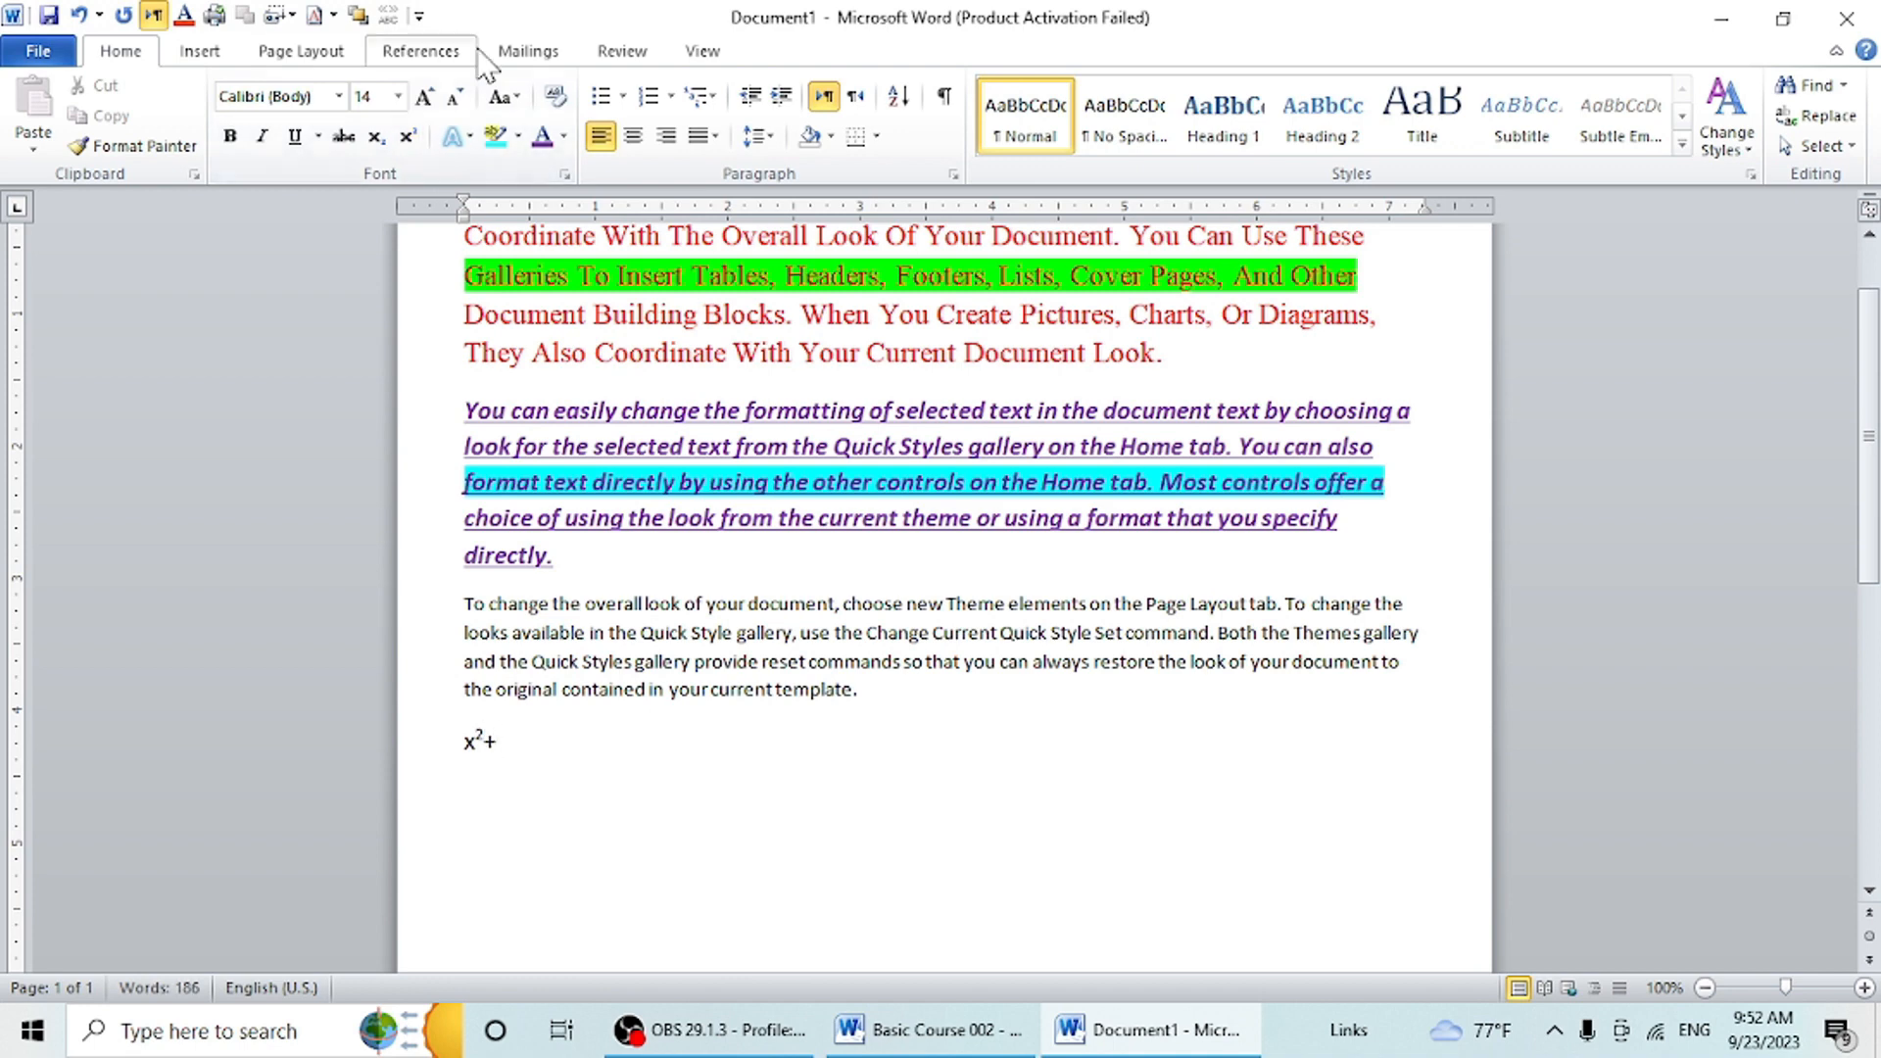
pyautogui.write('y')
# - Complete the expression with a y followed by a subscript 2
pyautogui.click(387, 143)
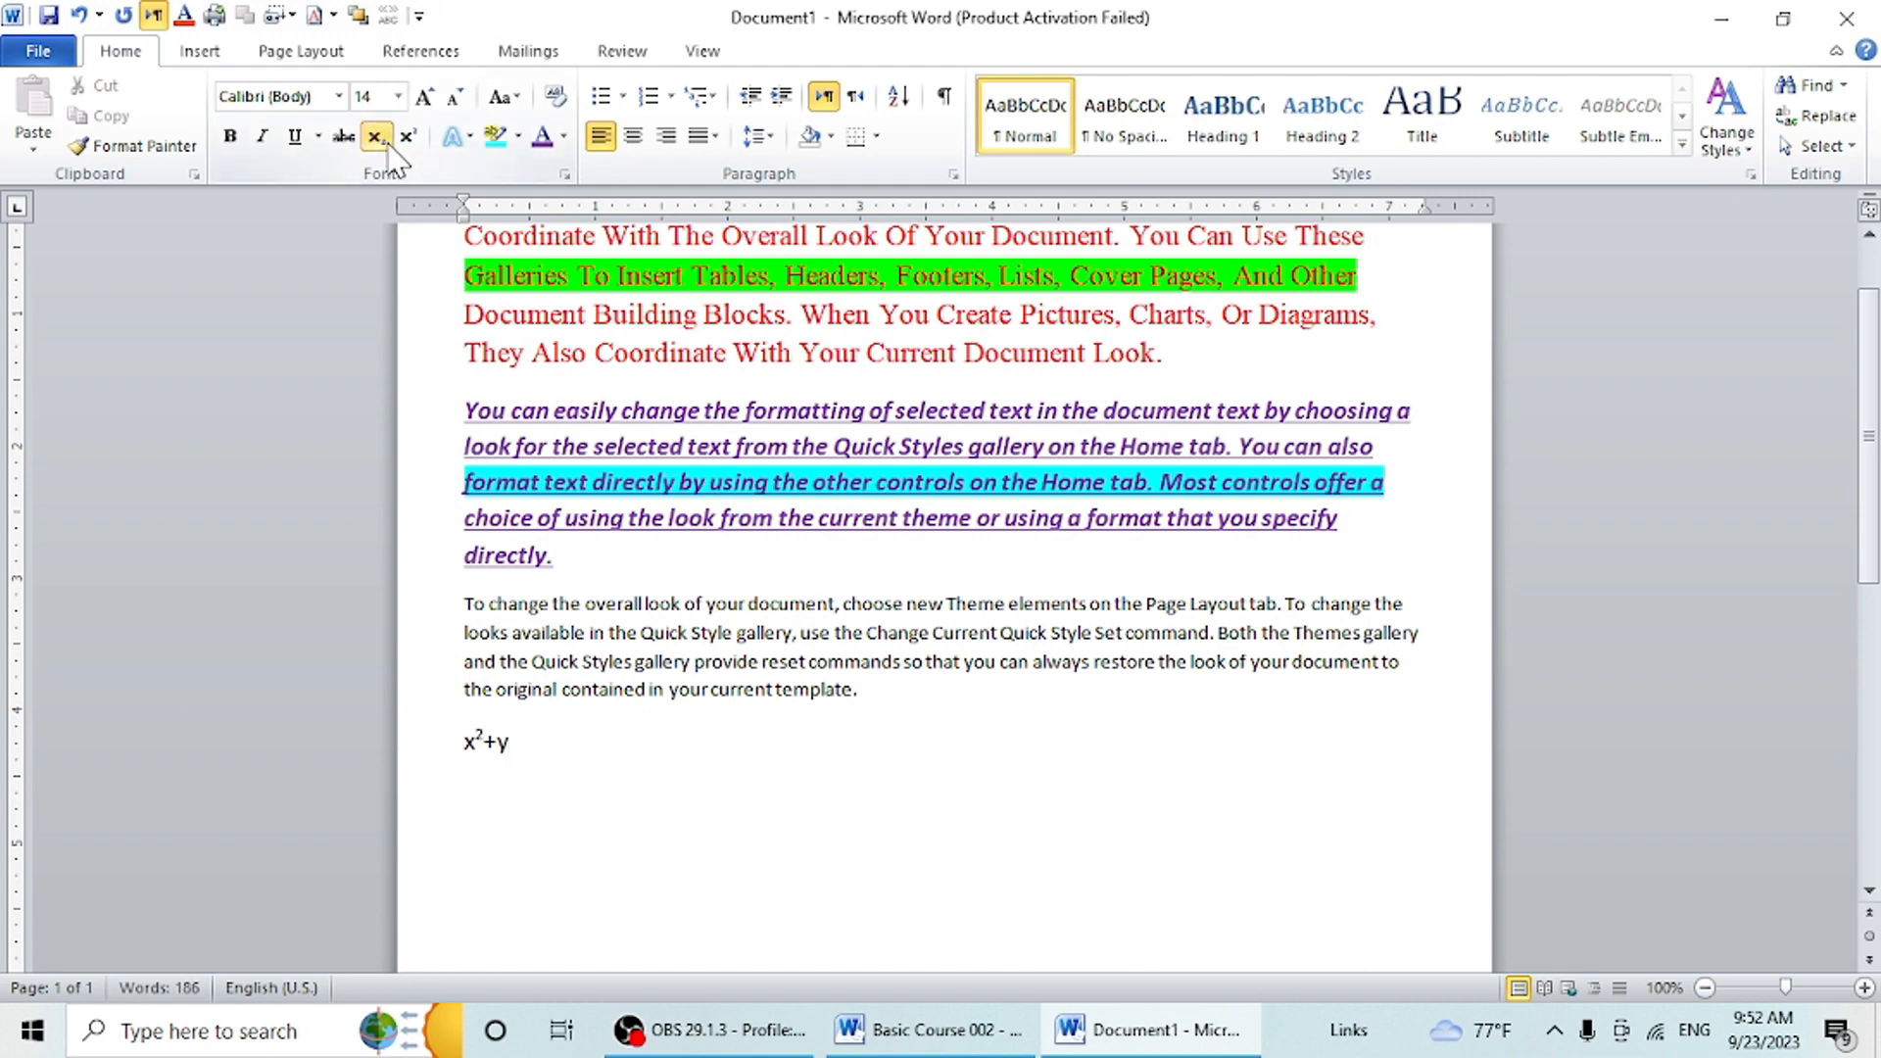
pyautogui.write('2')
# - Color the whole expression line with the standard Red and clear the selection
pyautogui.click(432, 737)
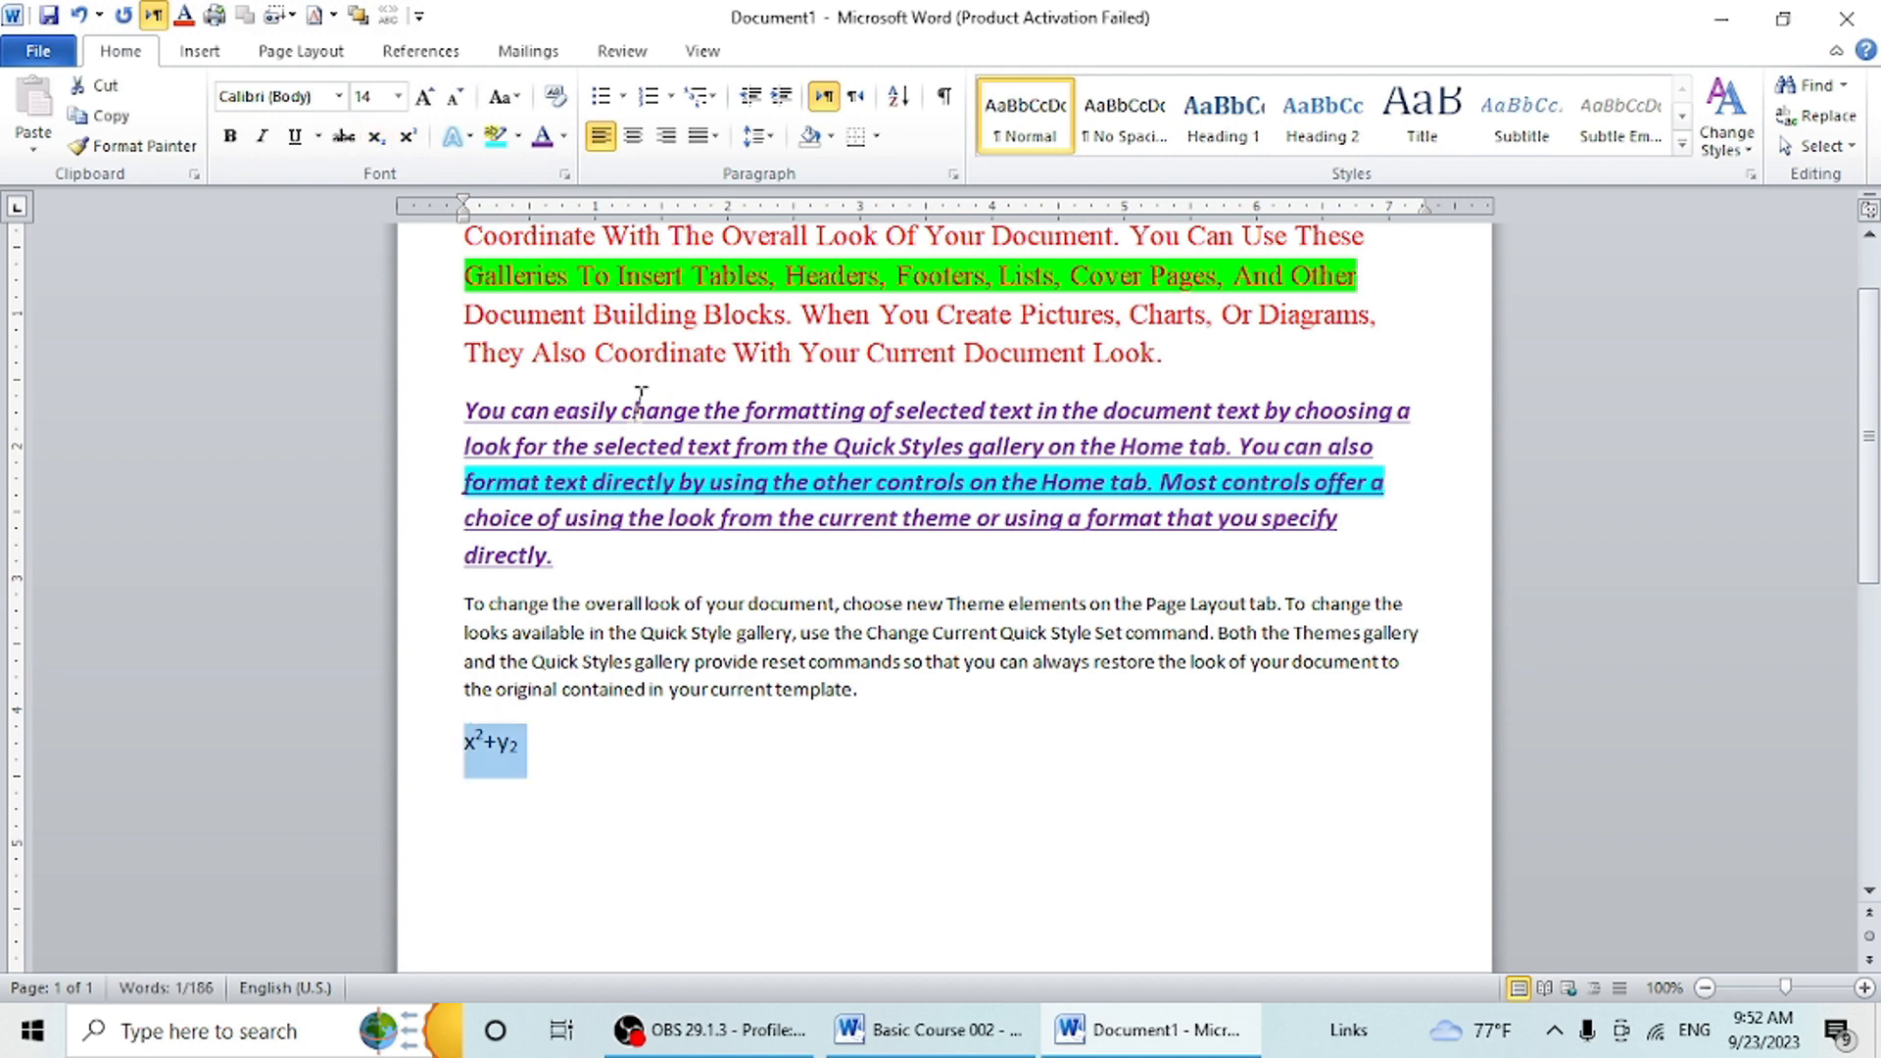
pyautogui.click(563, 136)
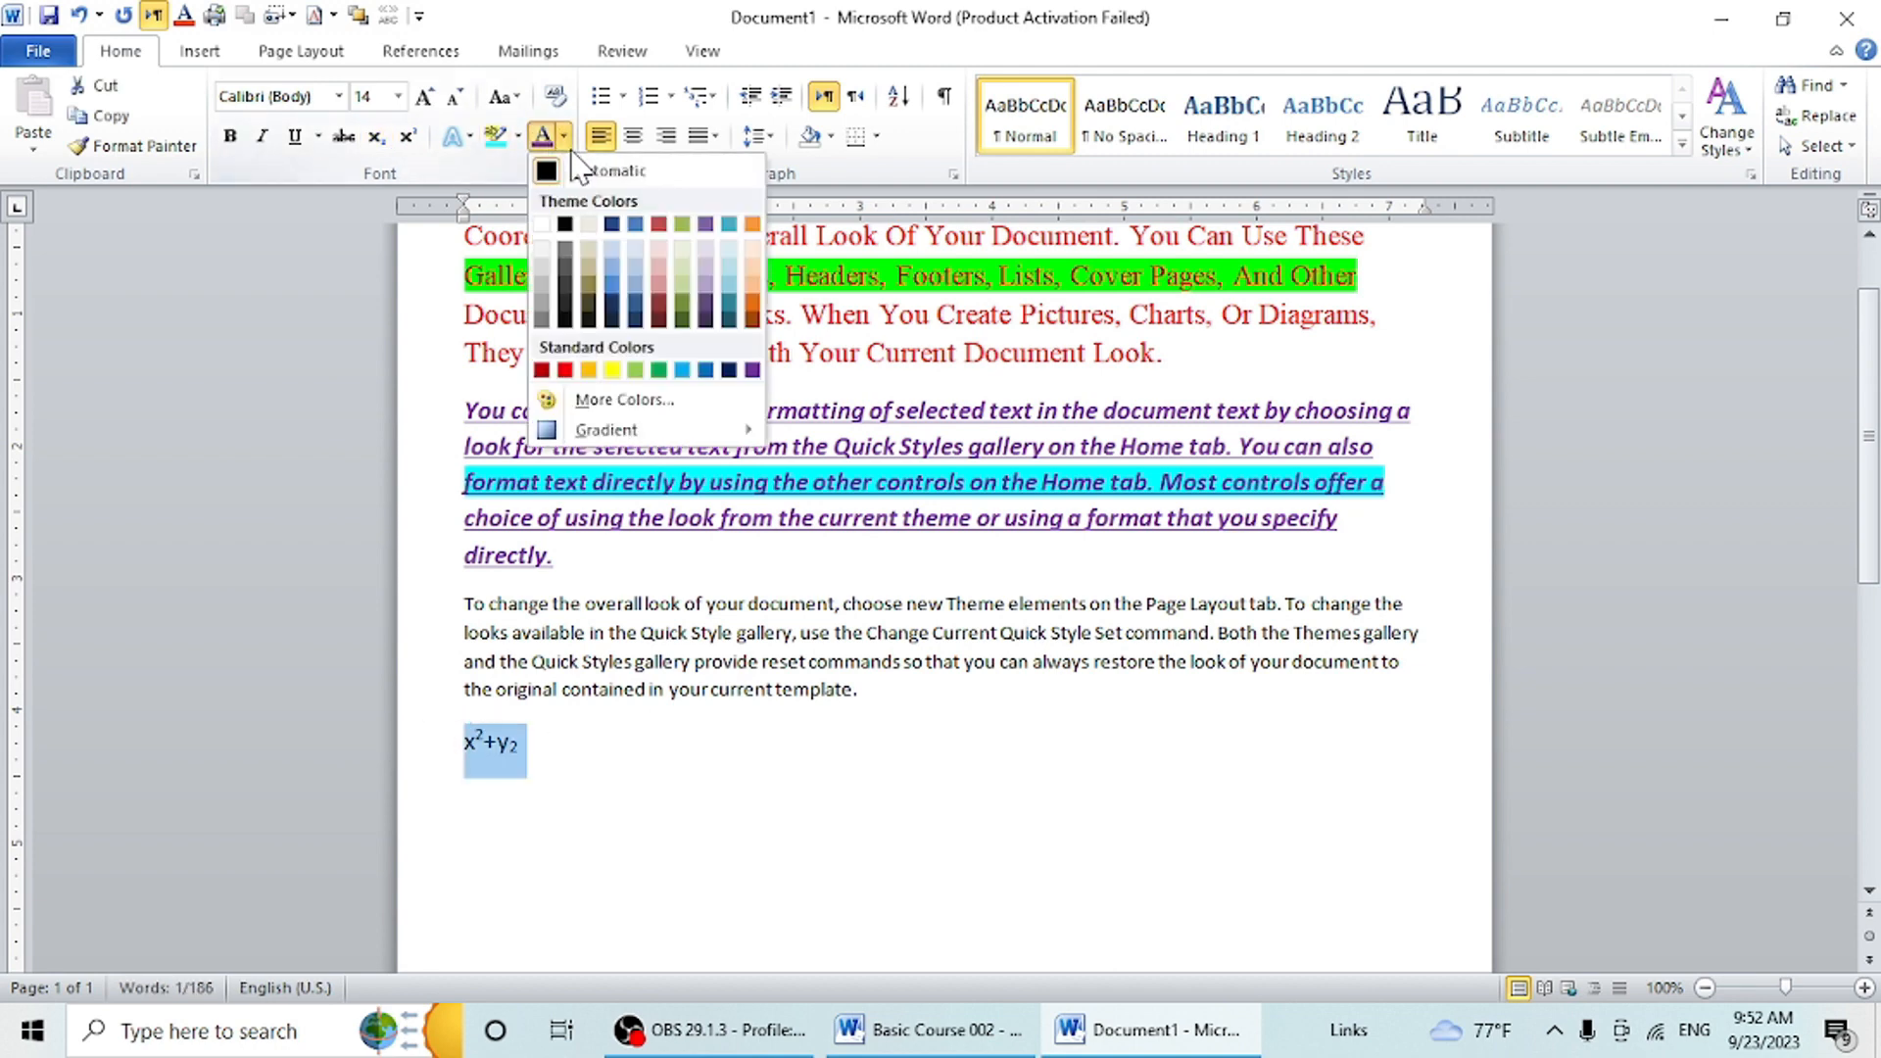
pyautogui.click(563, 369)
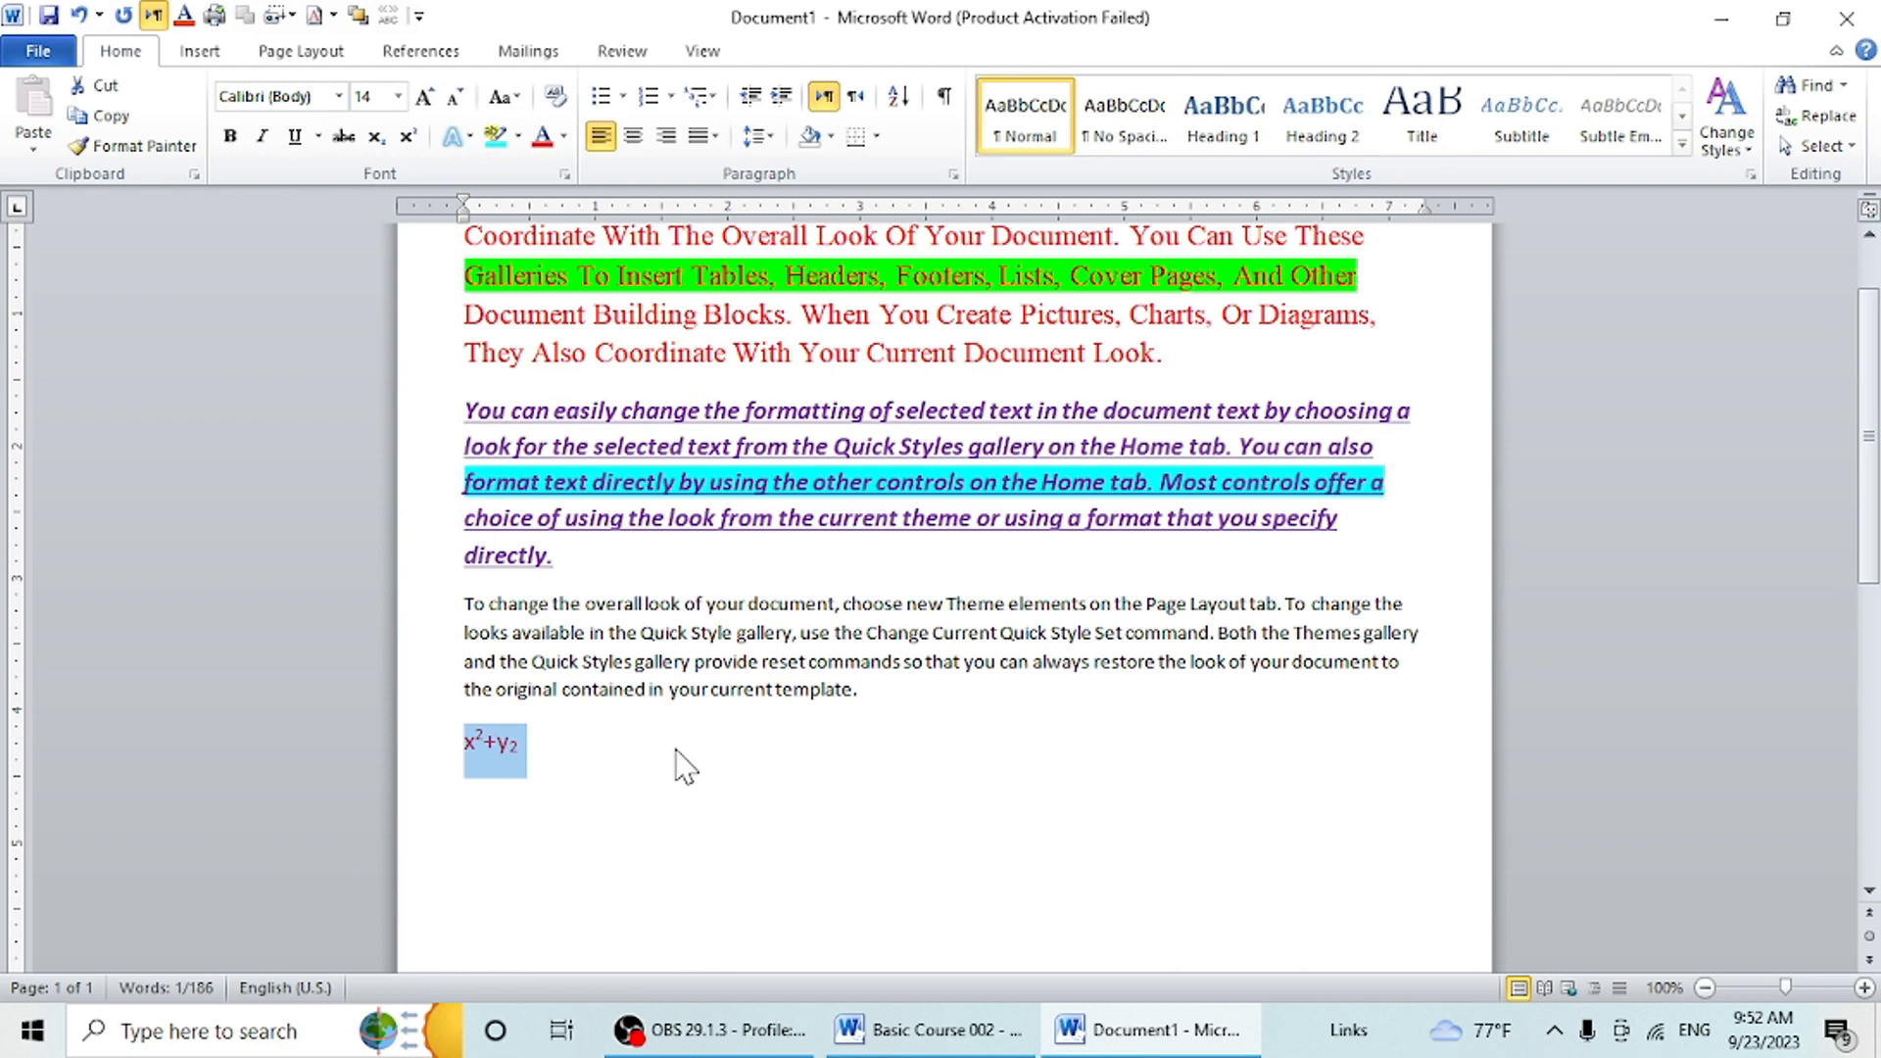
pyautogui.click(533, 741)
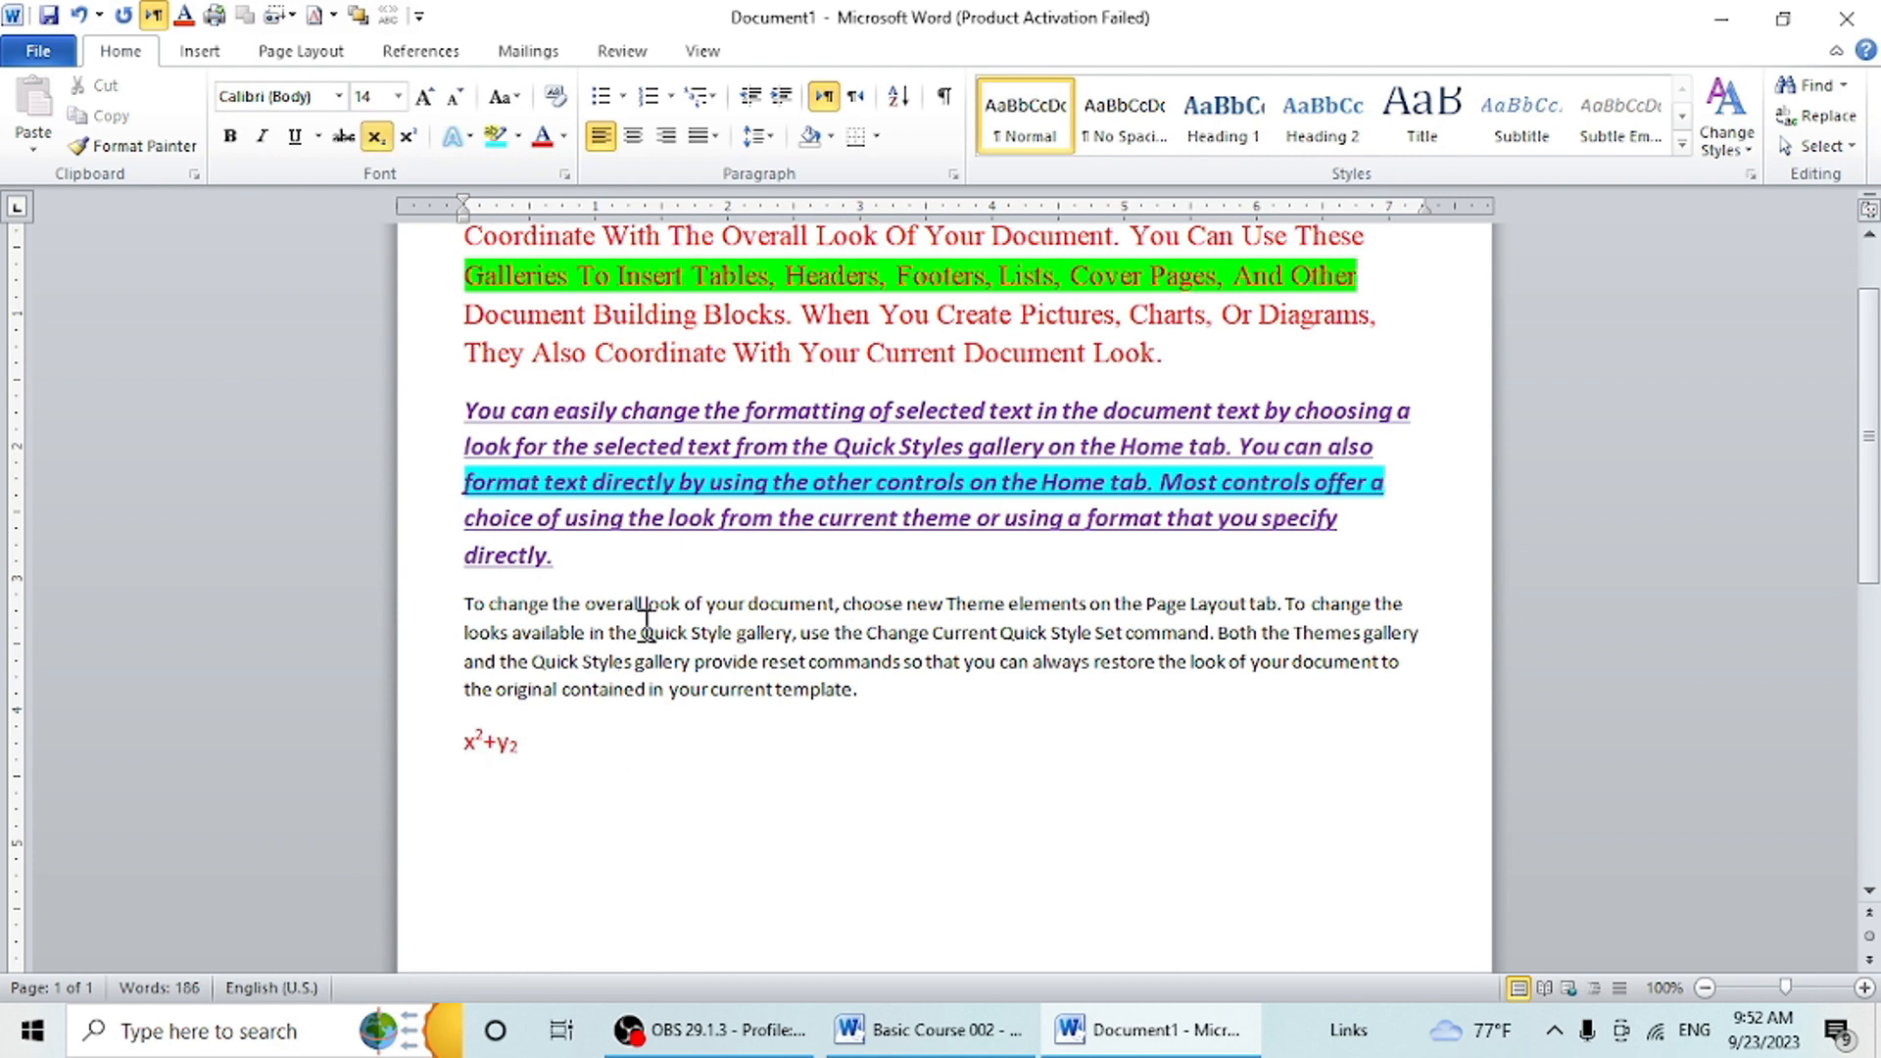
# - Delete all paragraphs and the expression so the page is empty
pyautogui.scroll(2, 779, 849)
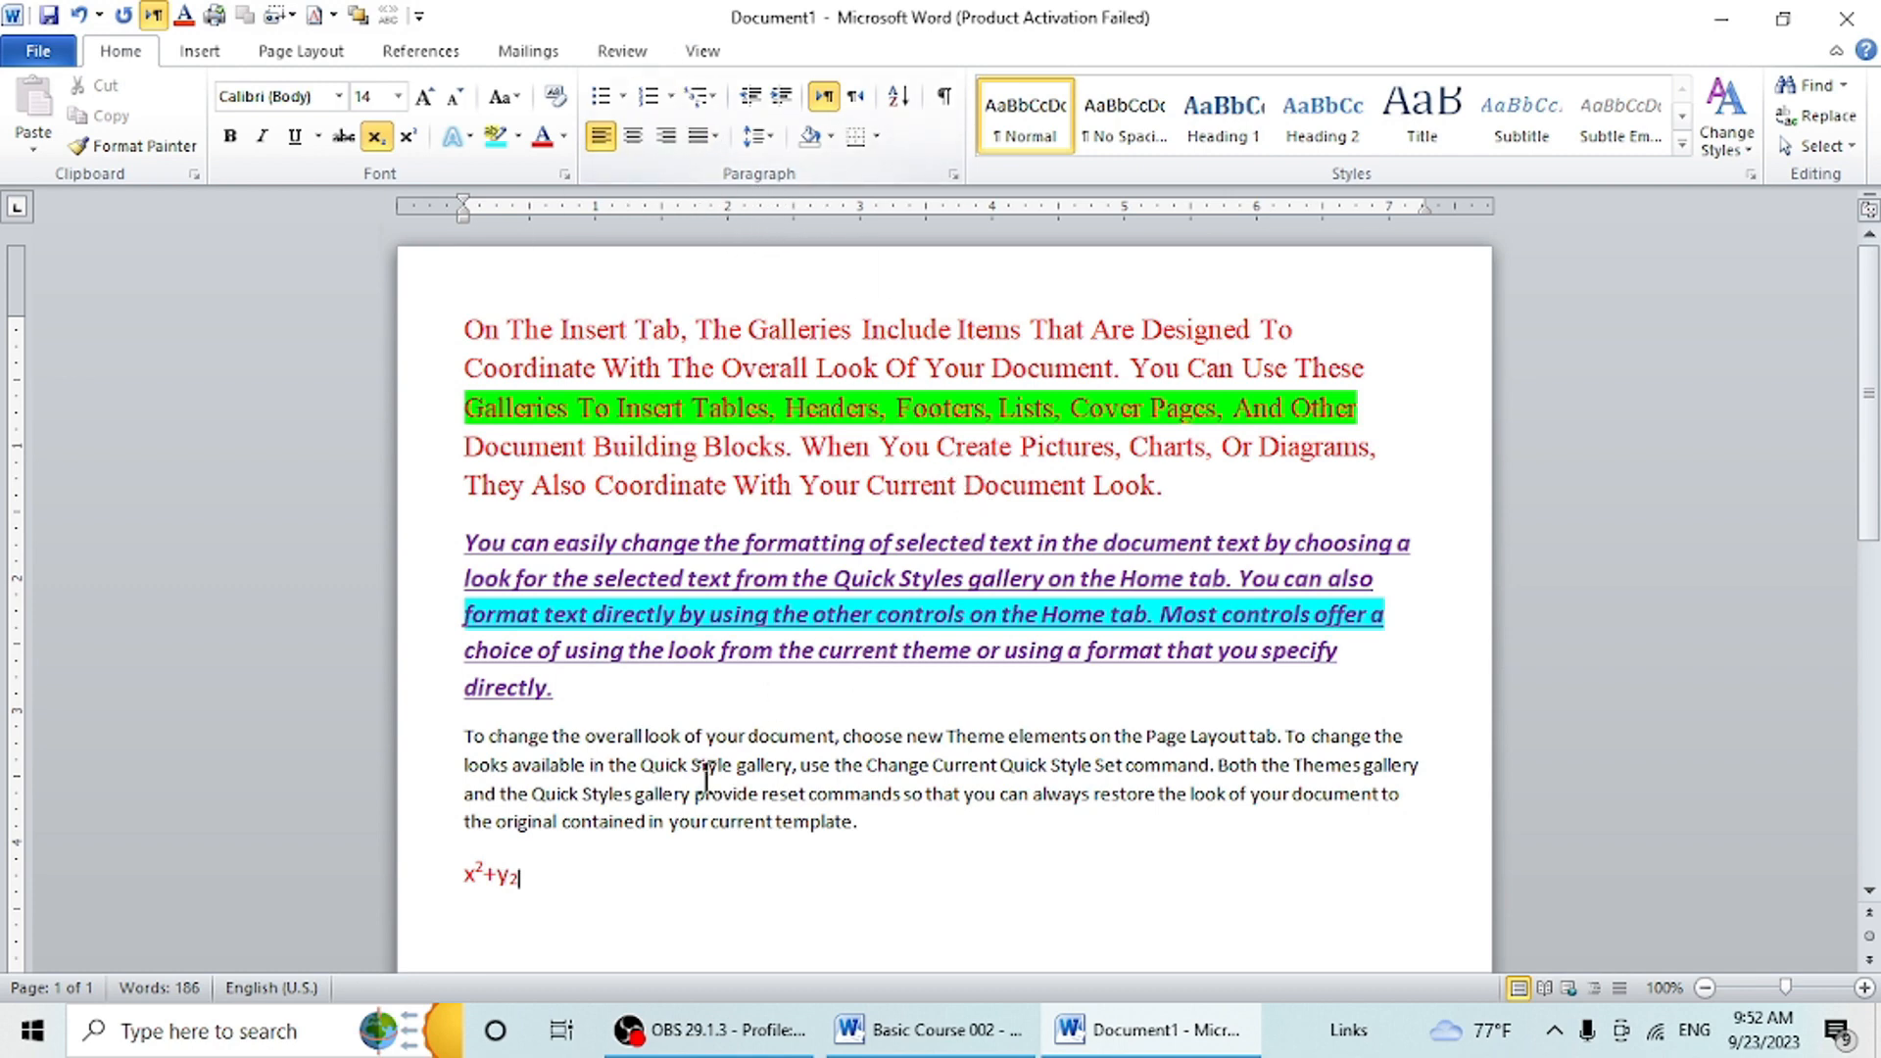
pyautogui.moveTo(588, 887); pyautogui.dragTo(343, 302)
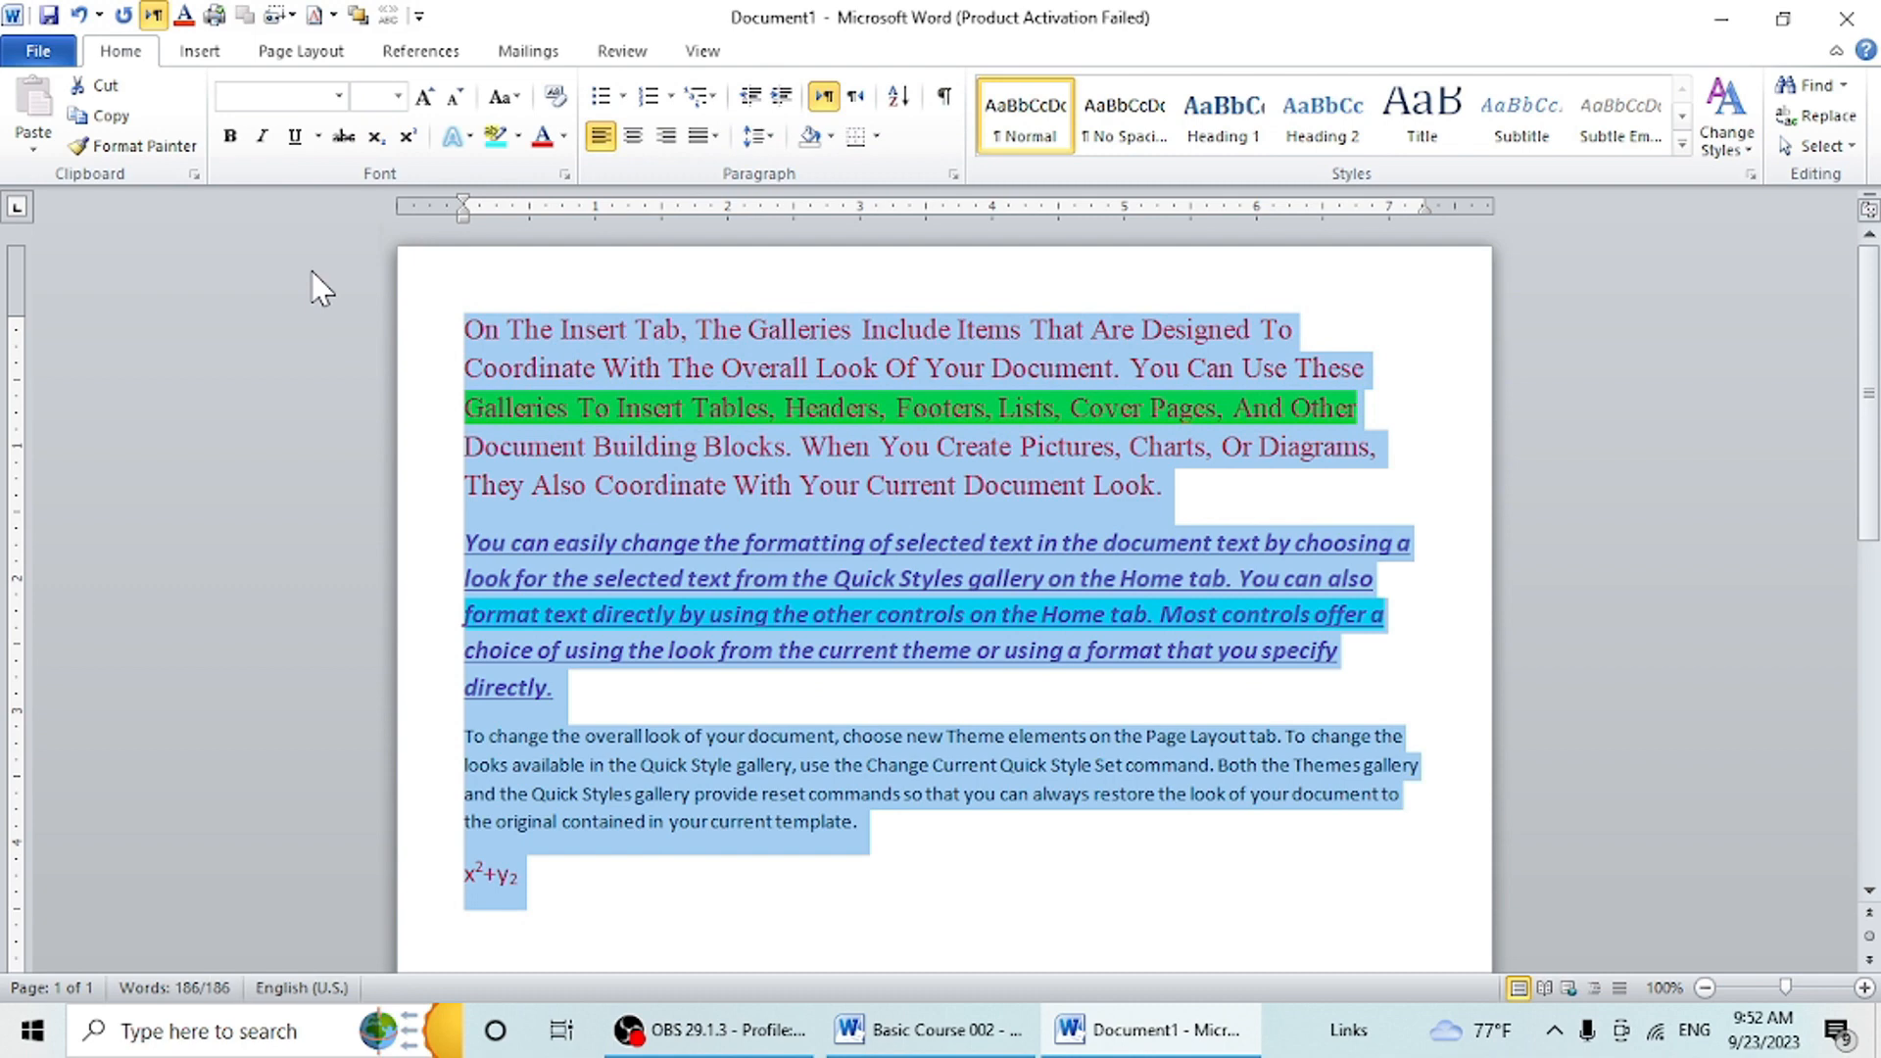
pyautogui.press('Delete')
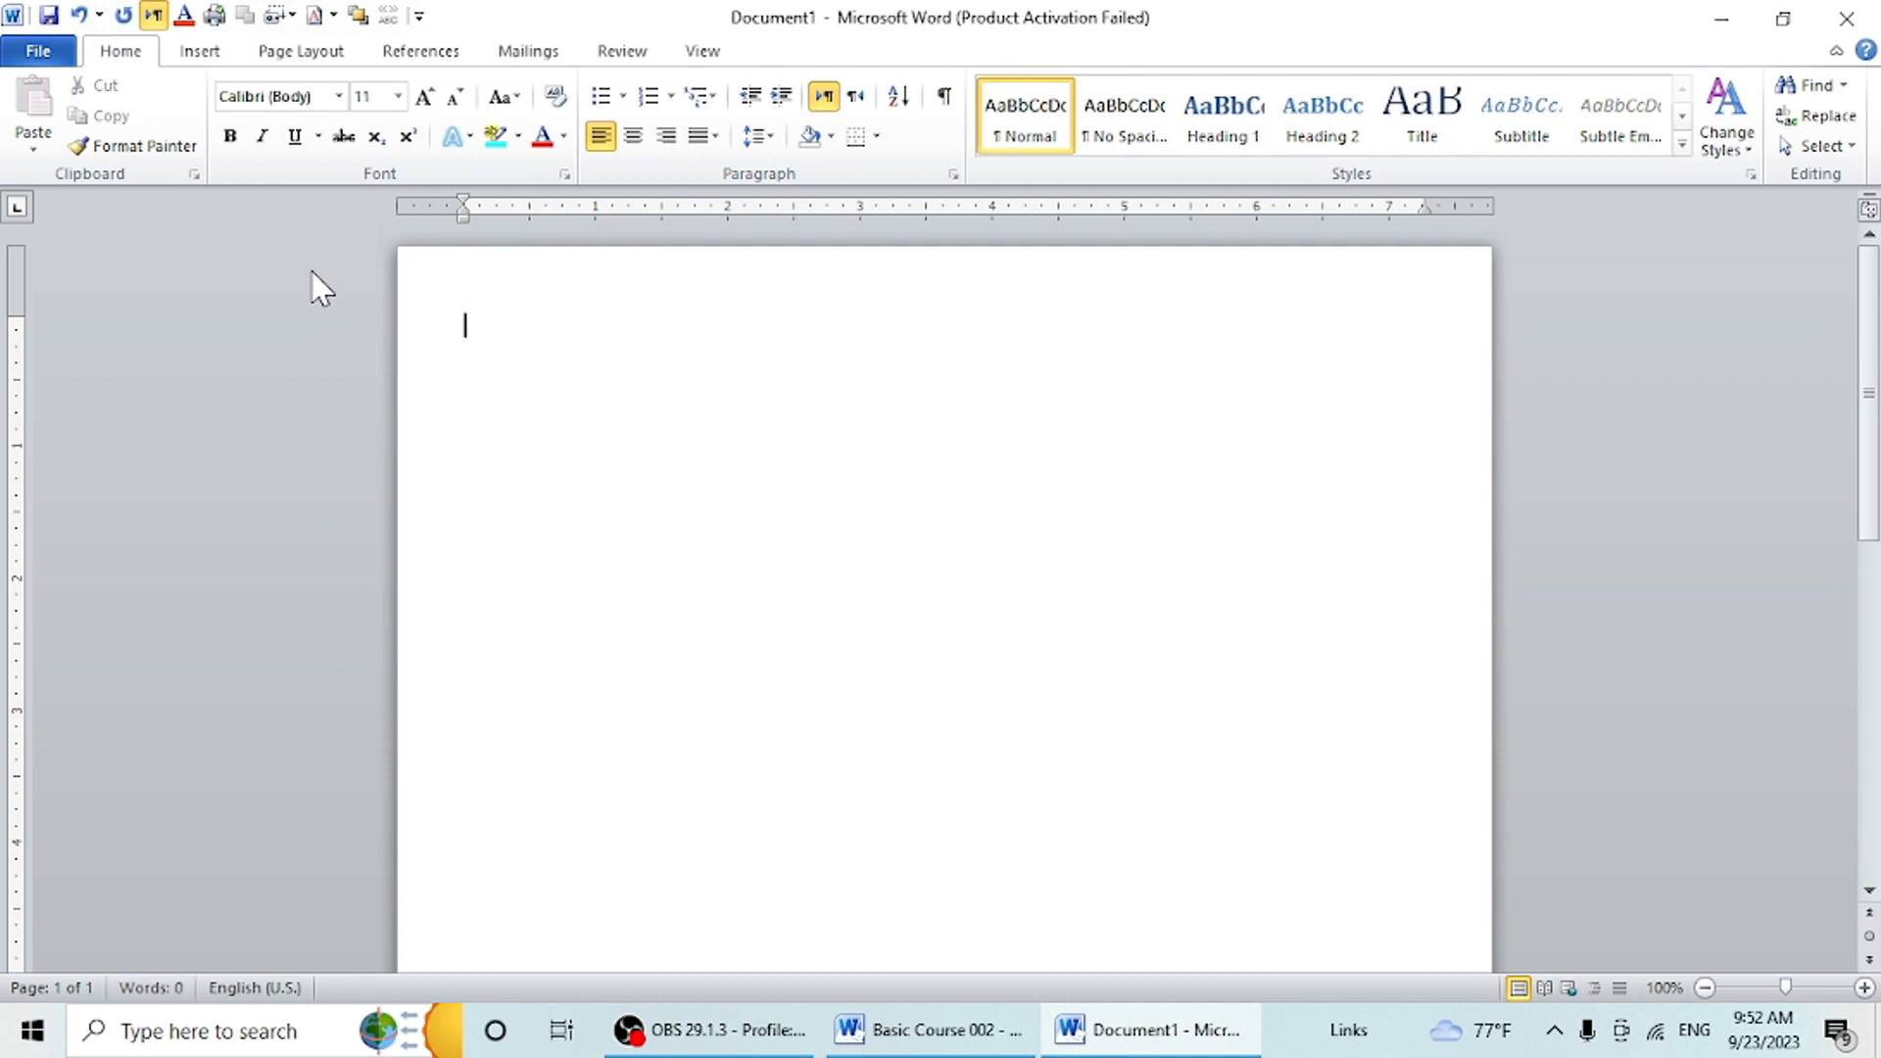
# - Start a bulleted list with the four-diamond bullet and enter two first names as its items
pyautogui.click(624, 98)
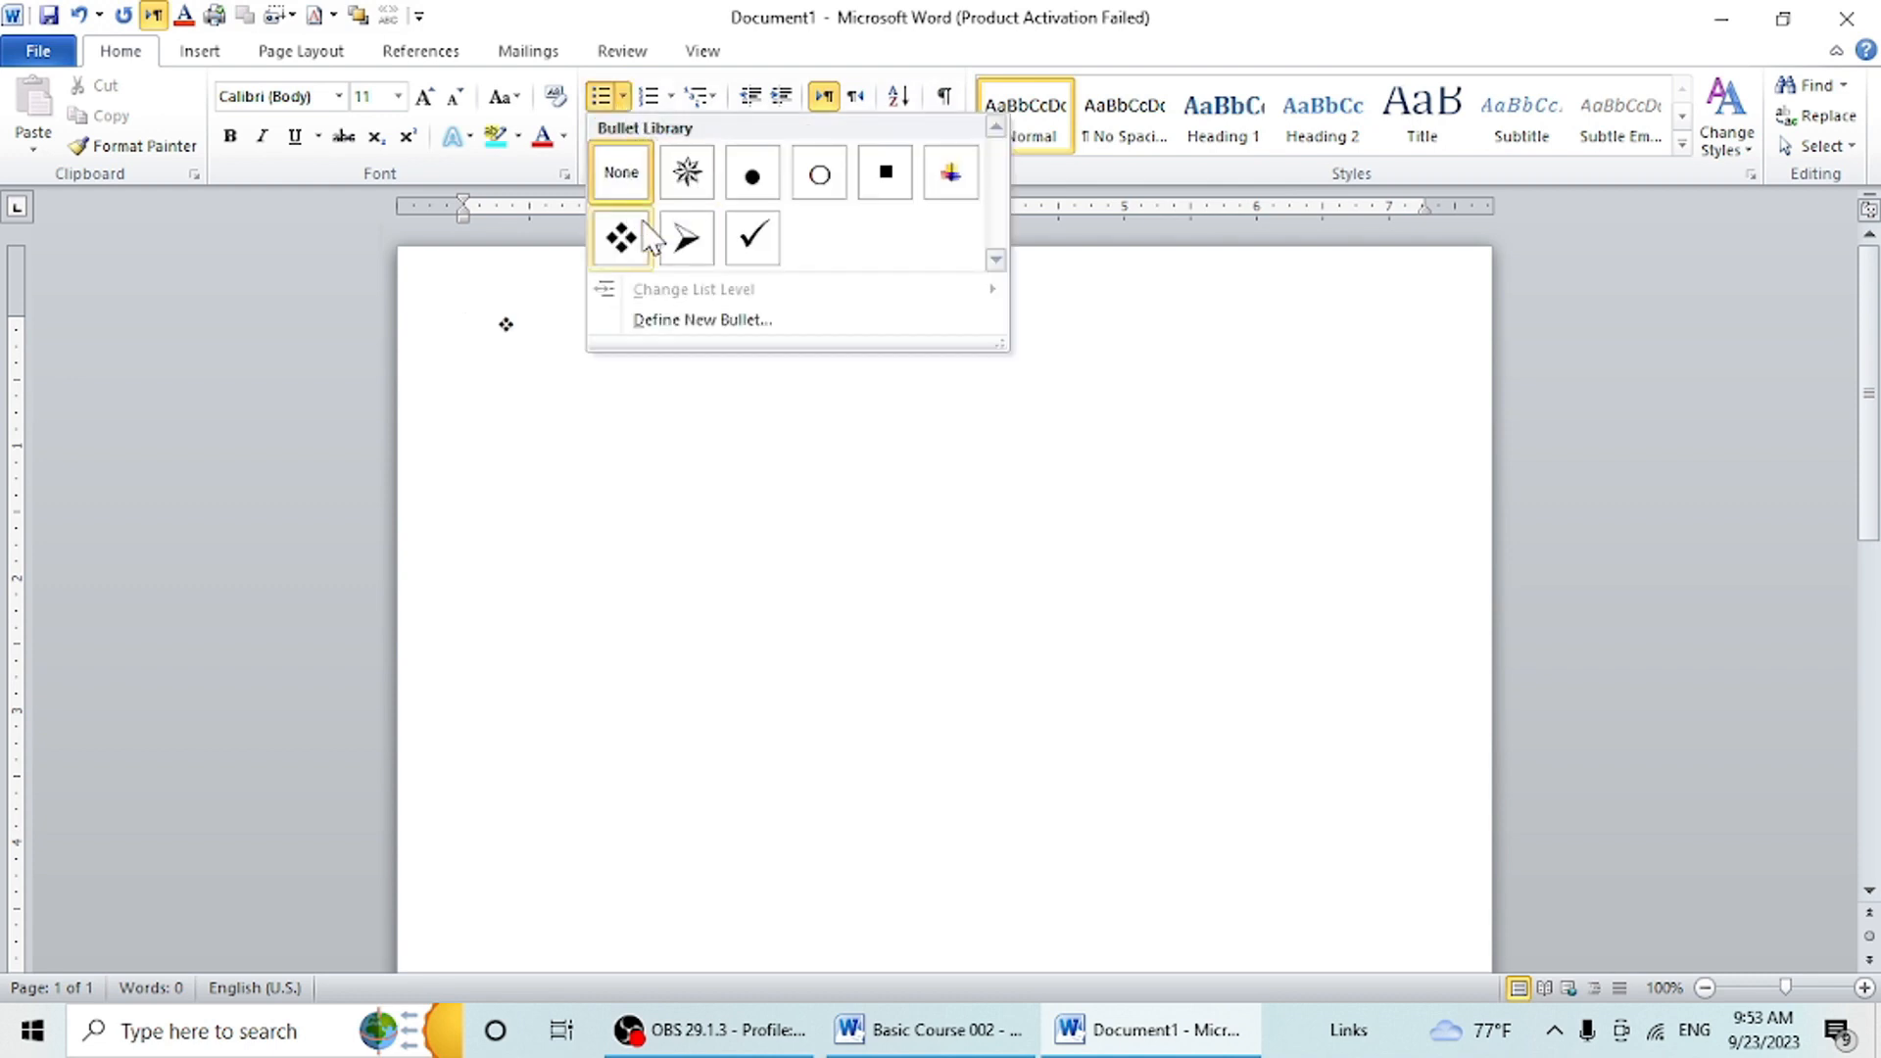
pyautogui.click(622, 240)
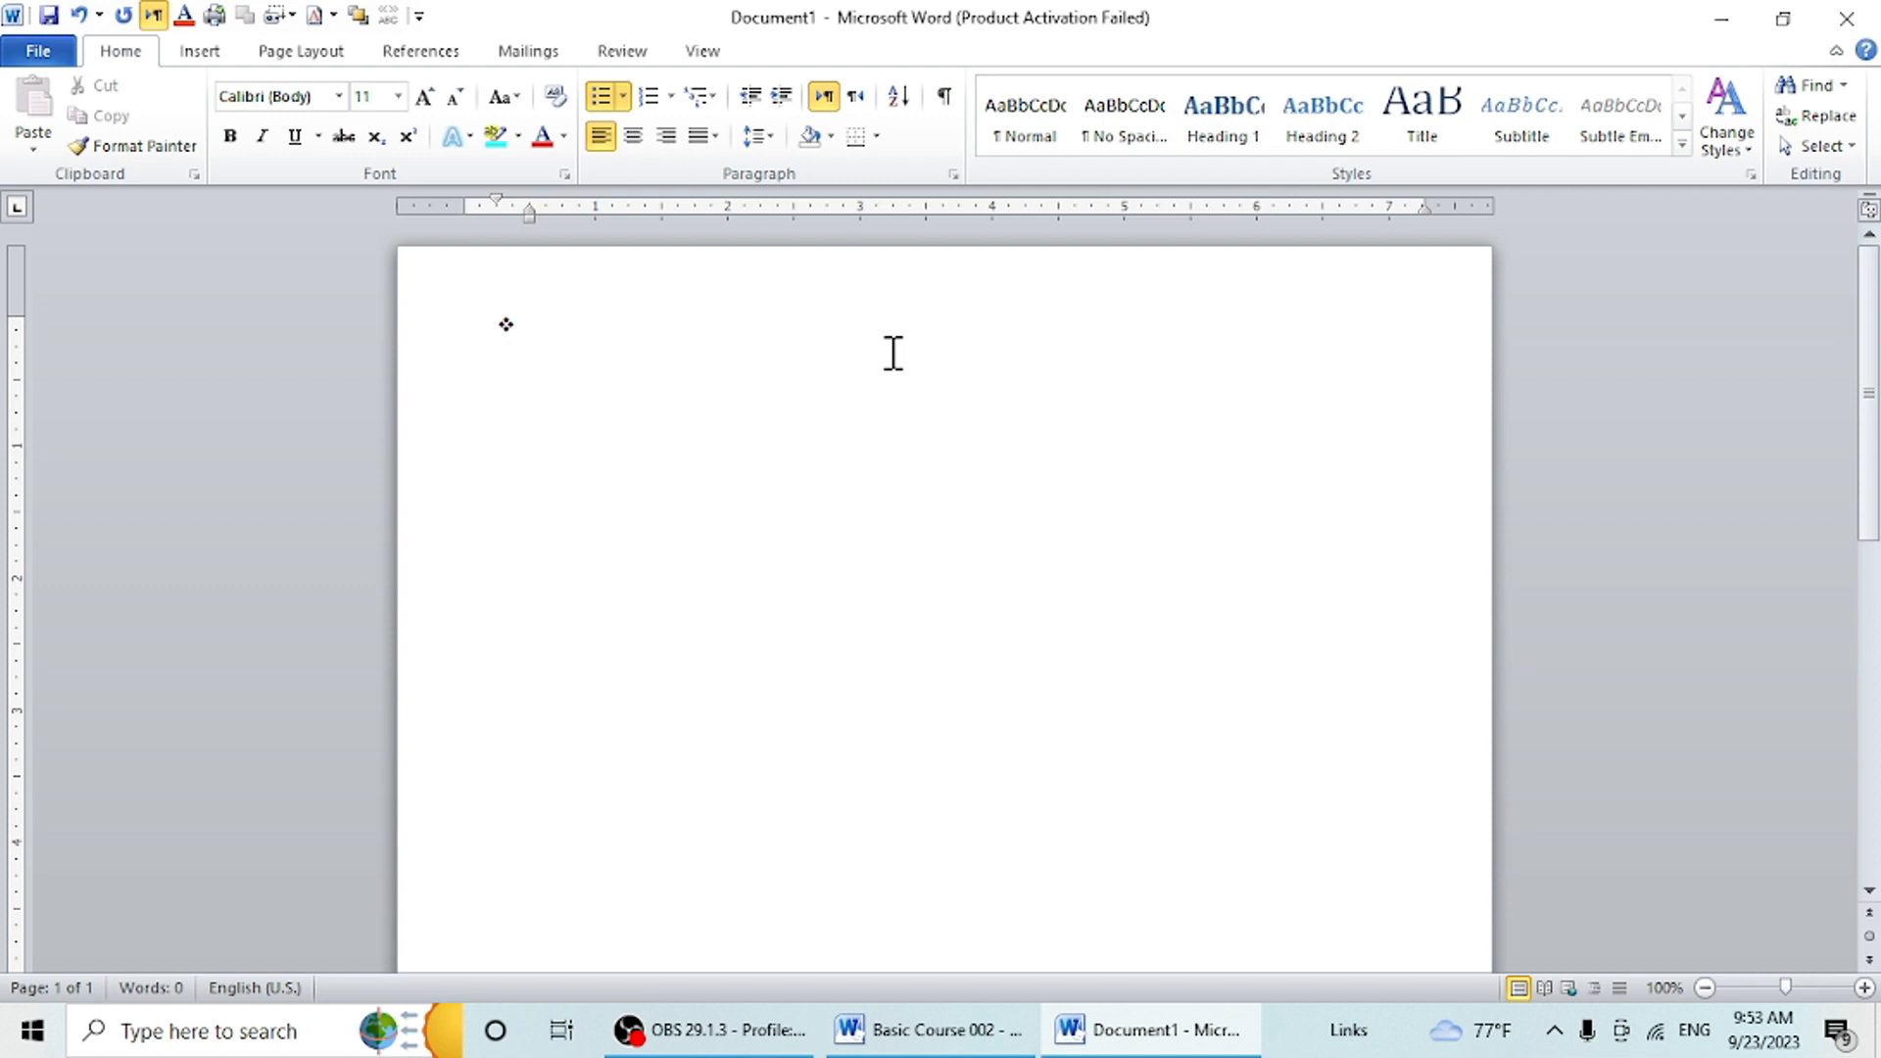
pyautogui.write('r')
pyautogui.write('mohan')
pyautogui.press('Return')
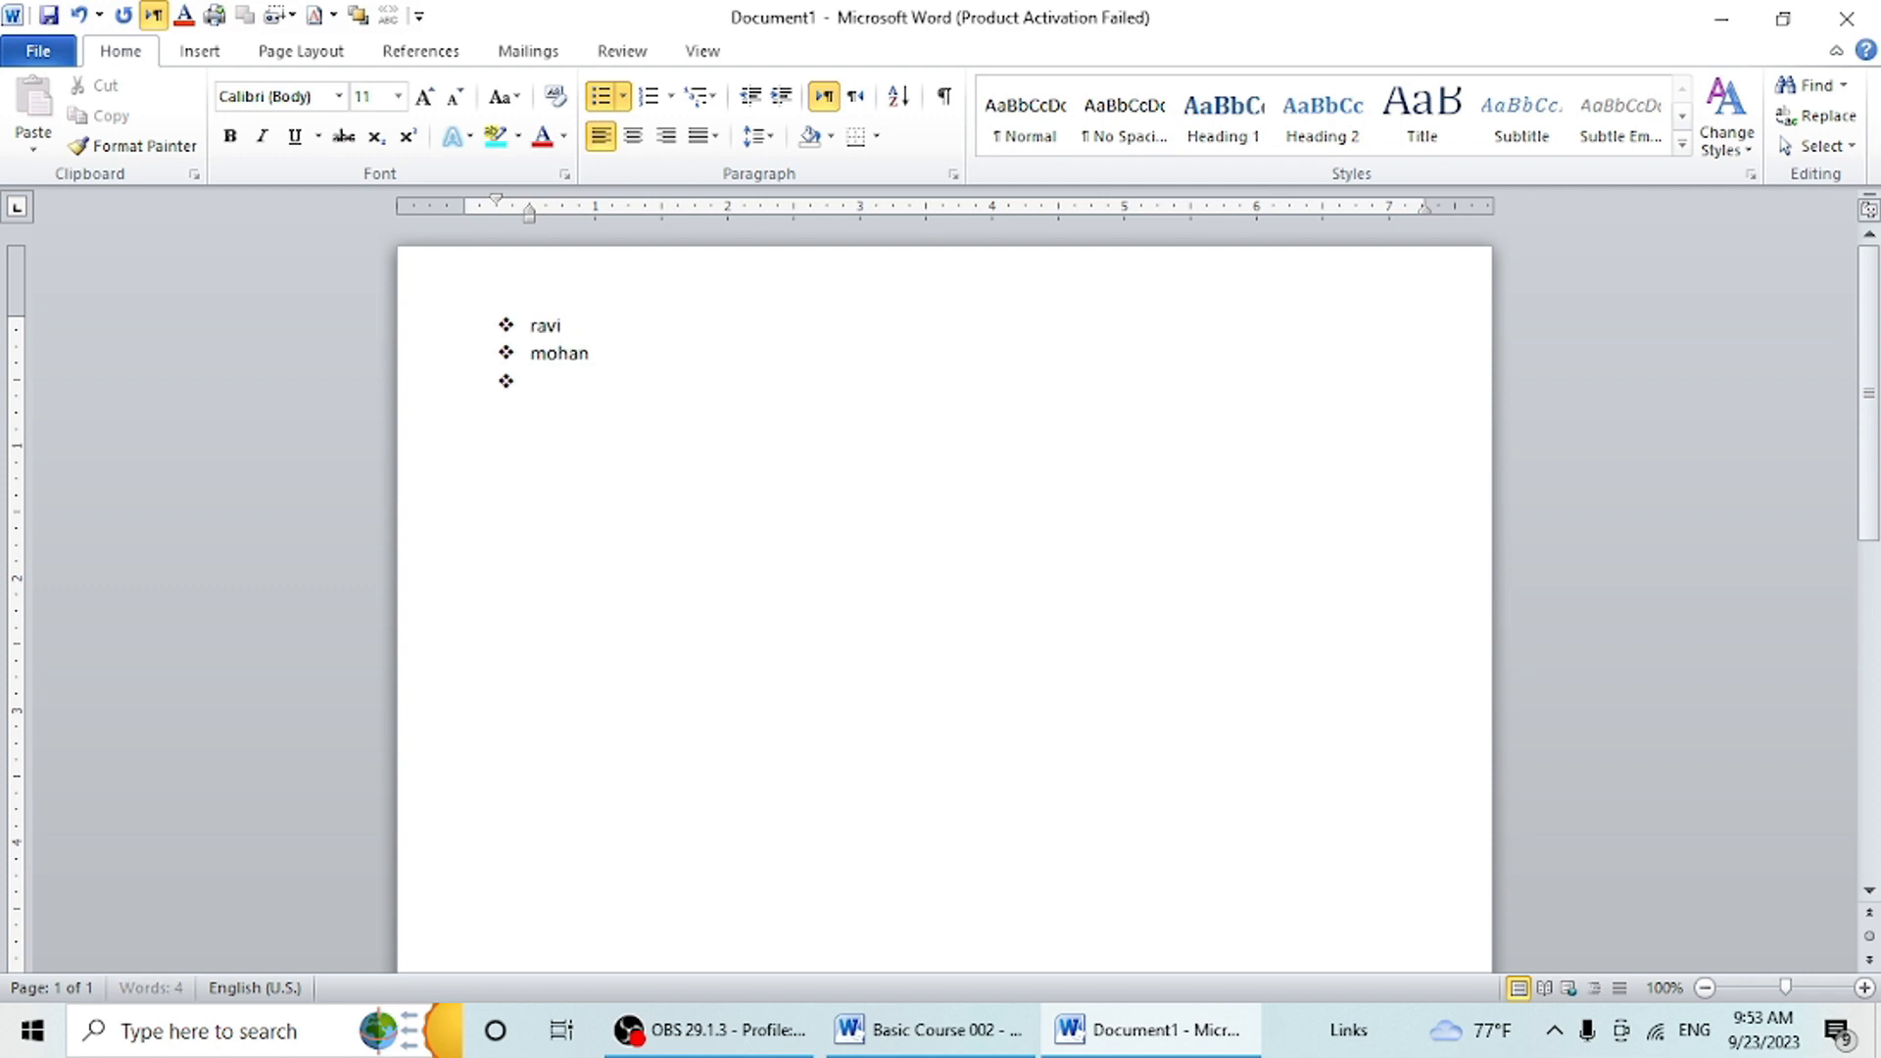
# - Add four more first names to the bulleted list, one per bullet
pyautogui.write('kamlesh')
pyautogui.press('Return')
pyautogui.write('rajan')
pyautogui.press('Return')
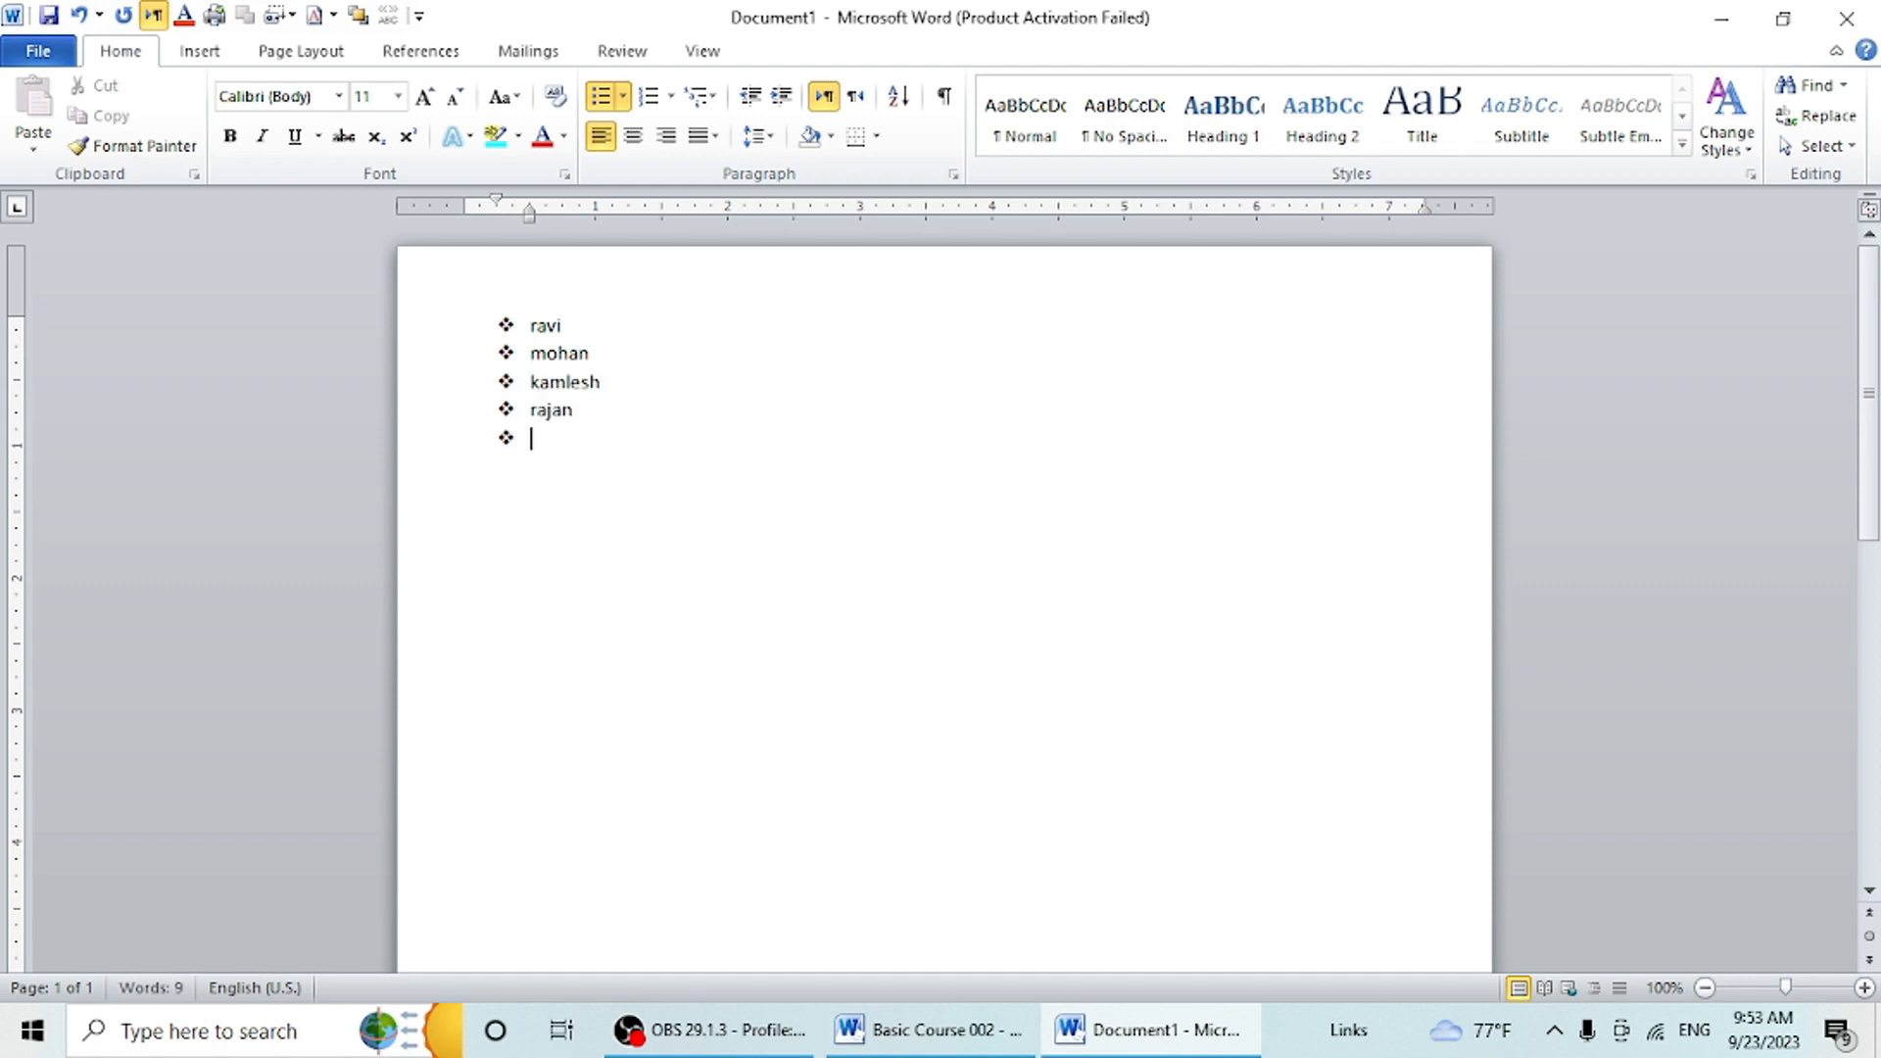
pyautogui.write('roman')
pyautogui.press('Return')
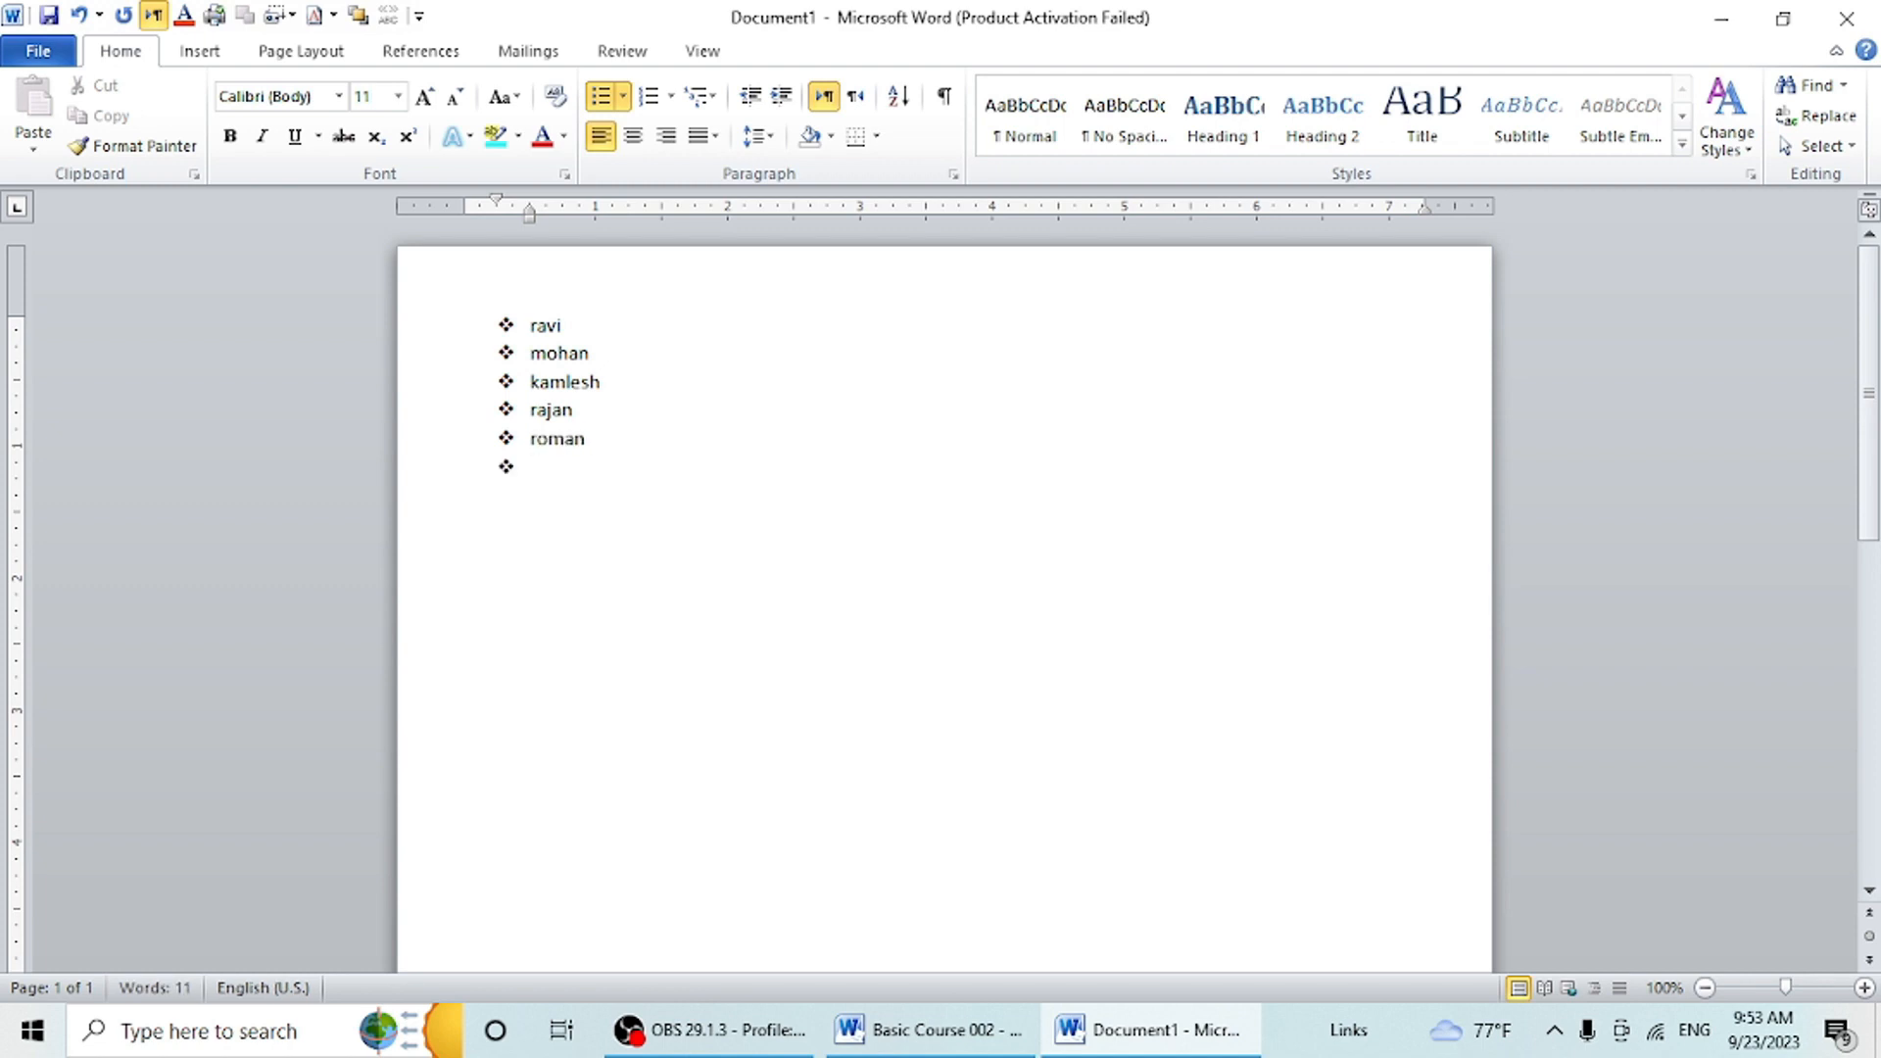
pyautogui.write('ajay')
# - Enlarge the six names in the bulleted list to font size 16
pyautogui.moveTo(586, 468); pyautogui.dragTo(374, 320)
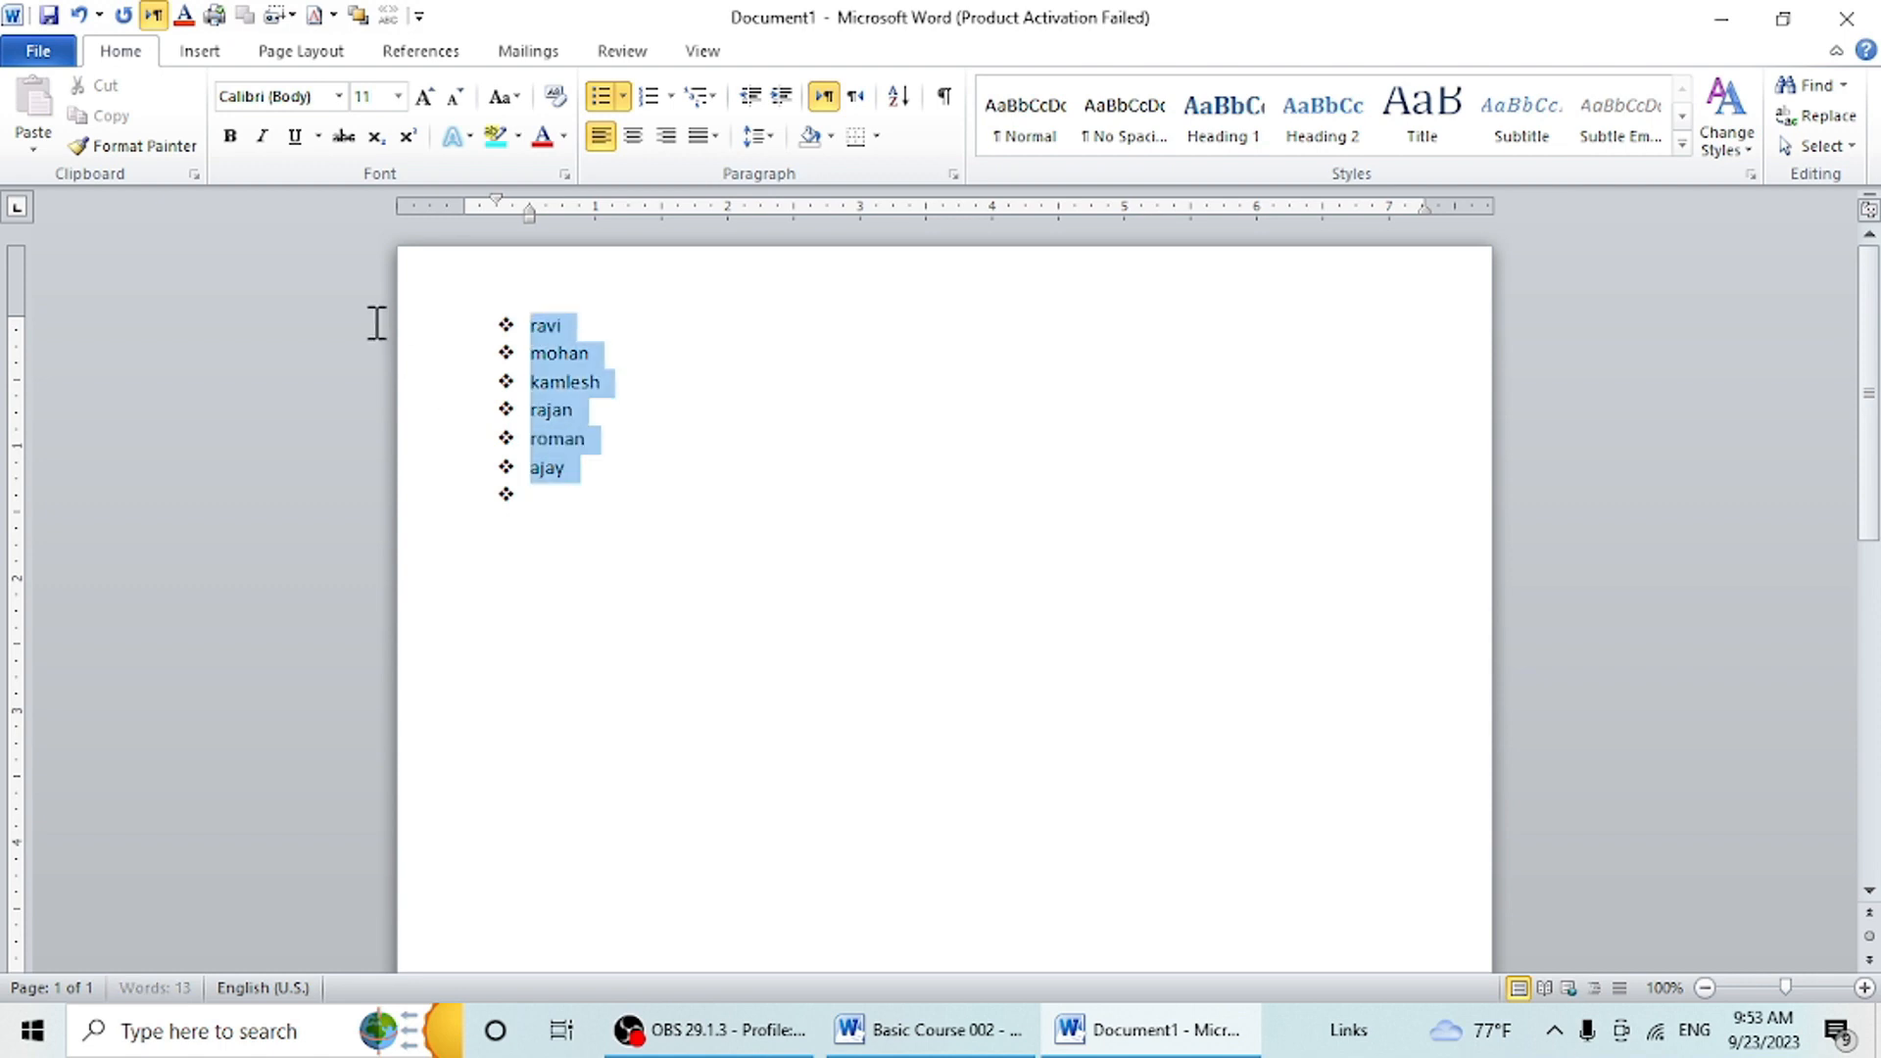
pyautogui.click(424, 98)
pyautogui.click(424, 98)
pyautogui.click(425, 98)
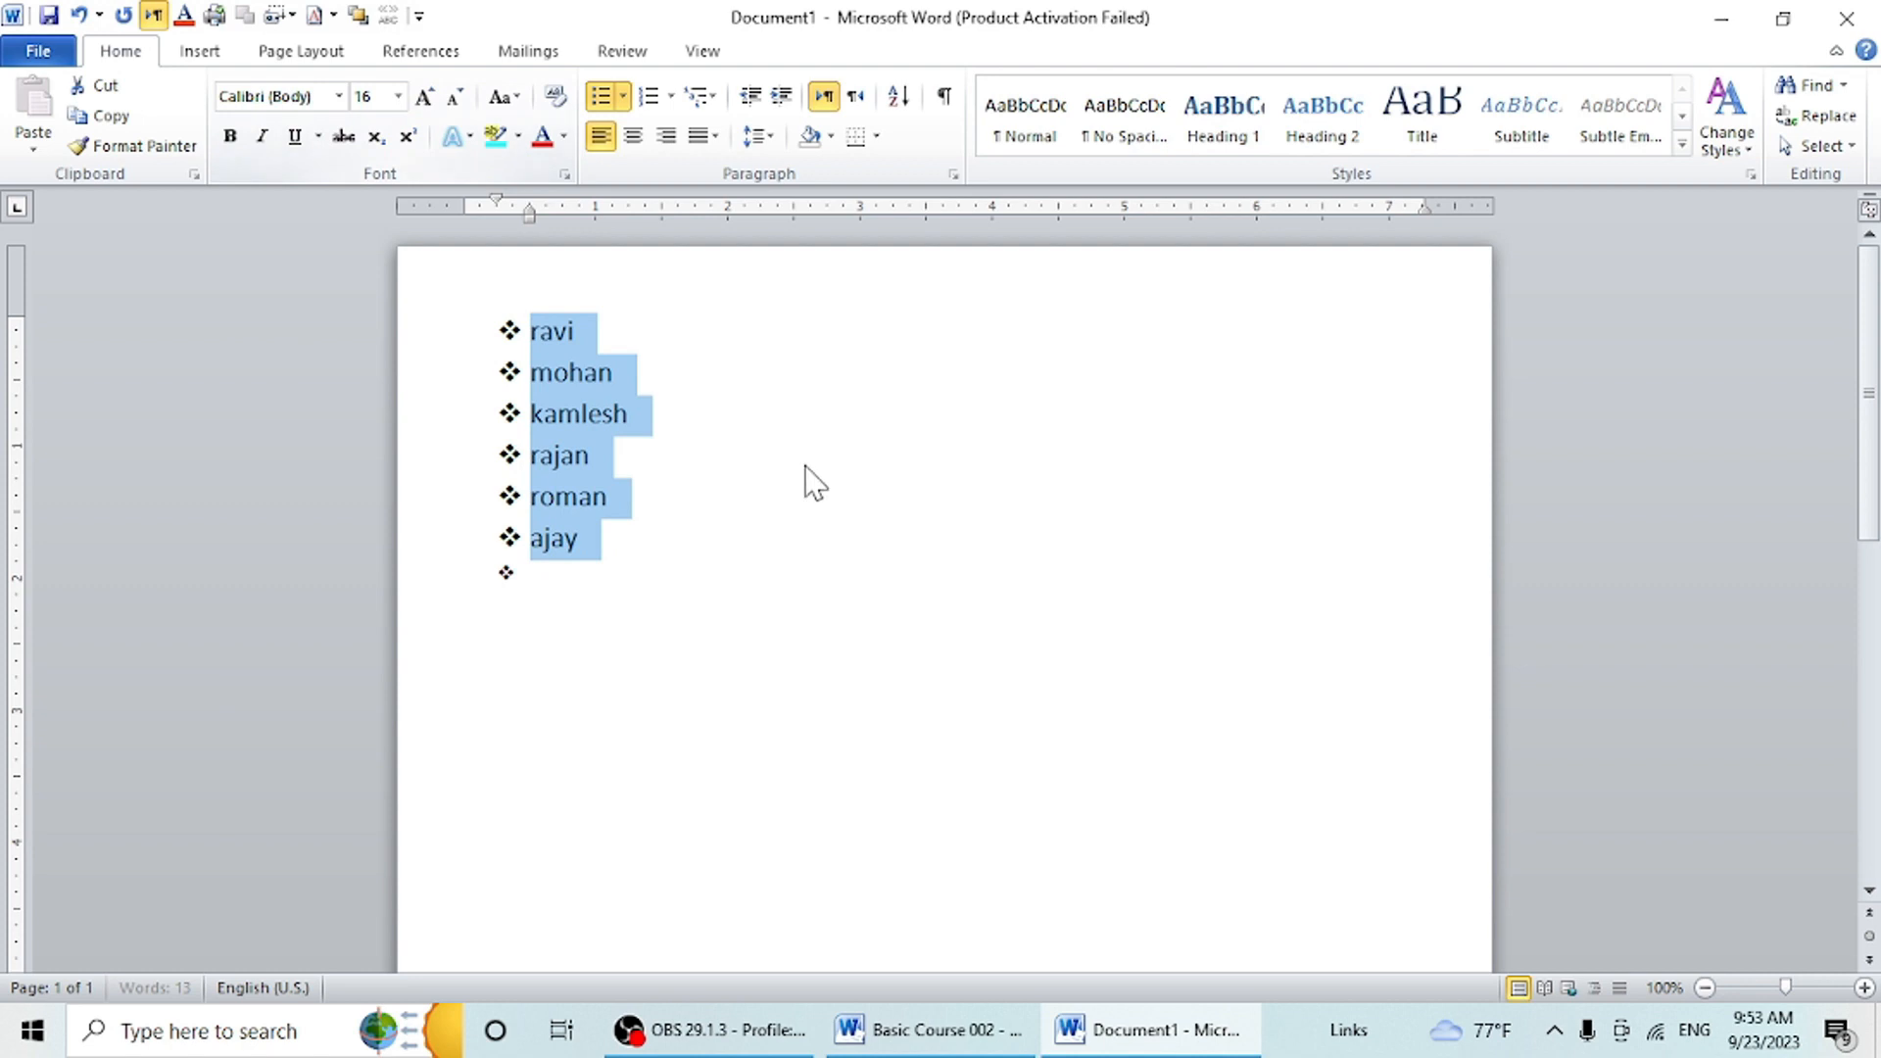
# - Remove the small empty bullet after the last name and continue the list at size 16 with the items "hgjh" and "kjhjk"
pyautogui.click(596, 588)
pyautogui.press('Return')
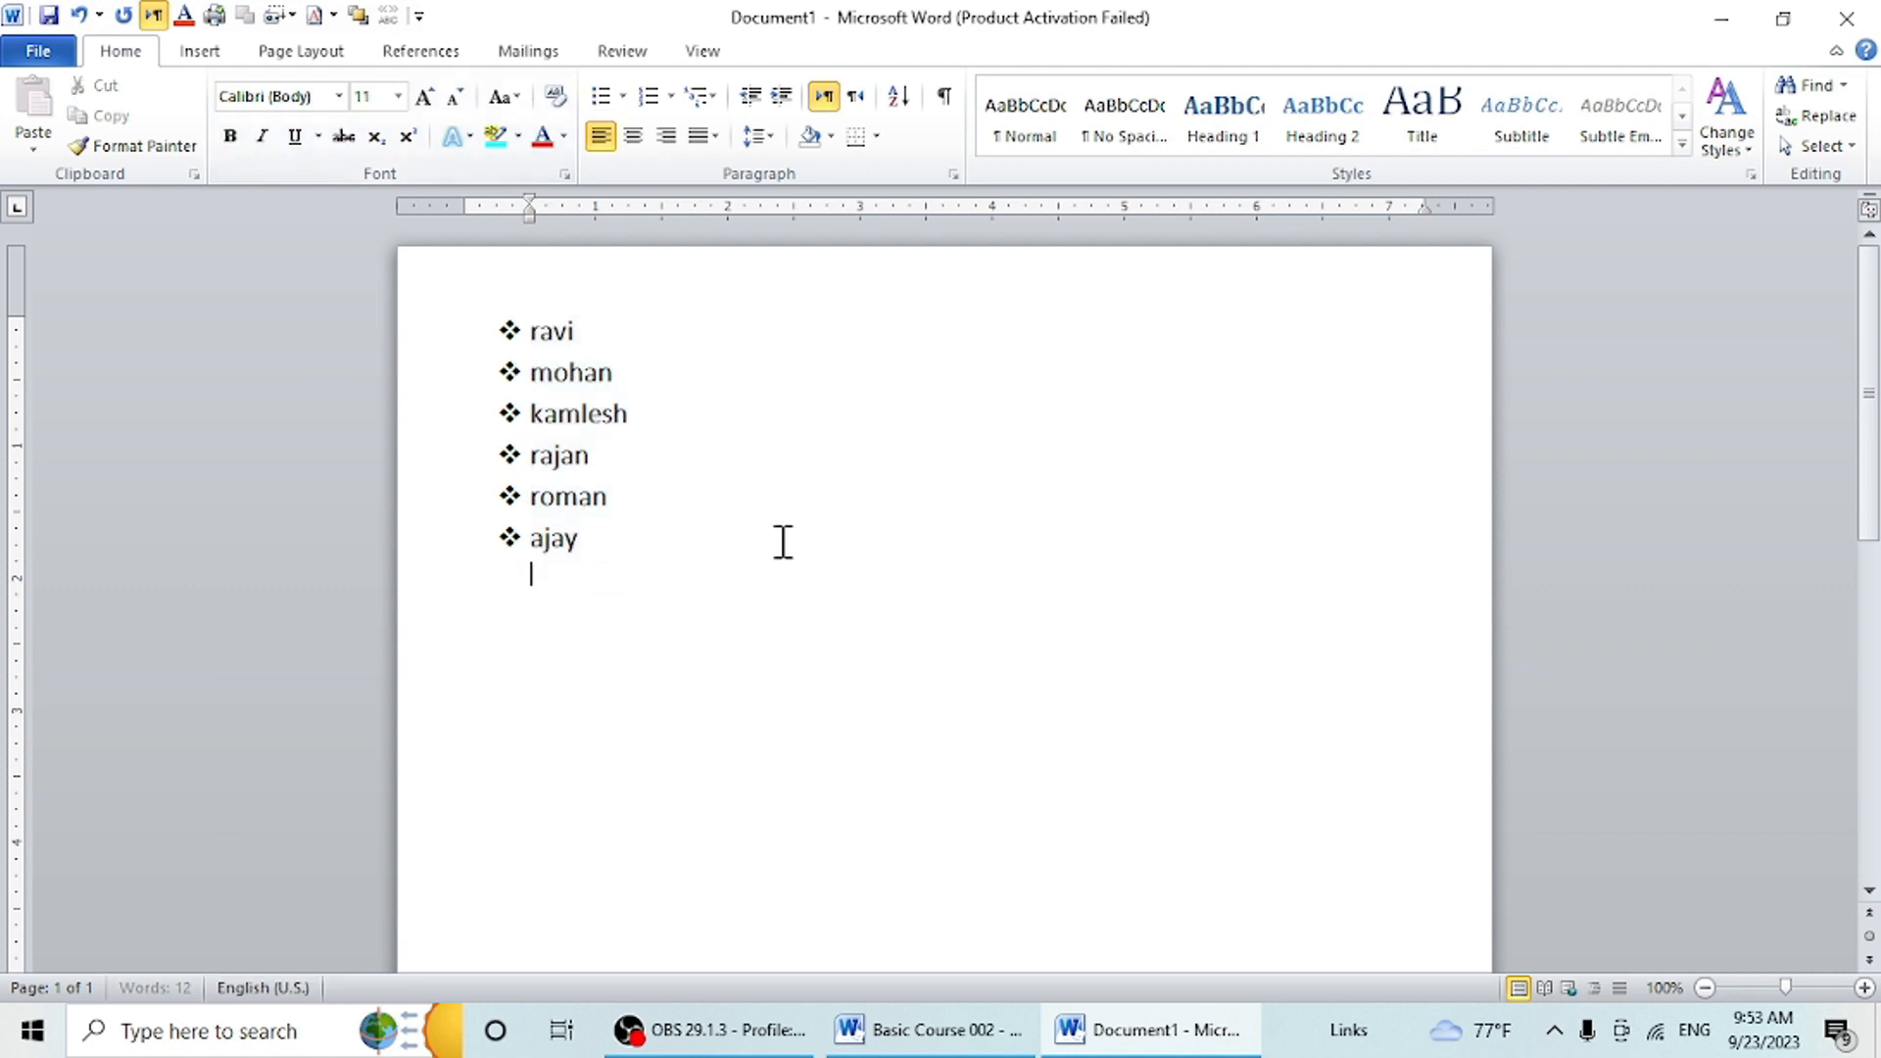
pyautogui.press('BackSpace')
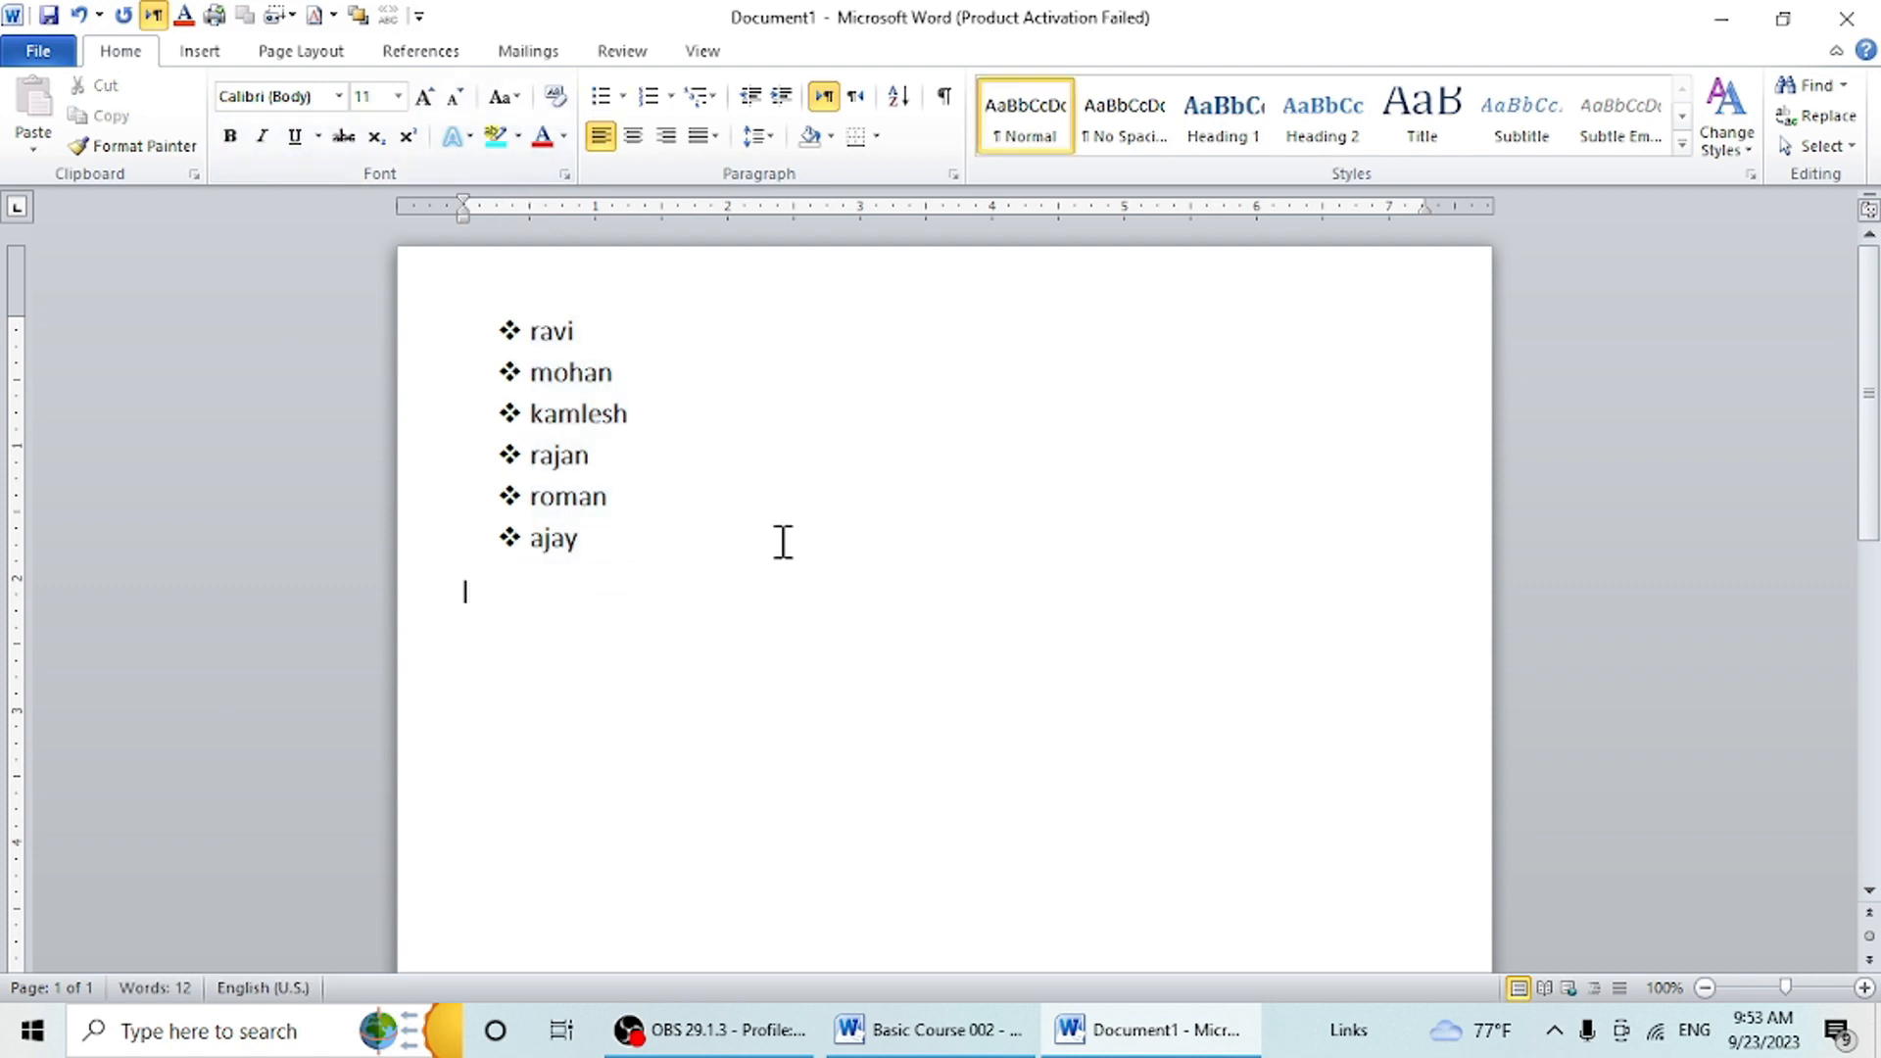
pyautogui.press('BackSpace')
pyautogui.press('Return')
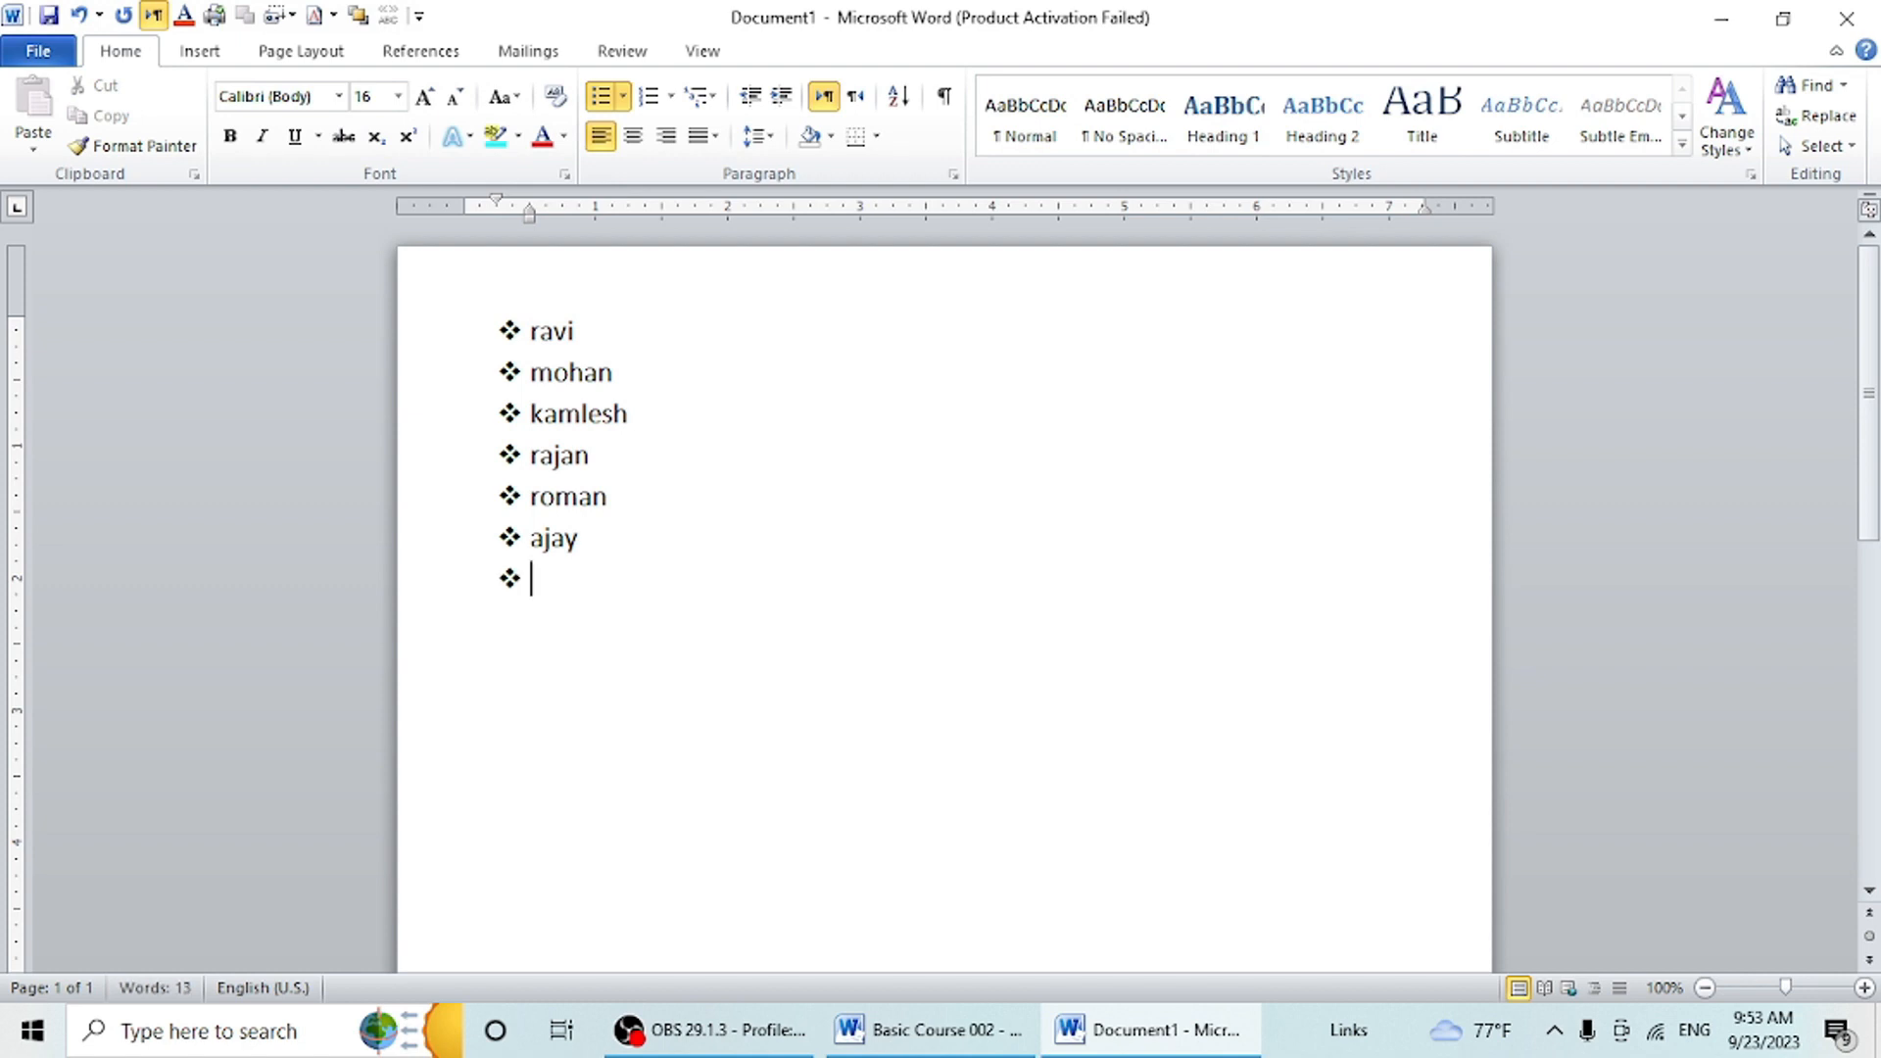
pyautogui.write('hgjh')
pyautogui.press('Return')
pyautogui.write('kjh')
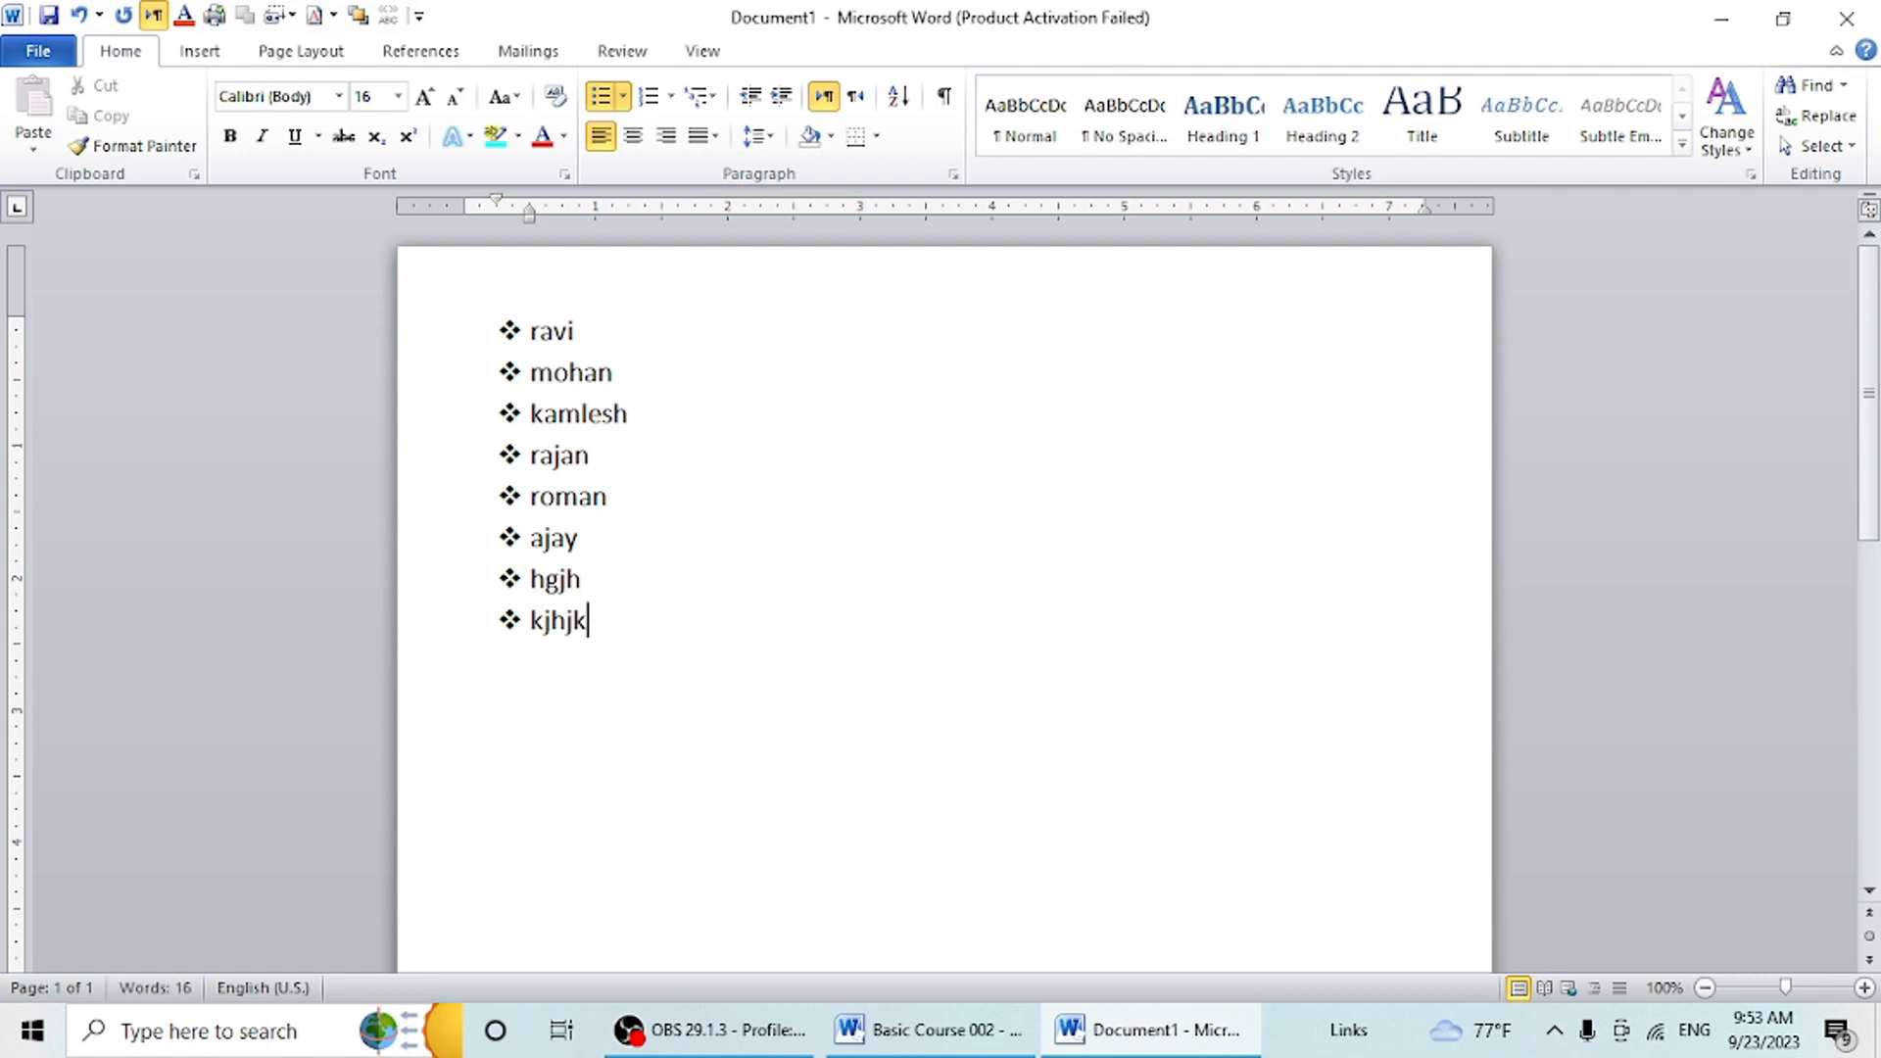
# - Delete the entire bulleted list, including the leftover bullet on the empty line
pyautogui.hotkey('ctrl', 'a')
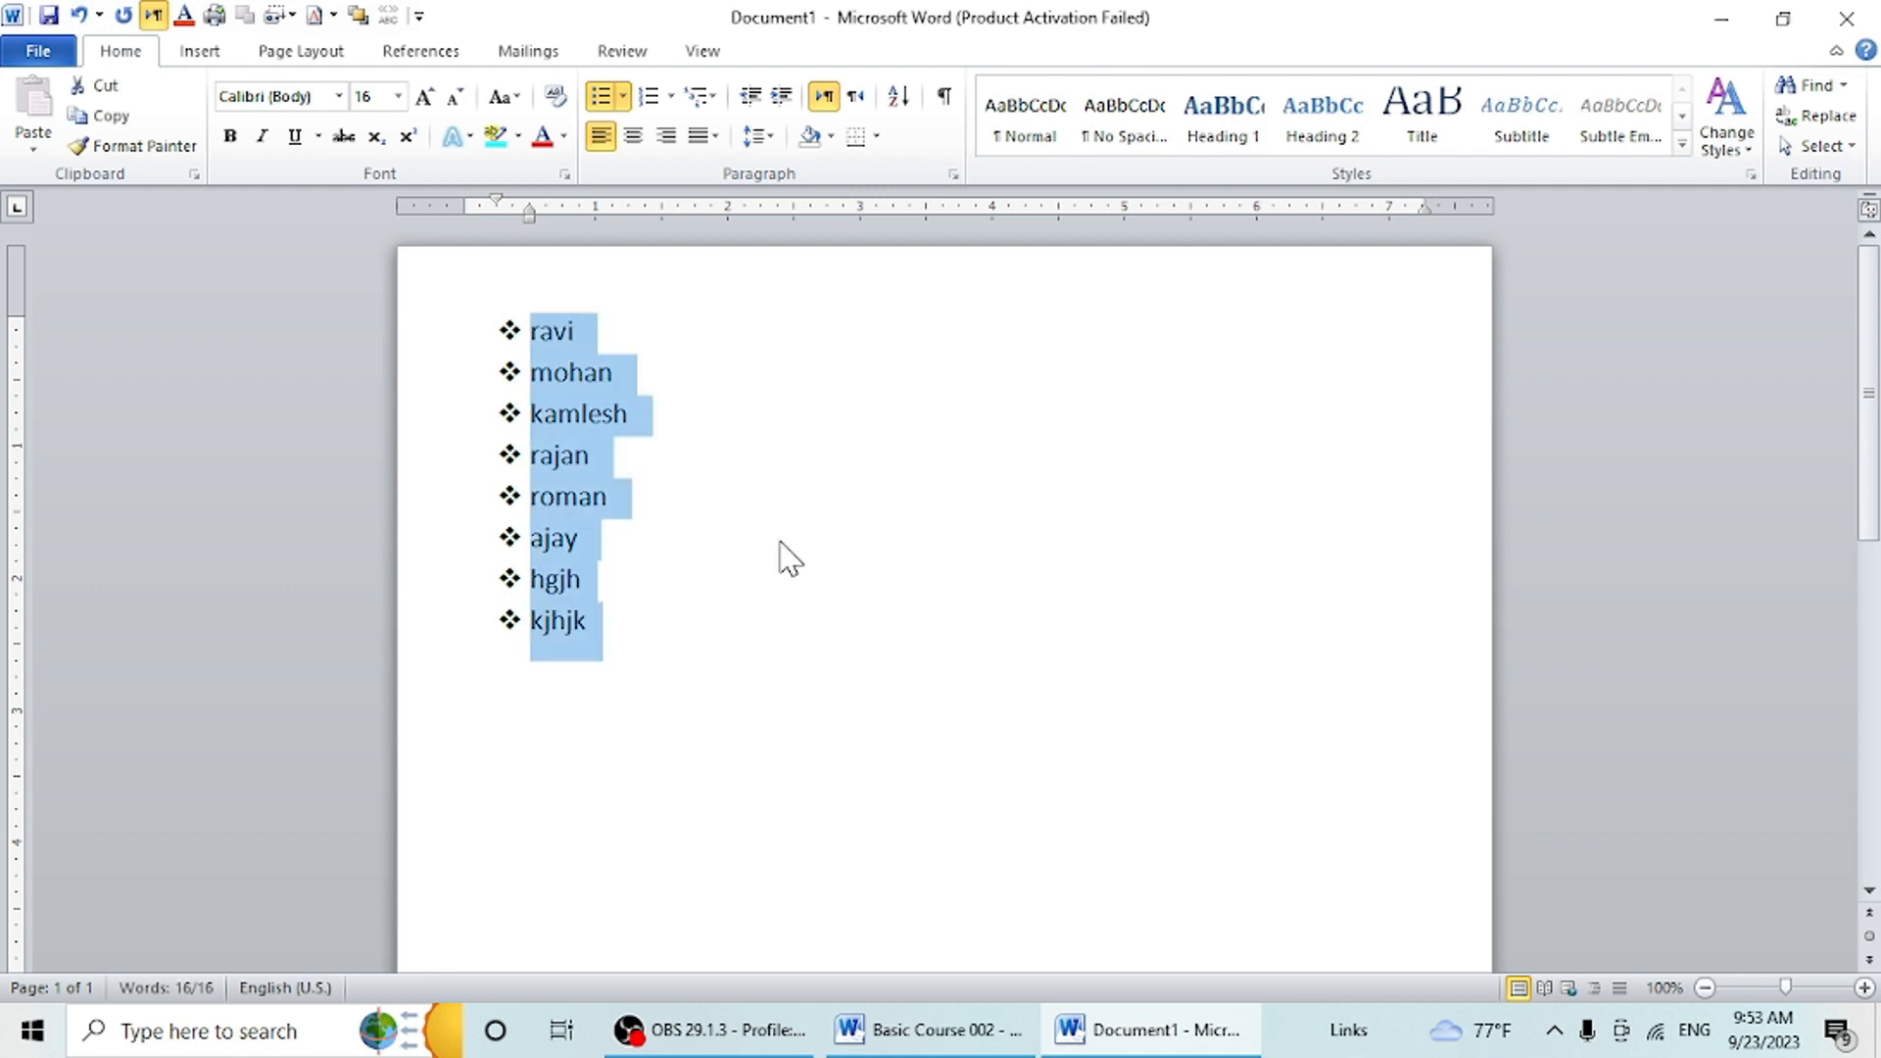
pyautogui.press('Delete')
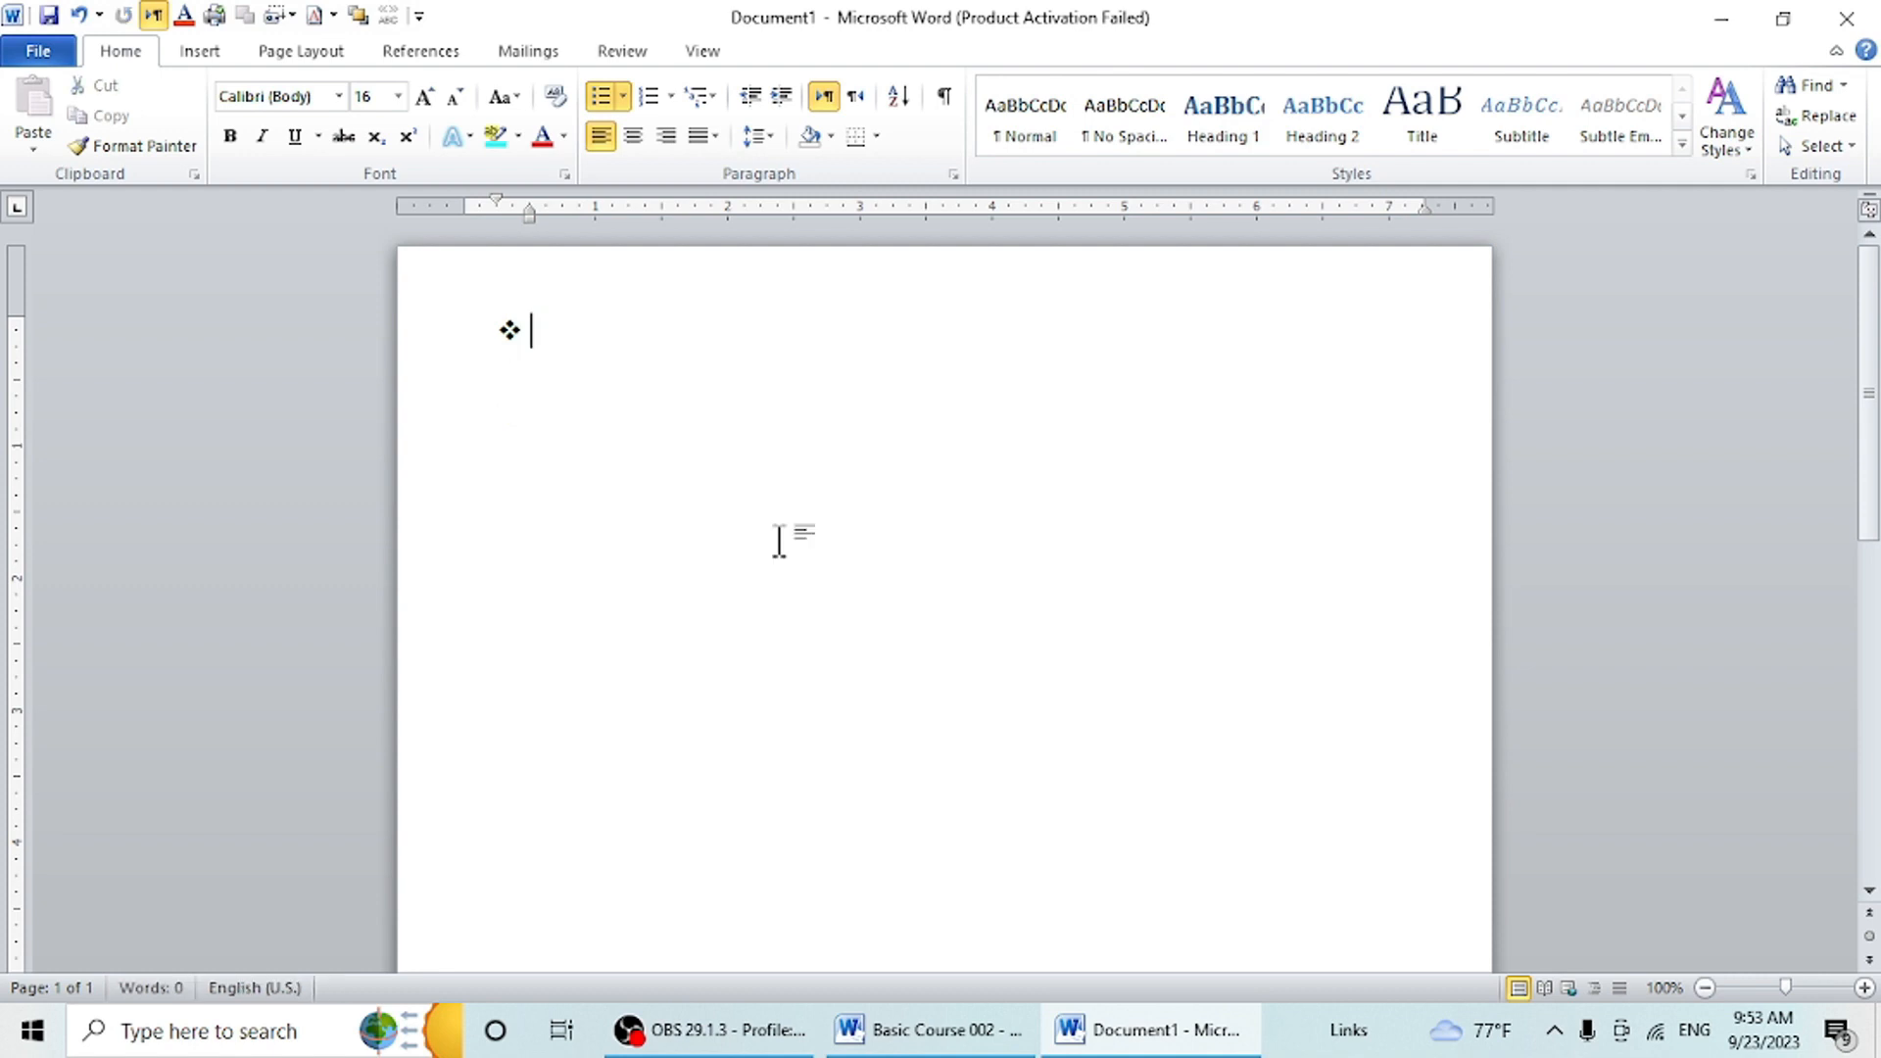
pyautogui.press('BackSpace')
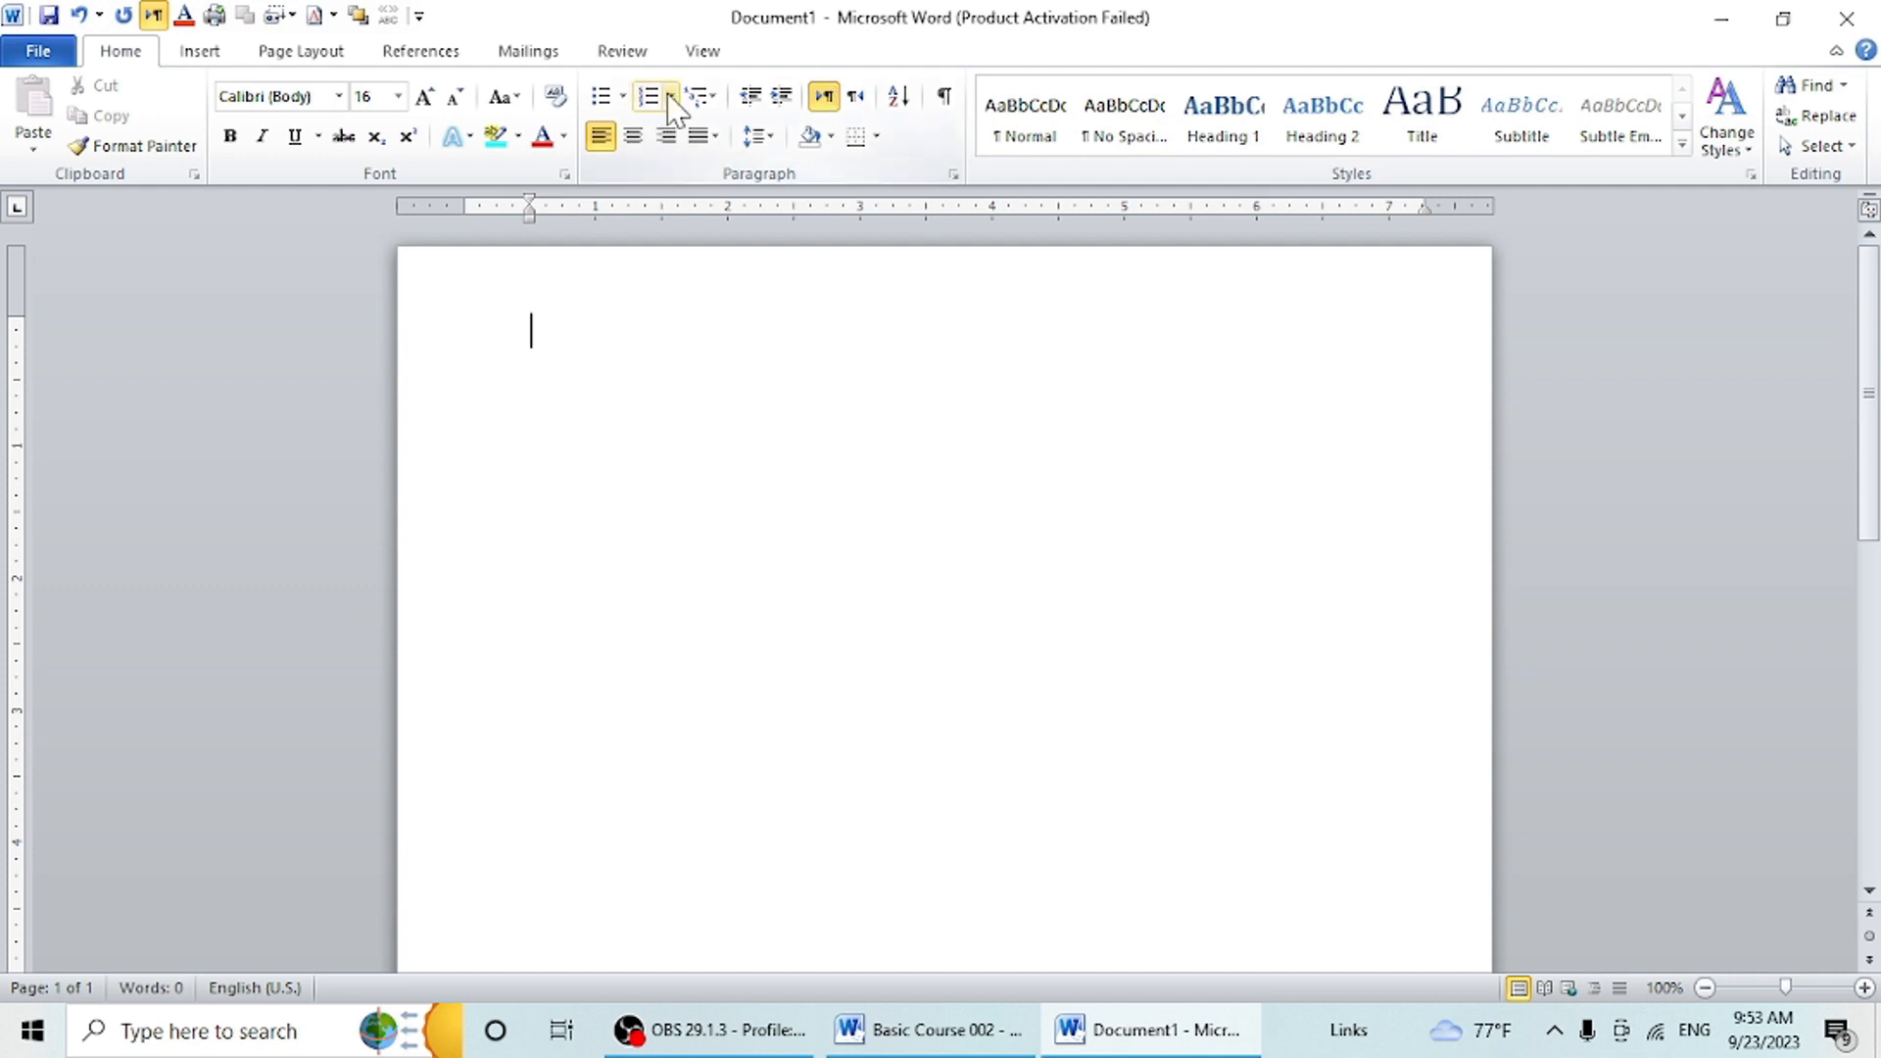
# - Create a numbered list in the 1. 2. 3. format with the items "hgjhgjh", "jkhkj", "kjhjk" and "kkl"
pyautogui.click(670, 96)
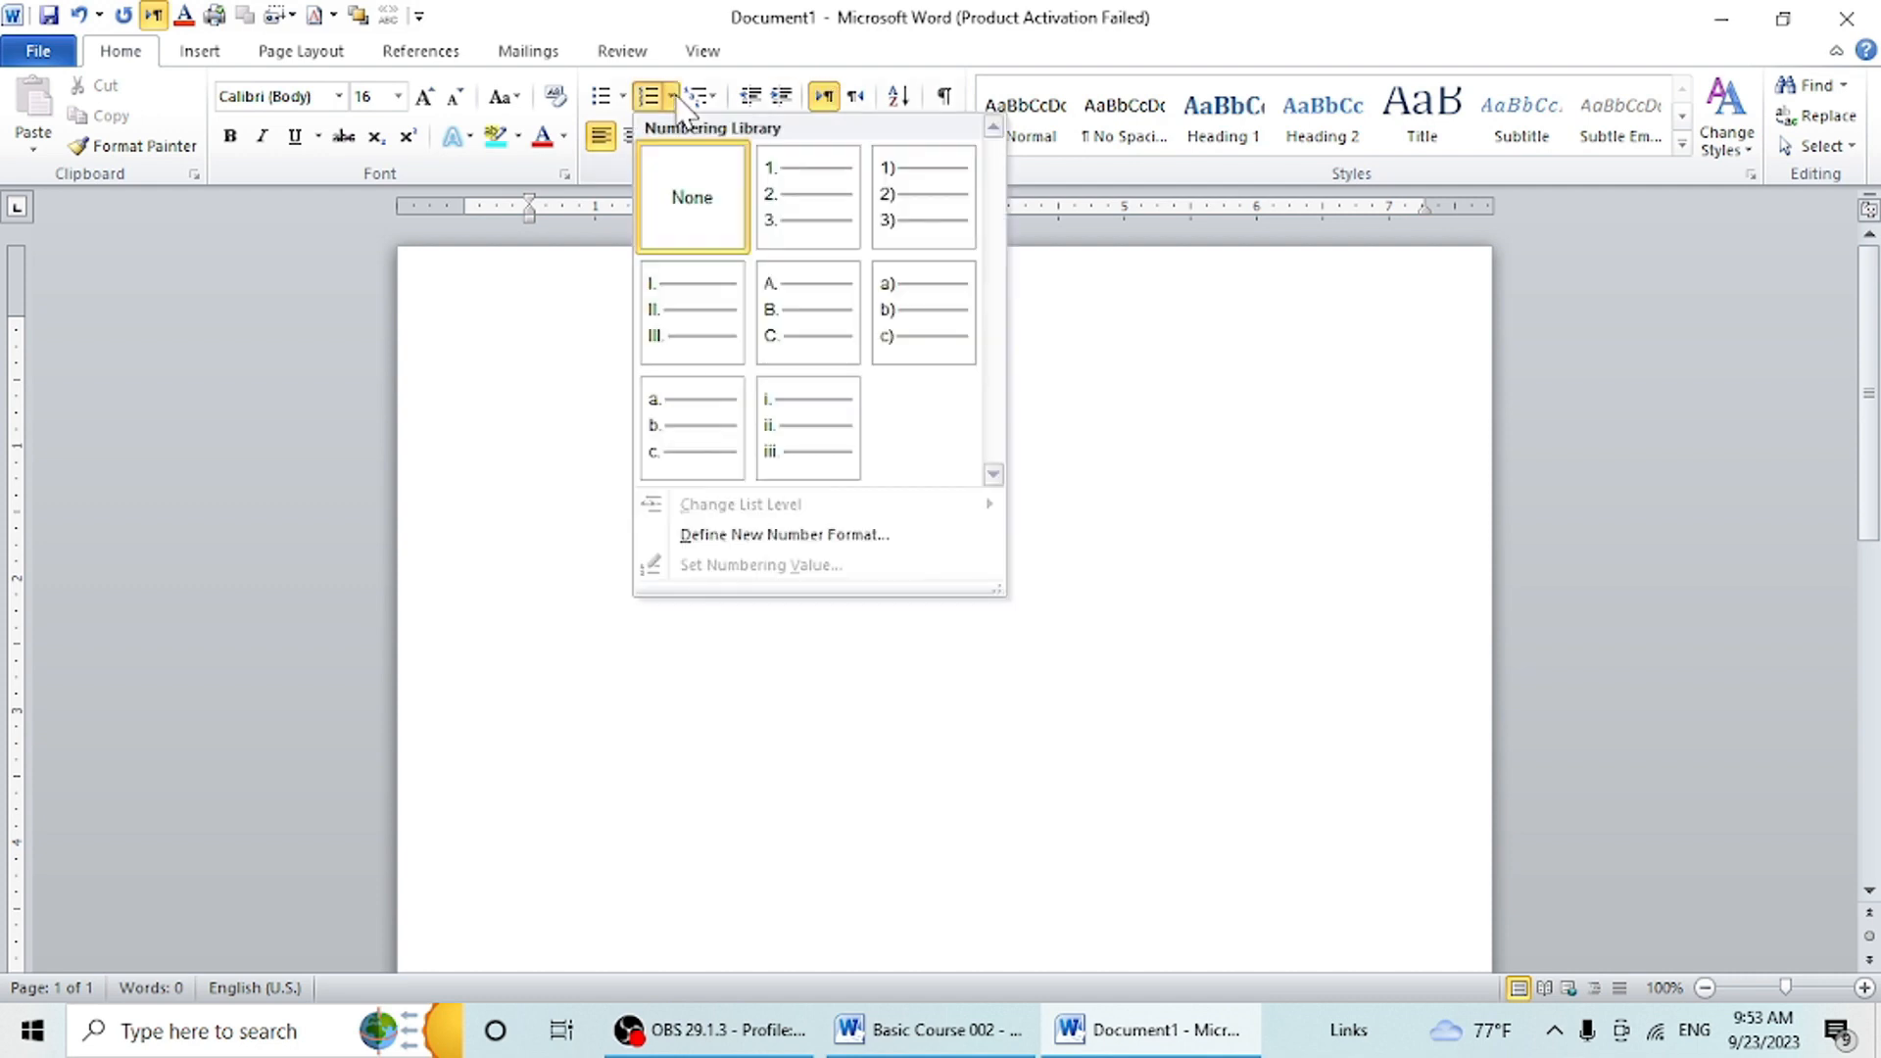
pyautogui.click(838, 225)
pyautogui.write('hgjhgjh')
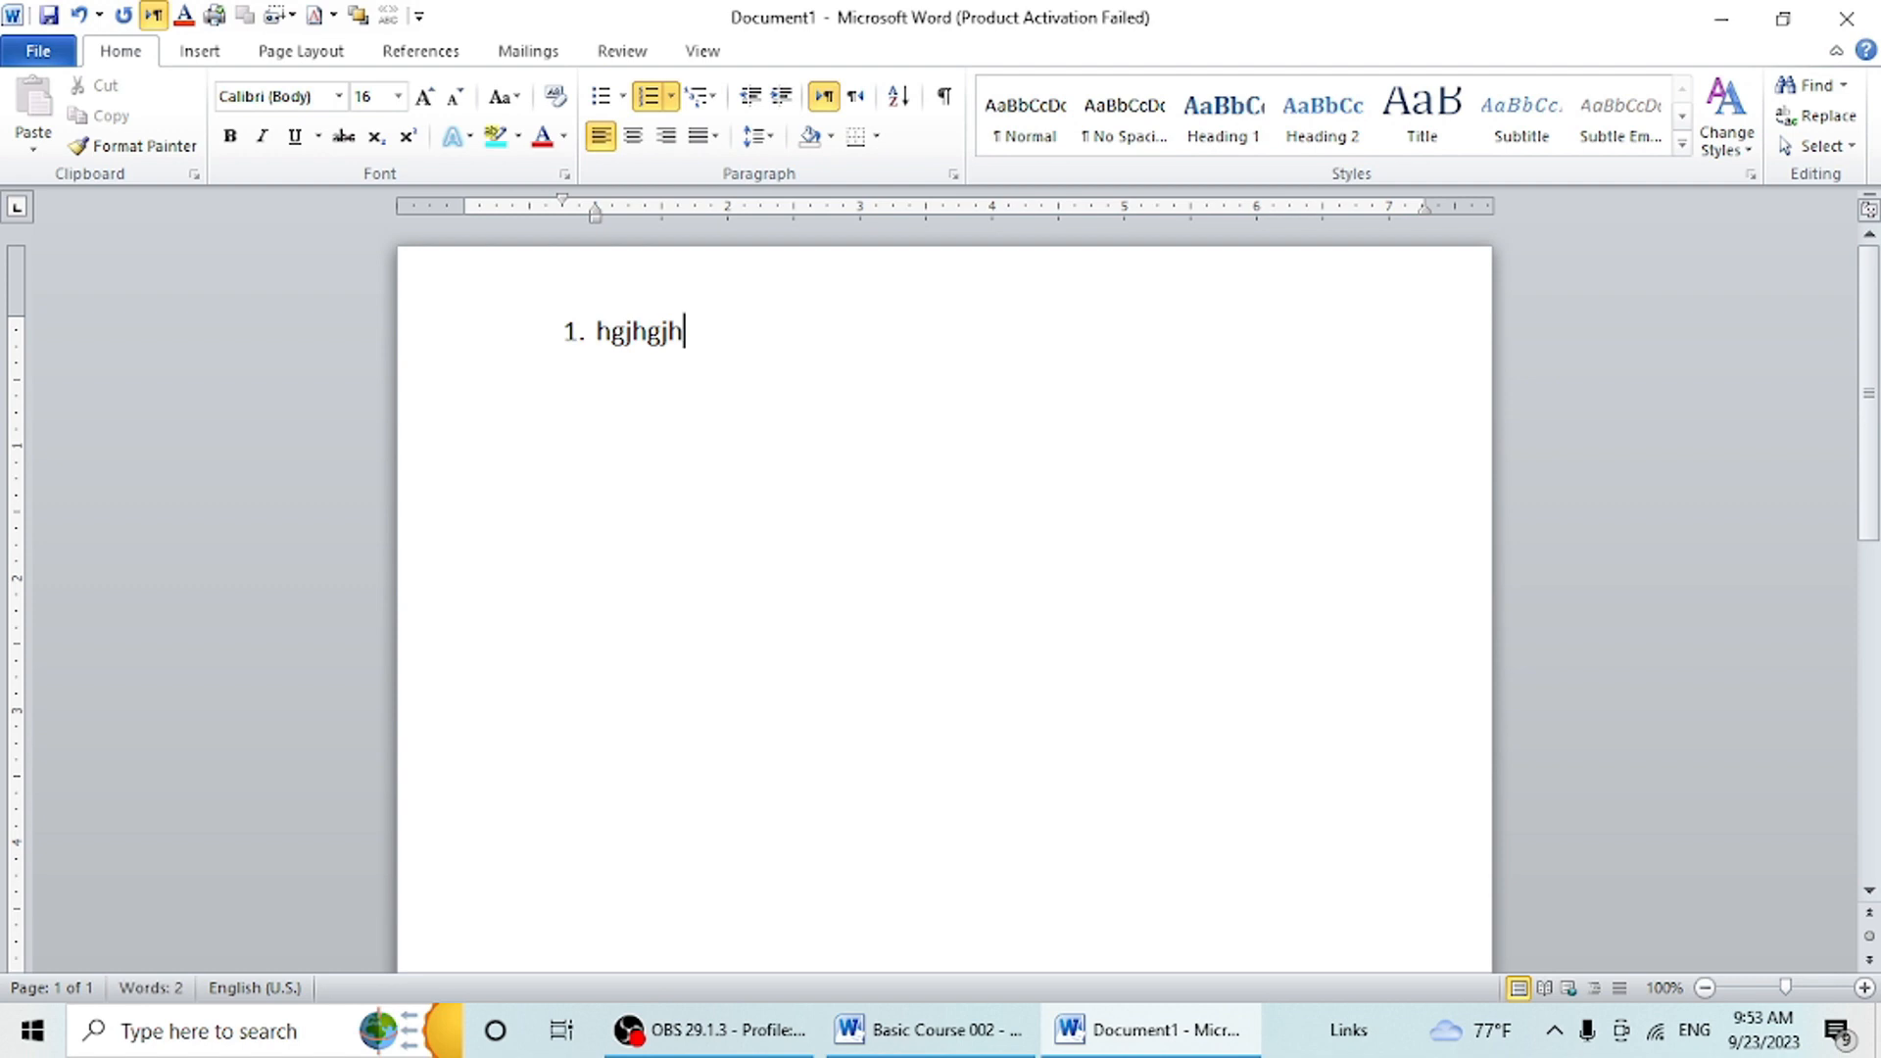
pyautogui.press('Return')
pyautogui.write('jkhkj')
pyautogui.press('Return')
pyautogui.write('kjhjk')
pyautogui.press('Return')
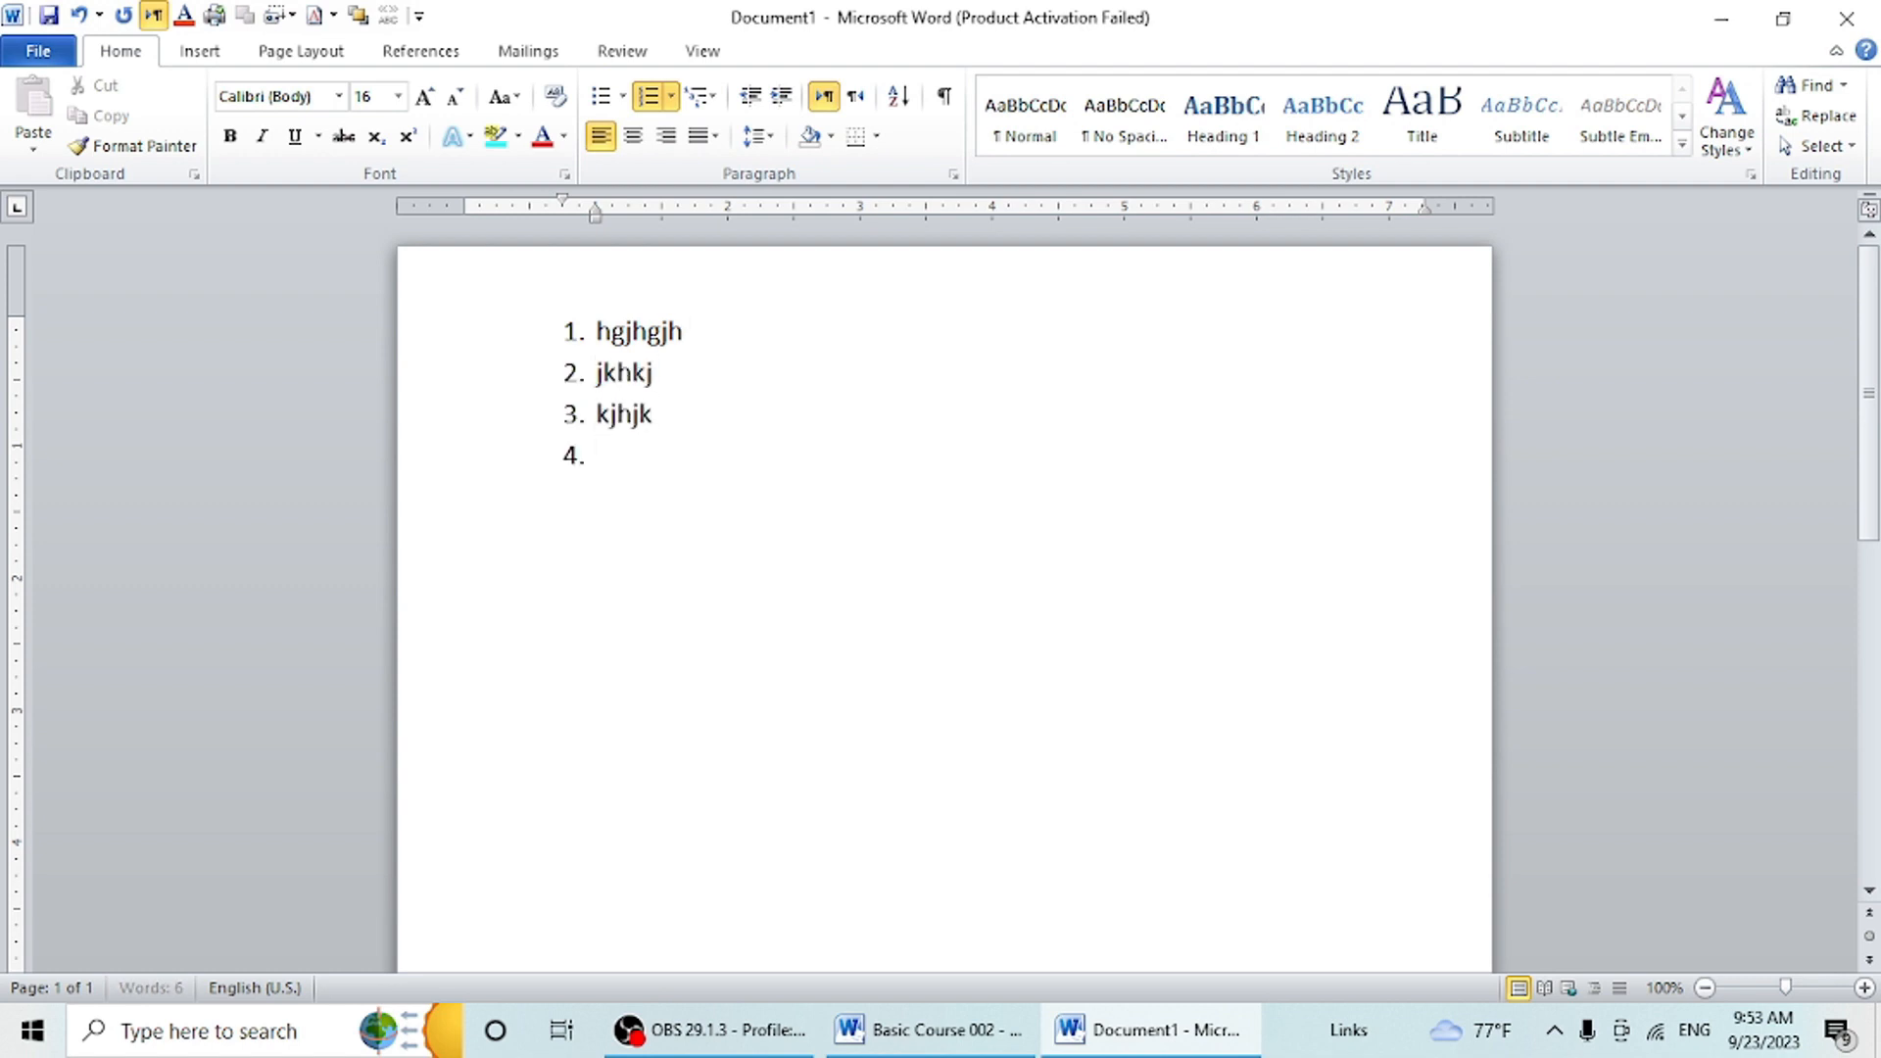
pyautogui.write('kkl')
pyautogui.press('Return')
# - Delete all items of the numbered list and remove its numbering
pyautogui.moveTo(596, 443); pyautogui.dragTo(404, 294)
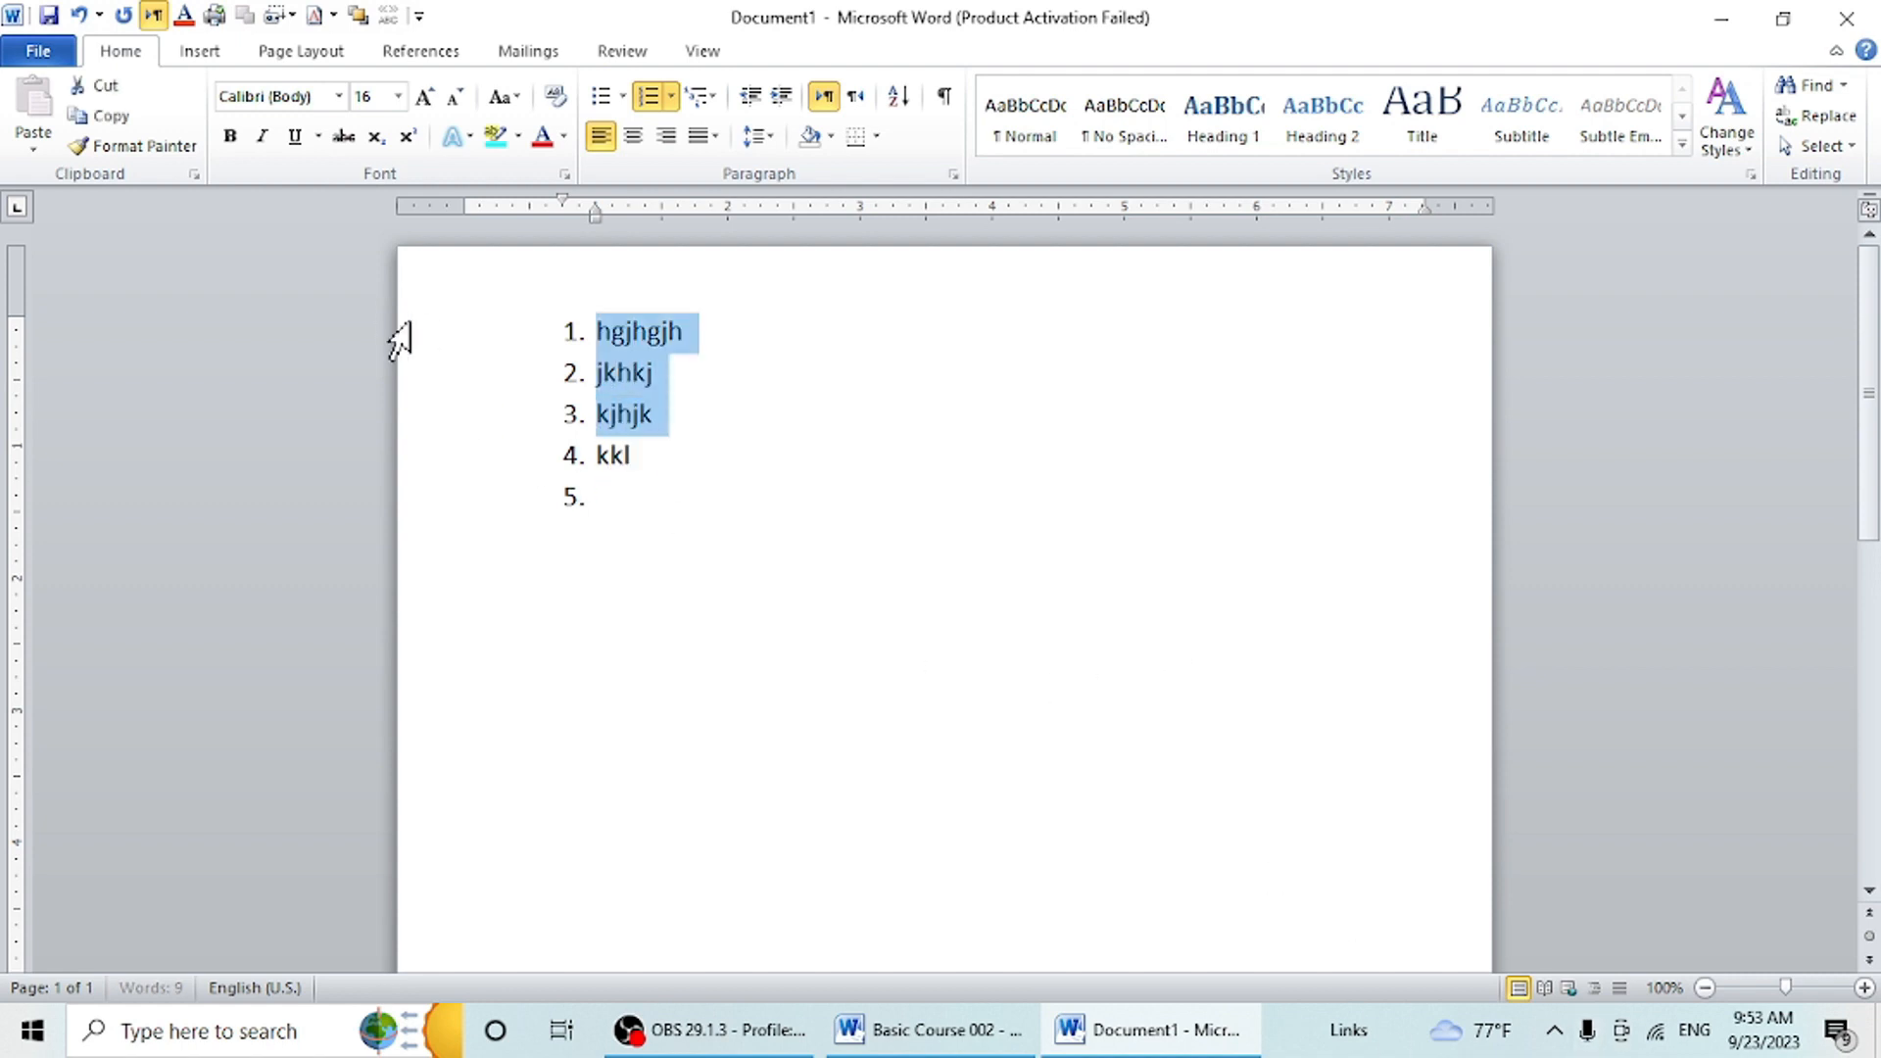
pyautogui.press('BackSpace')
pyautogui.click(621, 380)
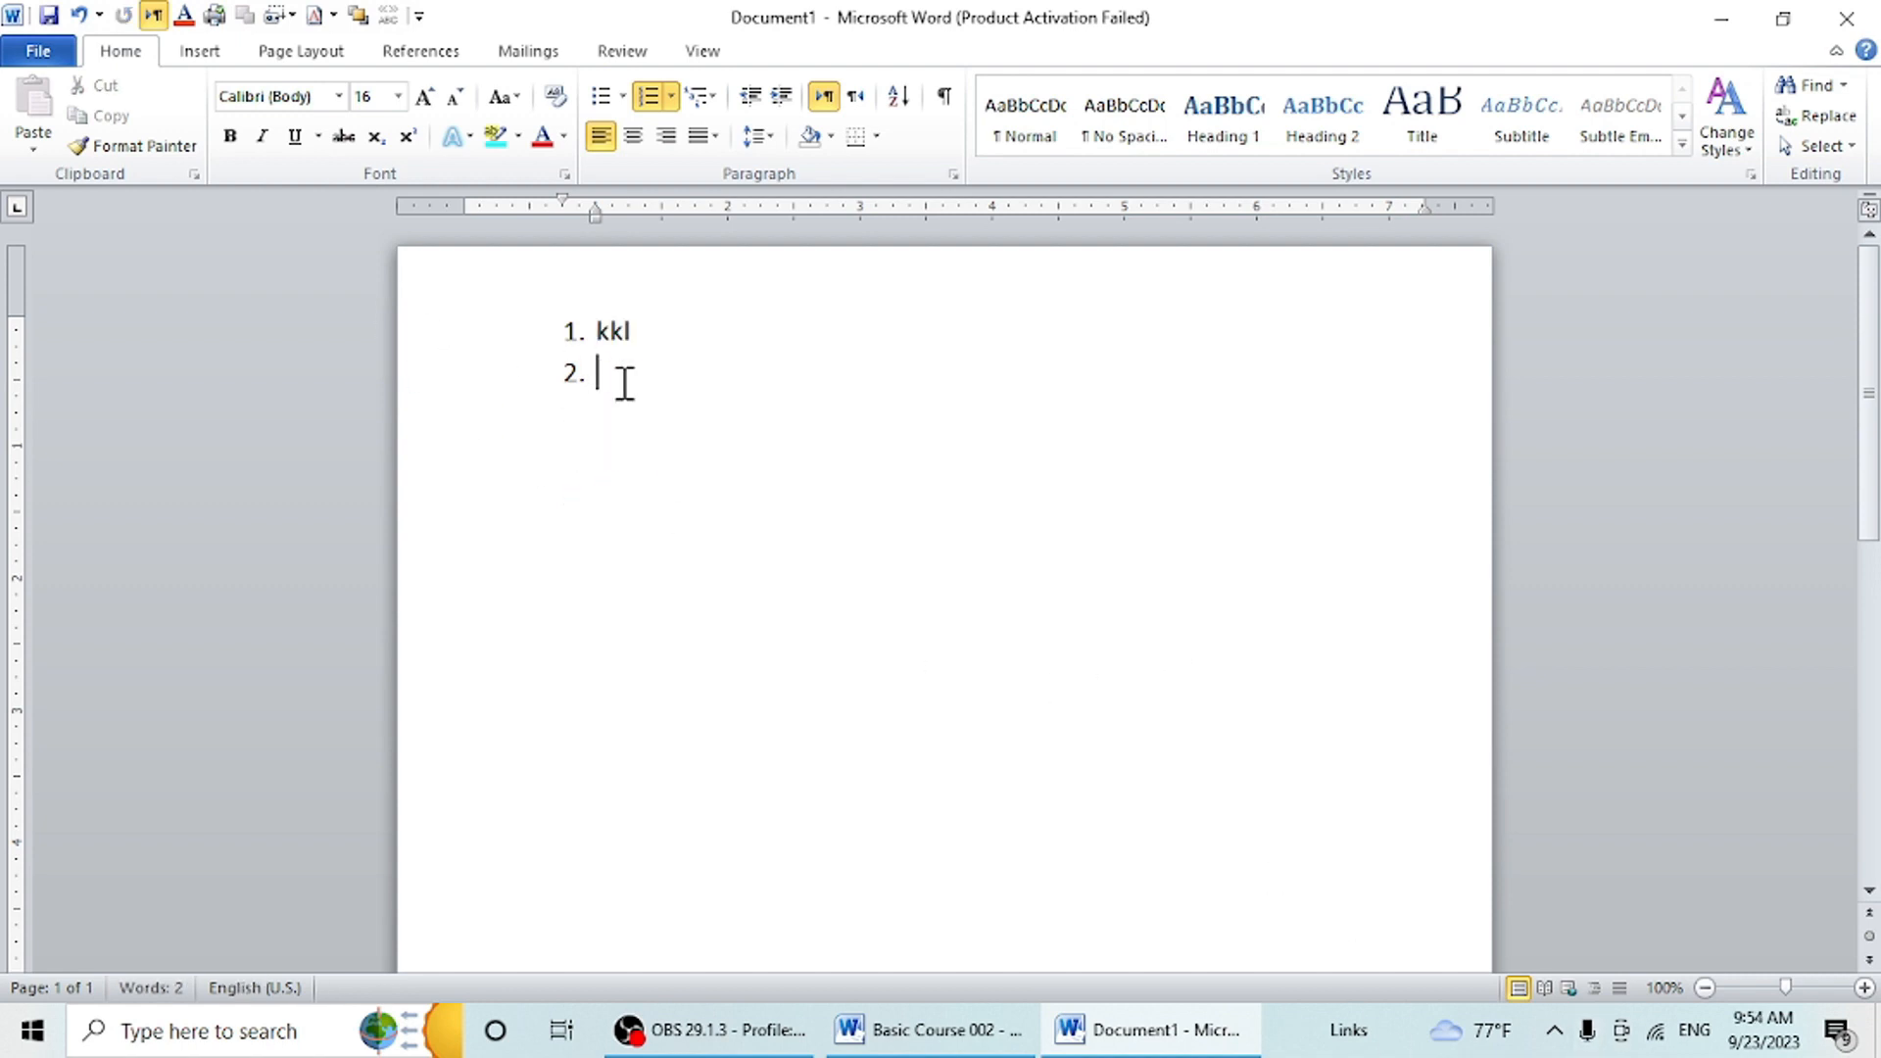
pyautogui.press('Return')
pyautogui.press('BackSpace')
pyautogui.press('BackSpace')
pyautogui.press('BackSpace')
pyautogui.press('BackSpace')
pyautogui.press('BackSpace')
pyautogui.press('BackSpace')
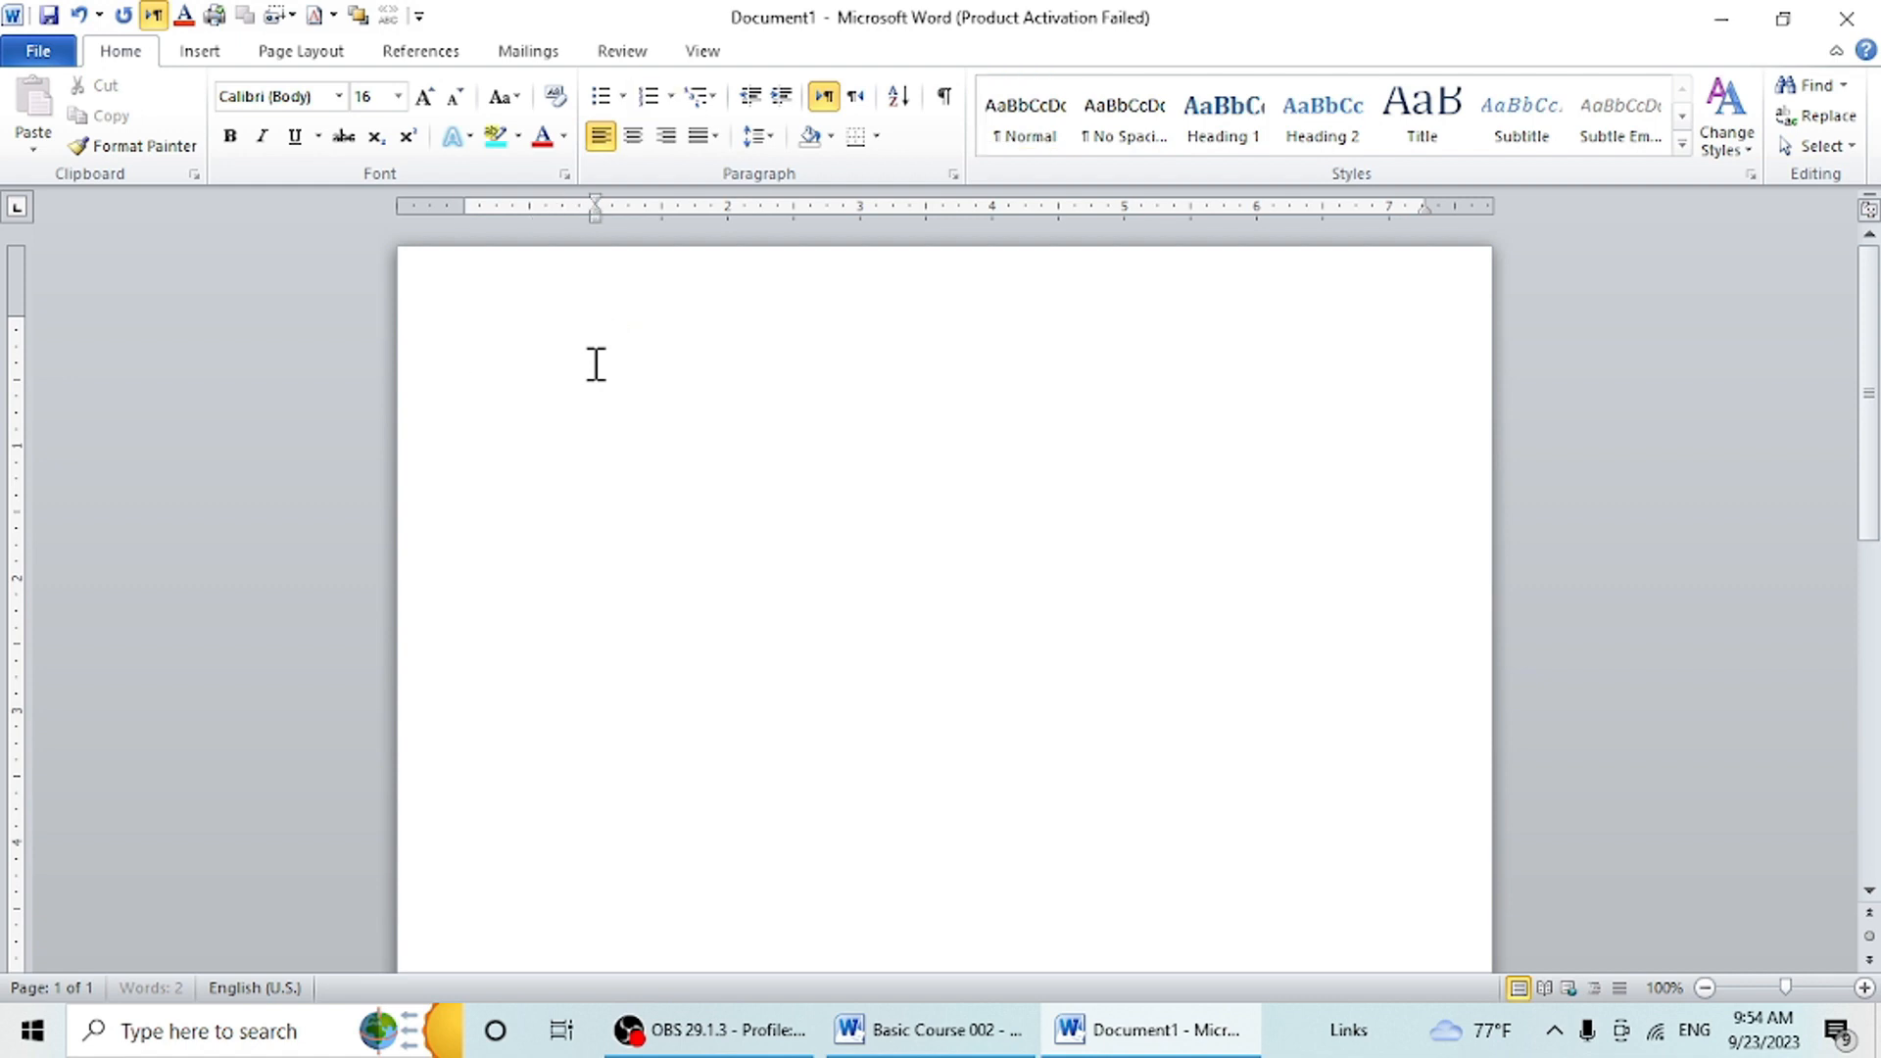
pyautogui.click(713, 109)
pyautogui.click(714, 109)
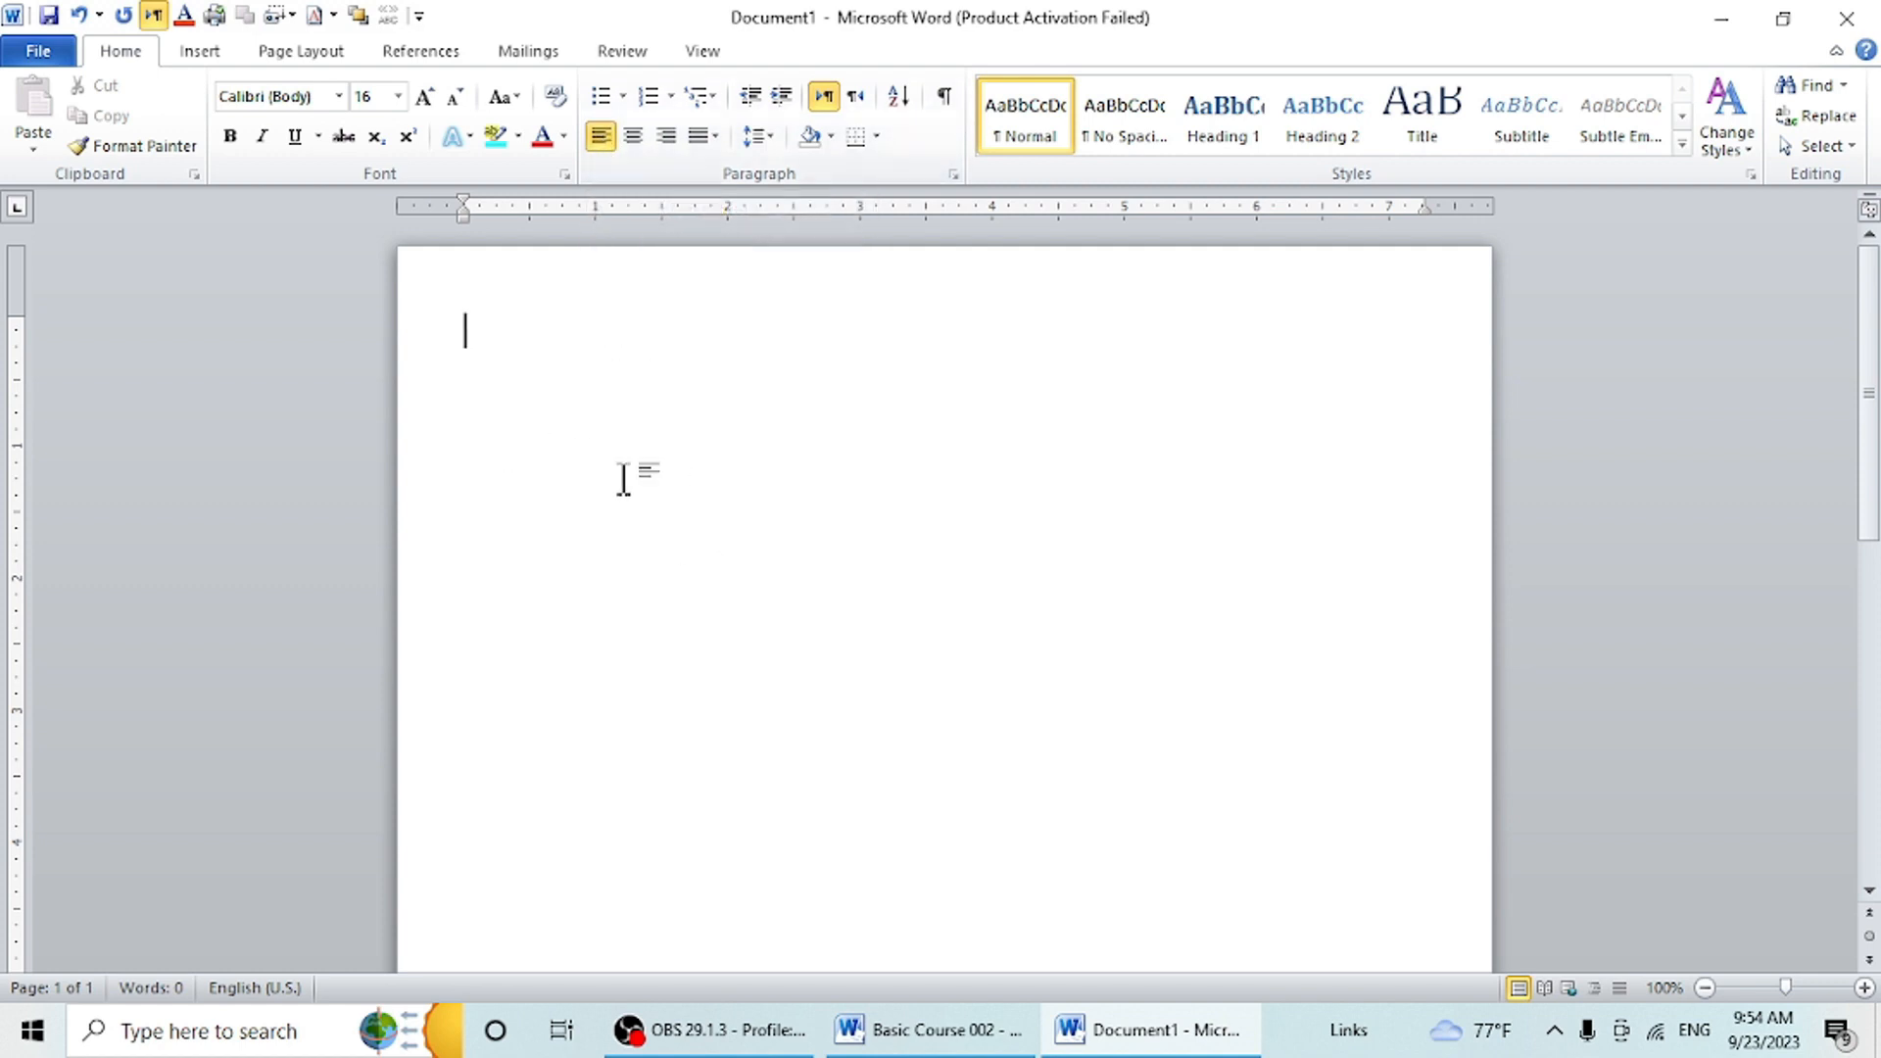
# - Enter the sample text "jhgjhgjh" on the first line of the empty page
pyautogui.write('jhgjhgjh')
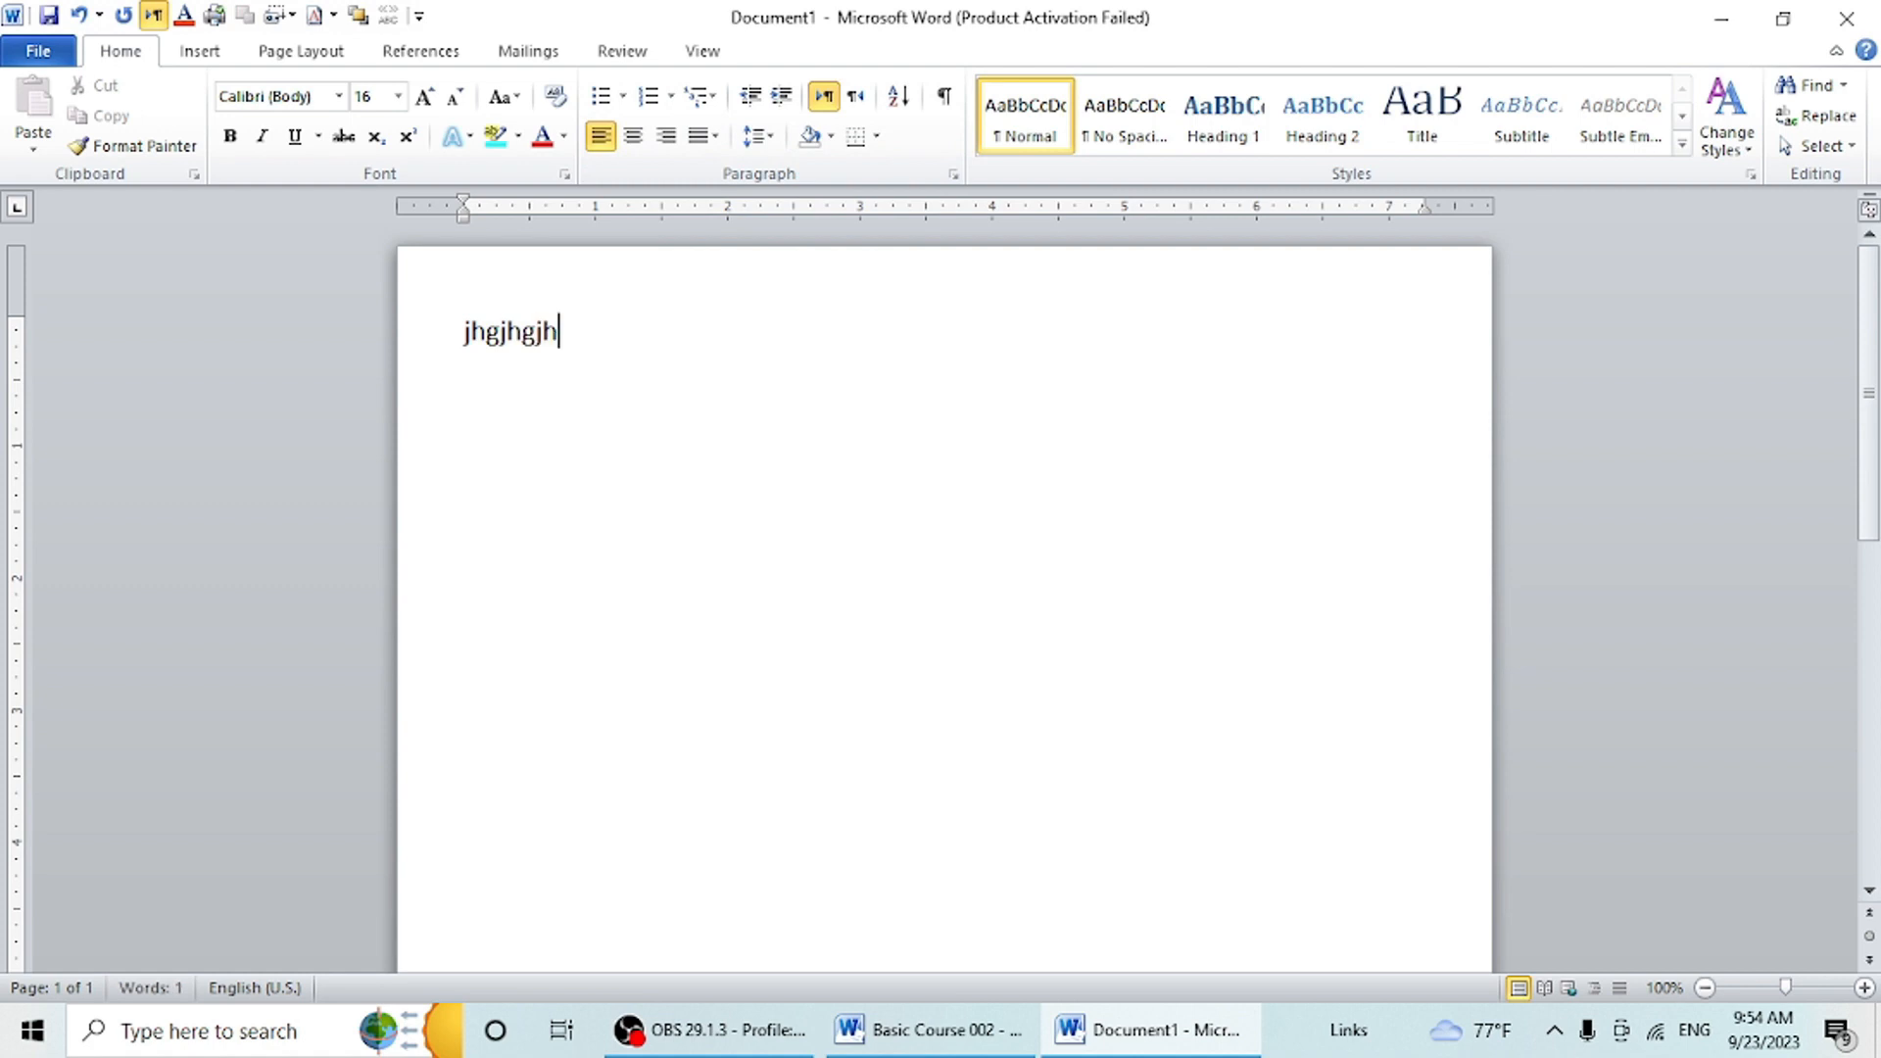
# - Center the first line and add the centered lines "jhjkh" and "hjk" below it
pyautogui.click(642, 137)
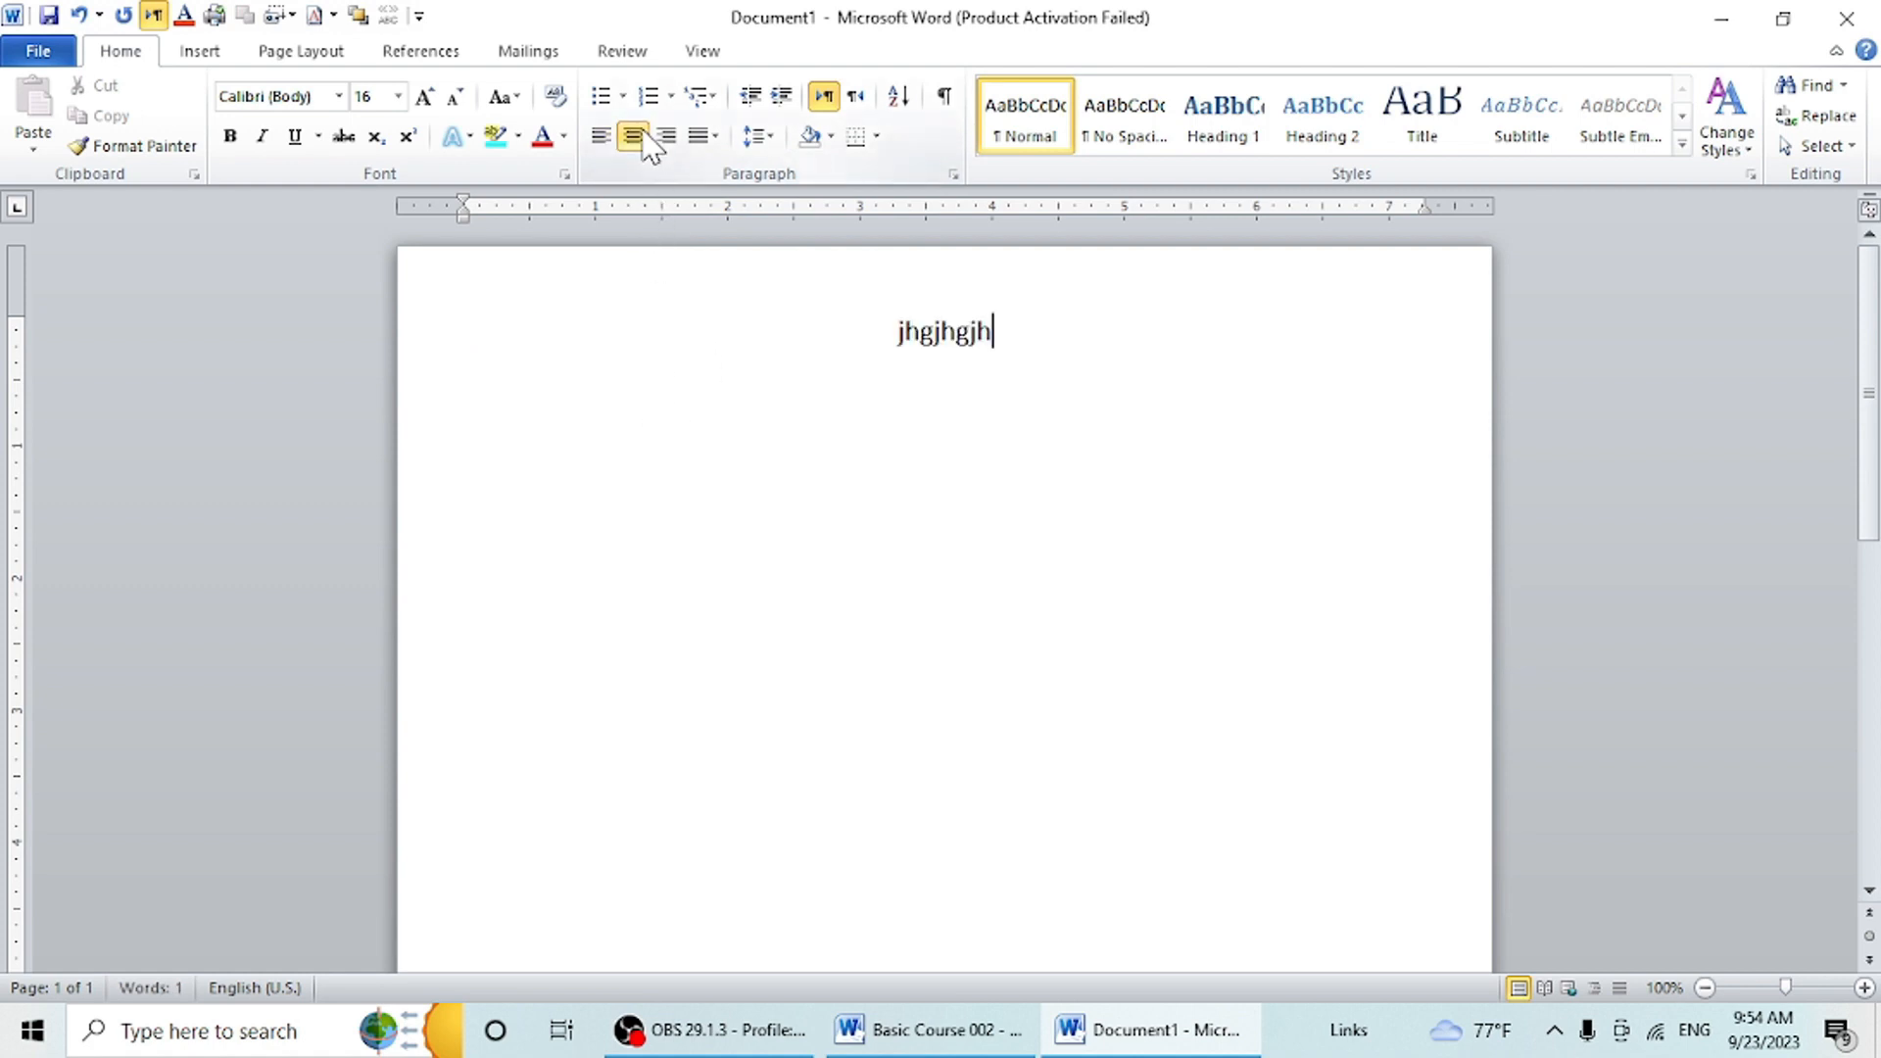
pyautogui.press('Return')
pyautogui.write('jhjkh')
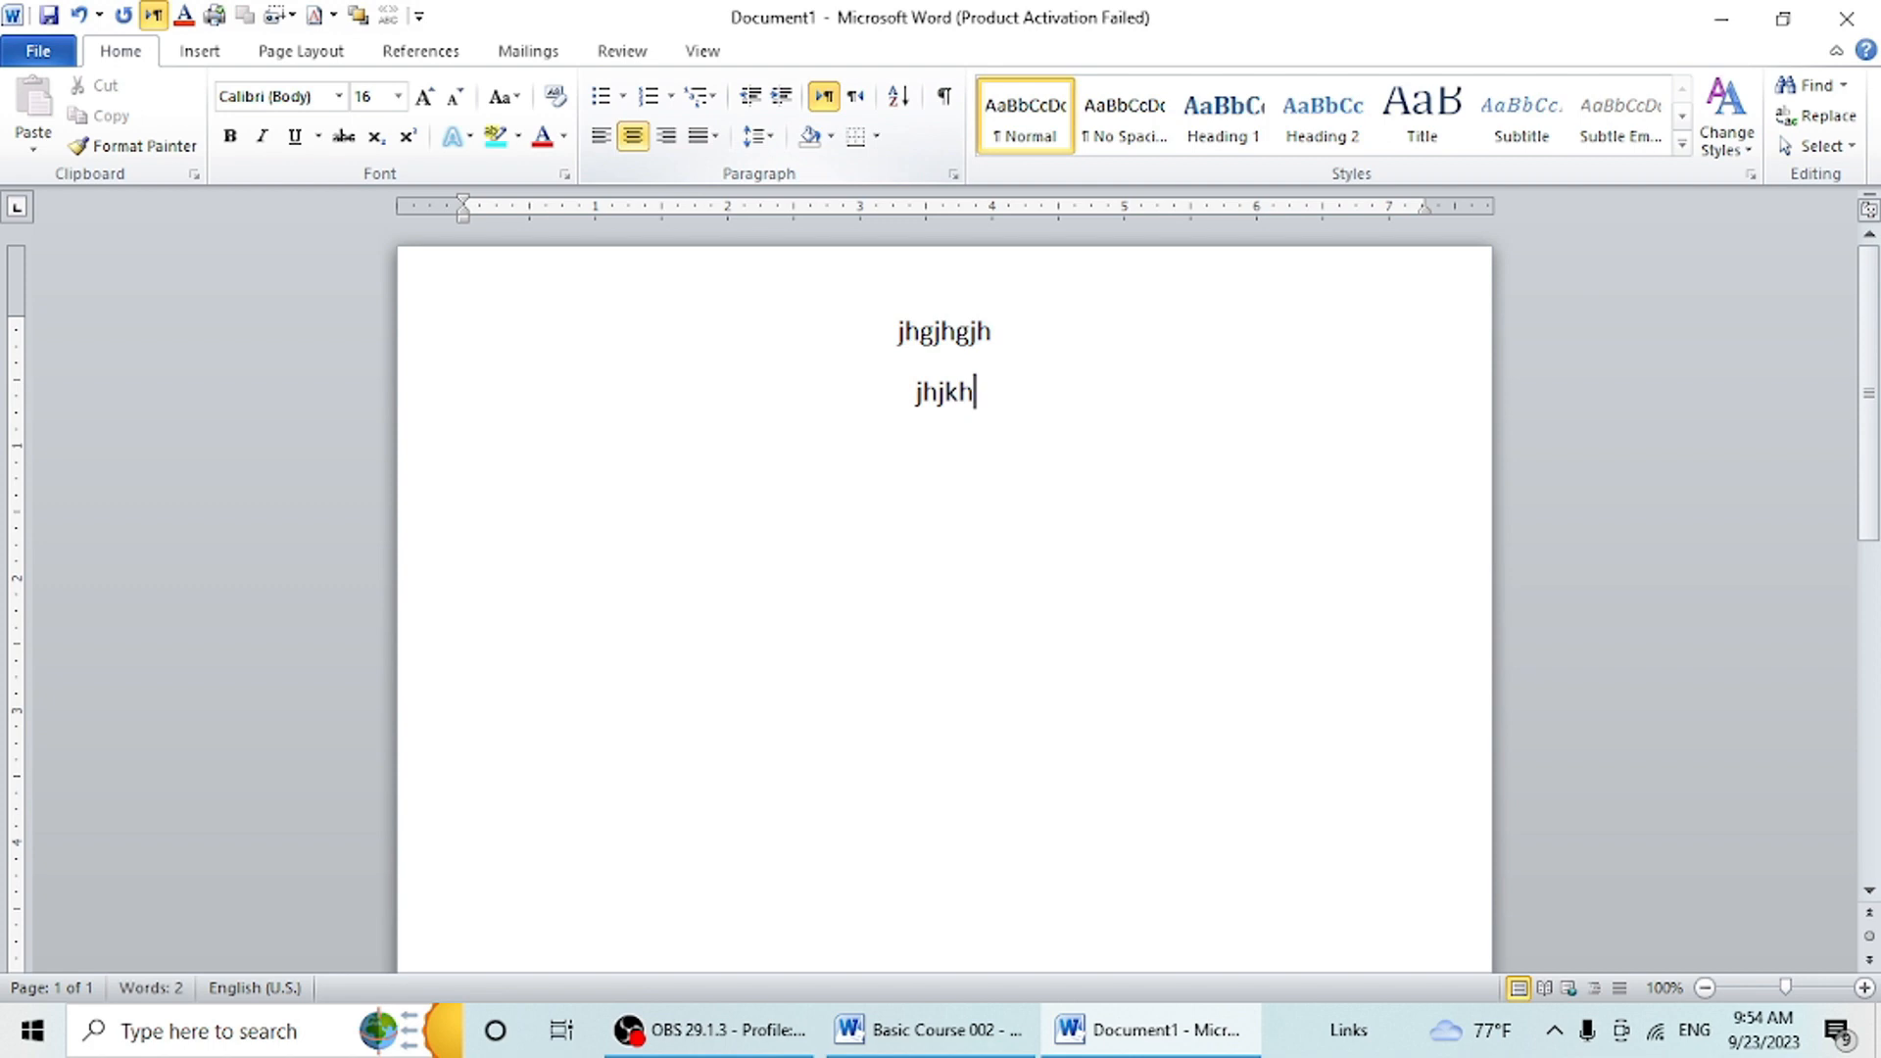
pyautogui.press('Return')
pyautogui.write('hjk')
# - Right-align the "hjk" line and add the lines "jhjkhjk", "kjhjkh", "jhjkhkj" and "jhj" below it
pyautogui.click(672, 140)
pyautogui.press('Return')
pyautogui.write('jhjk')
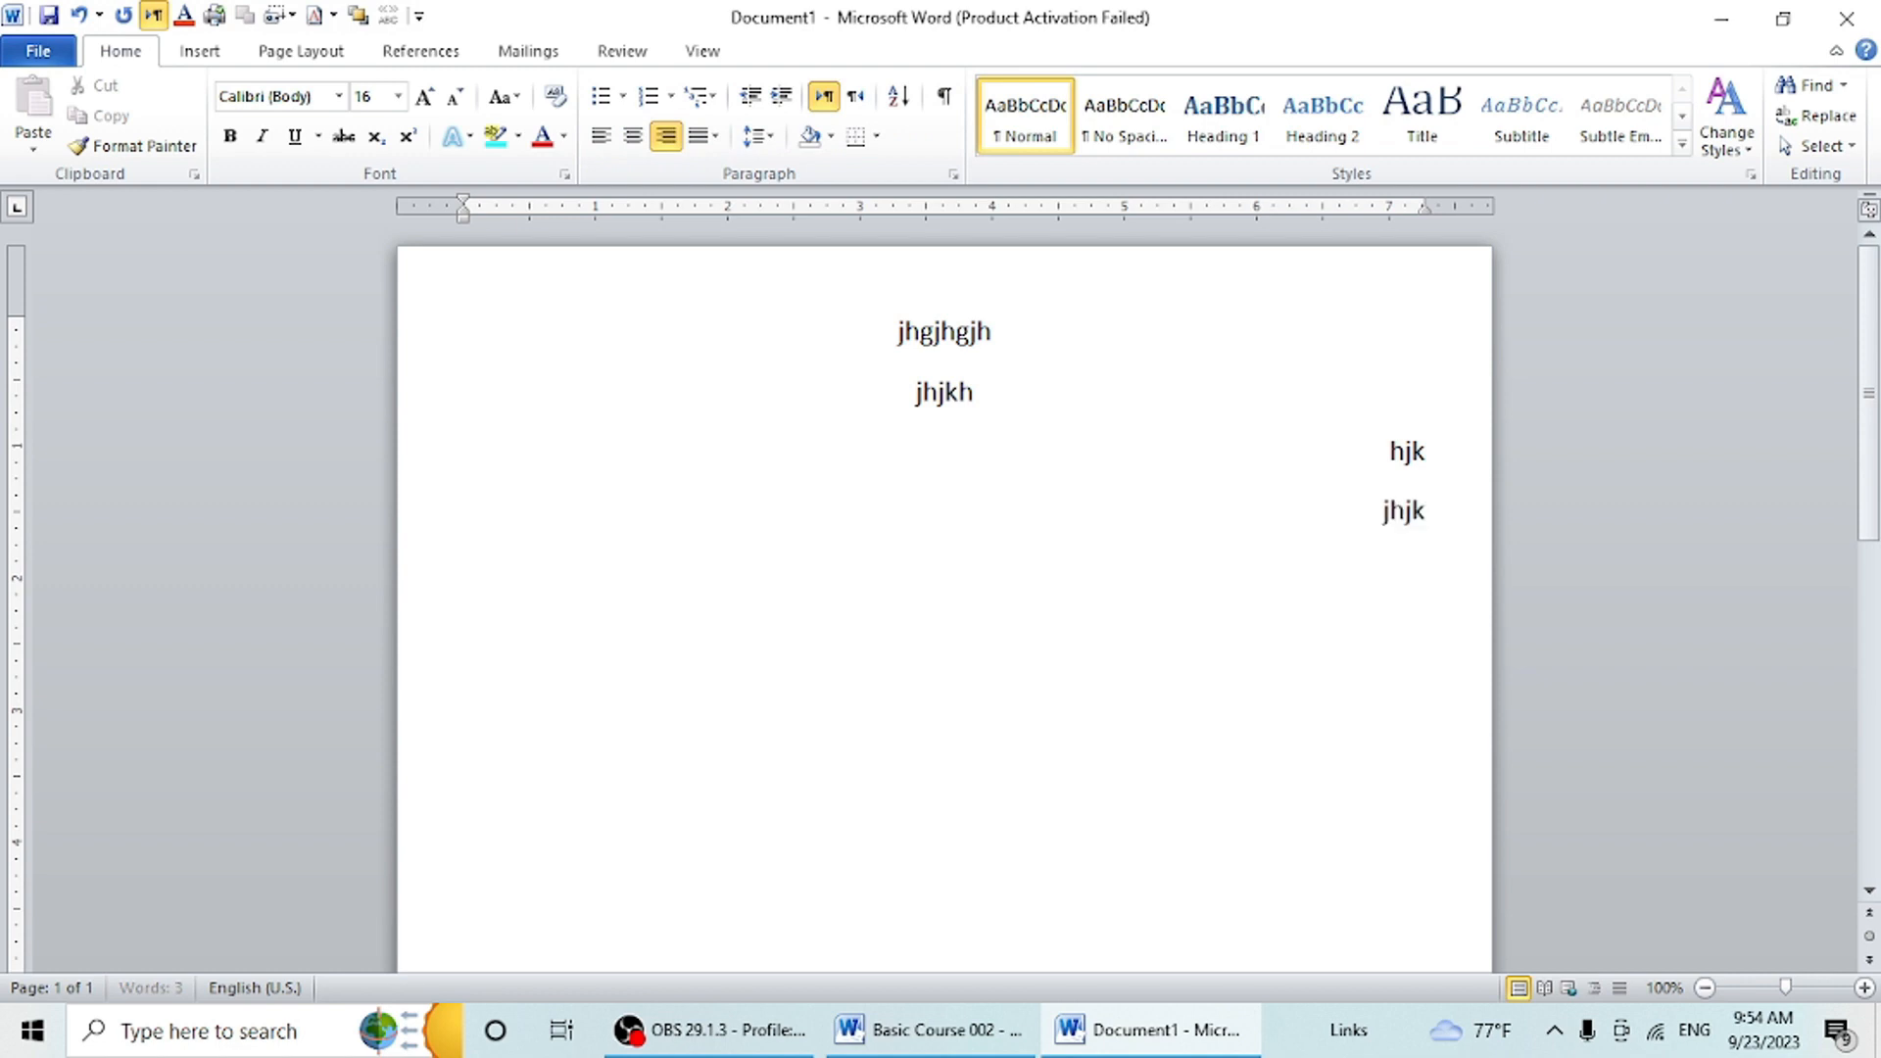
pyautogui.write('hjk kjhjkh')
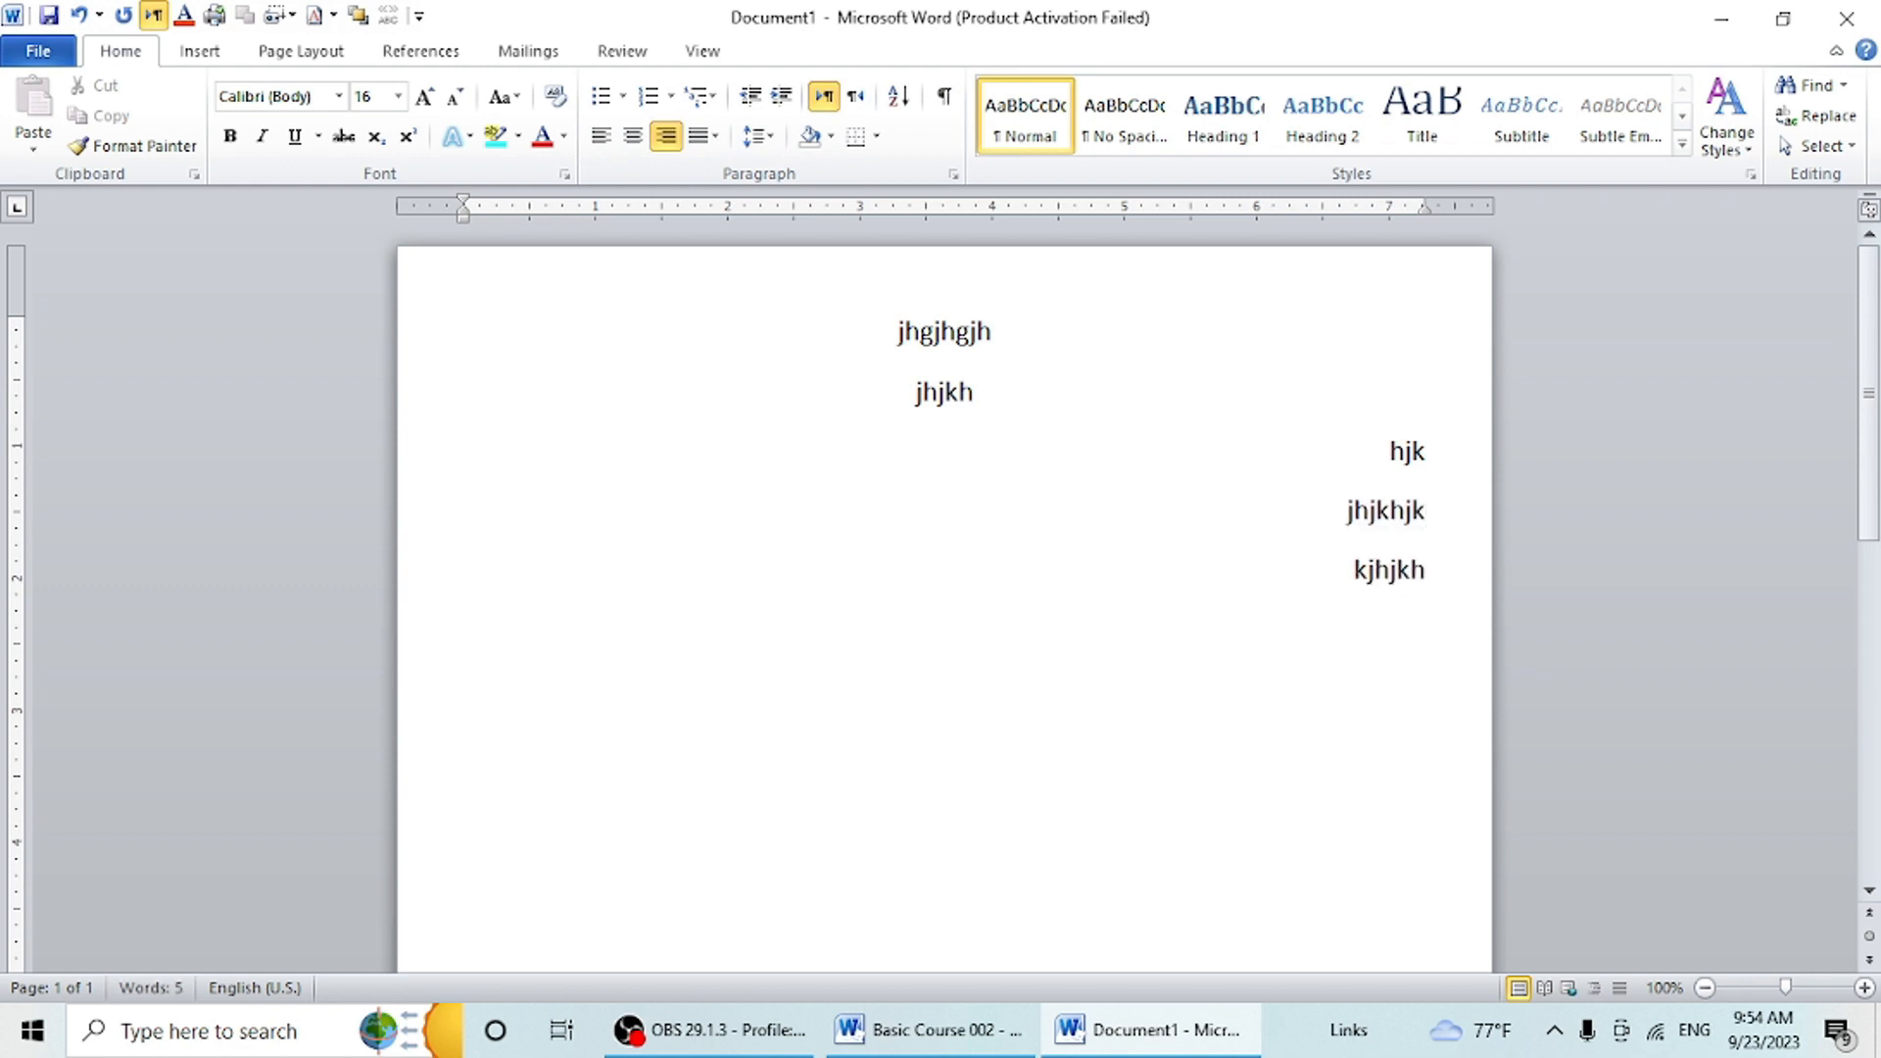
pyautogui.press('Return')
pyautogui.write('jhjkhkj')
pyautogui.press('Return')
pyautogui.write('jhj')
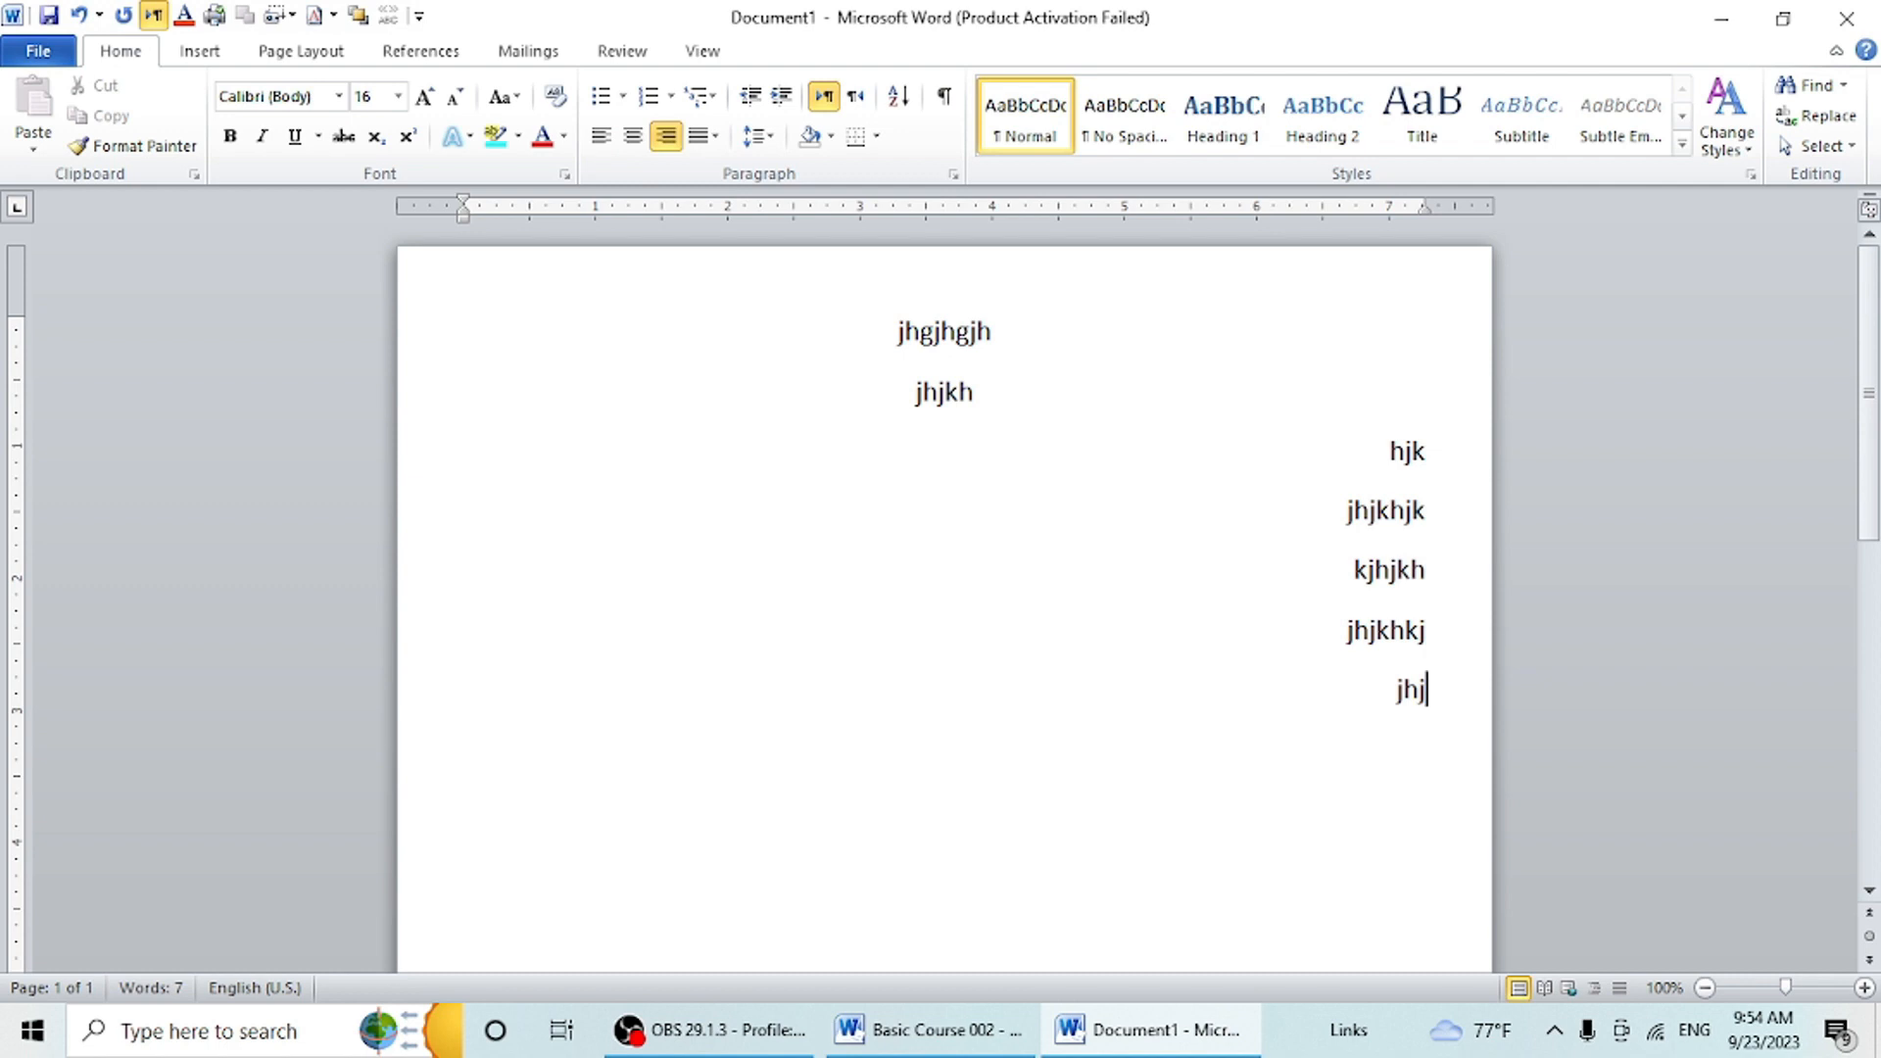
# - Delete all the text and set the empty first line to left alignment
pyautogui.hotkey('ctrl', 'a')
pyautogui.press('Delete')
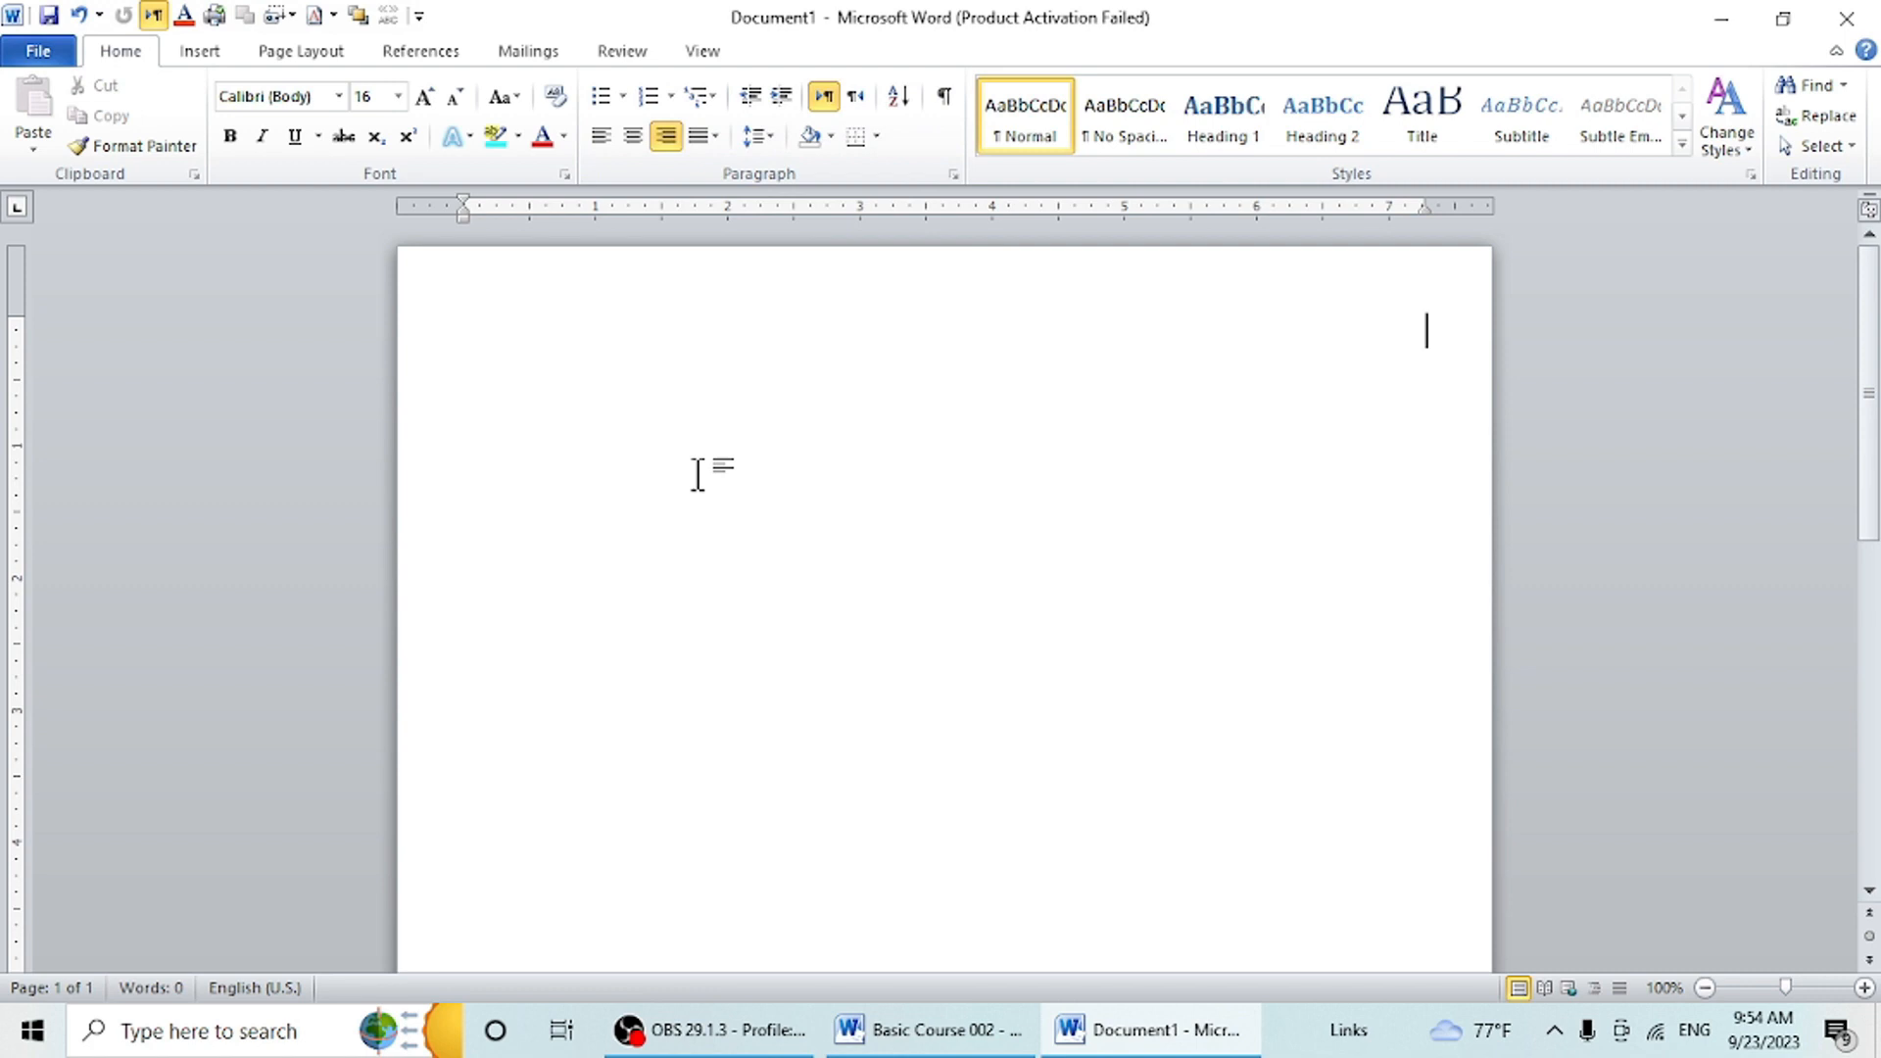
pyautogui.write('=')
pyautogui.press('BackSpace')
pyautogui.click(599, 136)
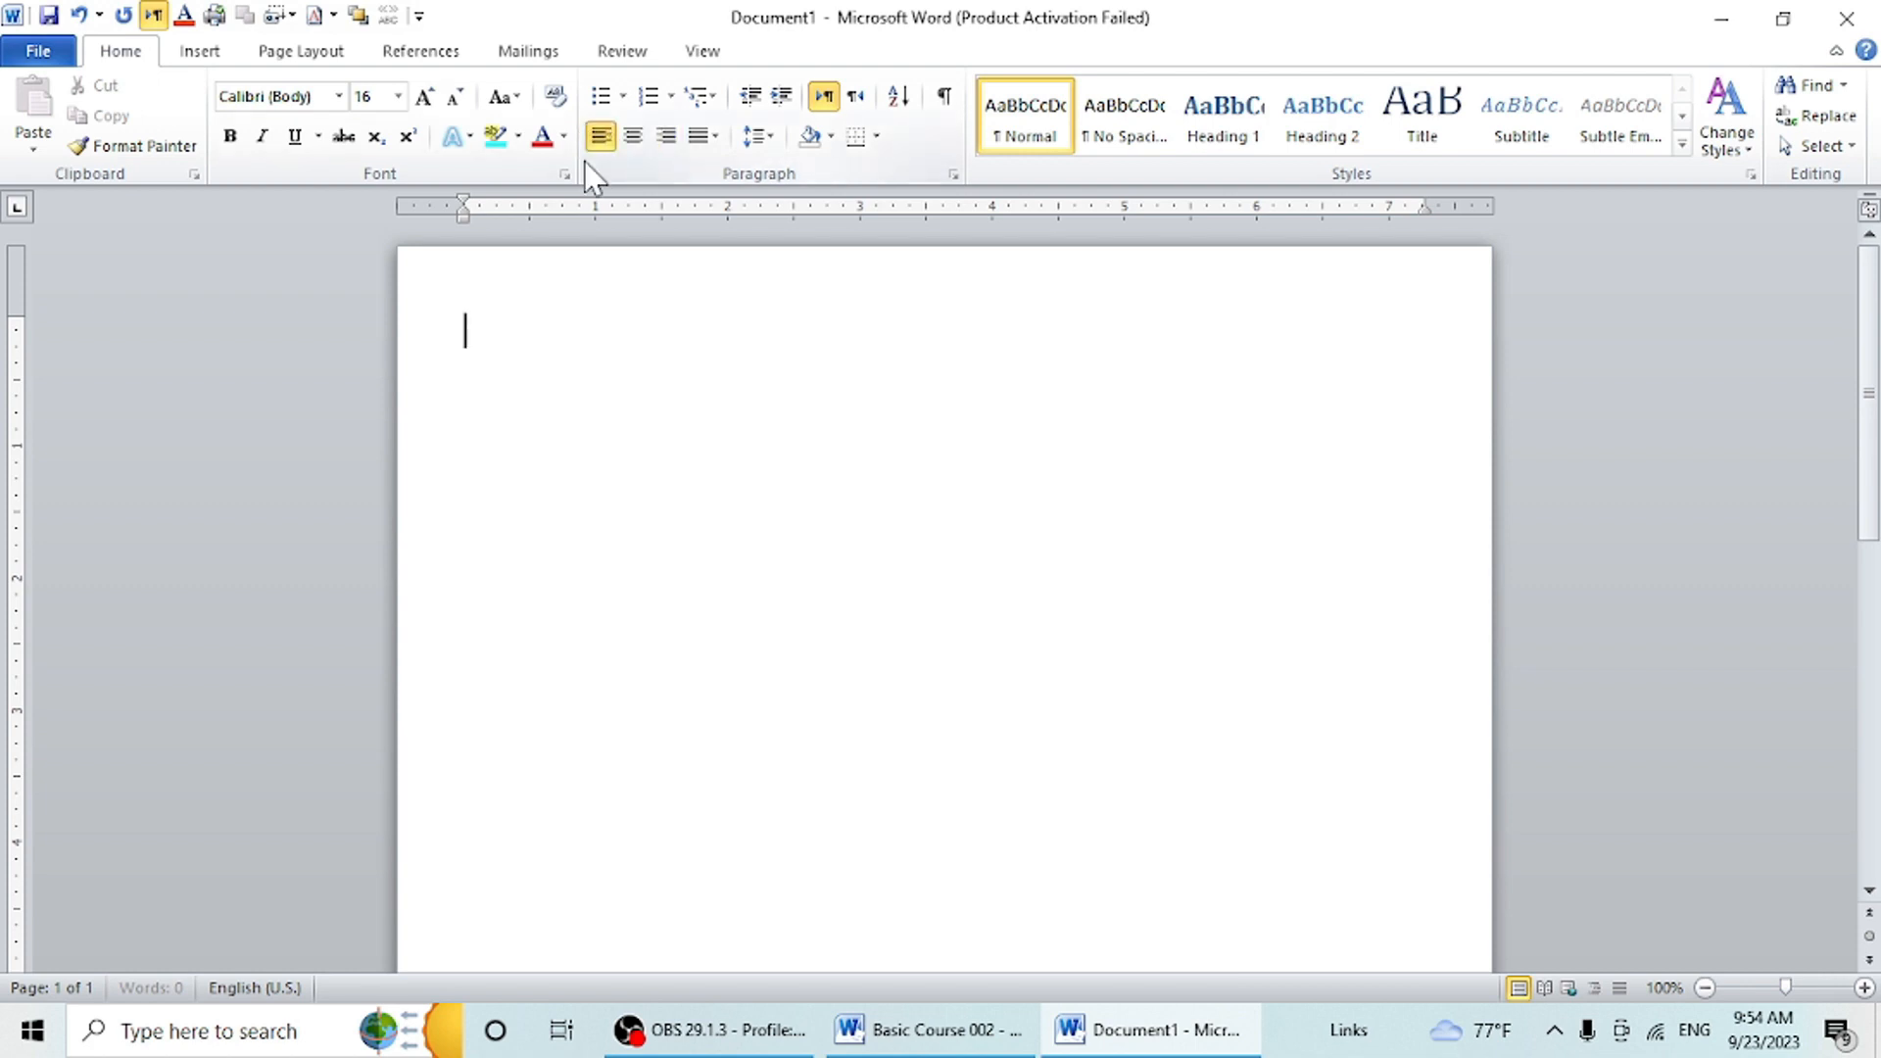
# - Generate sample paragraphs on the empty page with the formula =rand()
pyautogui.write('=rand(')
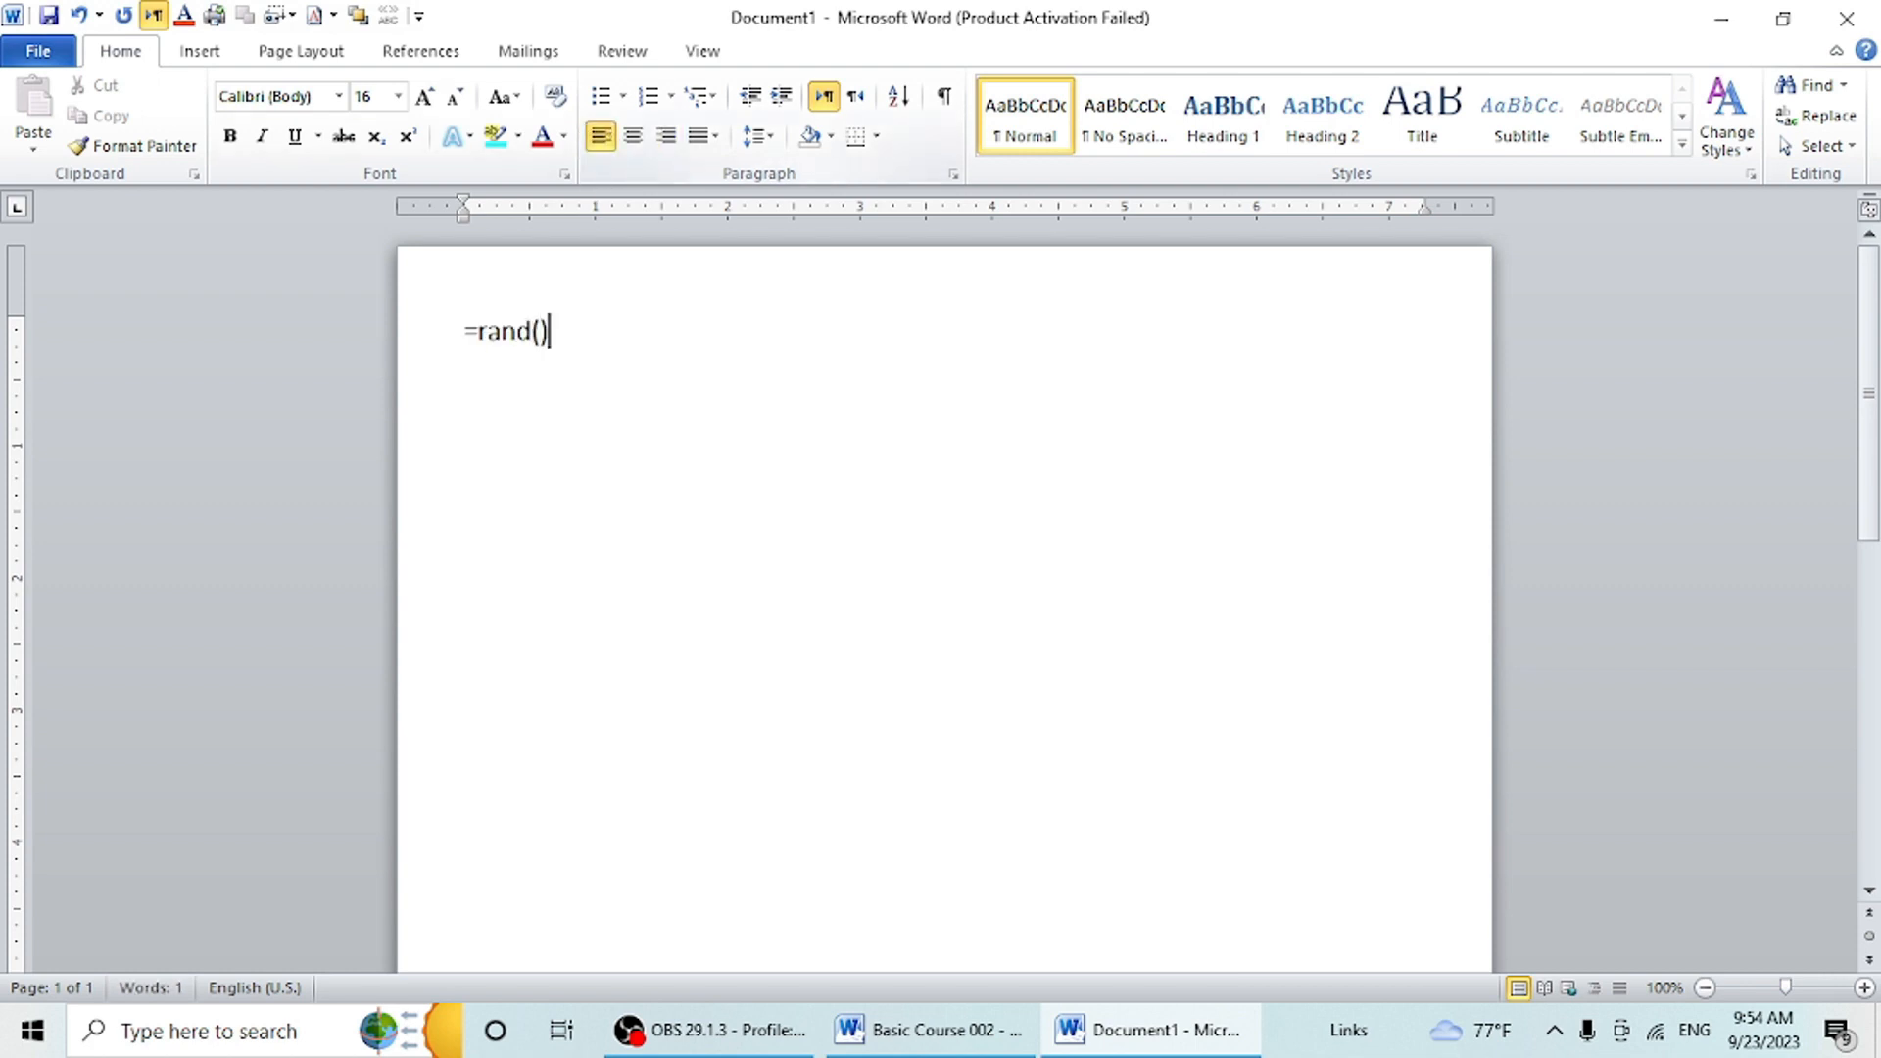
pyautogui.write(')')
pyautogui.press('Return')
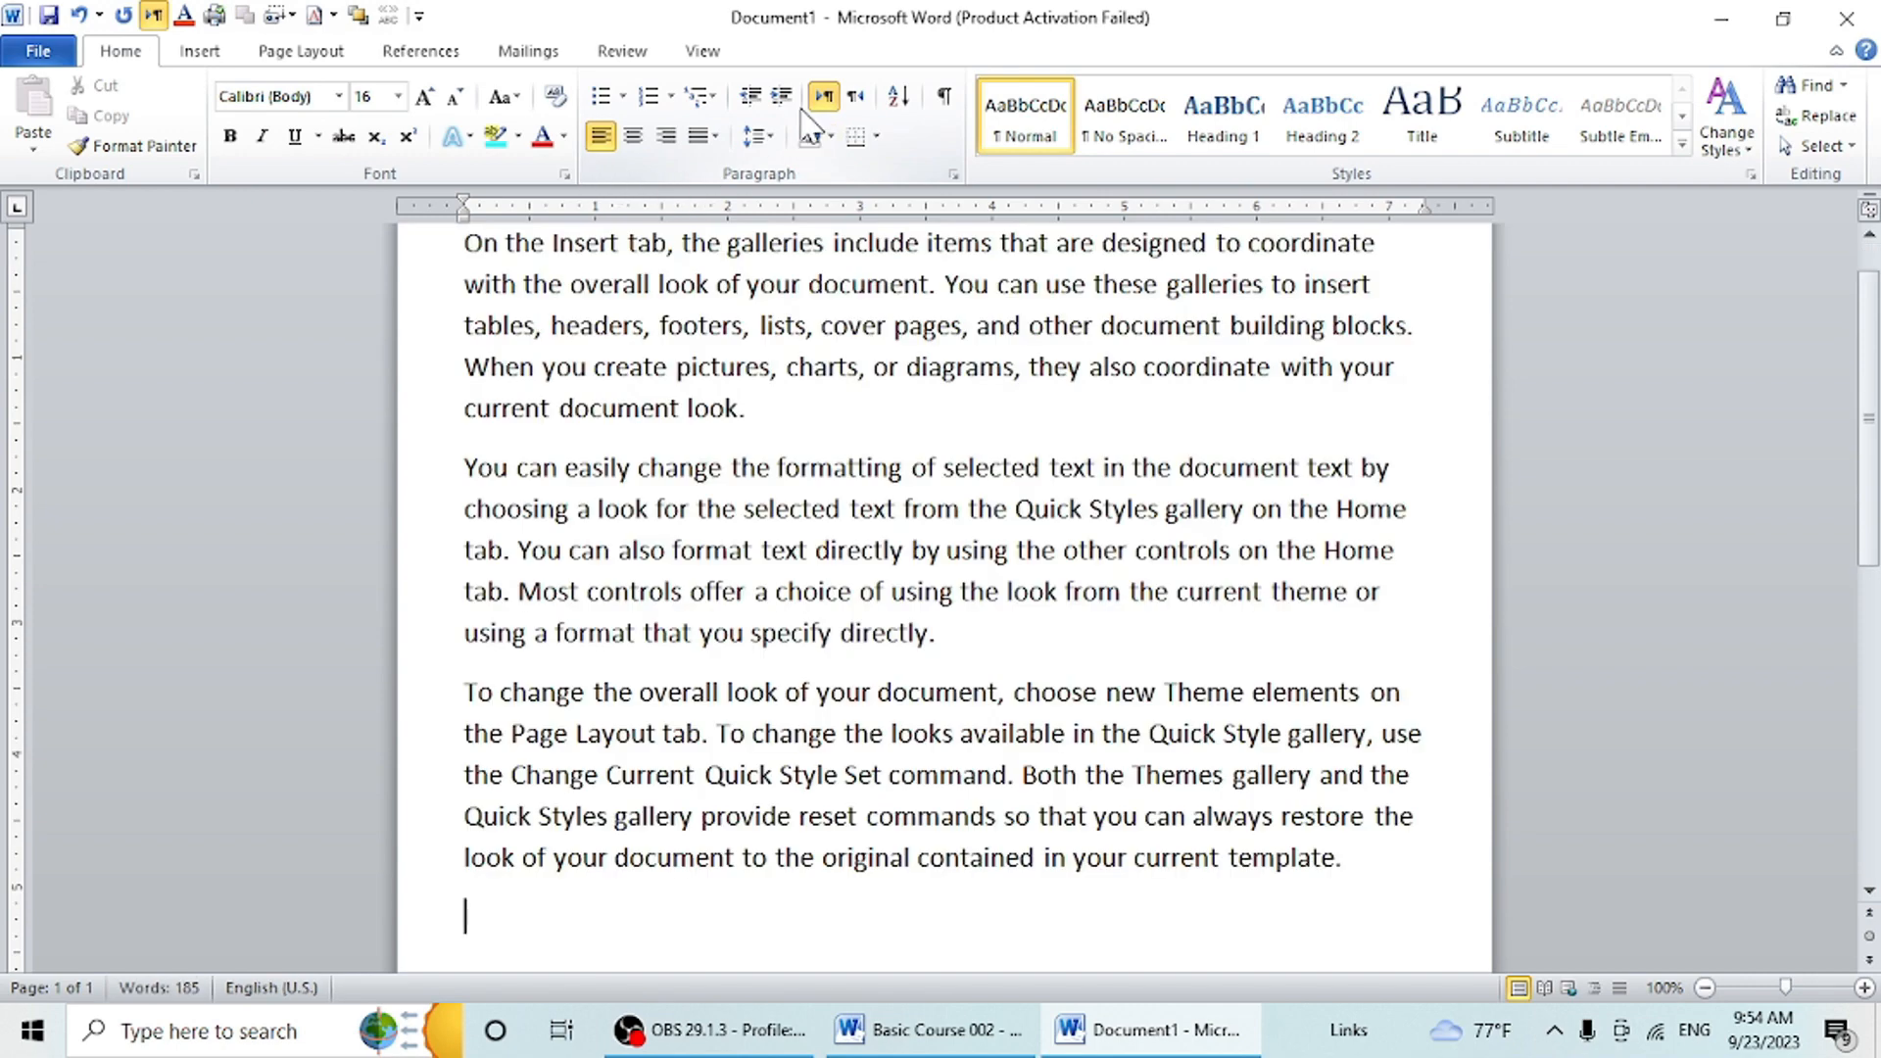
pyautogui.scroll(1, 817, 607)
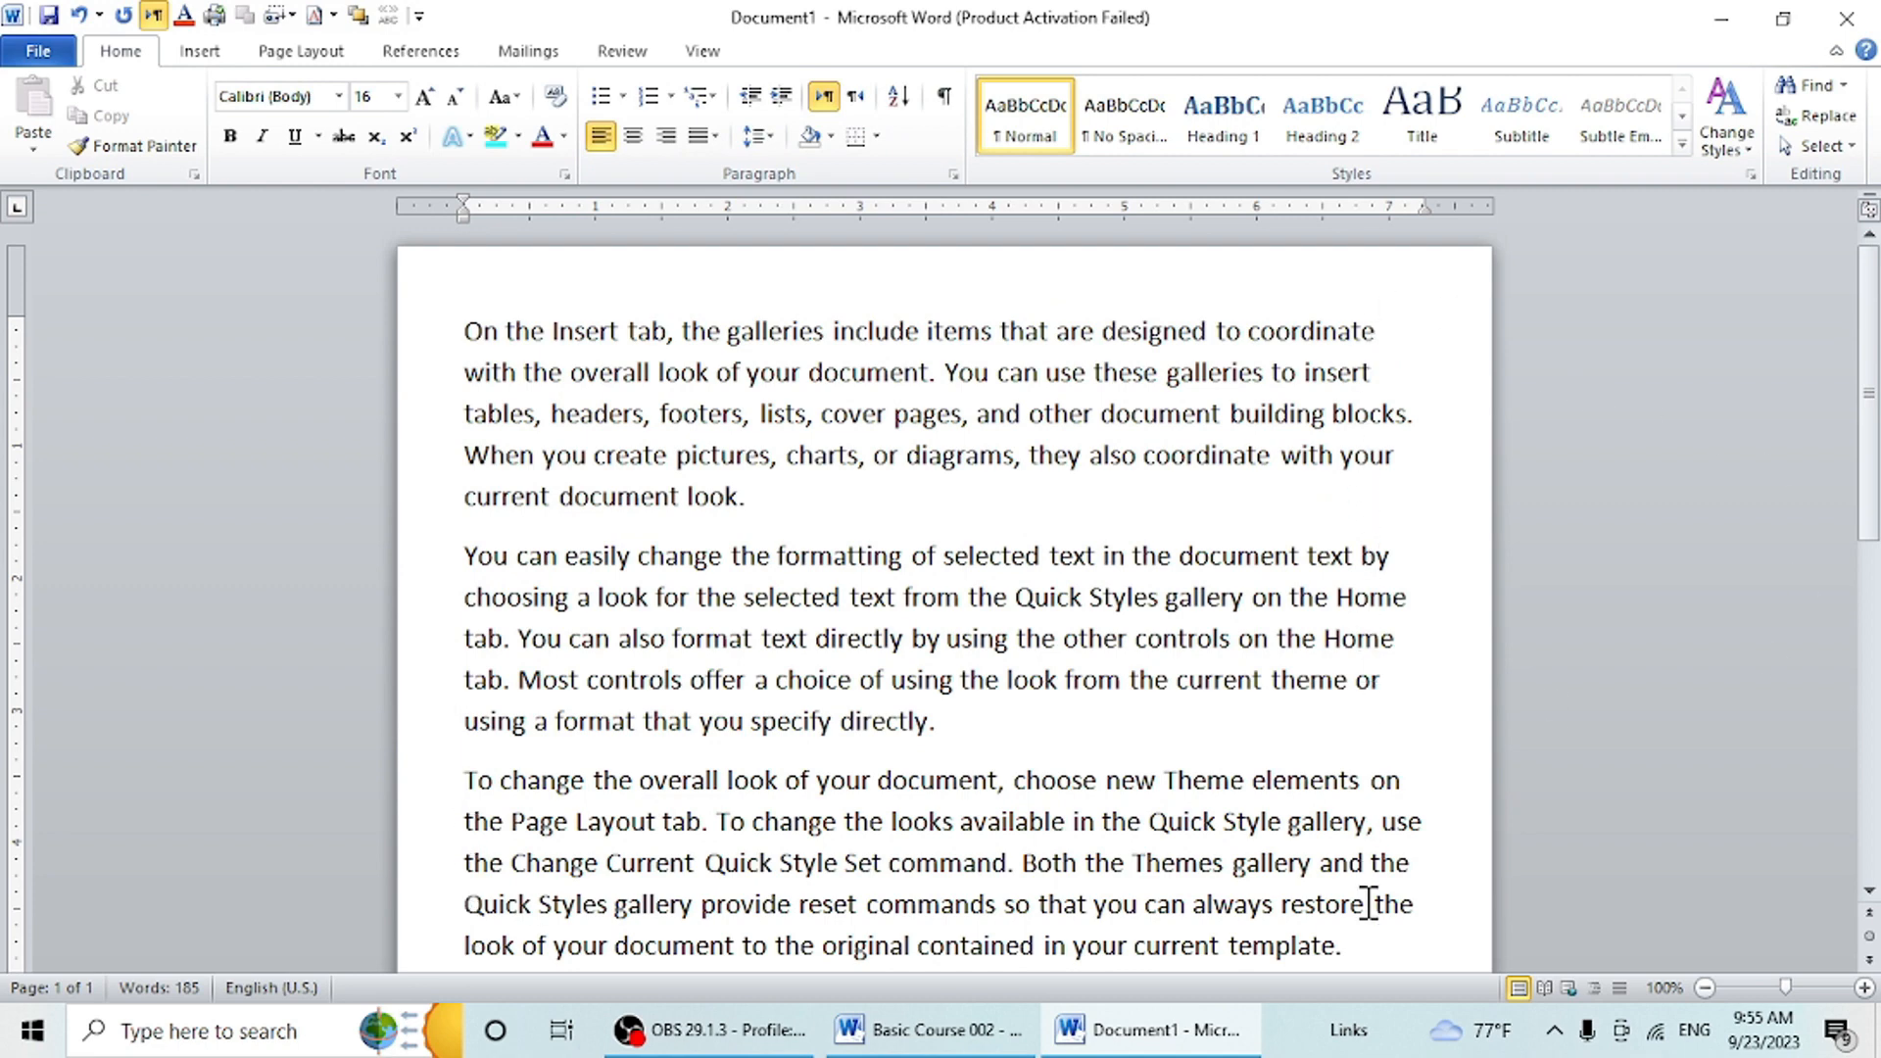
# - Justify all the generated paragraphs using the standard Justify option
pyautogui.hotkey('ctrl', 'a')
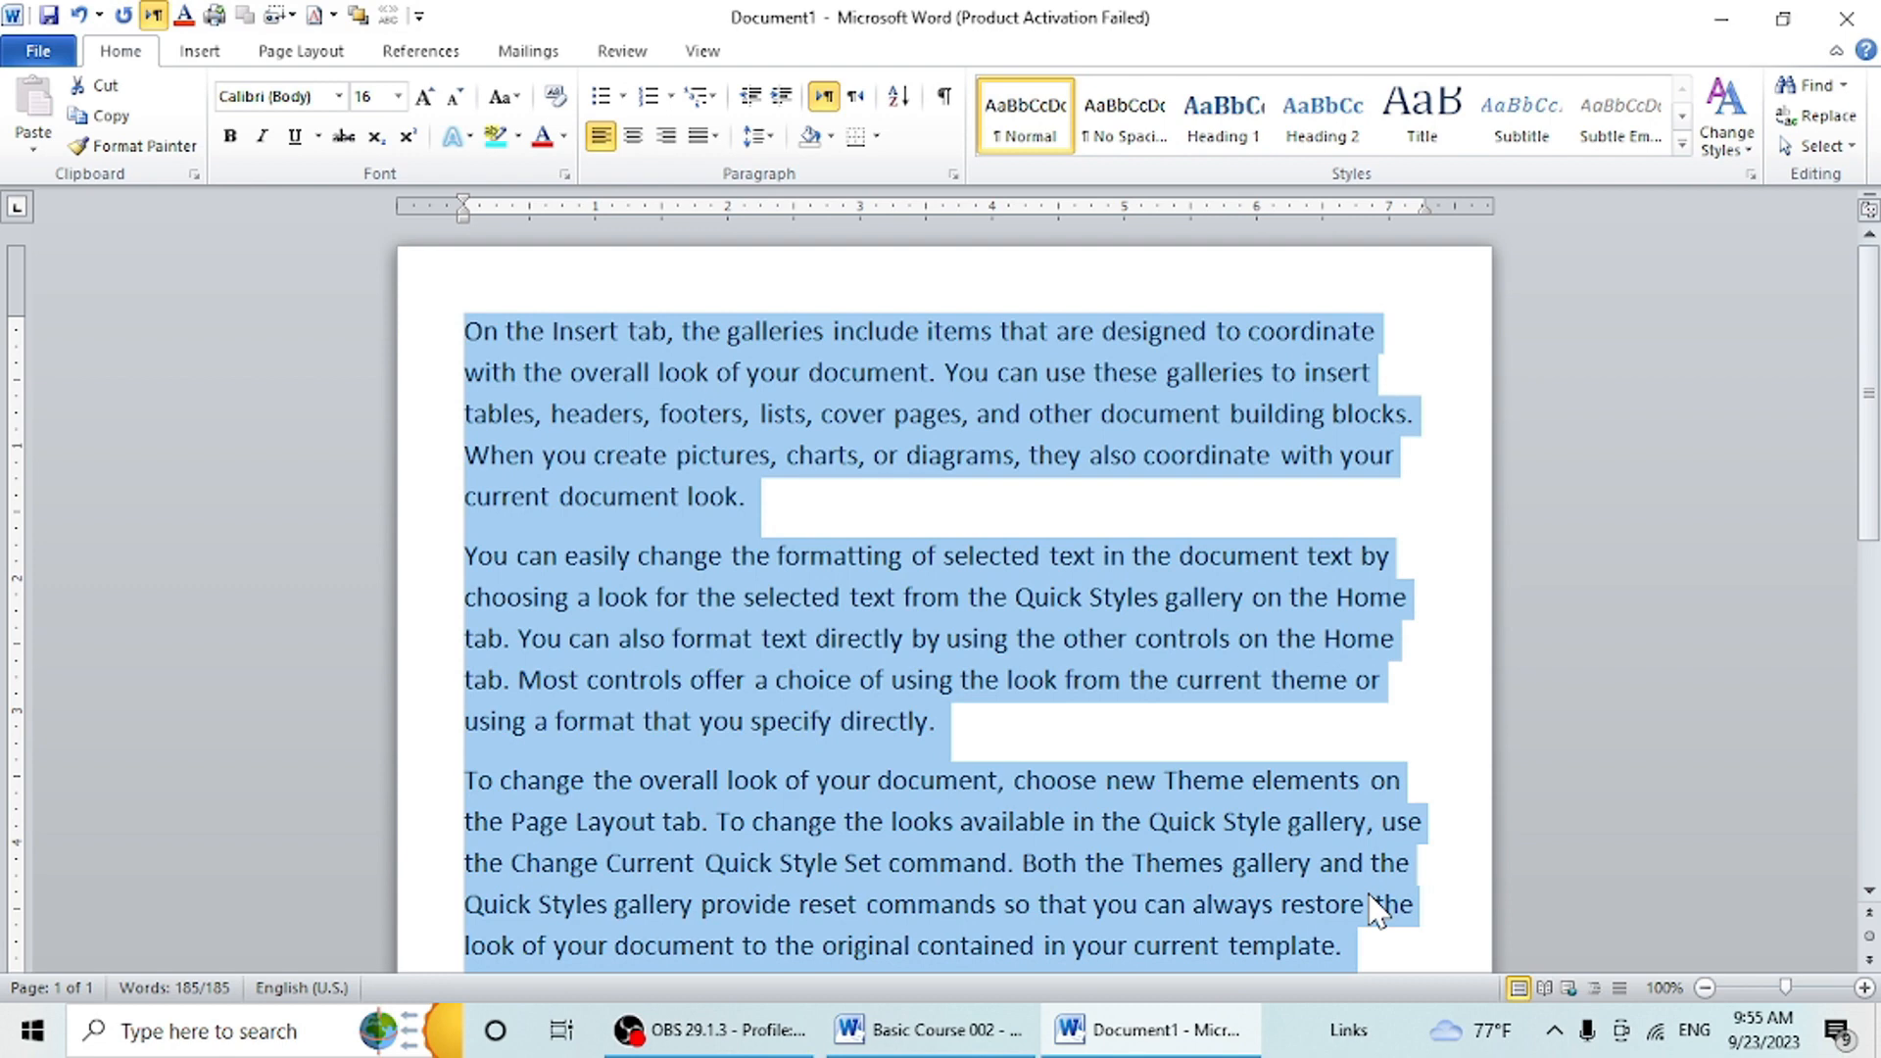
pyautogui.click(715, 138)
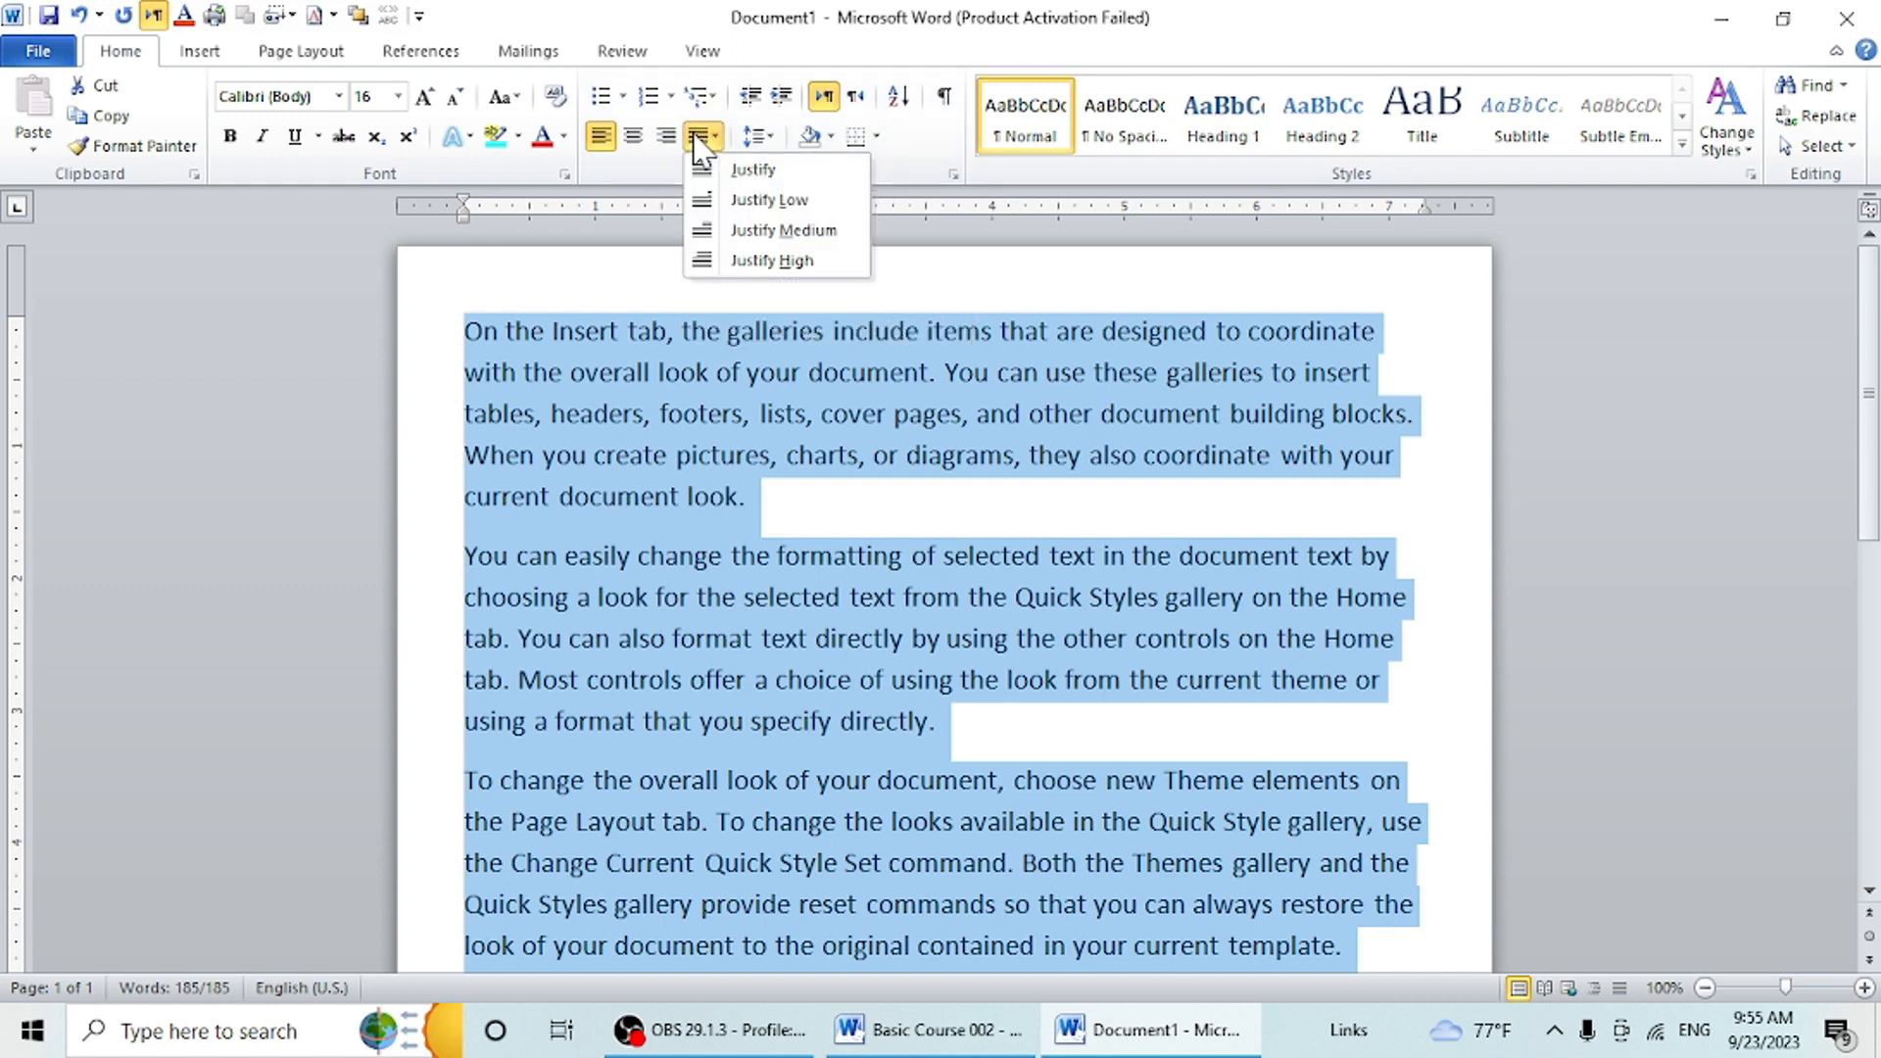
pyautogui.click(723, 172)
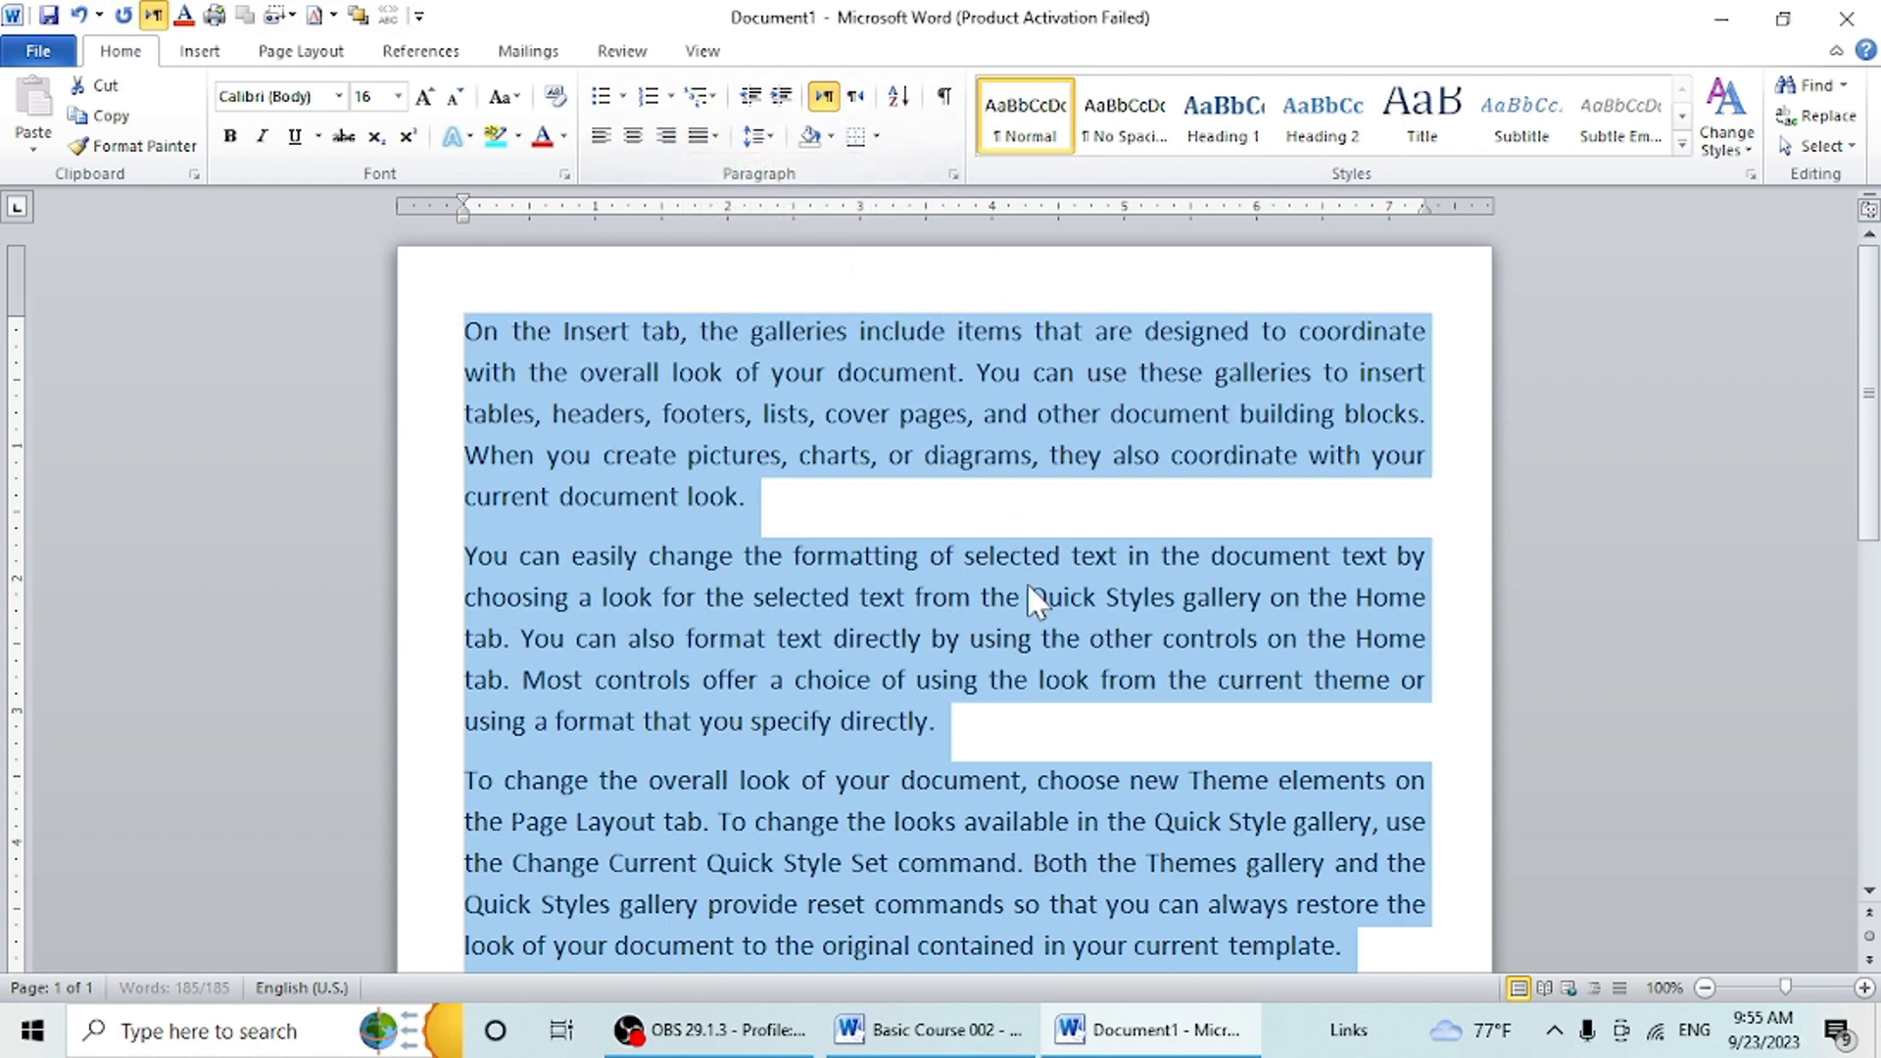
# - Return all the selected paragraphs to left alignment and justify them again
pyautogui.hotkey('ctrl', 'l')
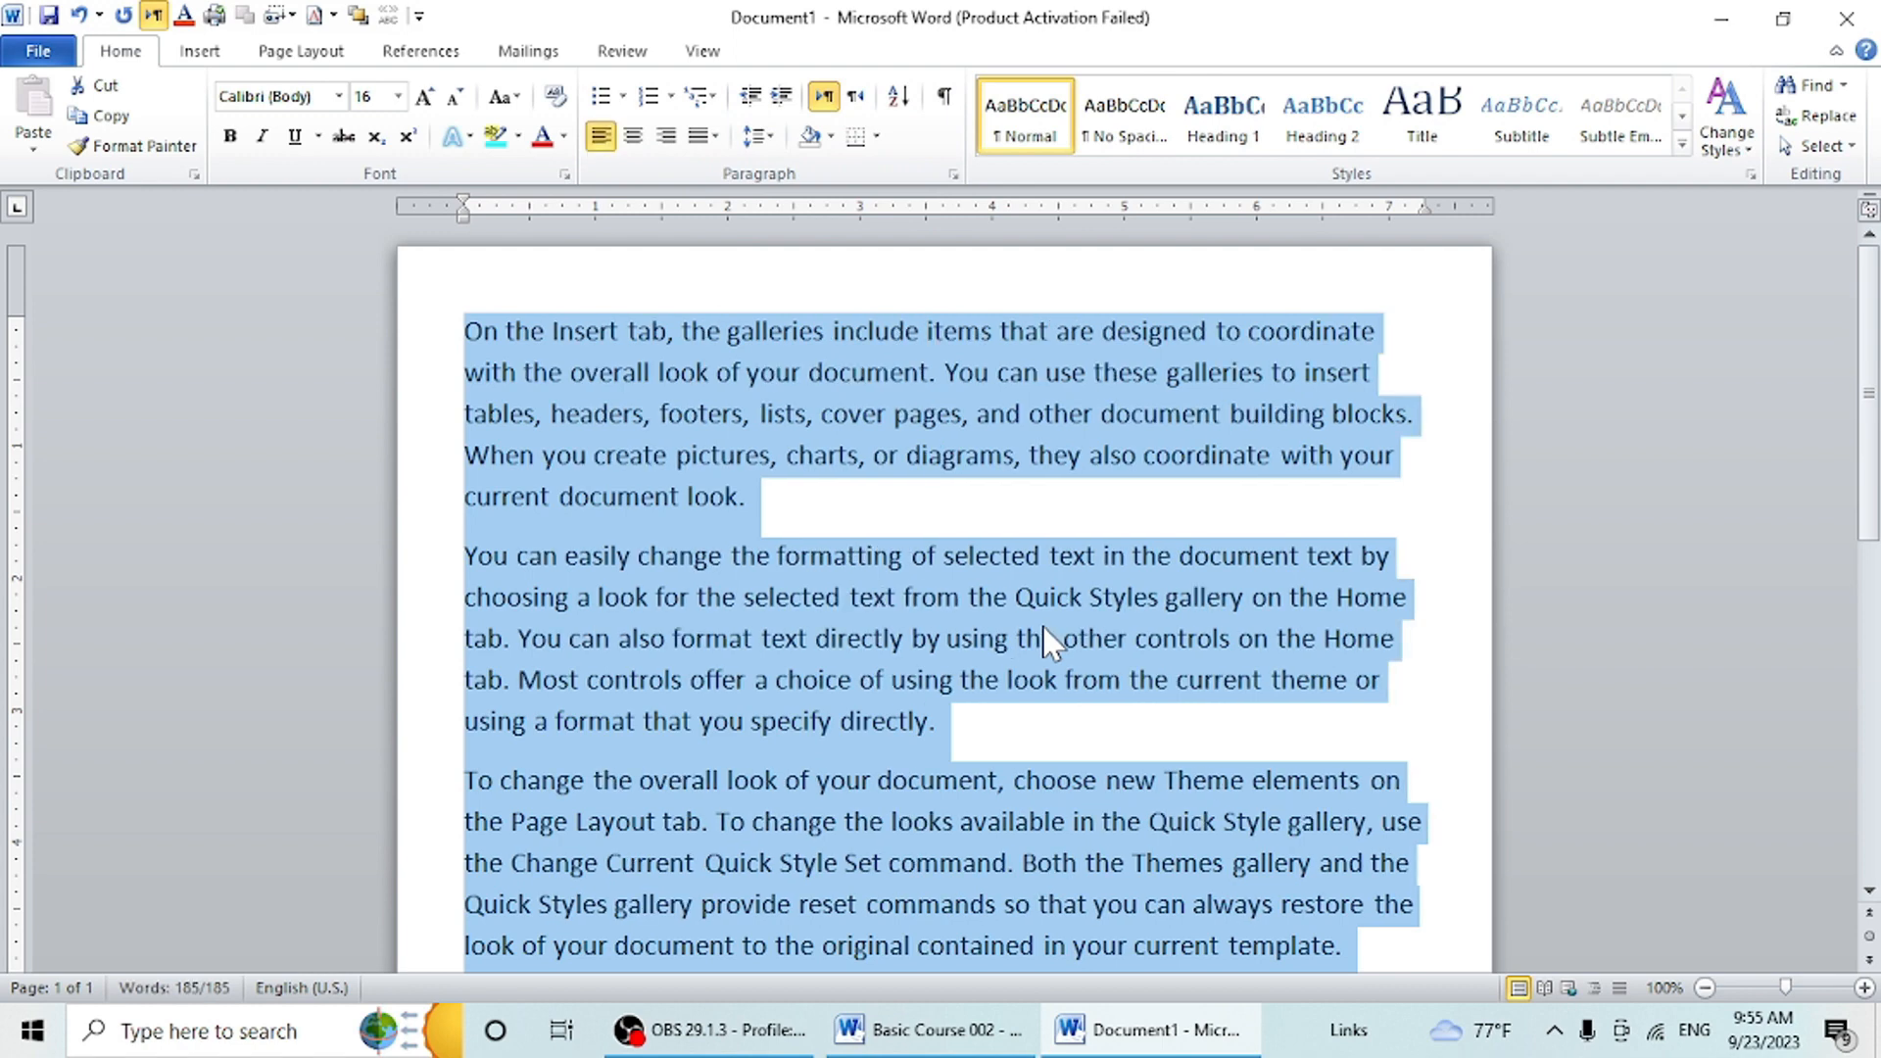
pyautogui.hotkey('ctrl', 'j')
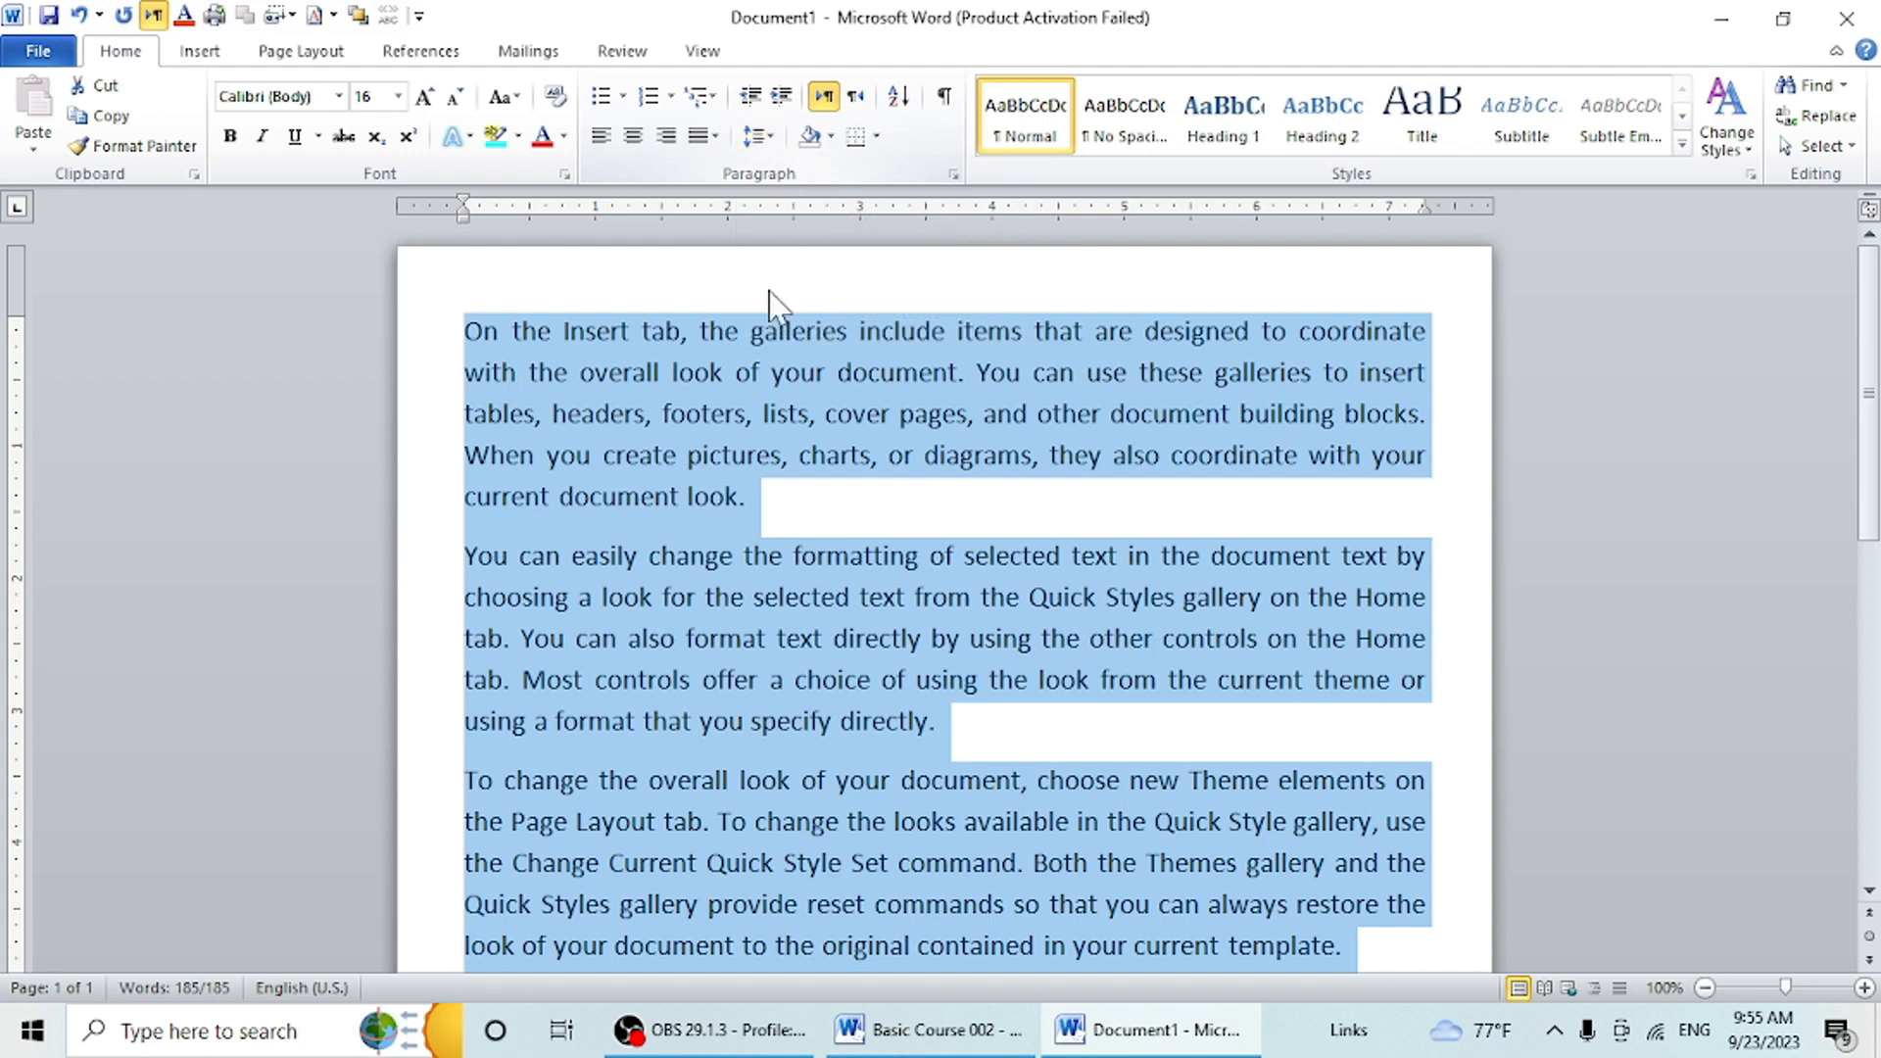
pyautogui.click(772, 490)
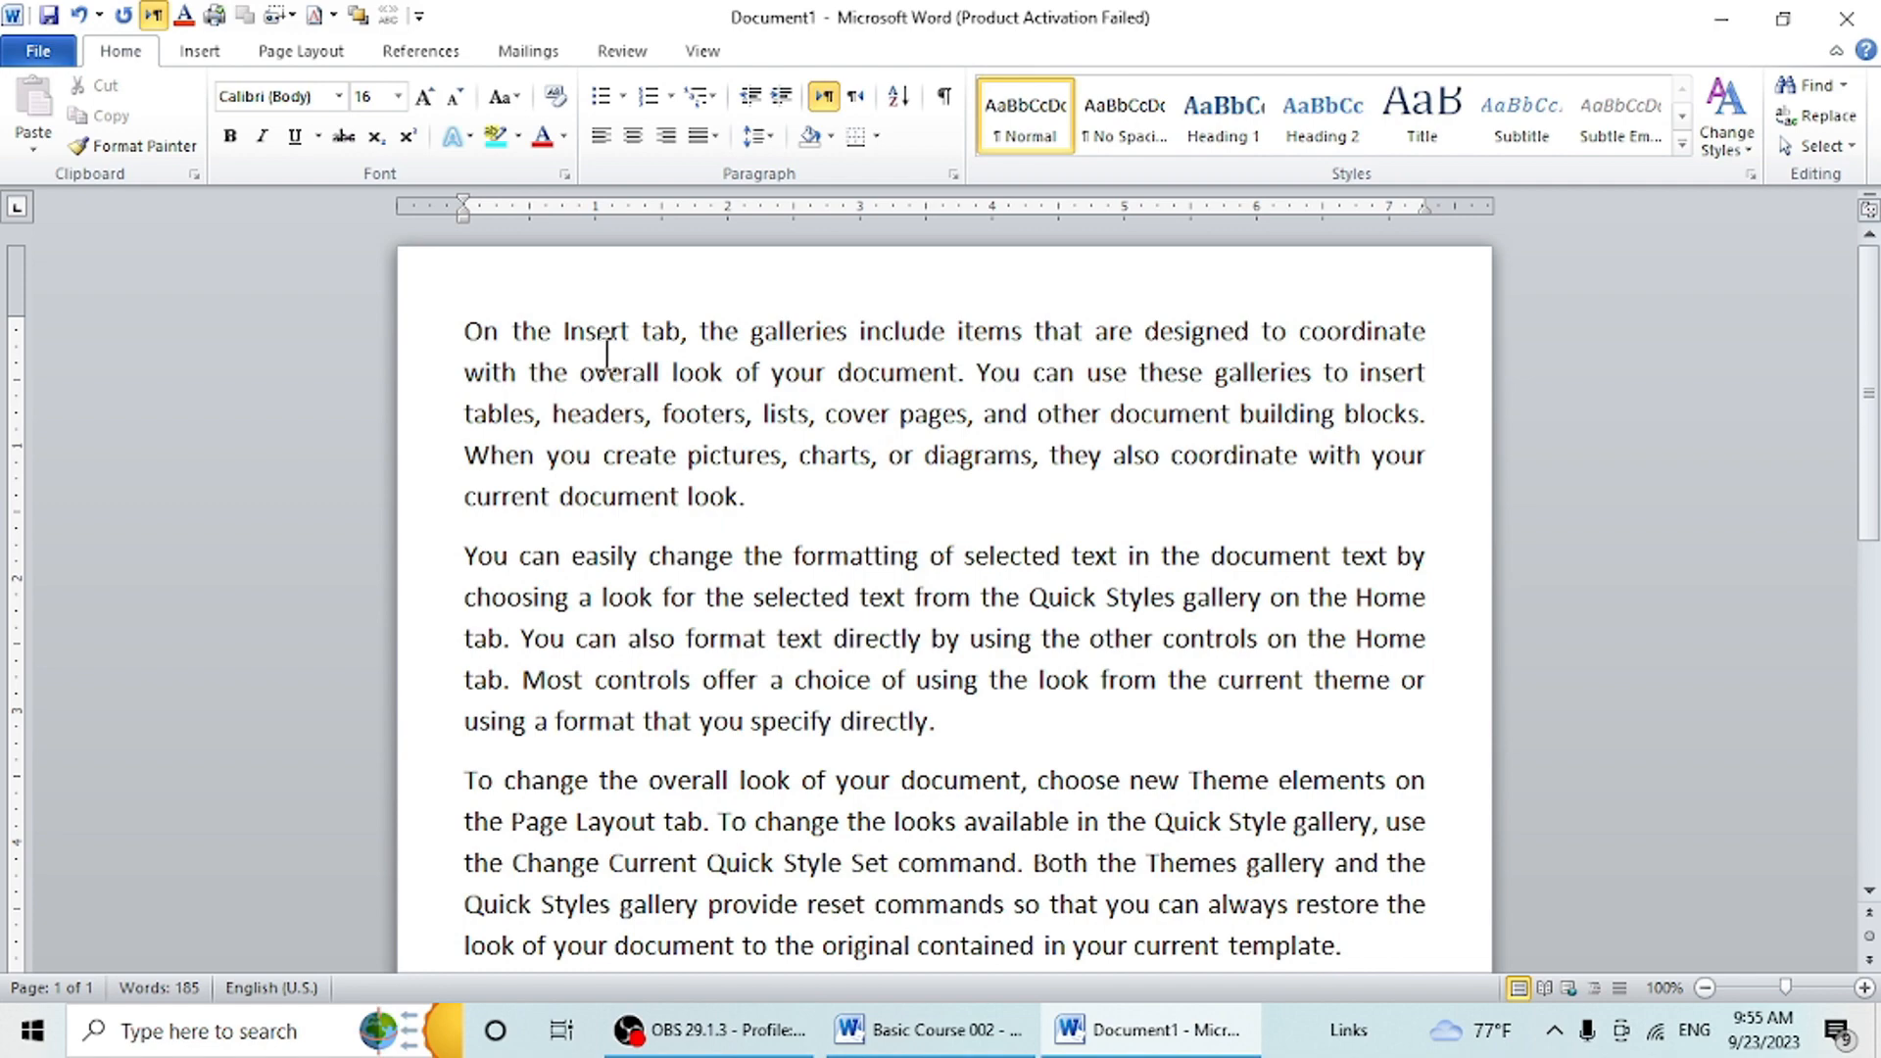
# - Remove the space after the first paragraph and the space after the second paragraph
pyautogui.scroll(-6, 848, 567)
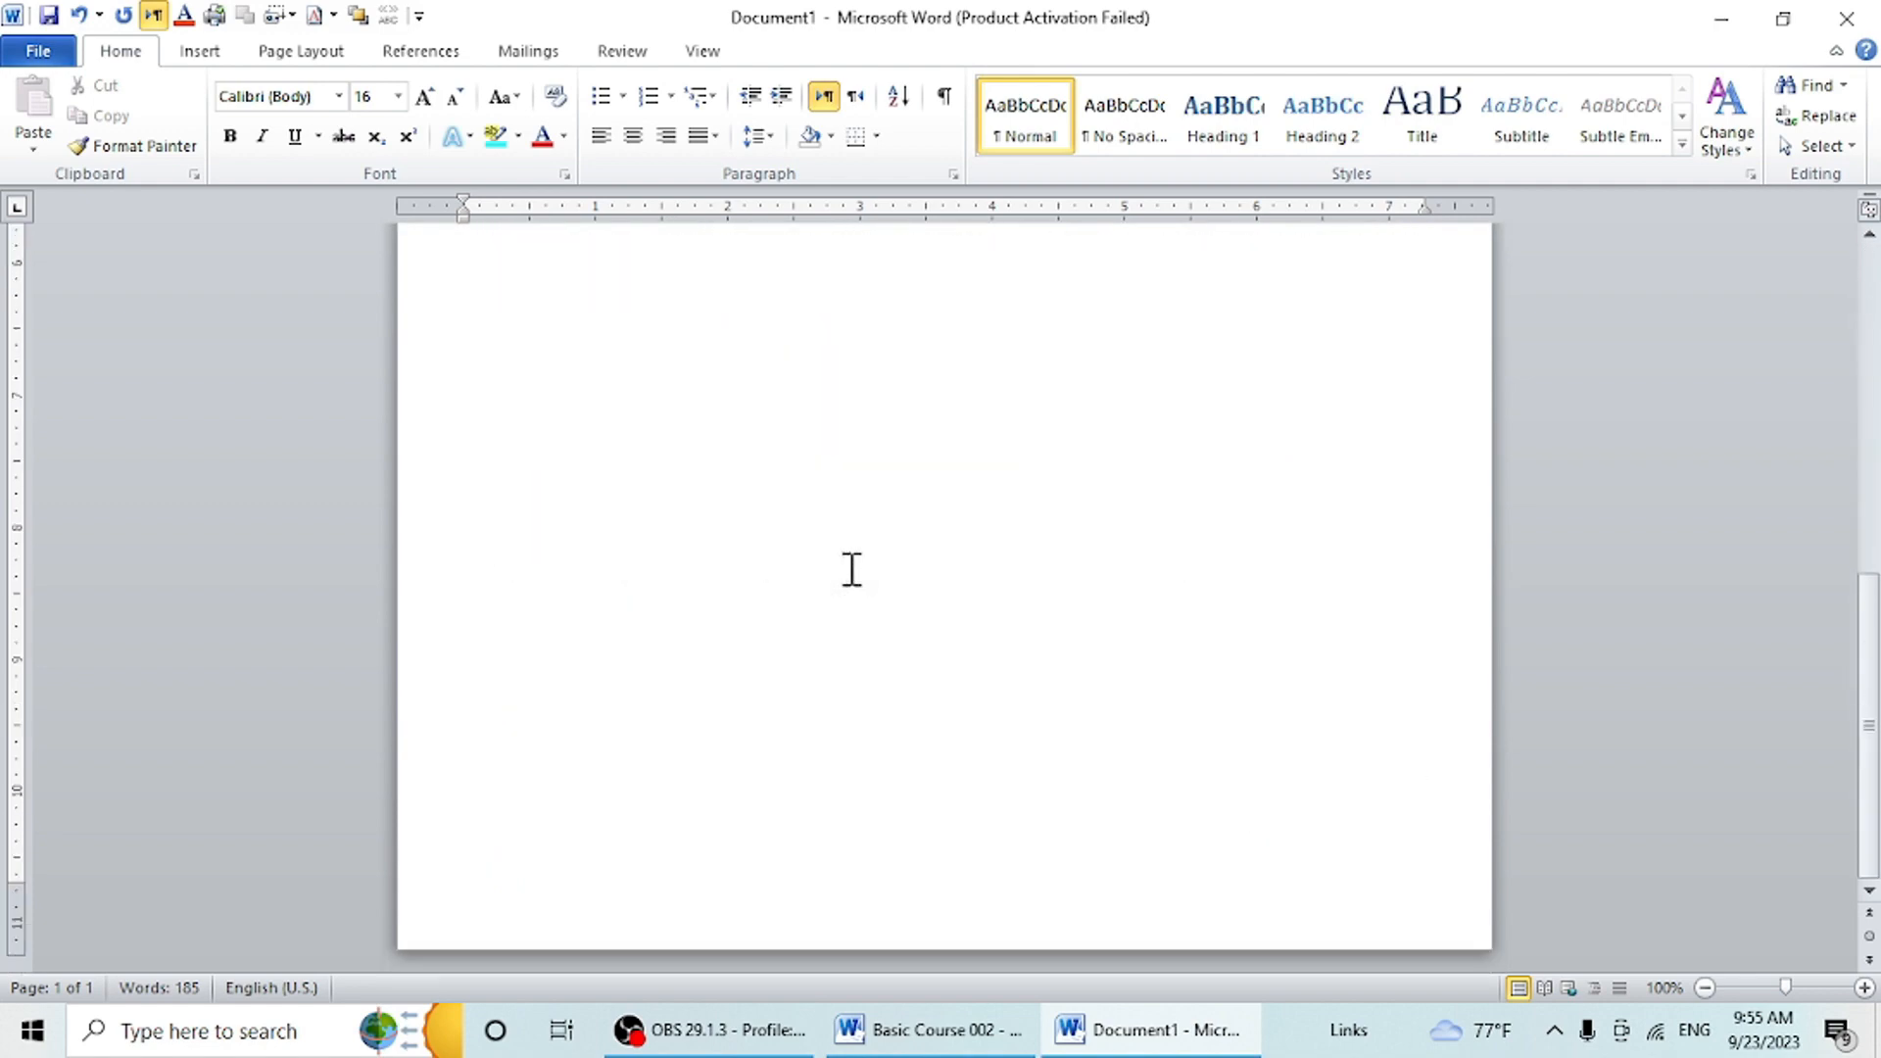
pyautogui.scroll(7, 851, 569)
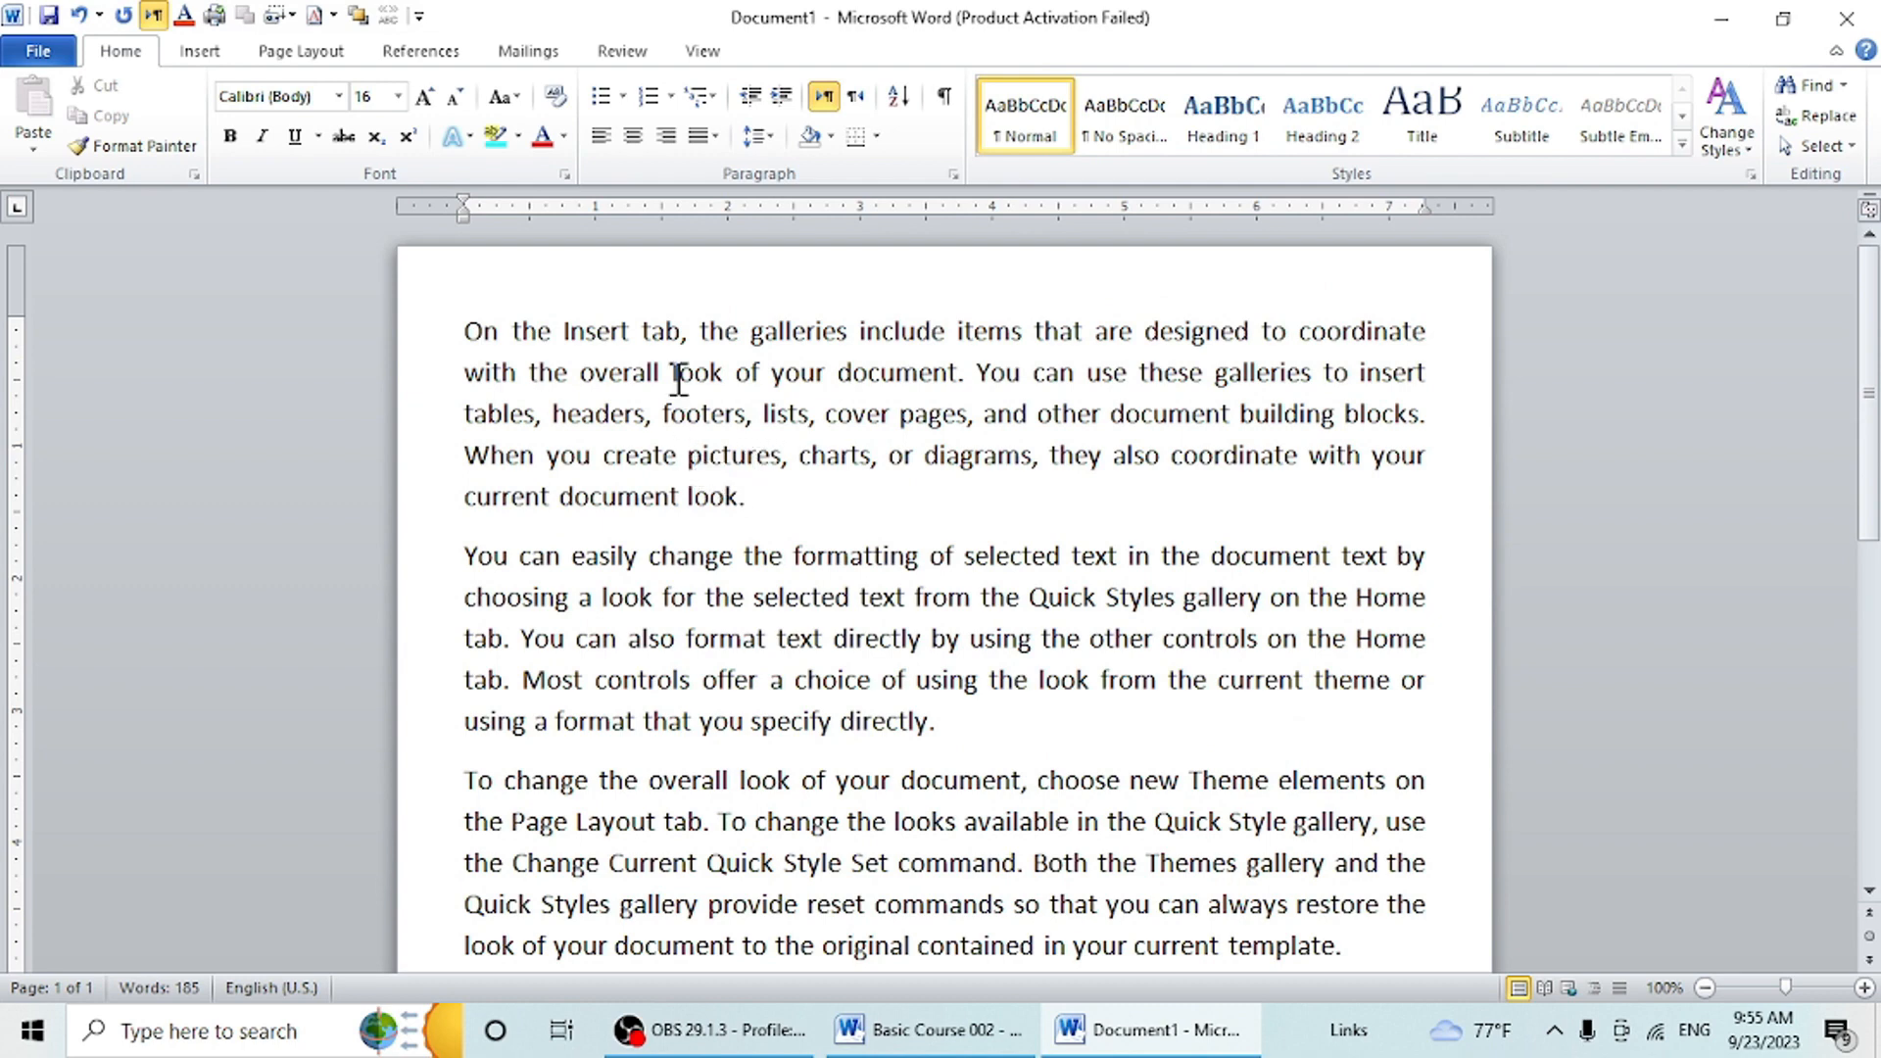
pyautogui.moveTo(781, 500); pyautogui.dragTo(450, 324)
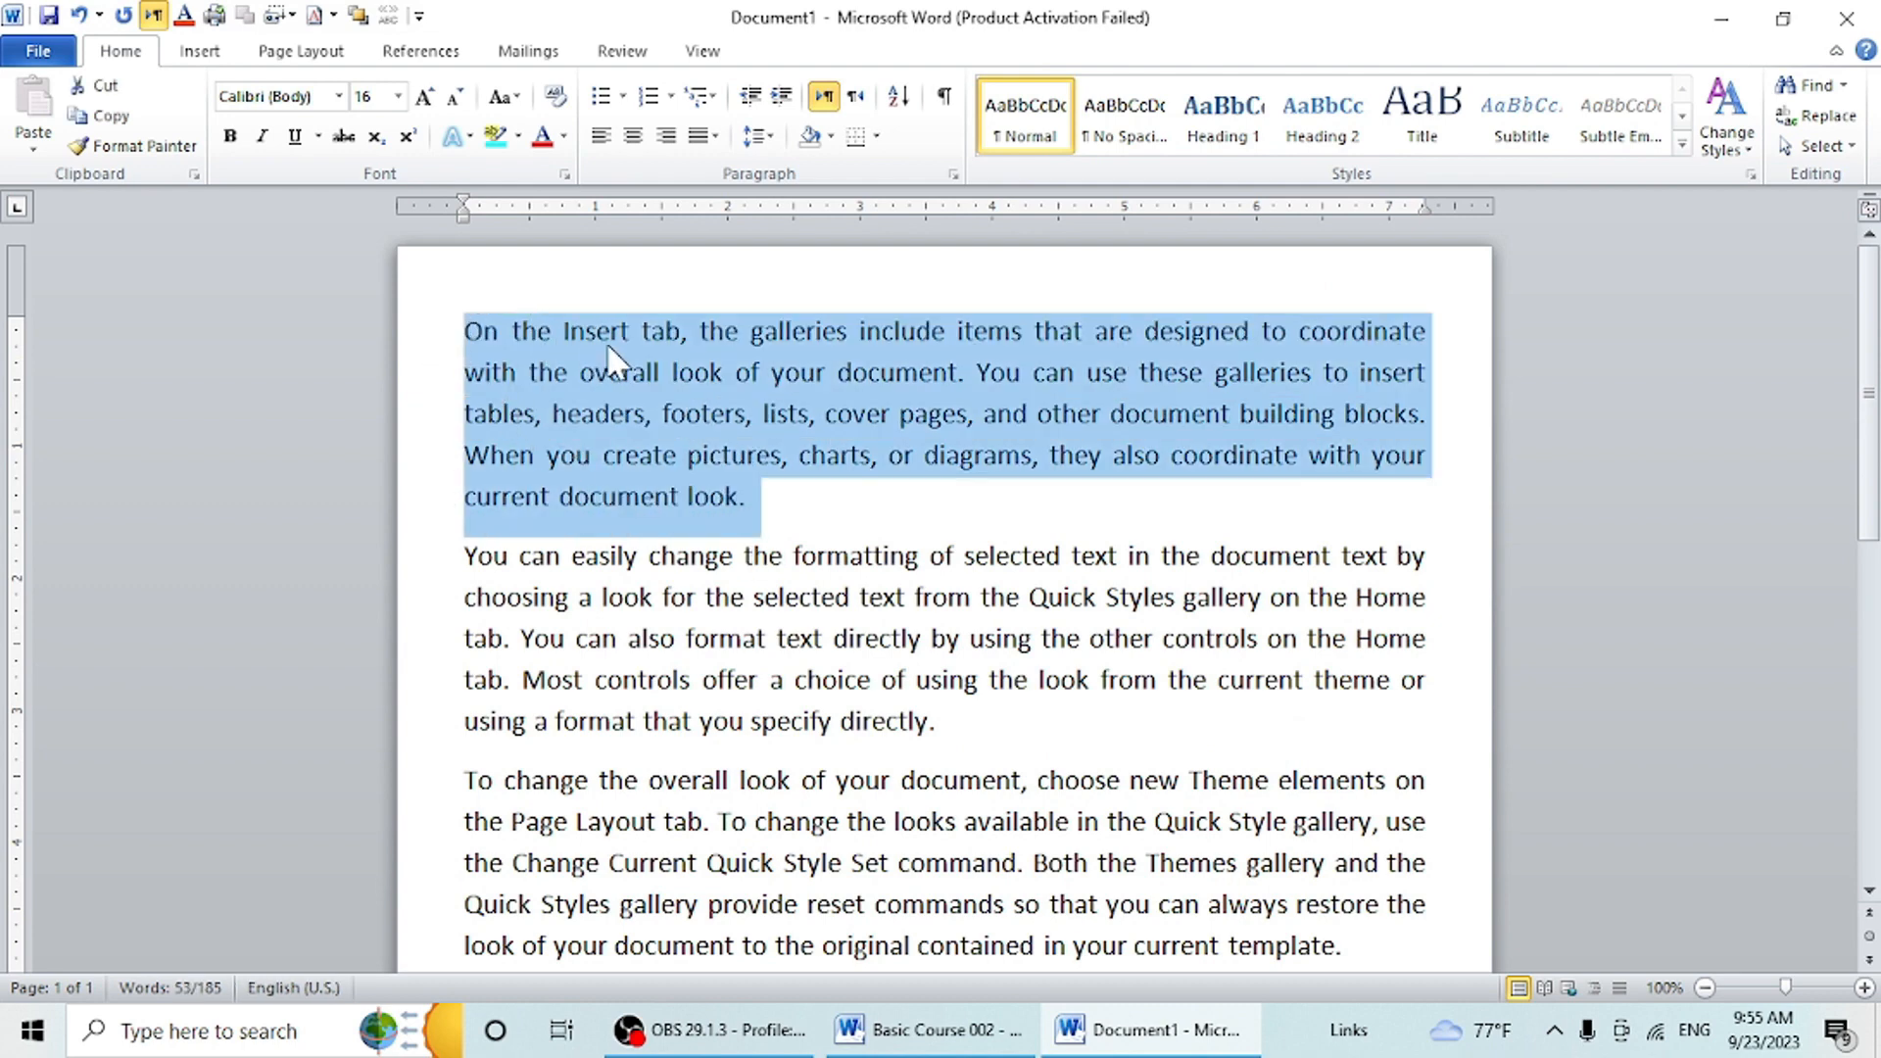
pyautogui.click(770, 144)
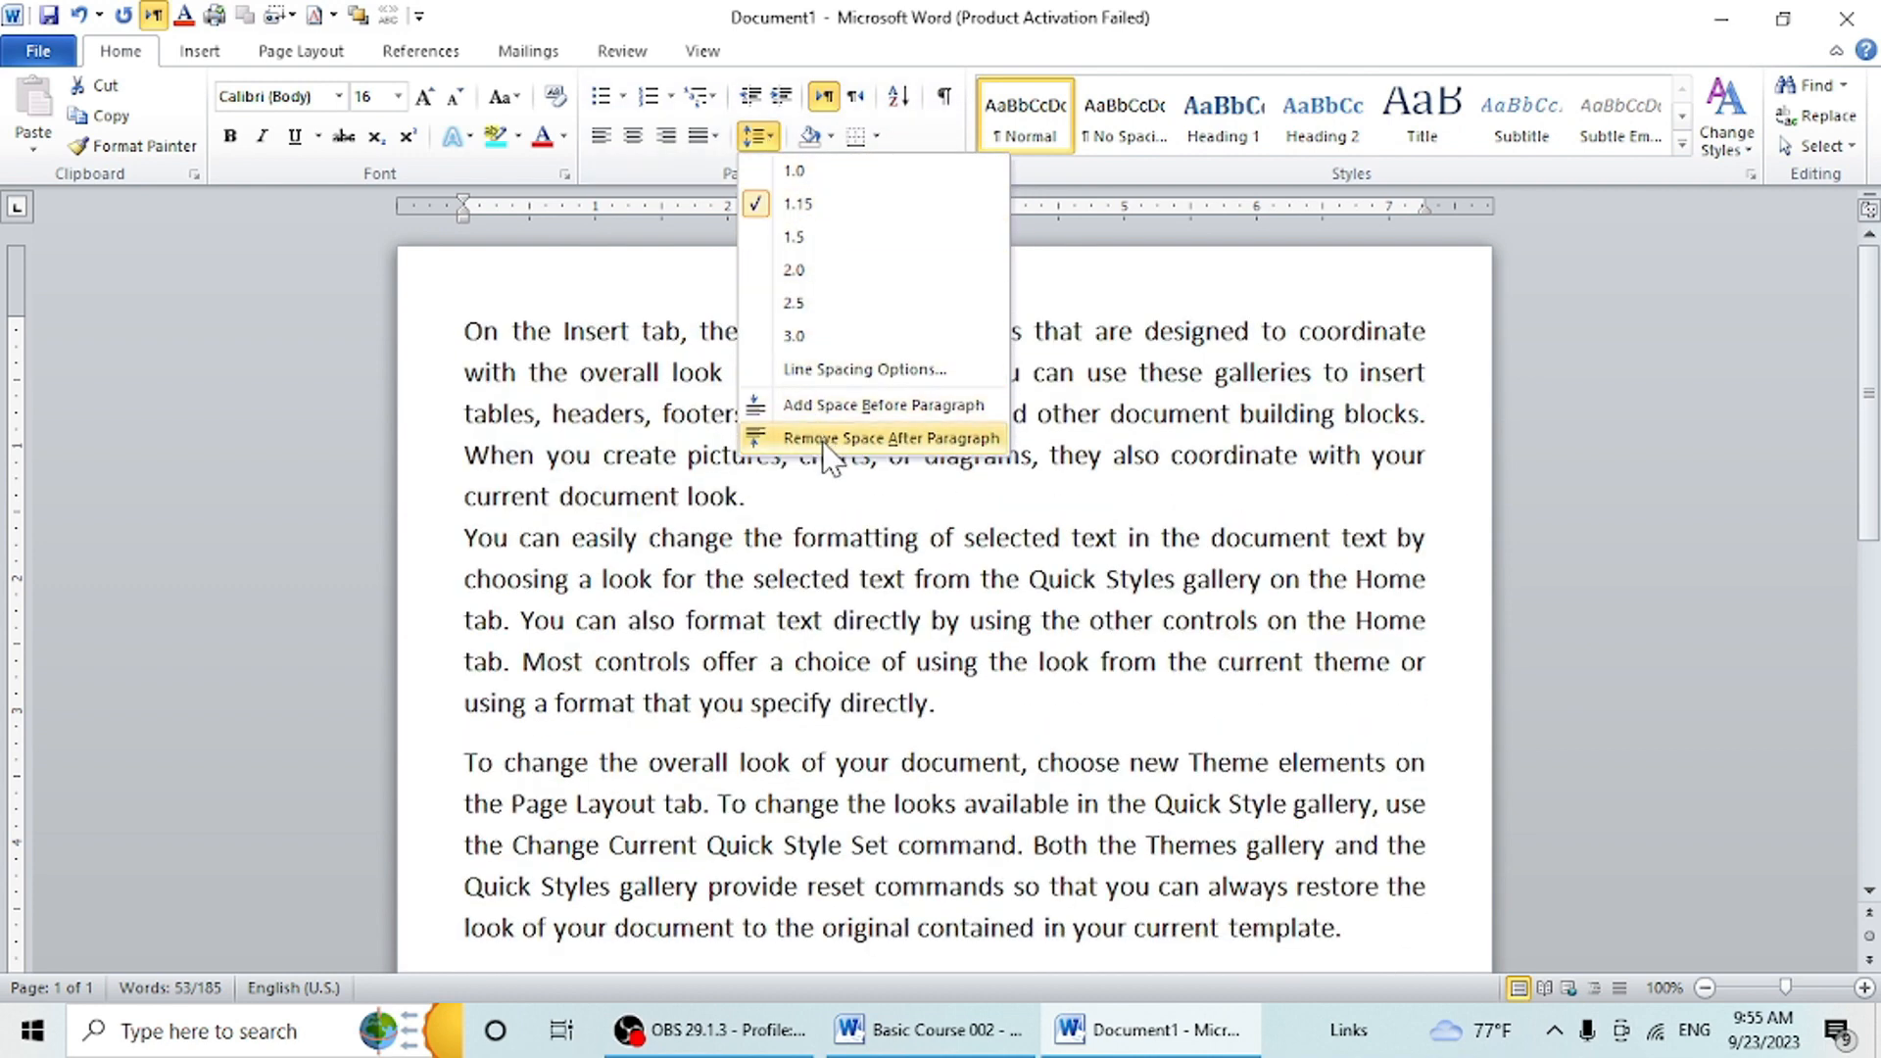
pyautogui.click(879, 441)
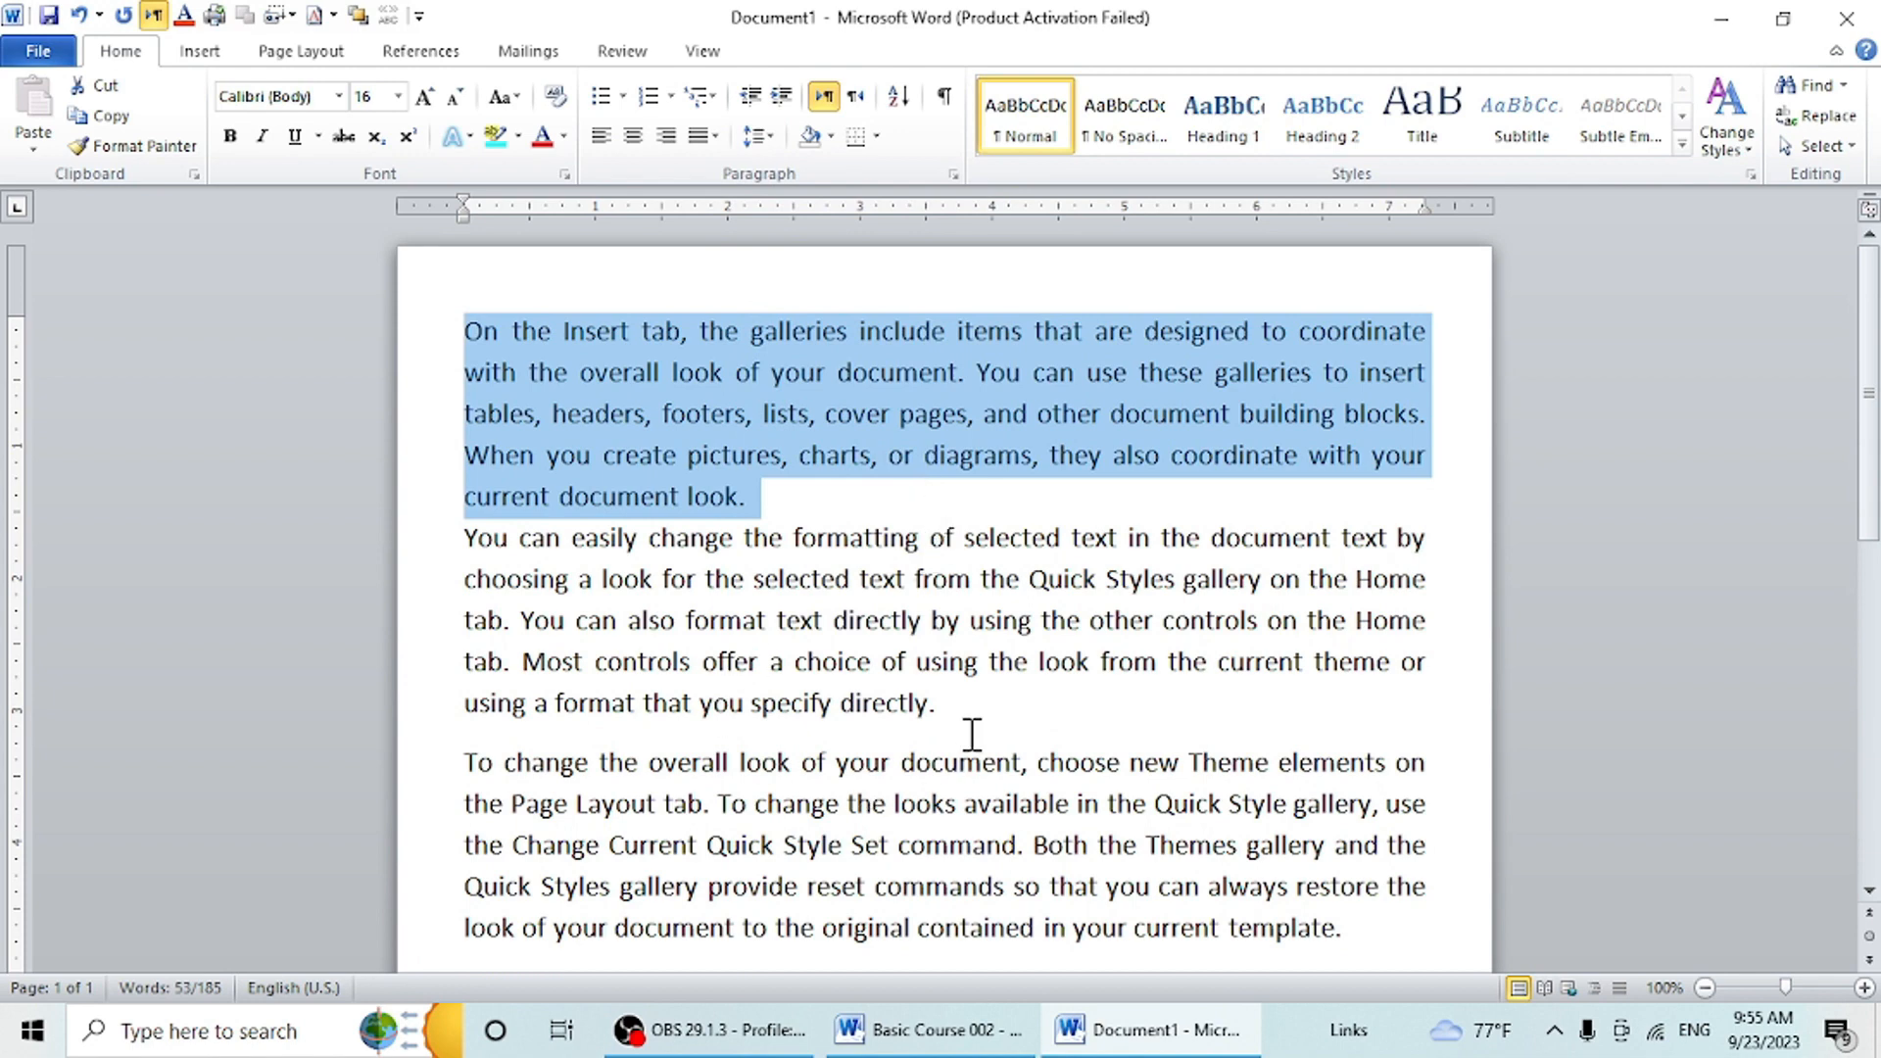
pyautogui.moveTo(975, 708); pyautogui.dragTo(317, 539)
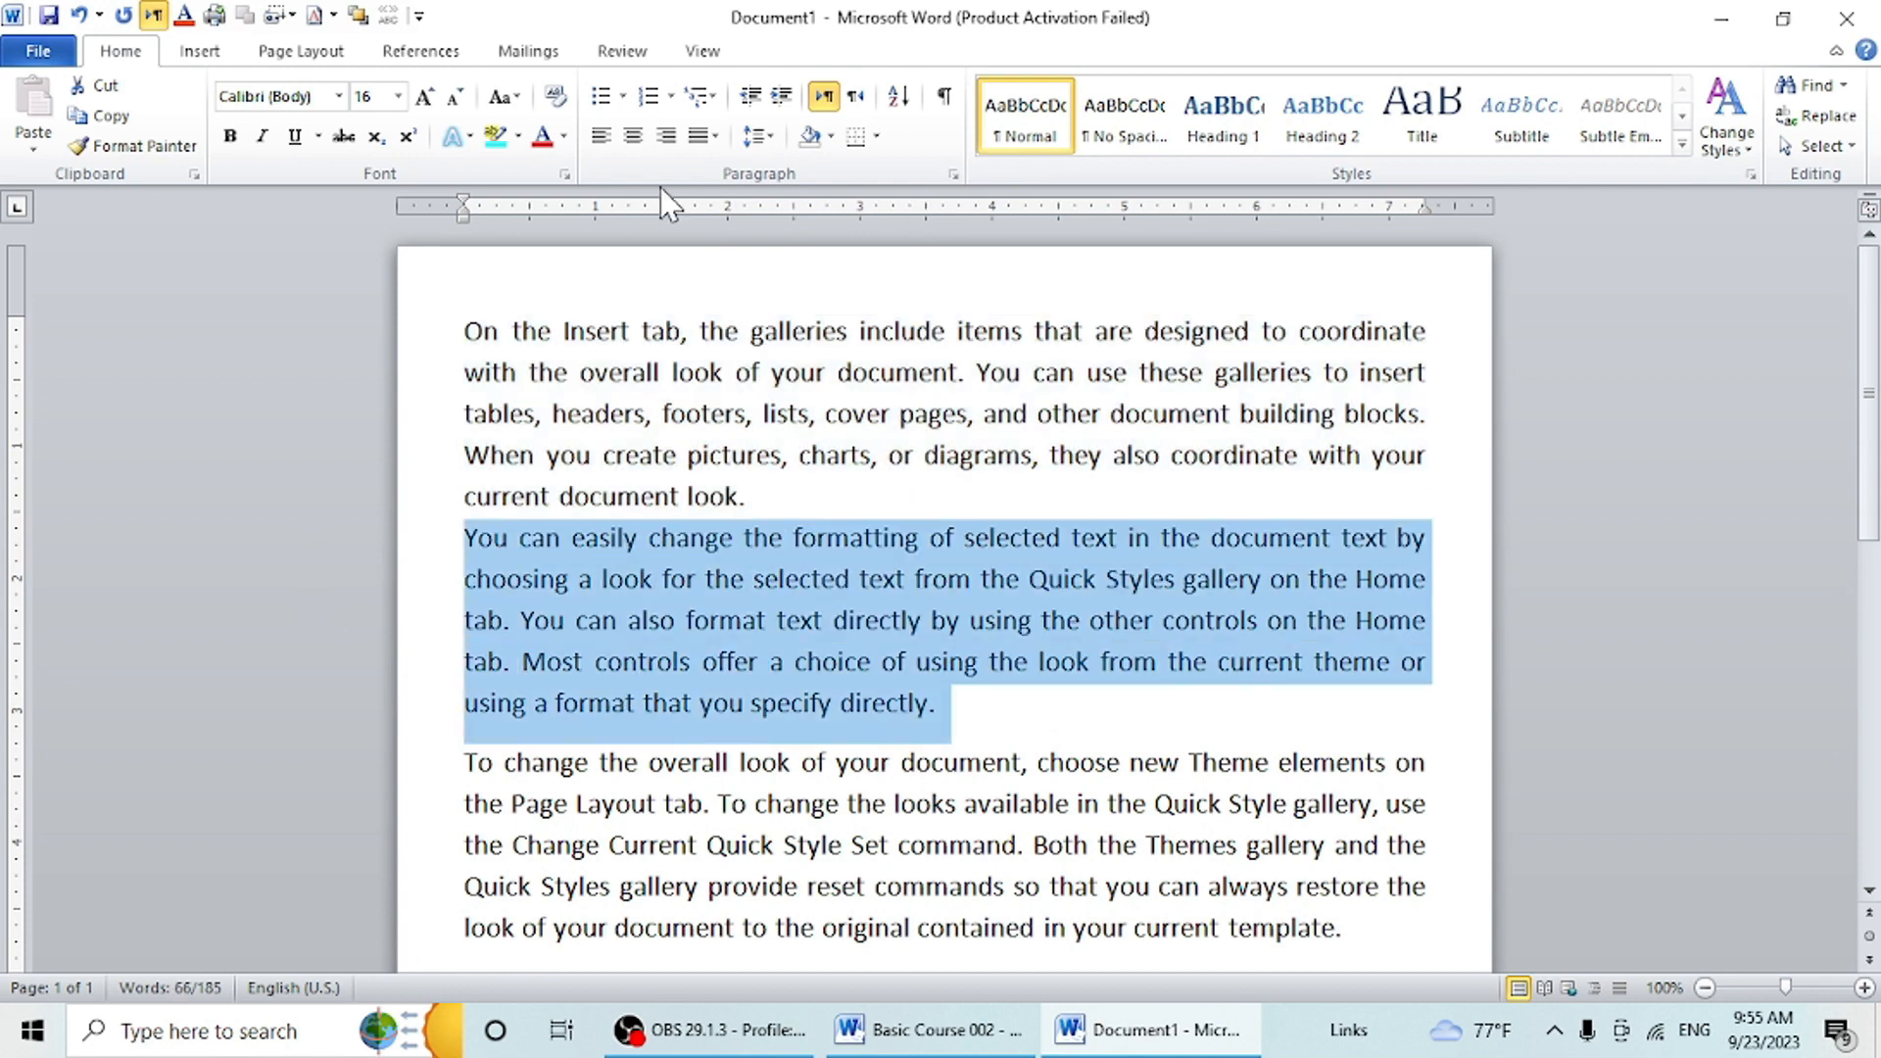
pyautogui.click(757, 135)
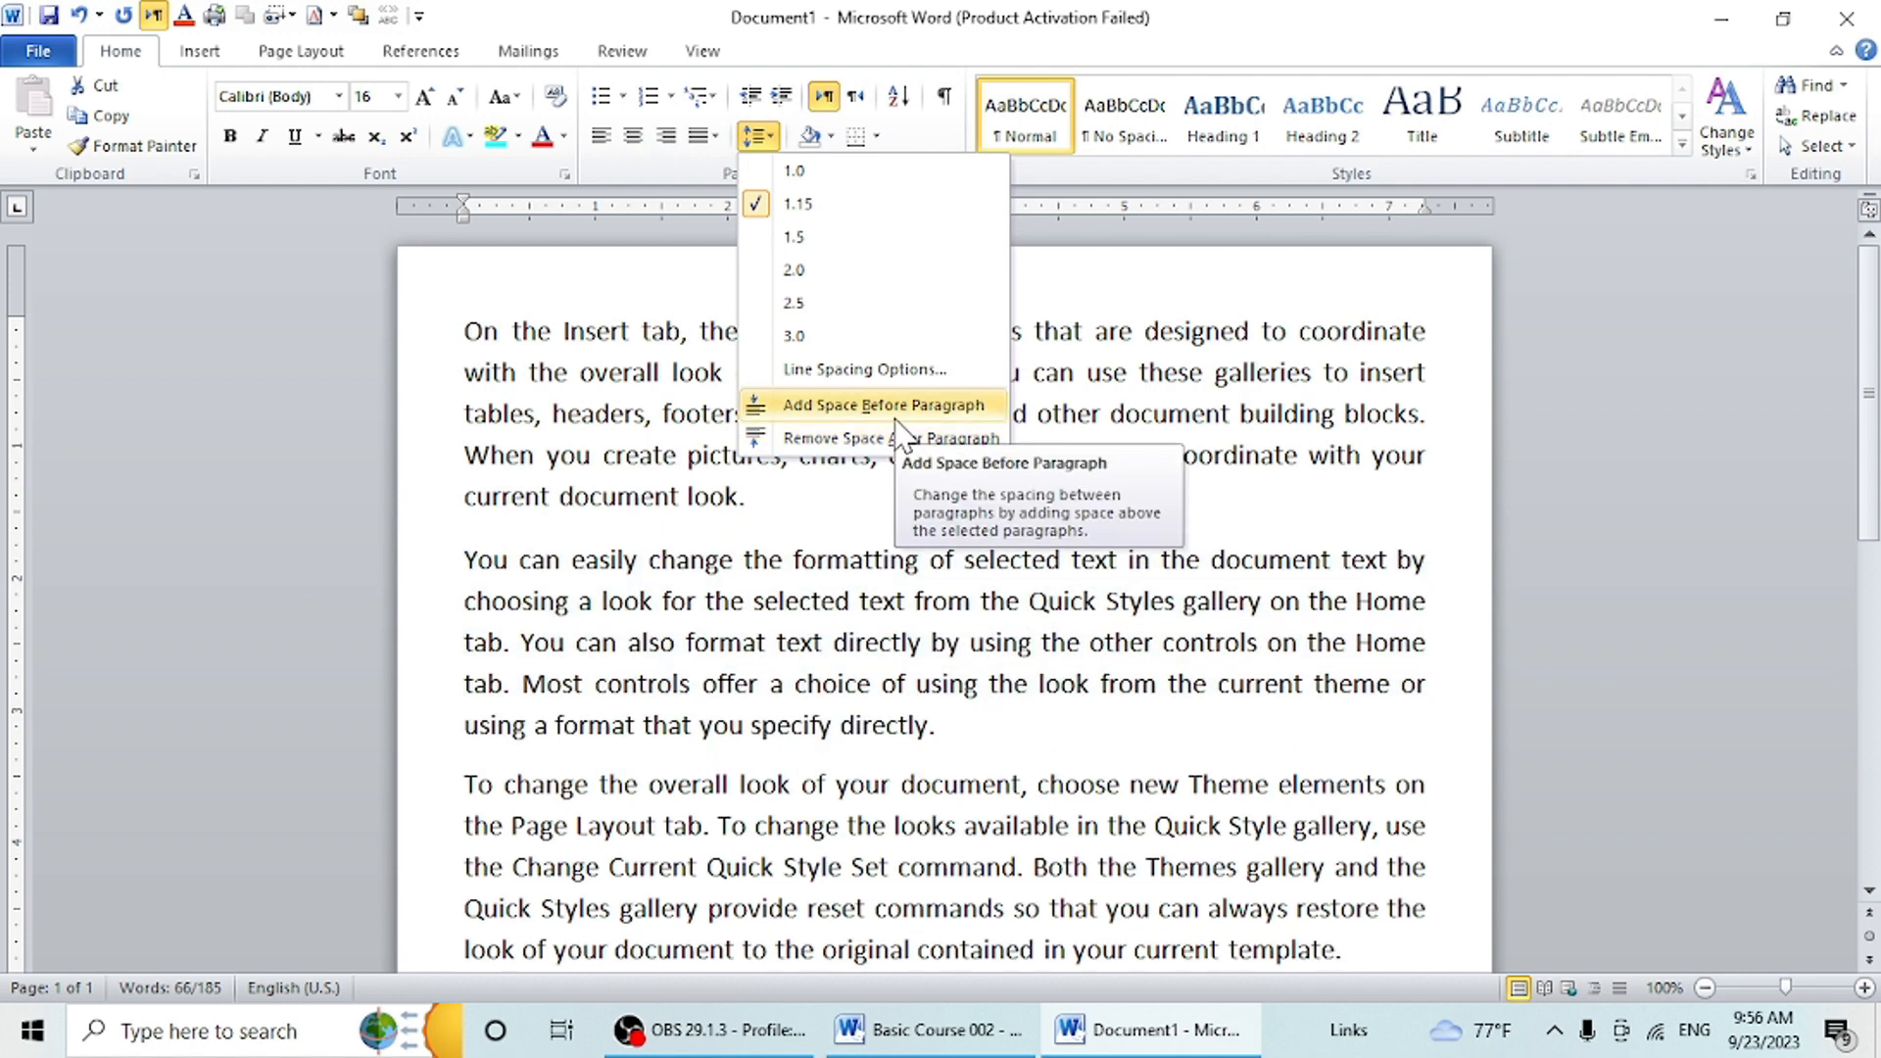
pyautogui.click(894, 439)
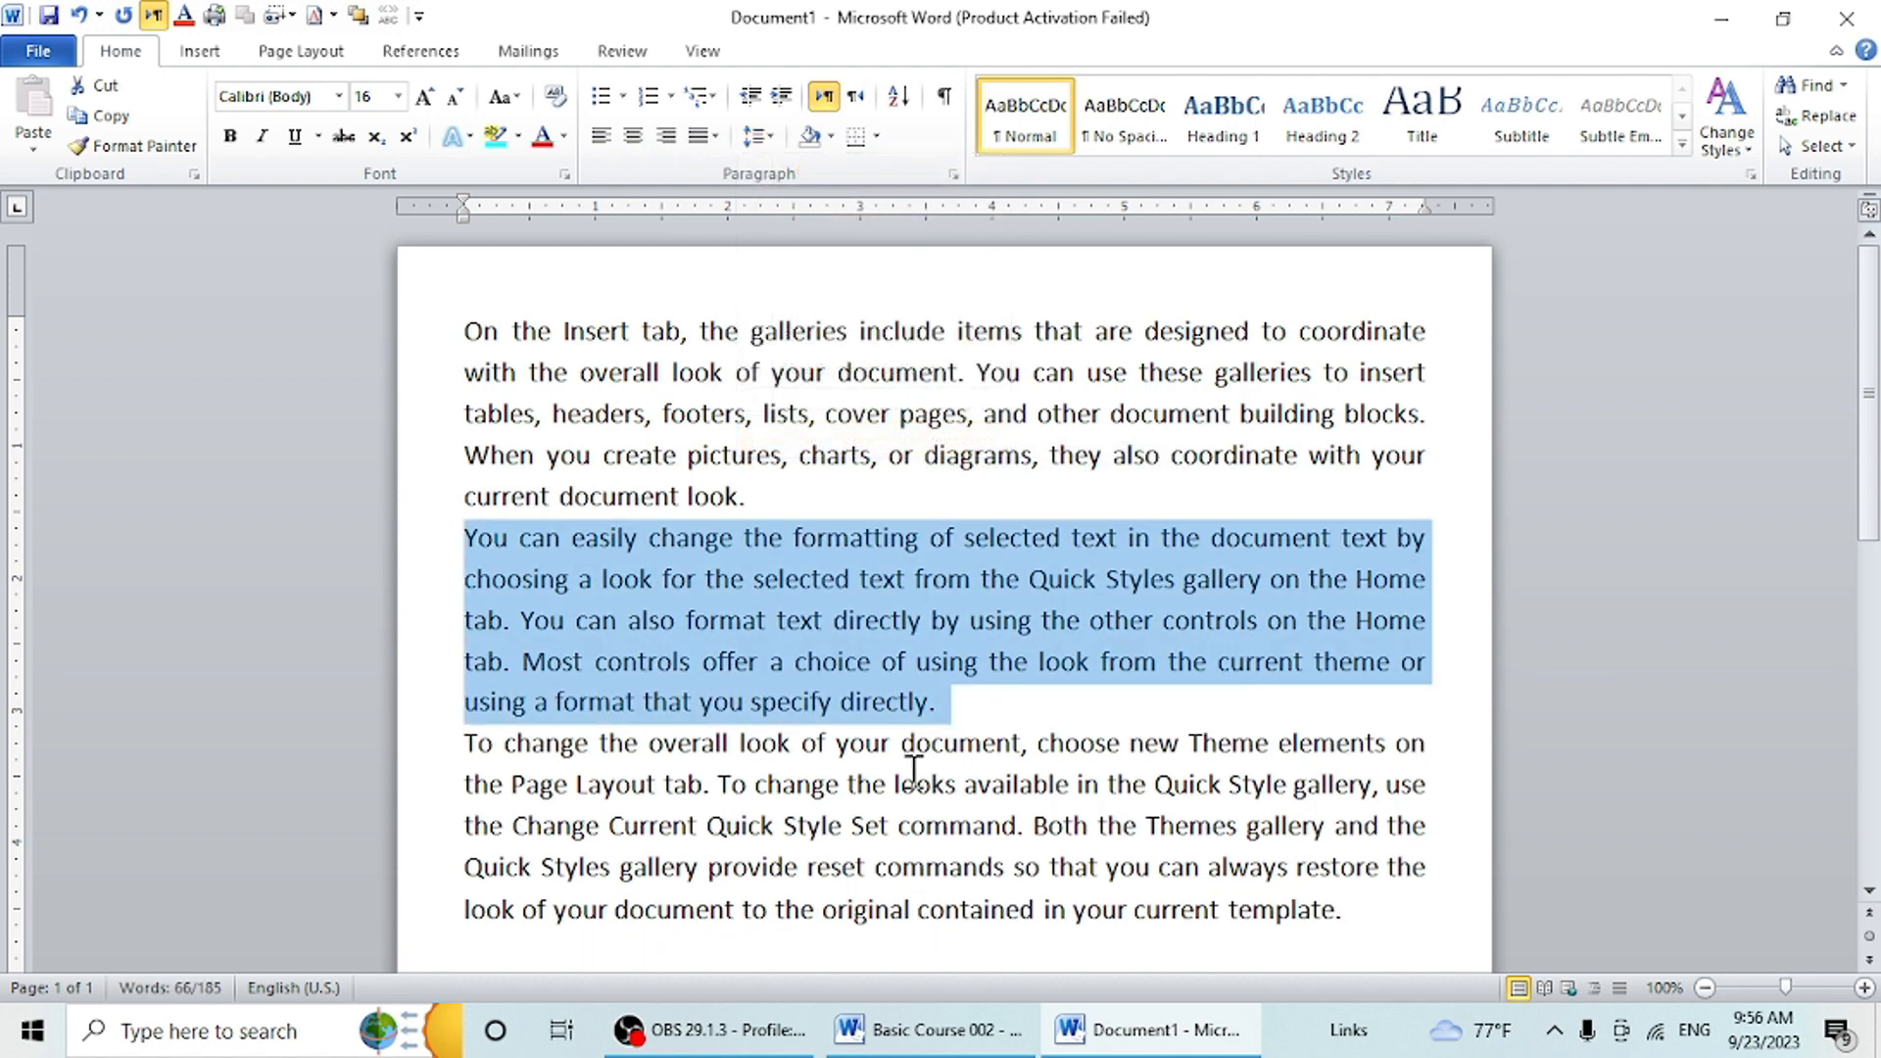
# - Set the line spacing of all three paragraphs to 1.0
pyautogui.moveTo(1376, 918); pyautogui.dragTo(467, 326)
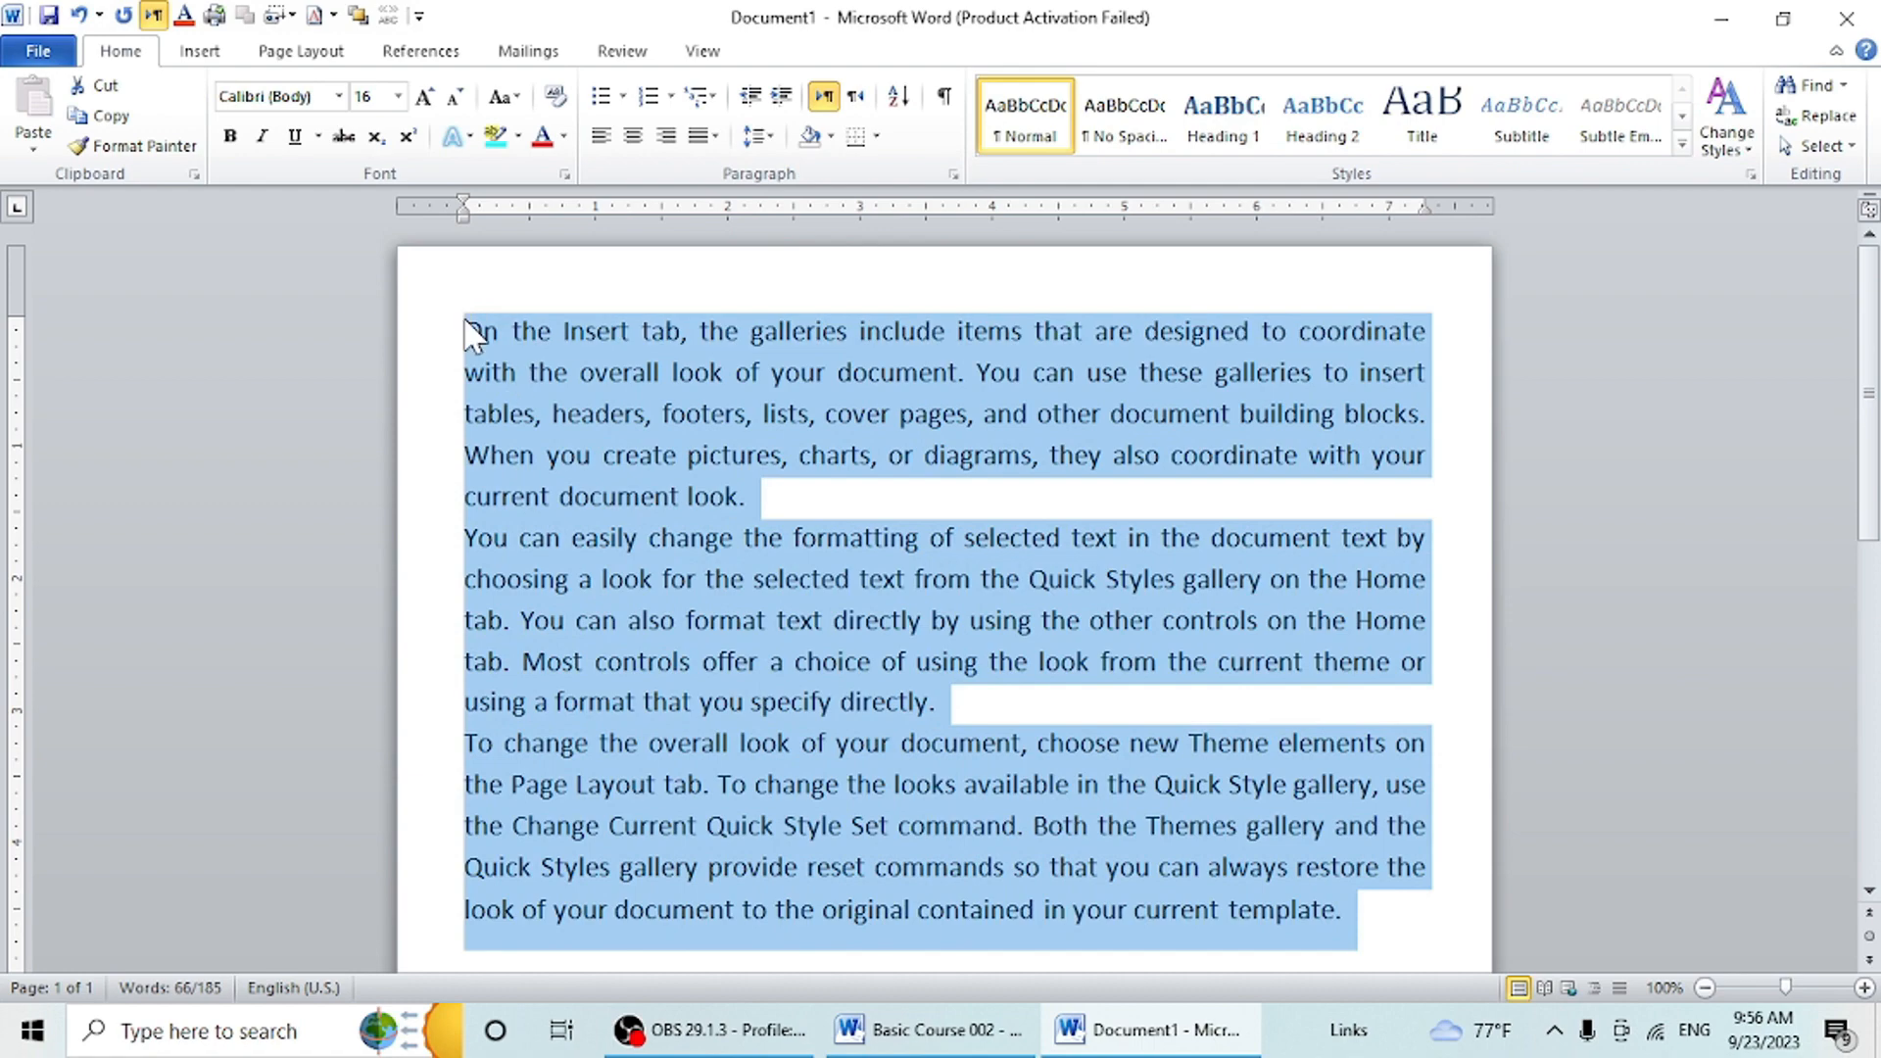
pyautogui.click(714, 137)
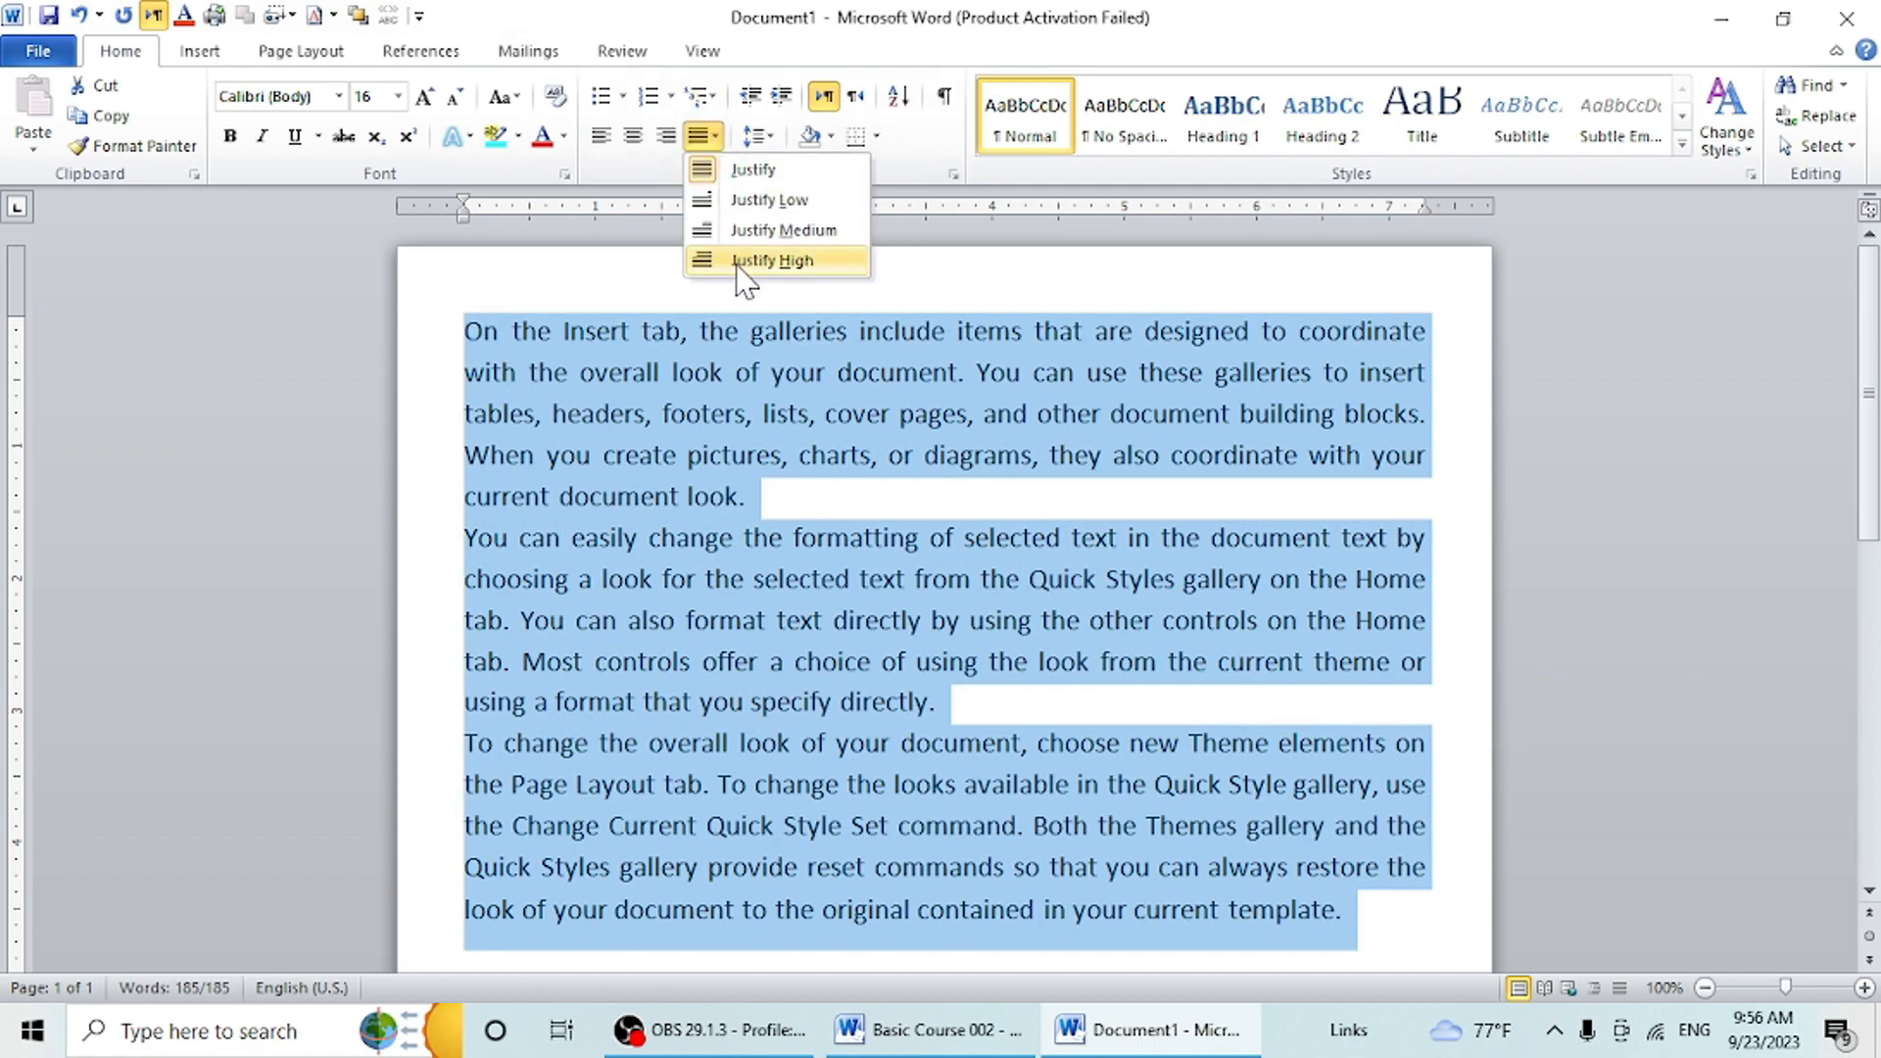
pyautogui.click(772, 138)
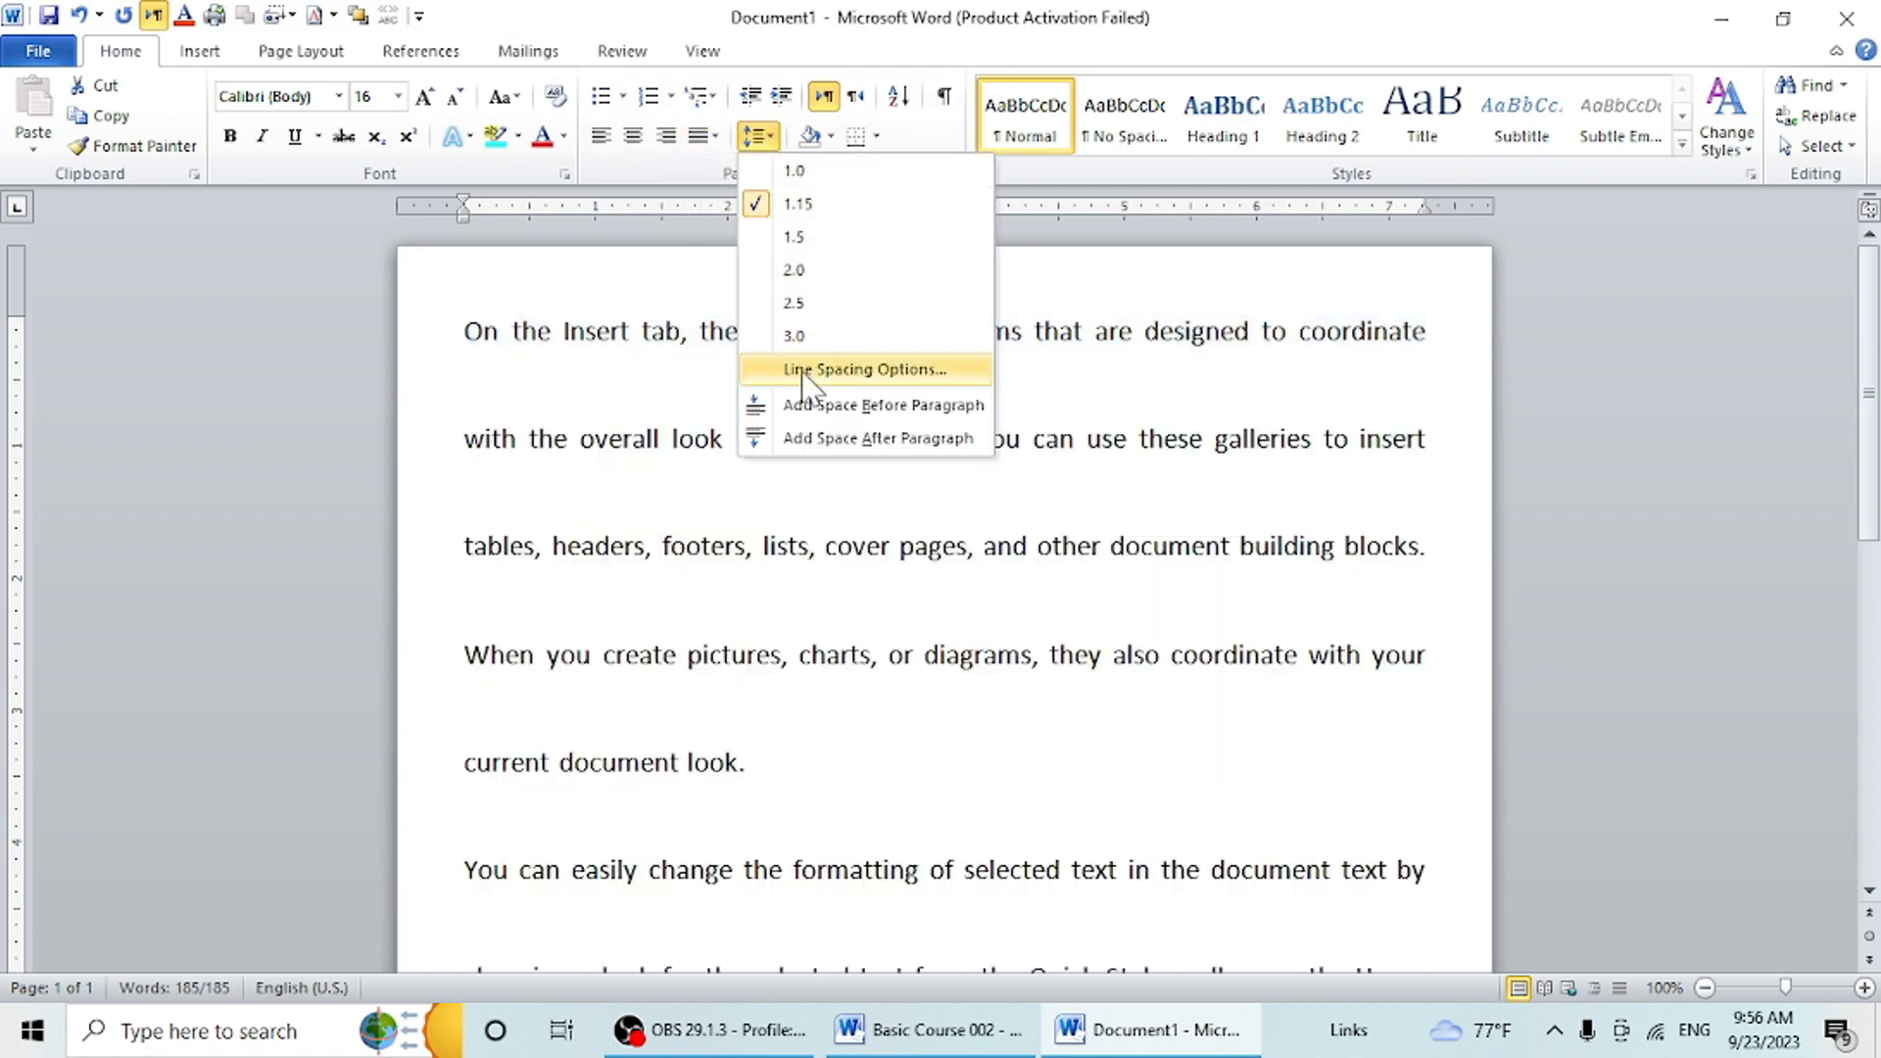
pyautogui.click(772, 137)
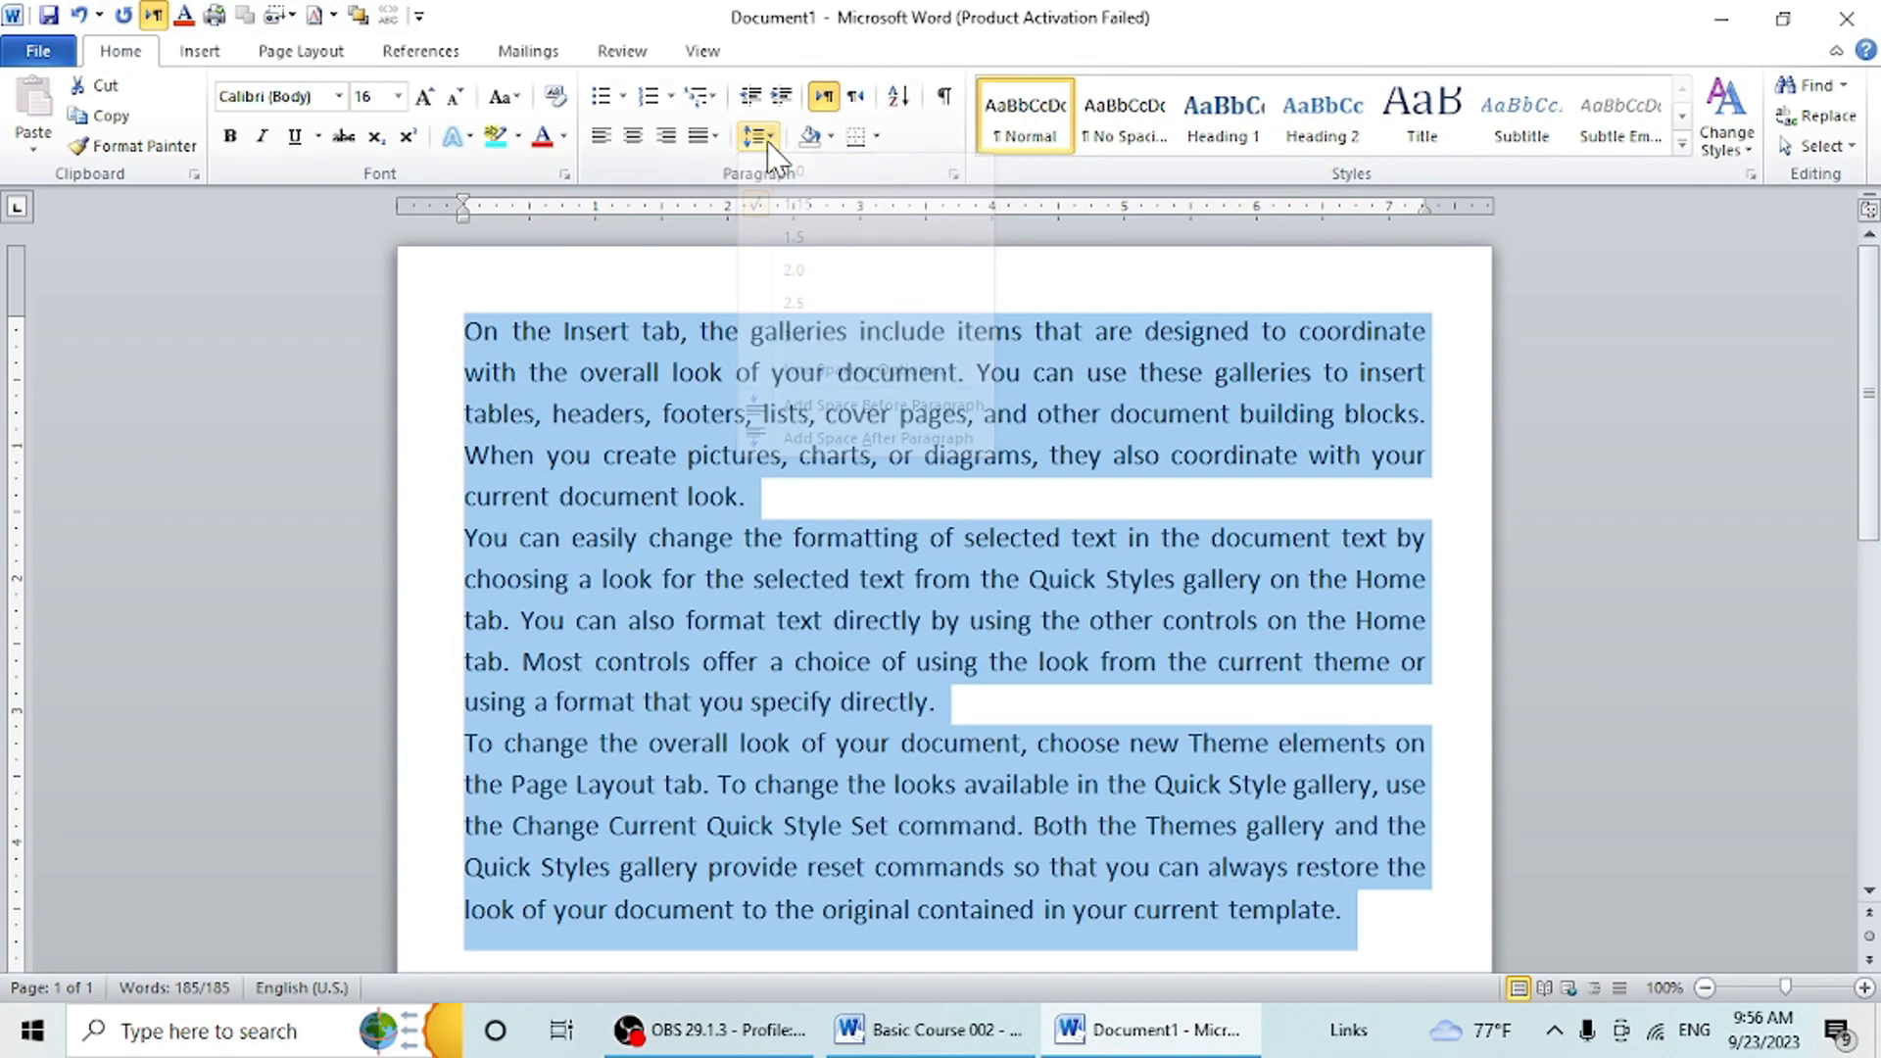
pyautogui.click(774, 139)
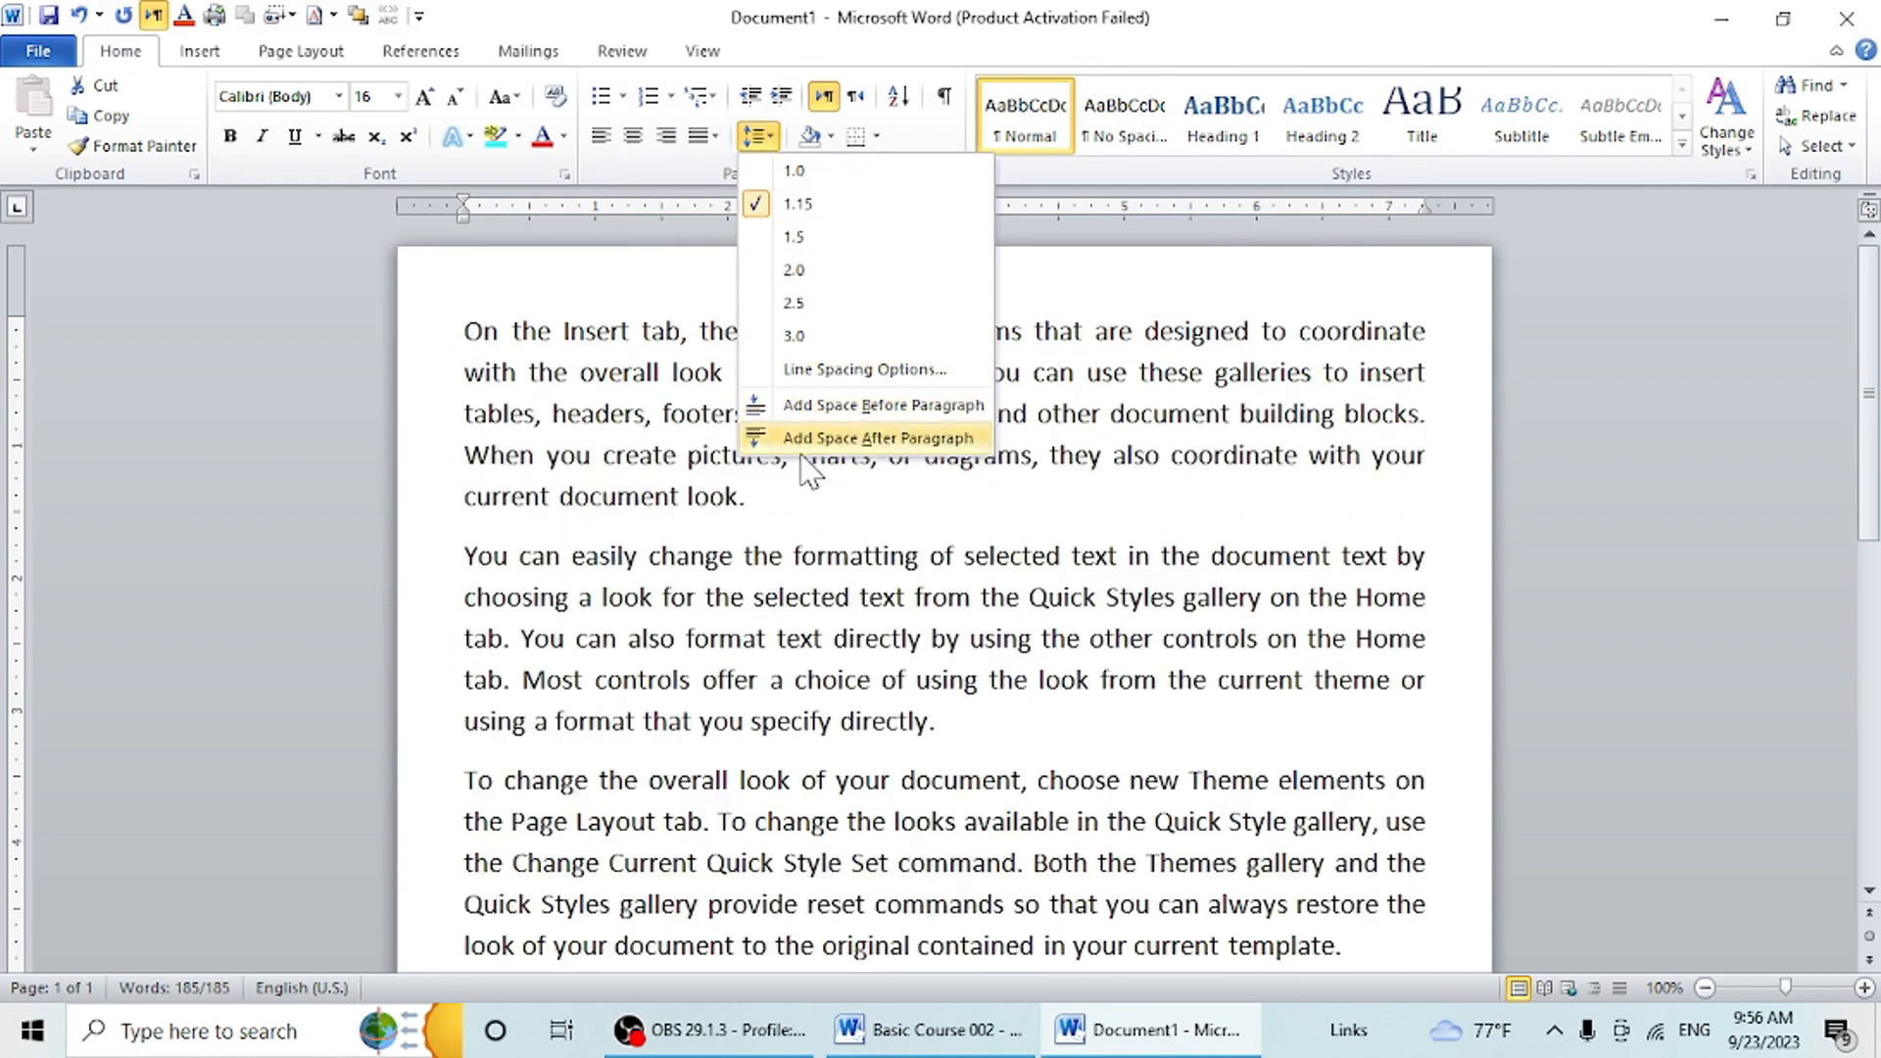
pyautogui.click(804, 177)
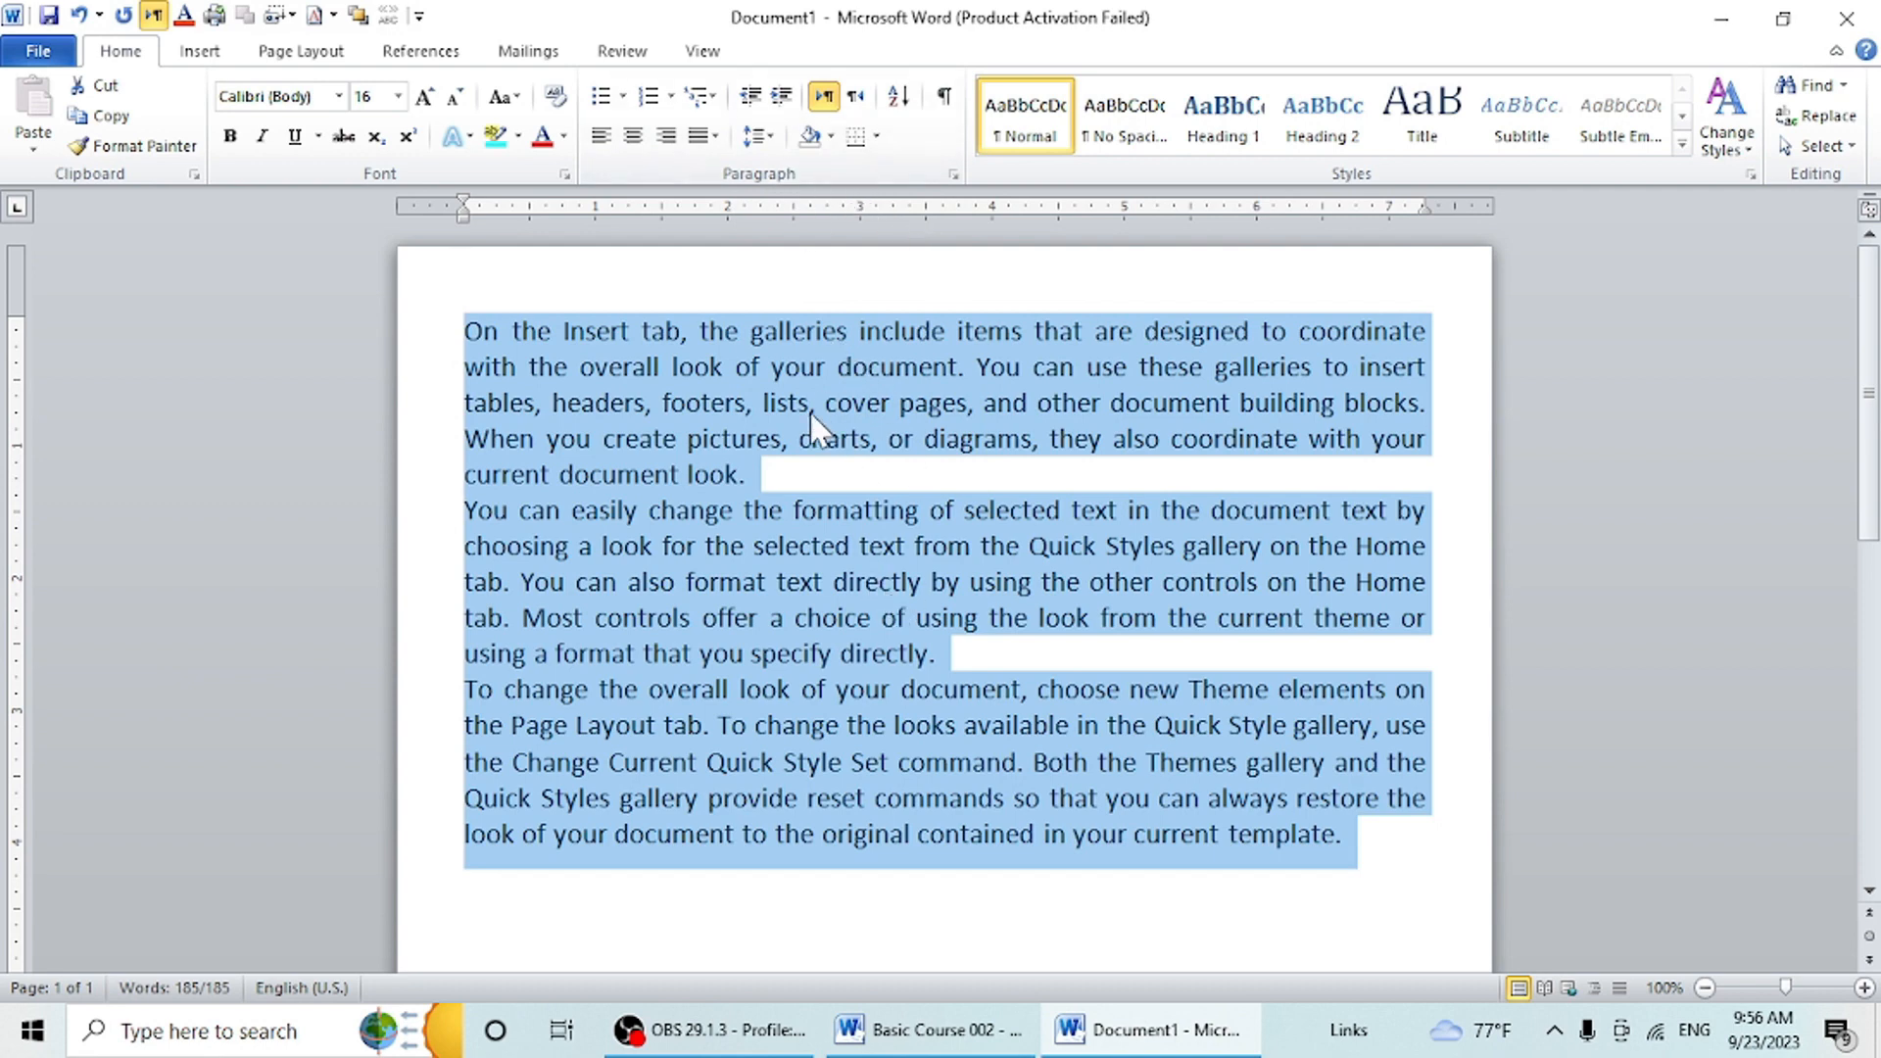
pyautogui.click(931, 890)
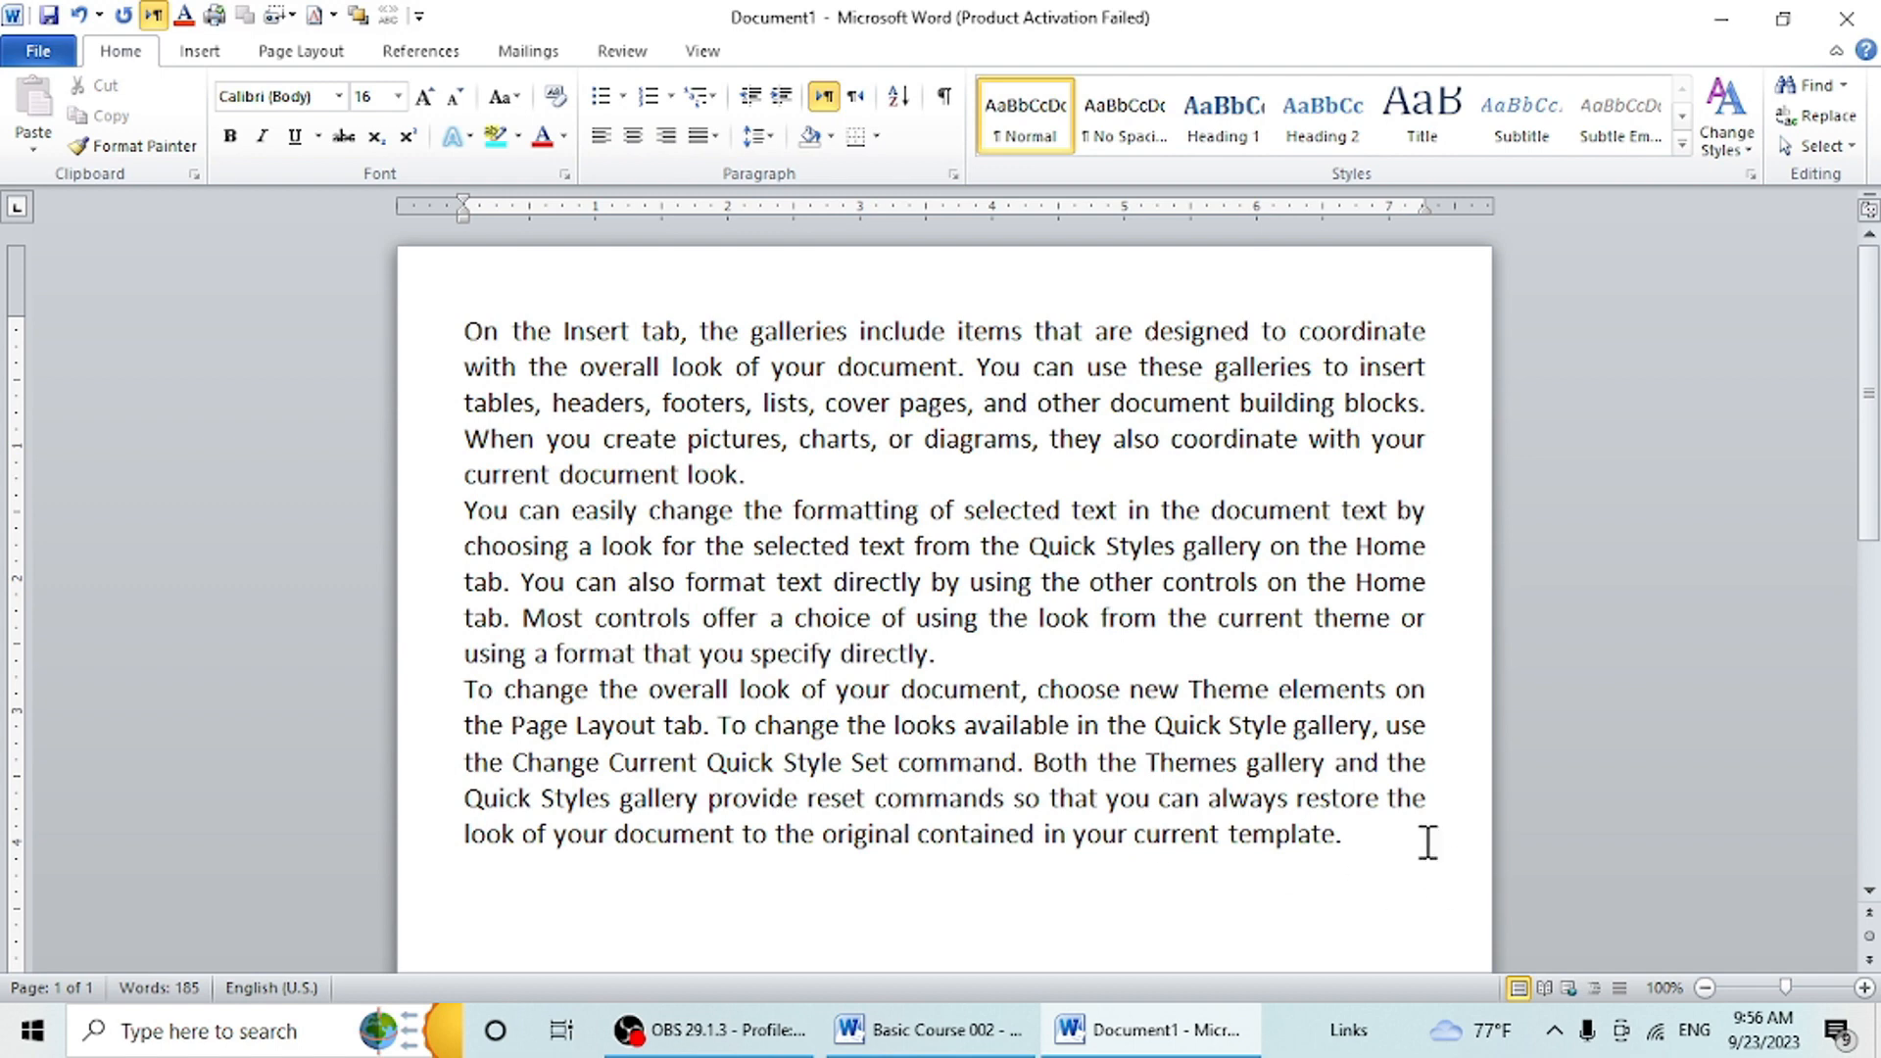
# - Replace all the paragraphs with four separate lines reading "my classroom", "my clulture", "our environment" and "our constitution"
pyautogui.moveTo(1420, 841); pyautogui.dragTo(183, 310)
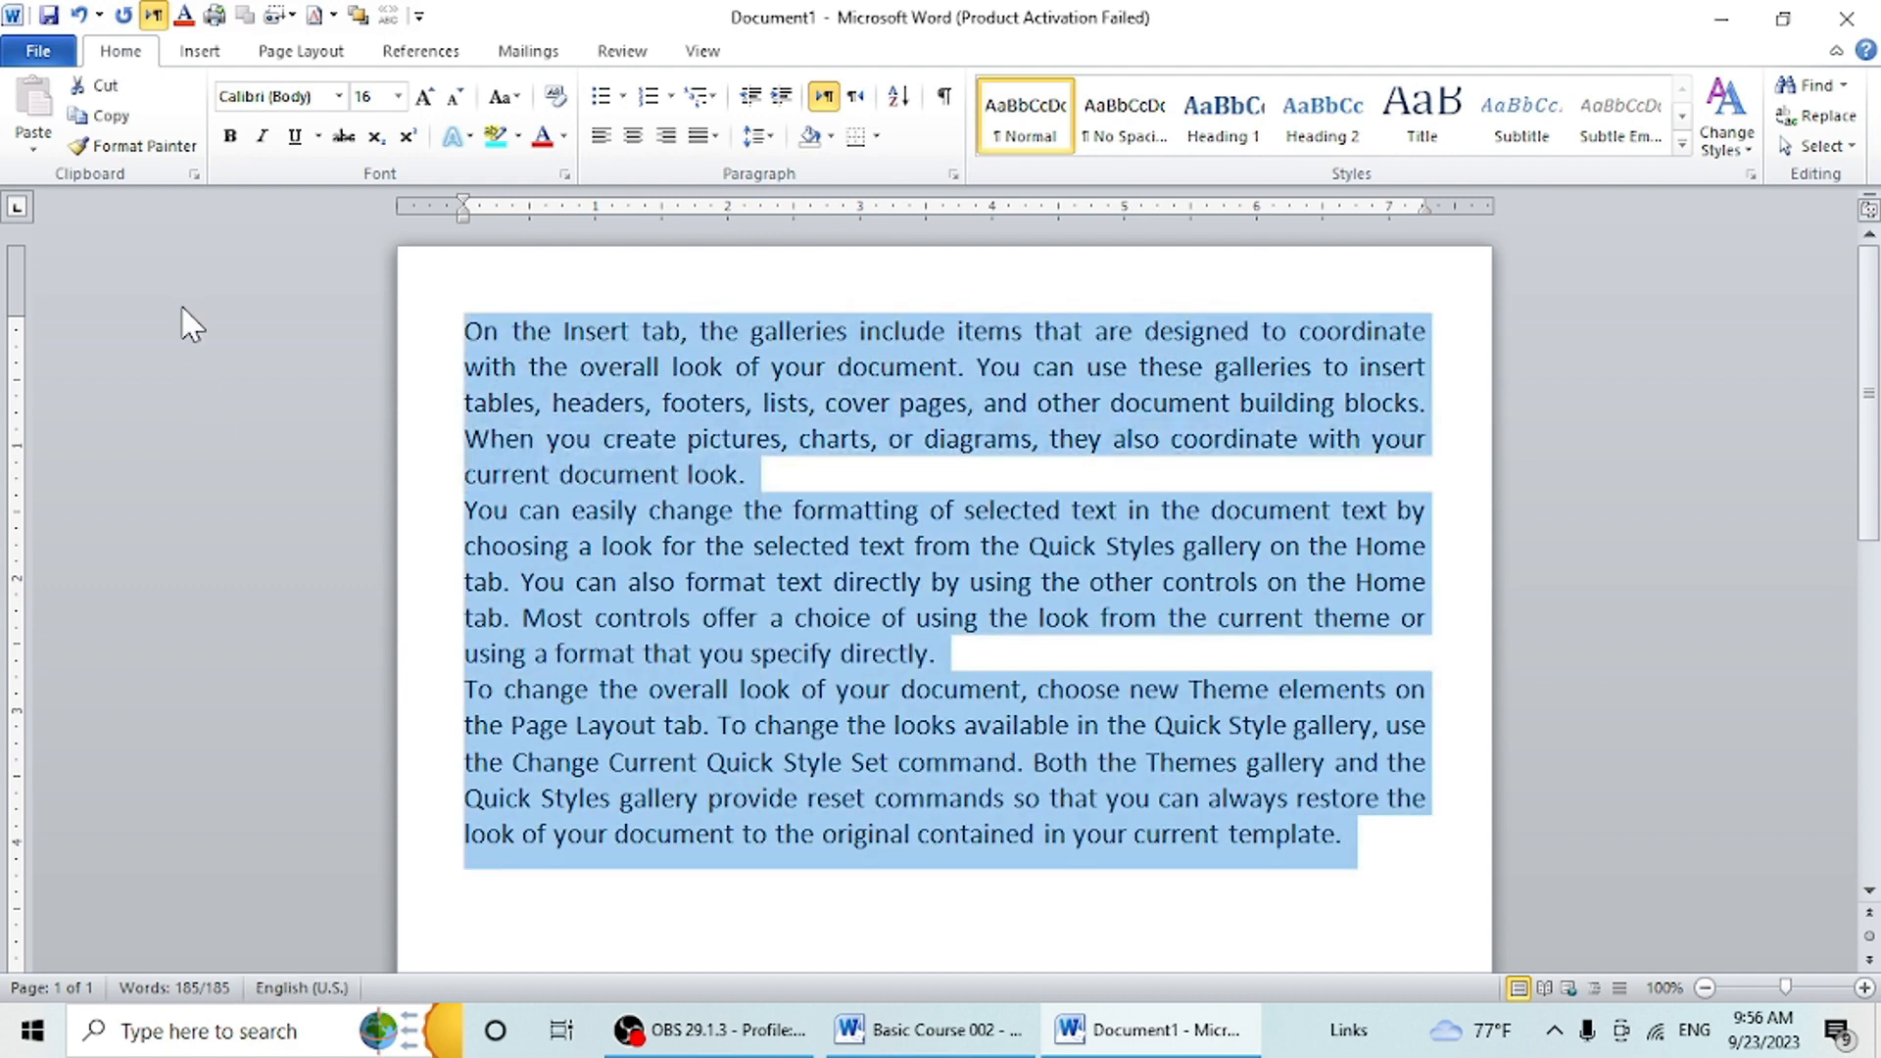
pyautogui.press('Delete')
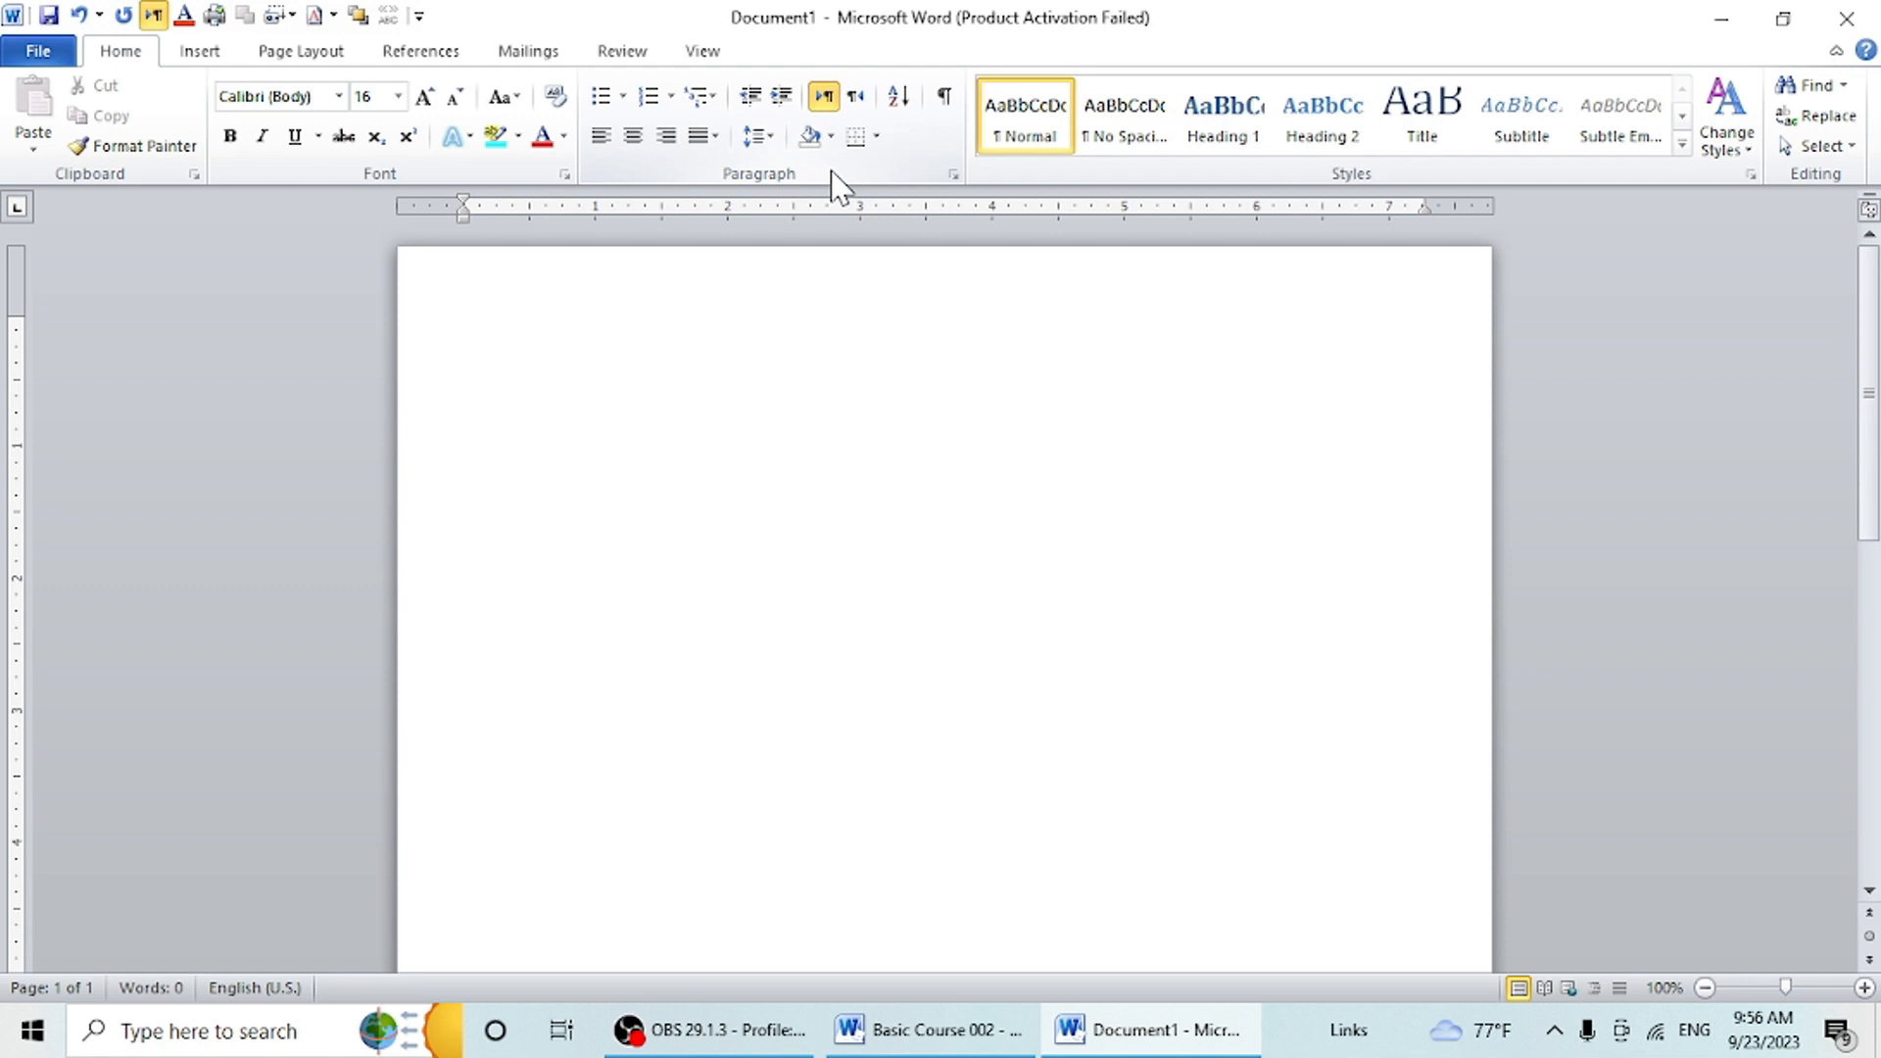
pyautogui.write('my class ro')
pyautogui.press('BackSpace')
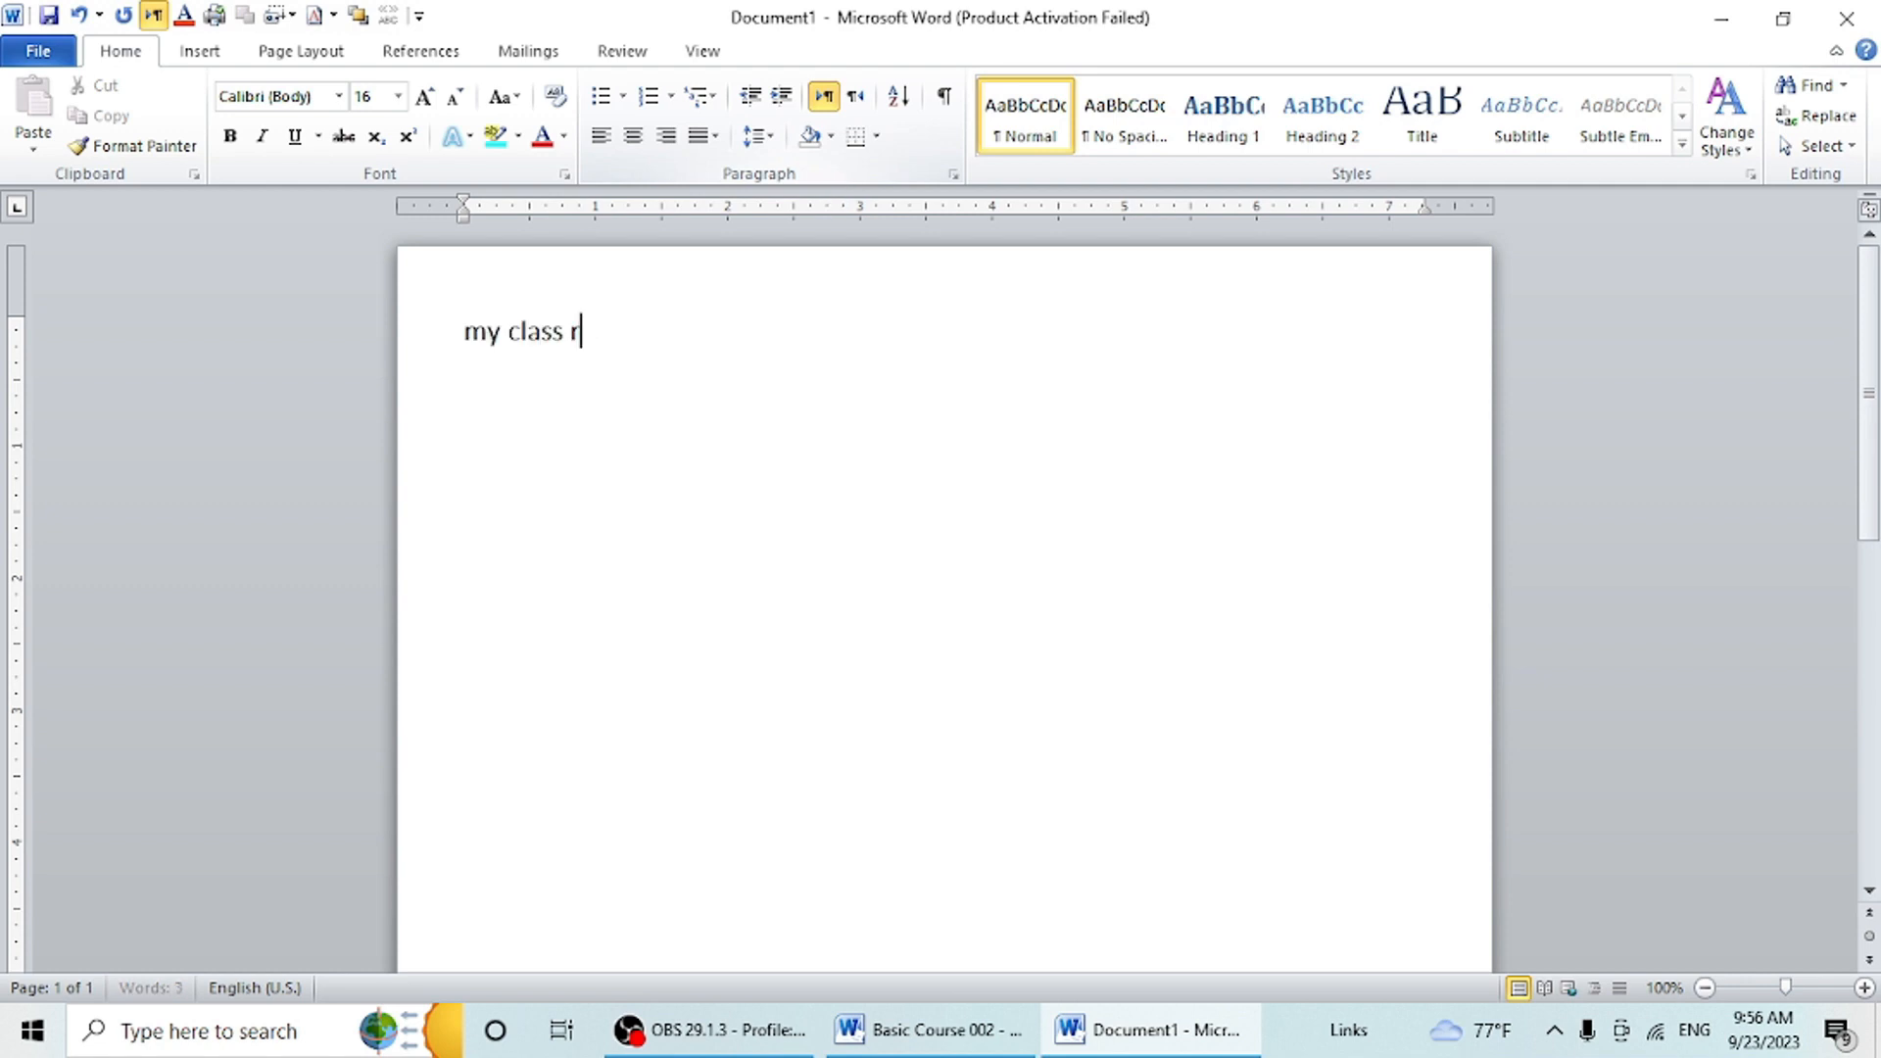
pyautogui.write('oom my clult')
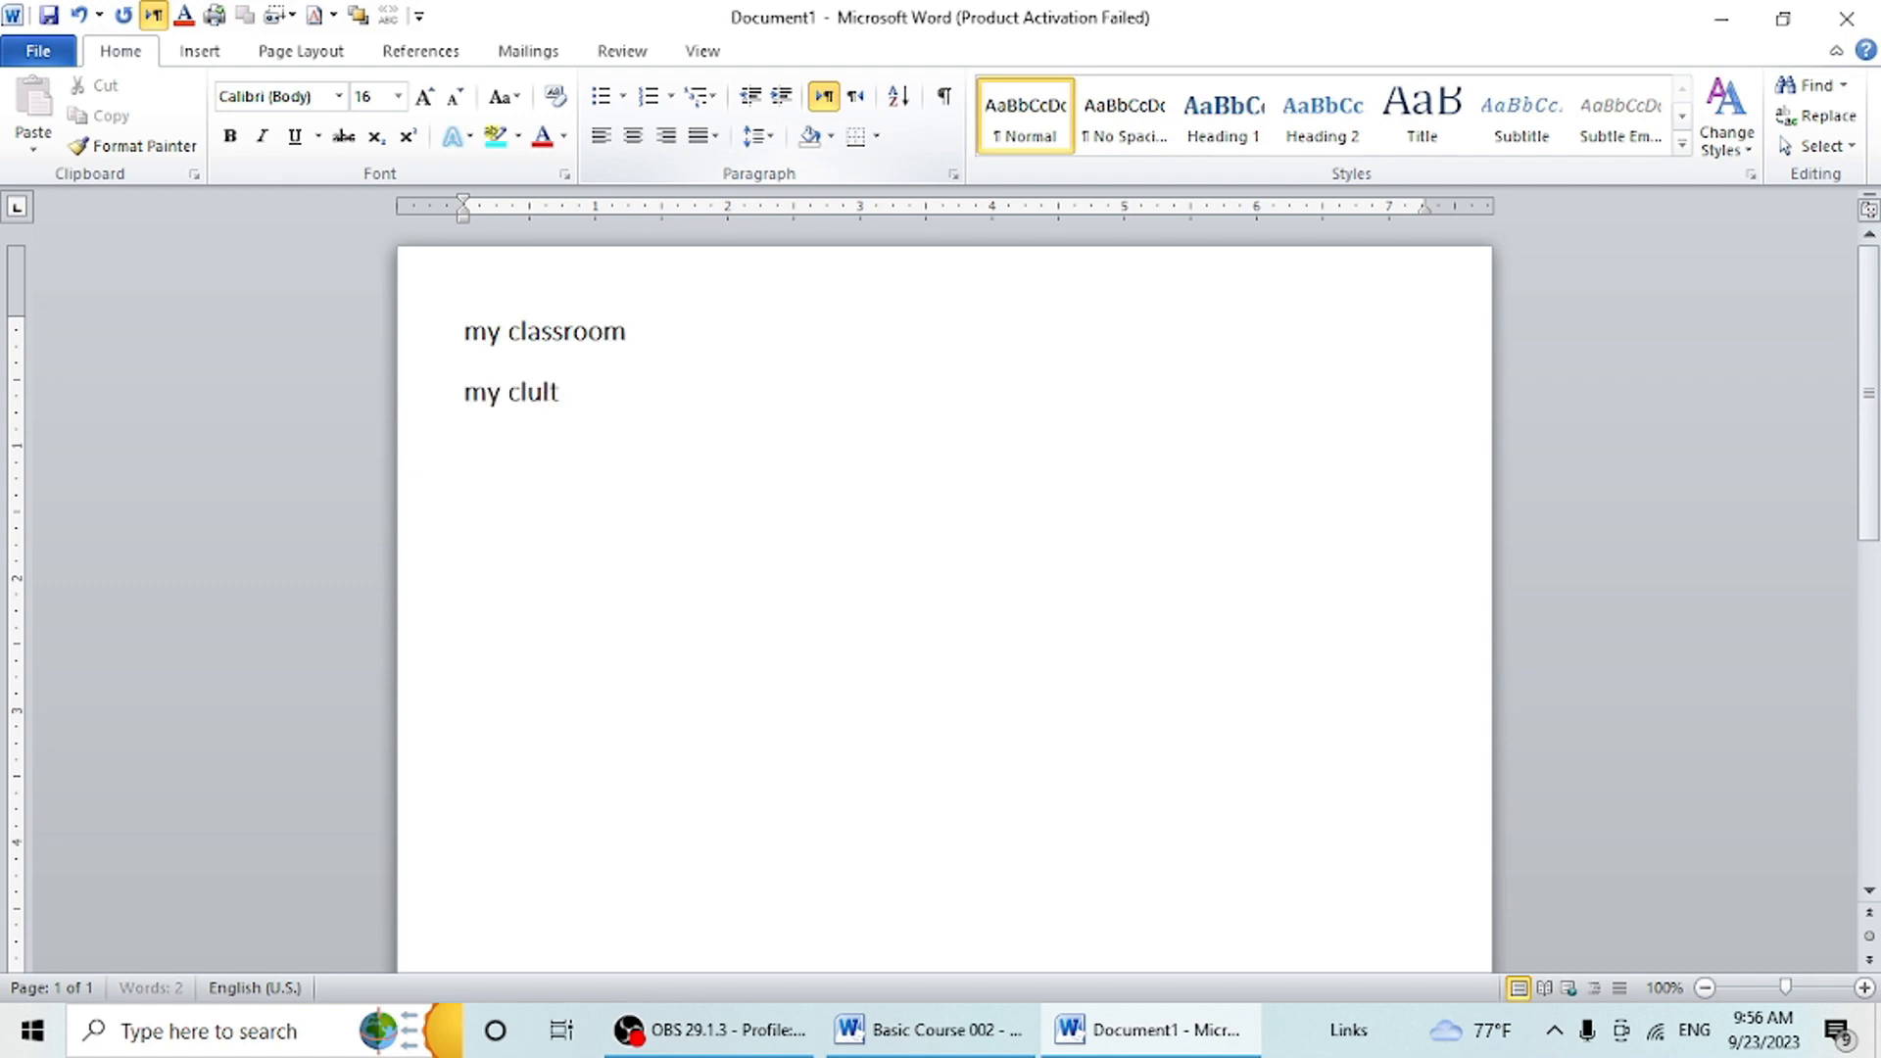
pyautogui.write('ure our envir')
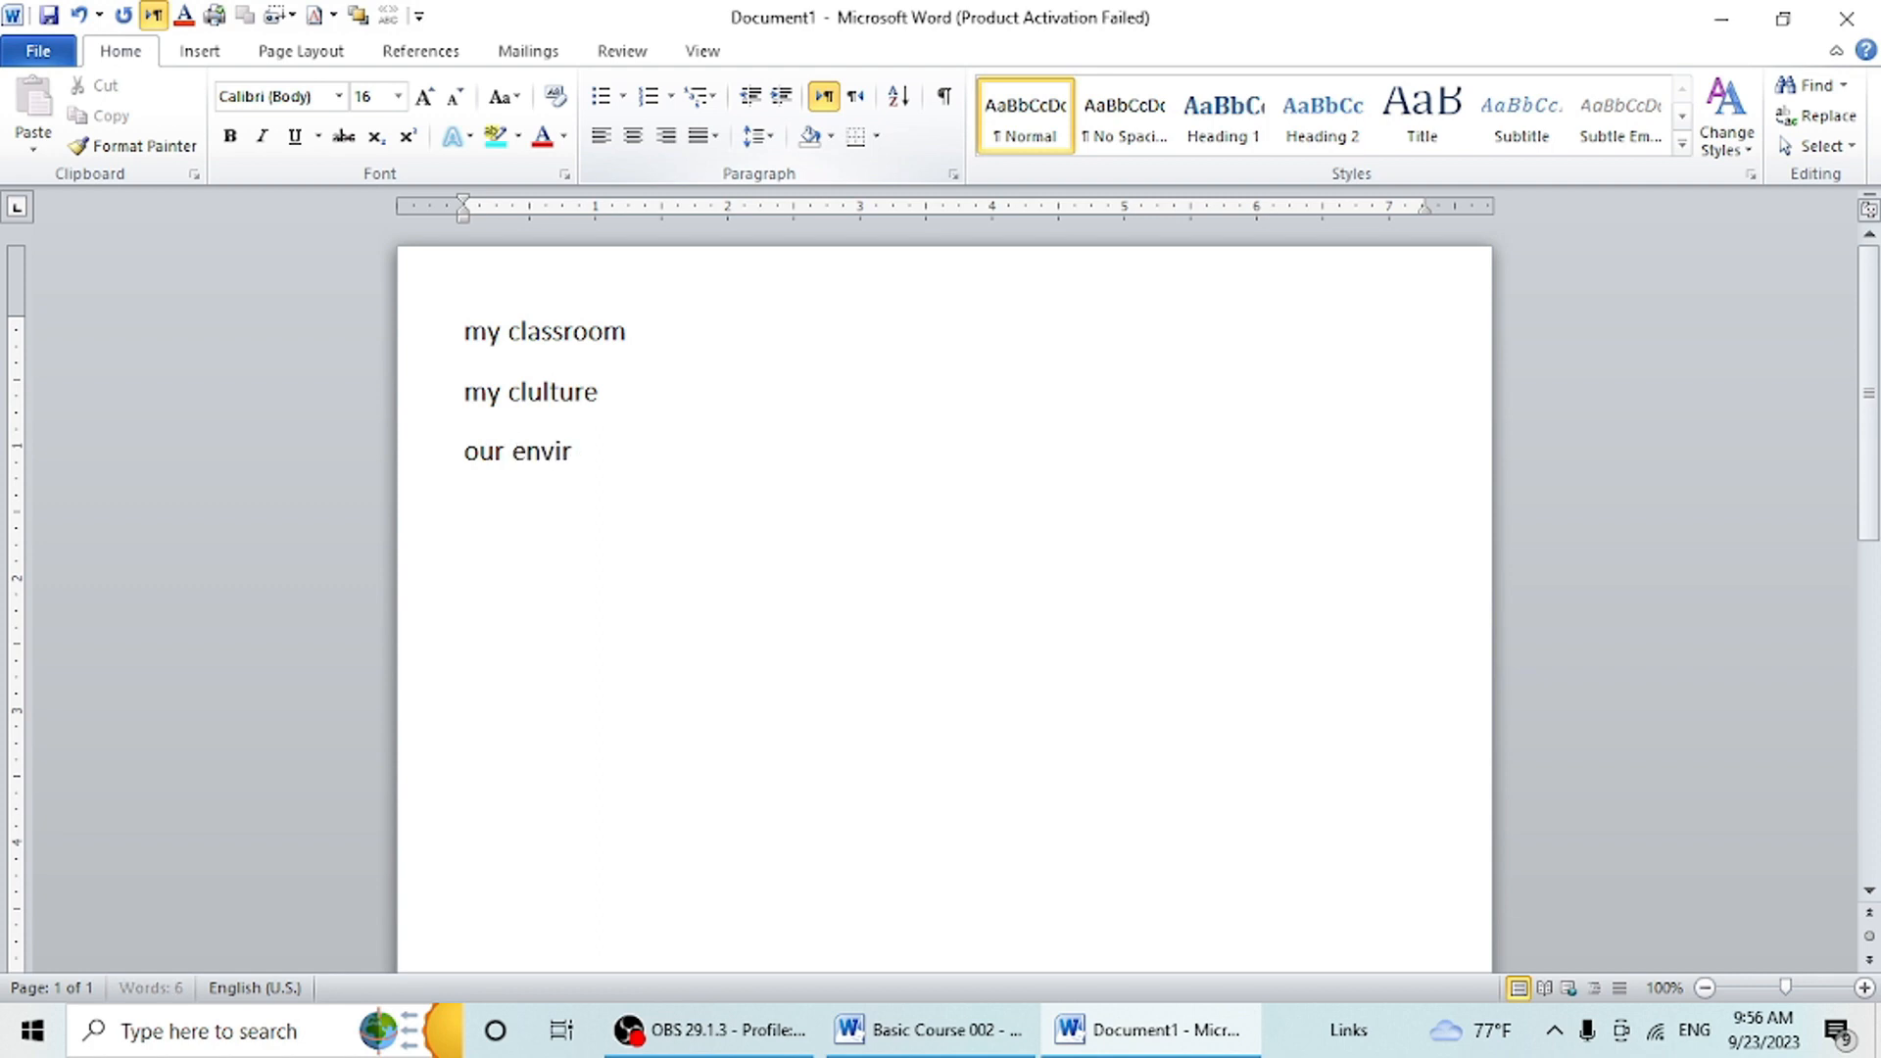
pyautogui.write('onment')
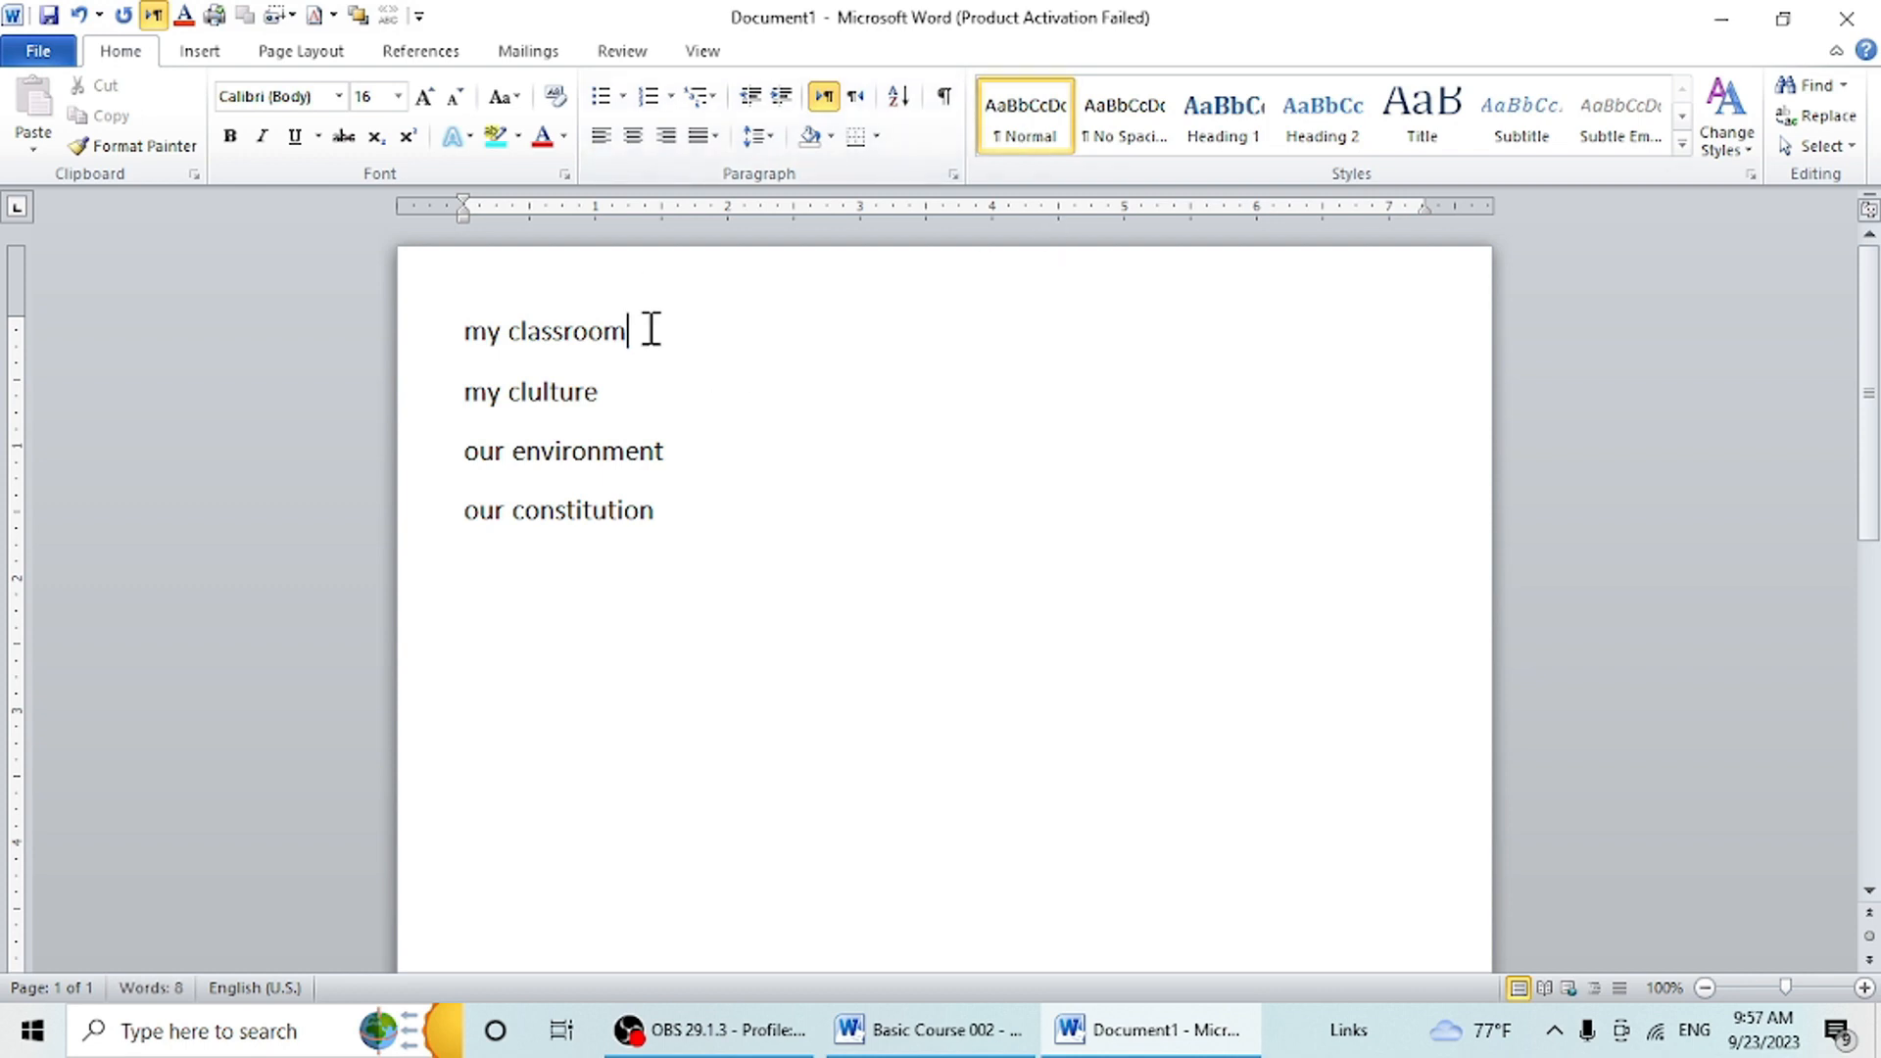
pyautogui.moveTo(652, 330); pyautogui.dragTo(445, 331)
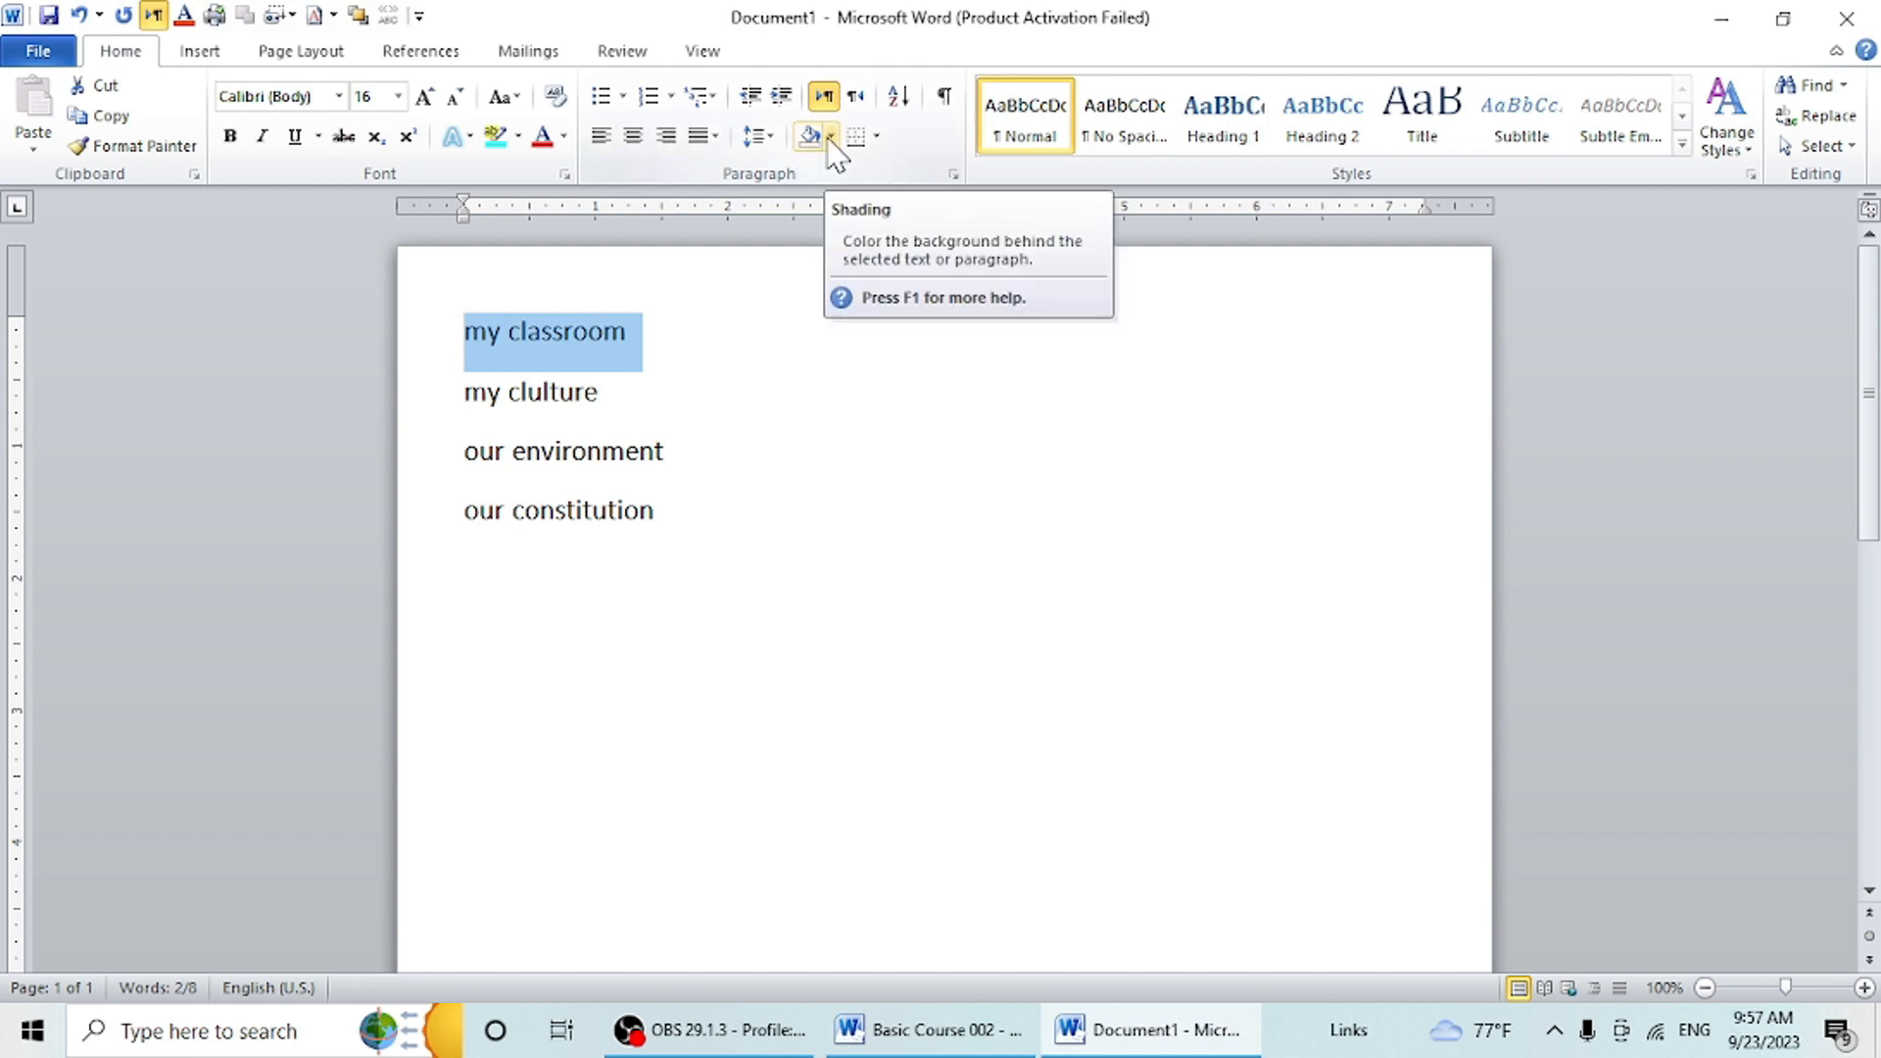
pyautogui.click(514, 146)
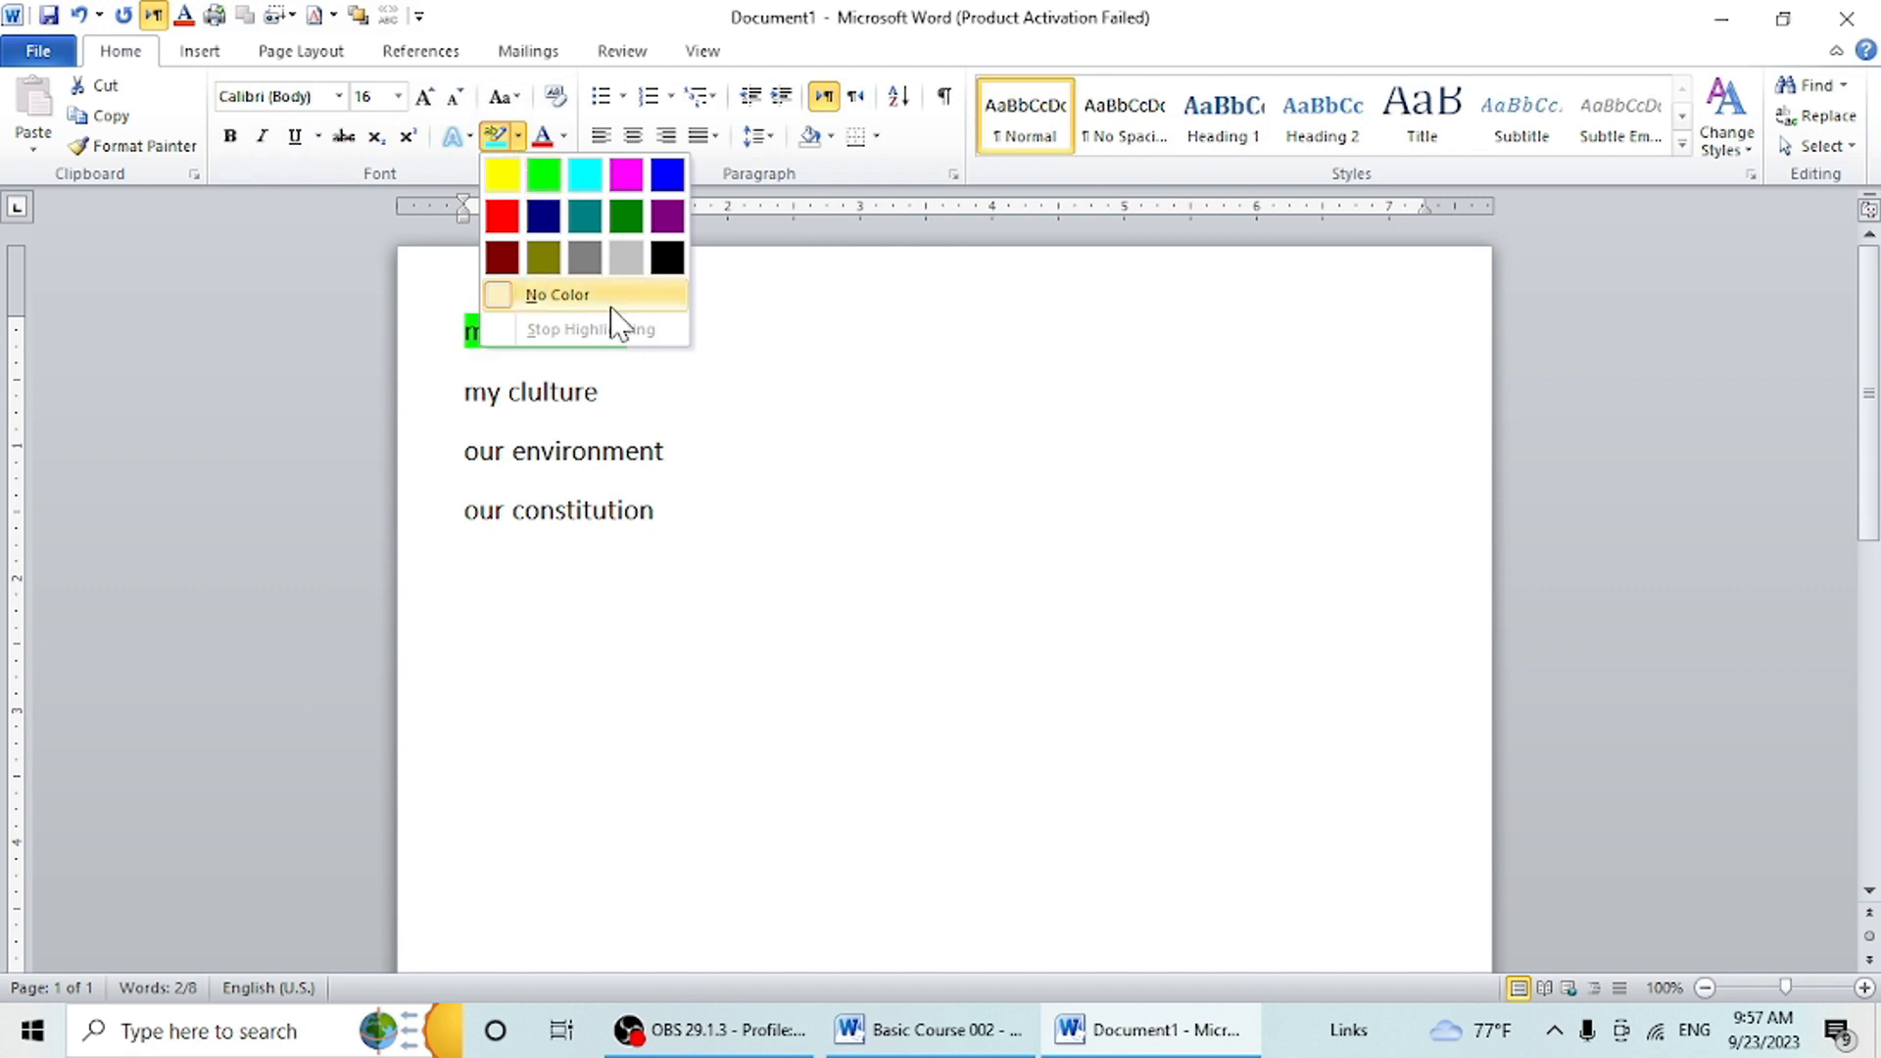
pyautogui.click(685, 496)
pyautogui.moveTo(672, 450); pyautogui.dragTo(477, 467)
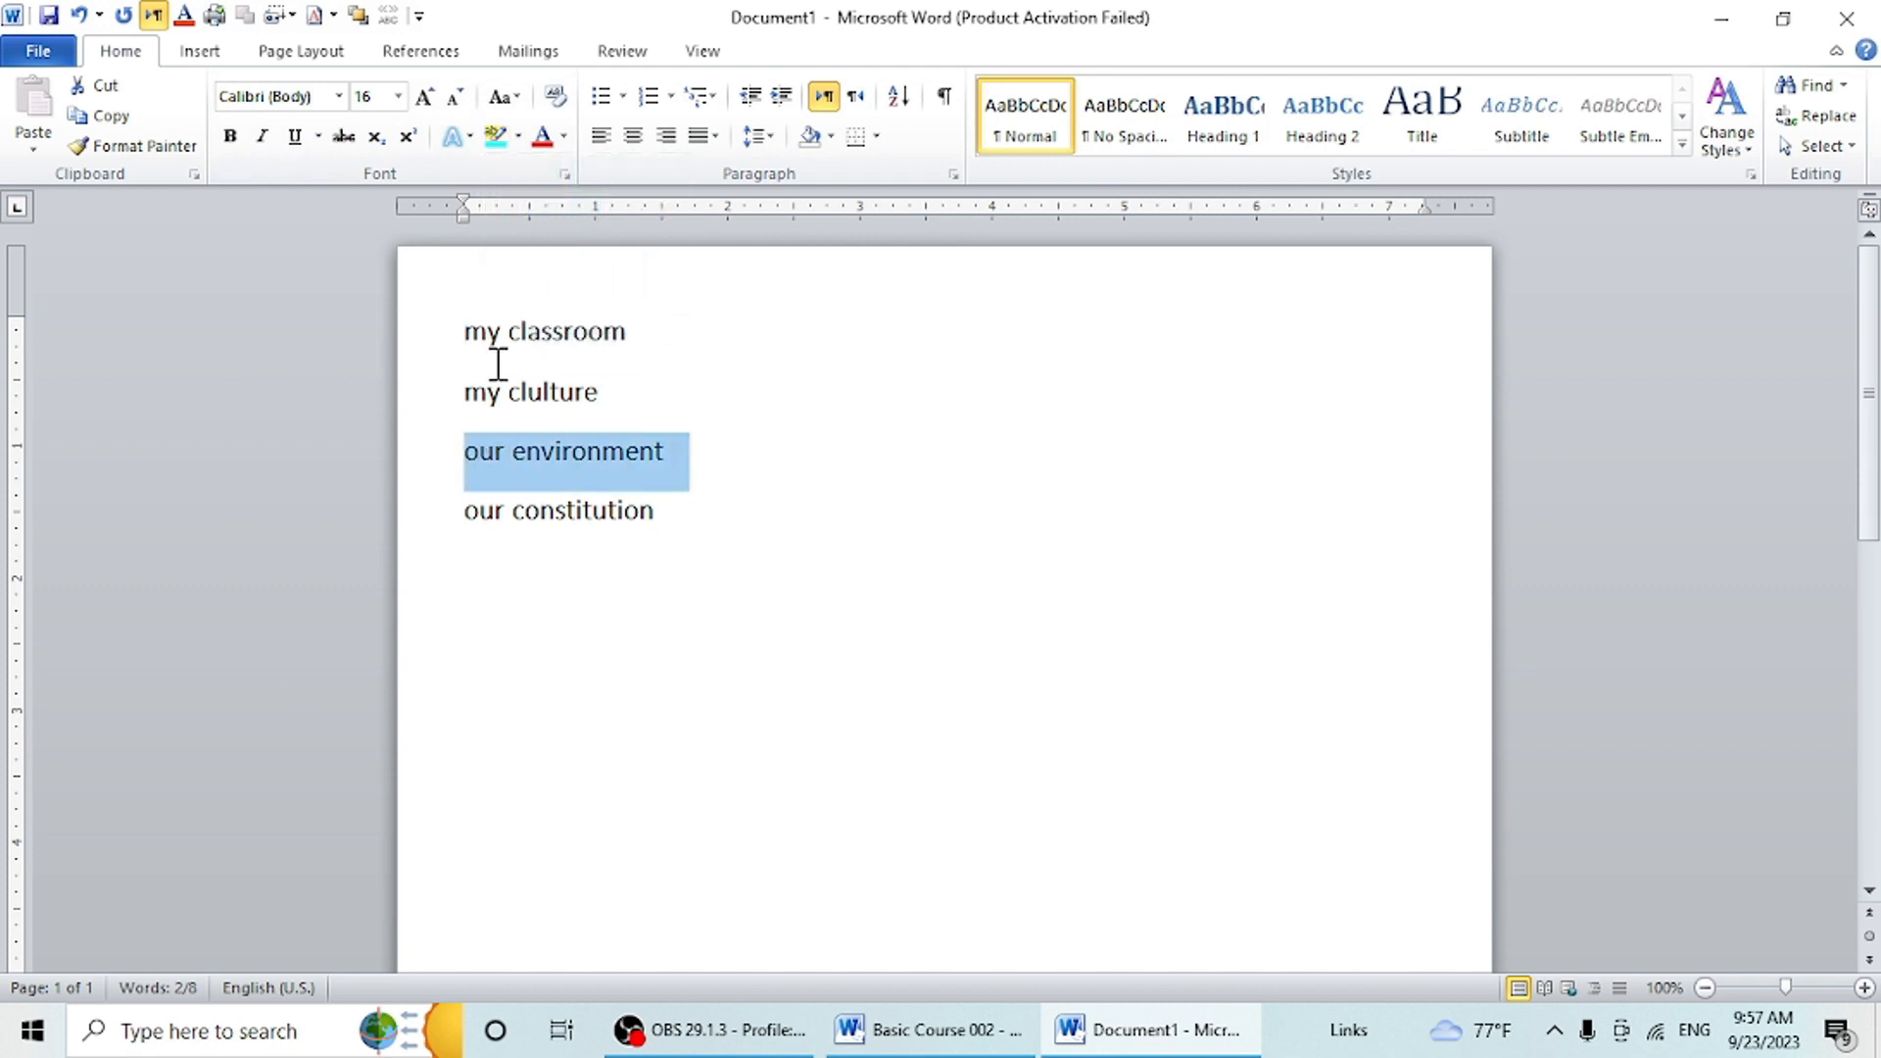
pyautogui.click(526, 143)
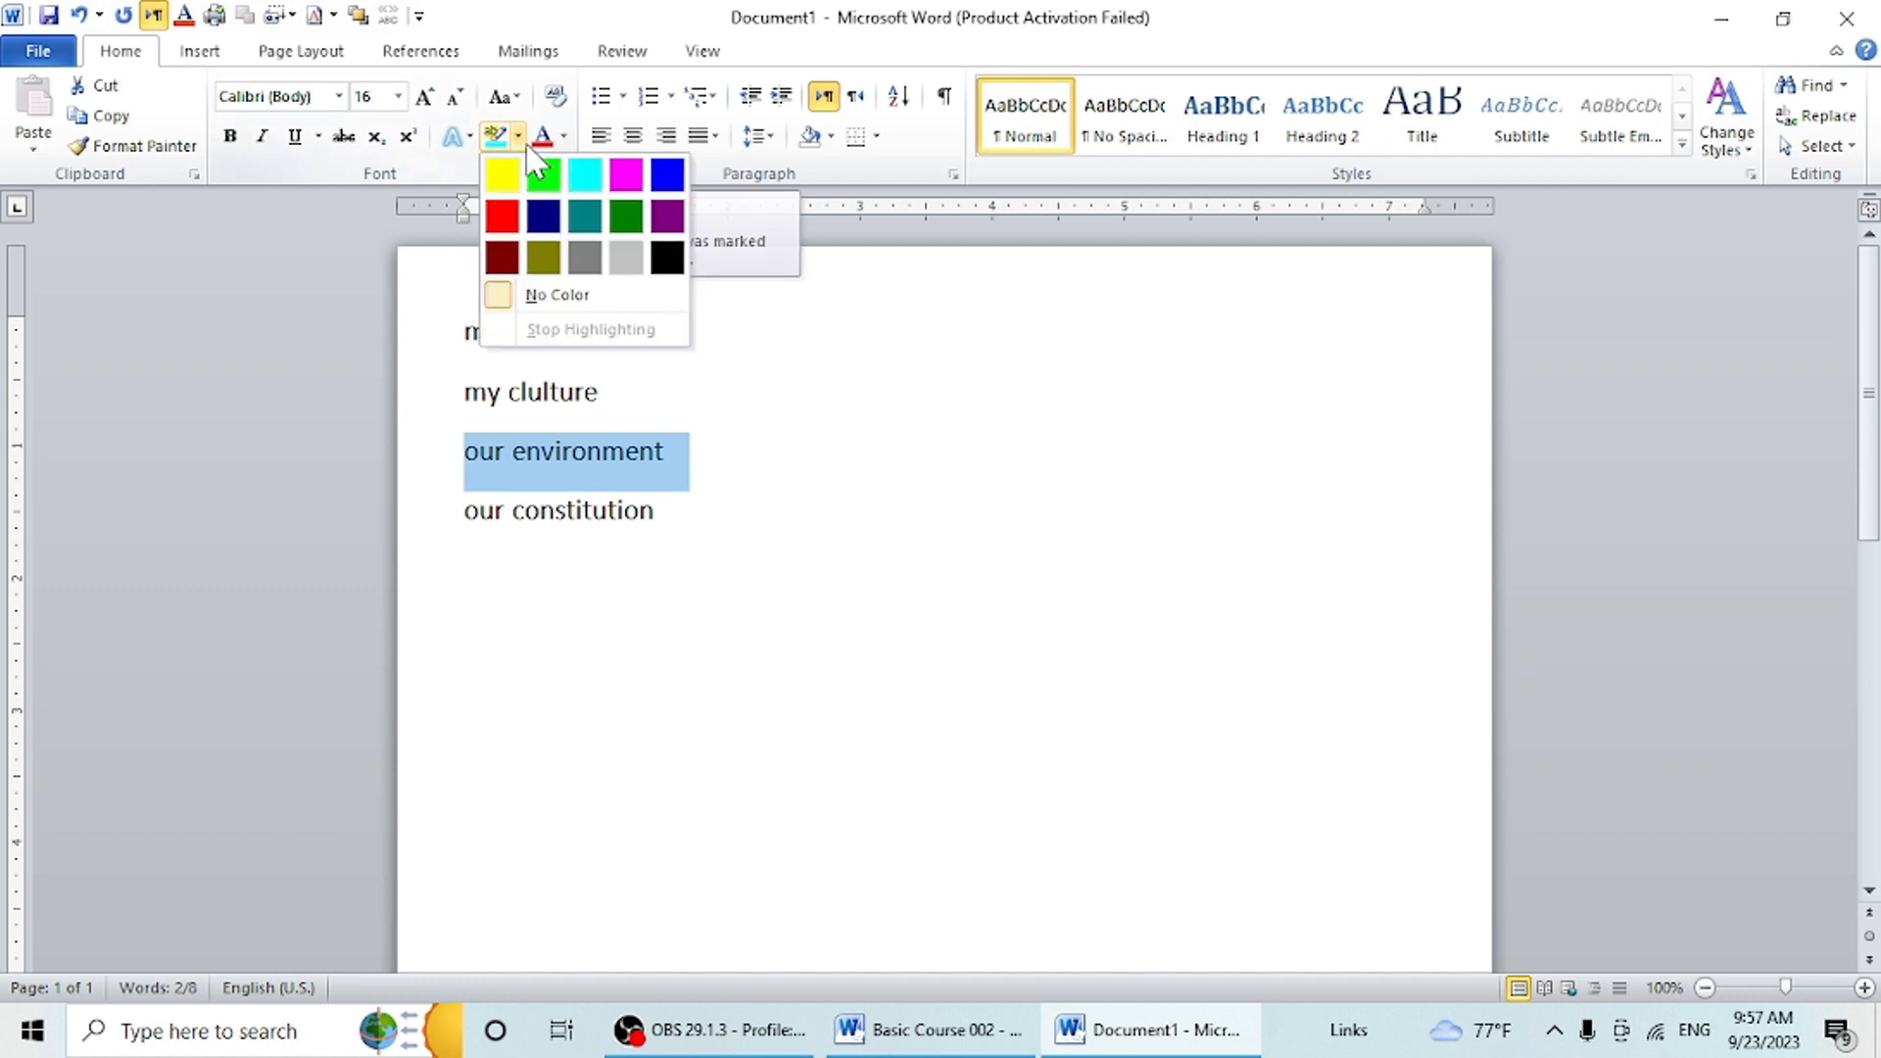
pyautogui.click(729, 378)
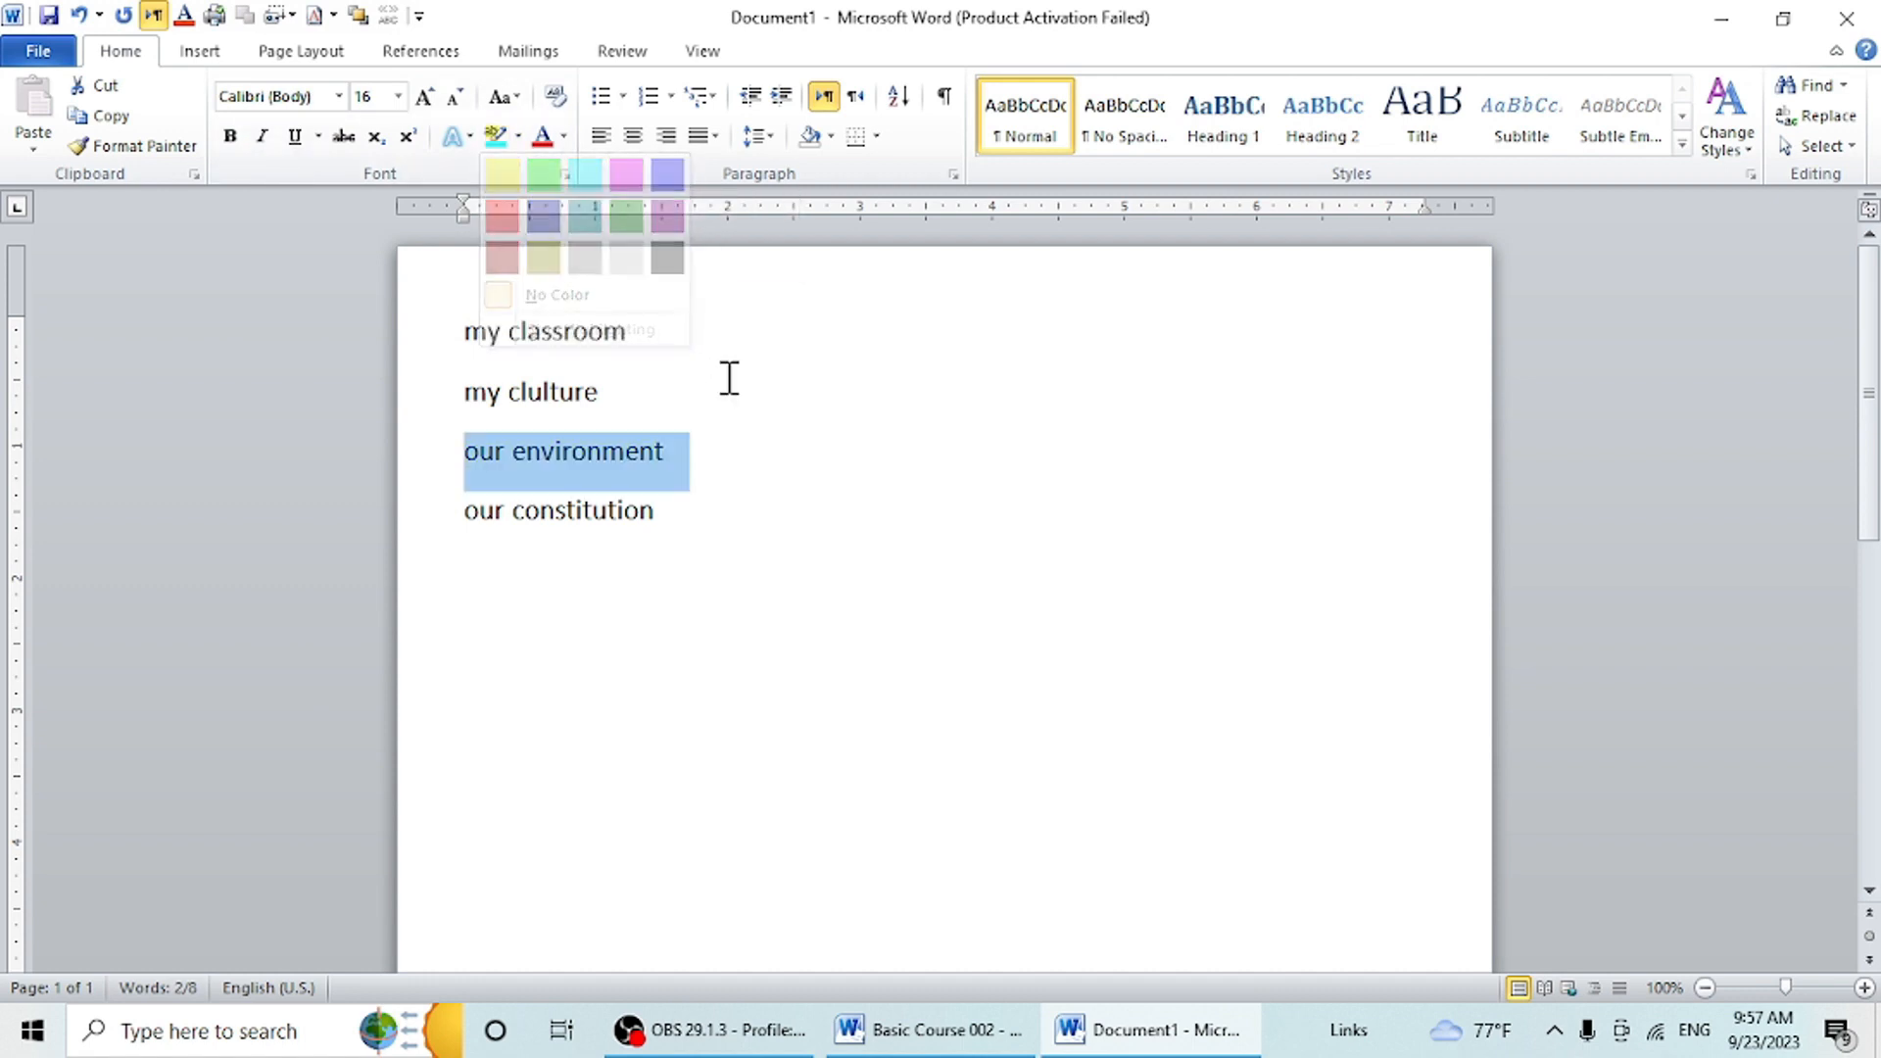
# - Apply dark blue paragraph shading to the "my classroom" line and orange shading to the "my clulture" line
pyautogui.moveTo(650, 340); pyautogui.dragTo(464, 340)
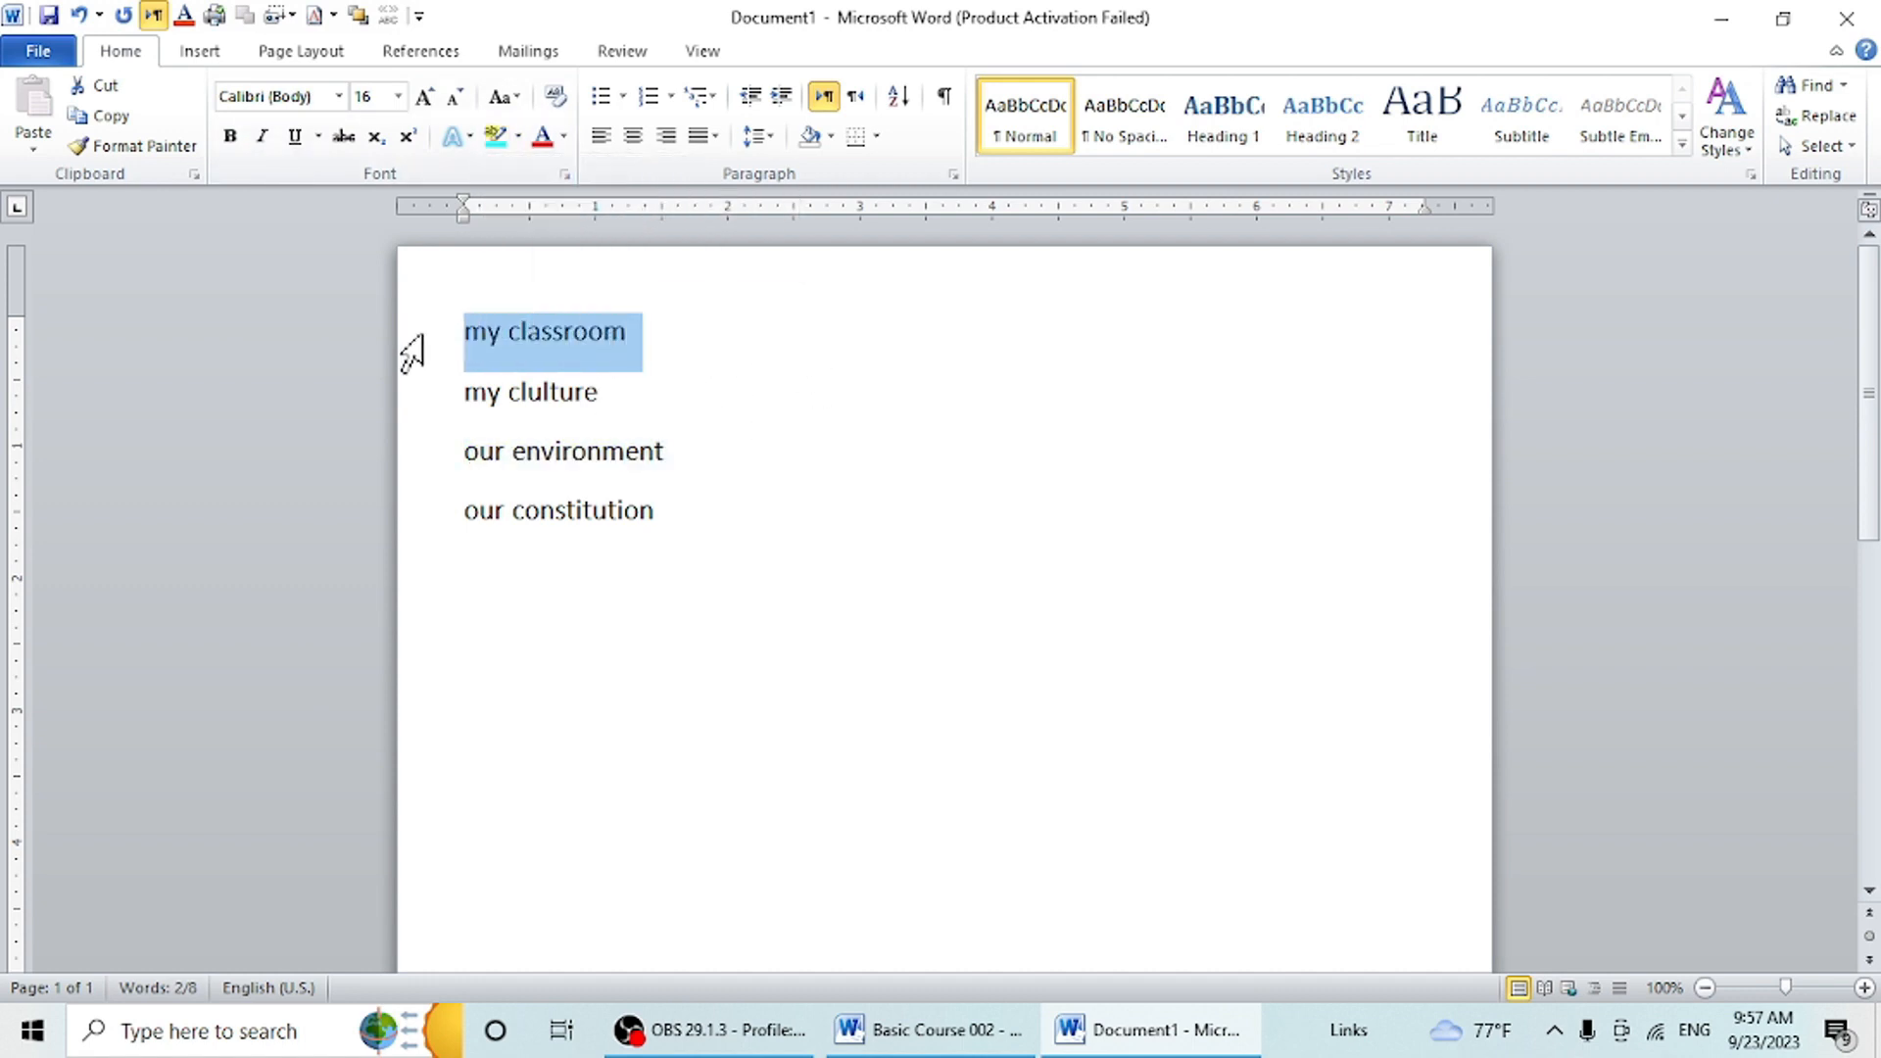
pyautogui.click(831, 143)
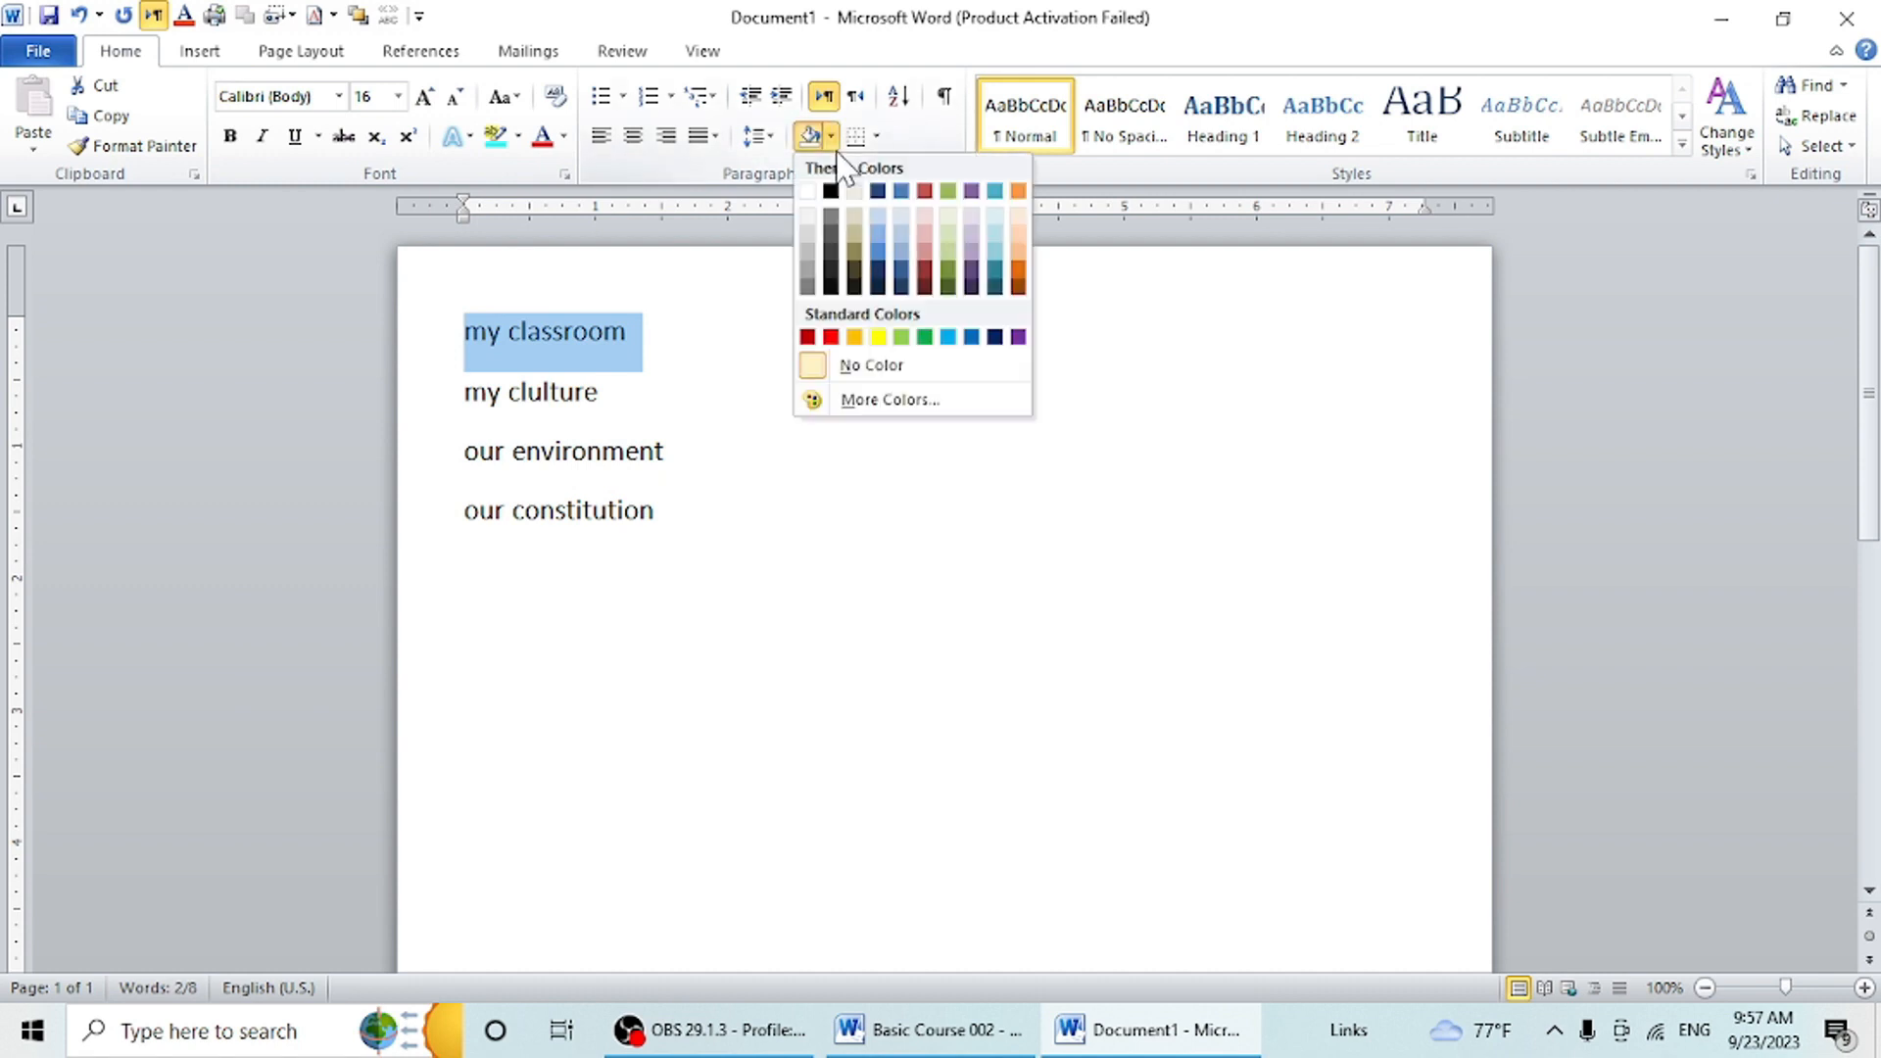
pyautogui.click(878, 192)
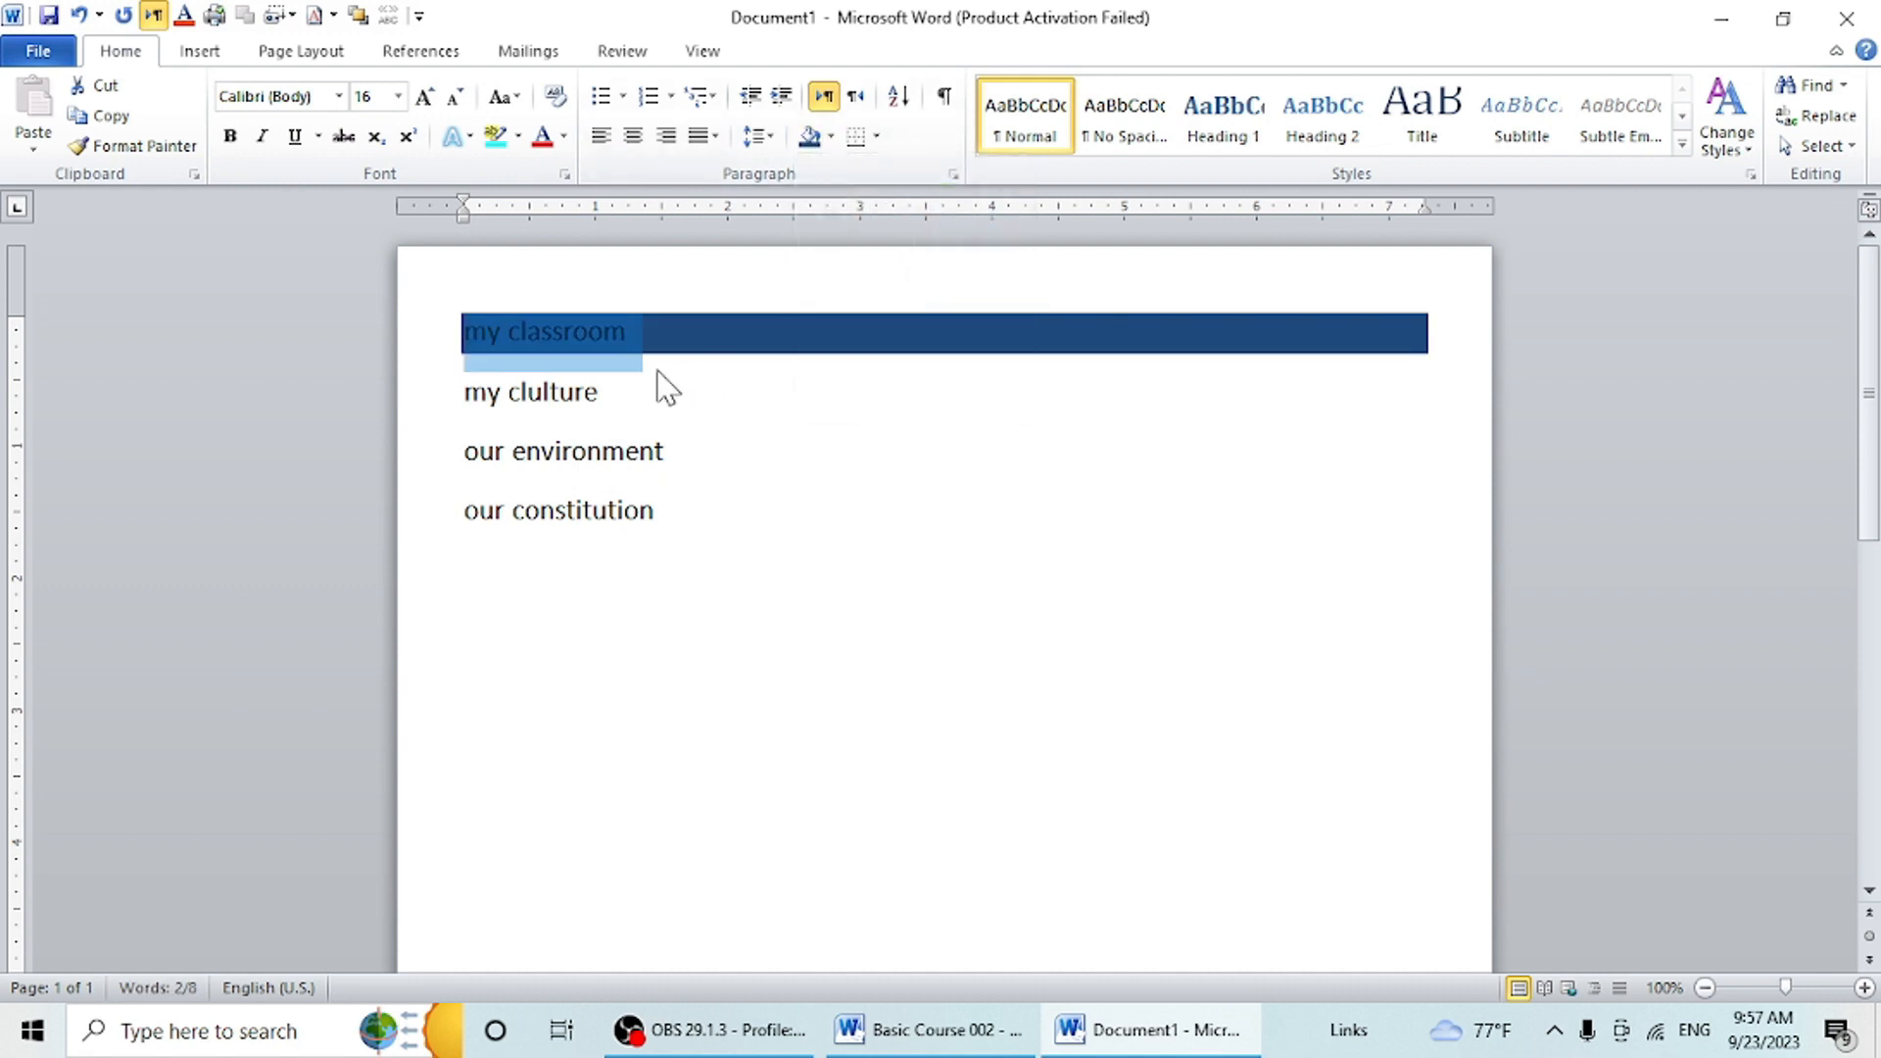
pyautogui.moveTo(617, 397); pyautogui.dragTo(454, 405)
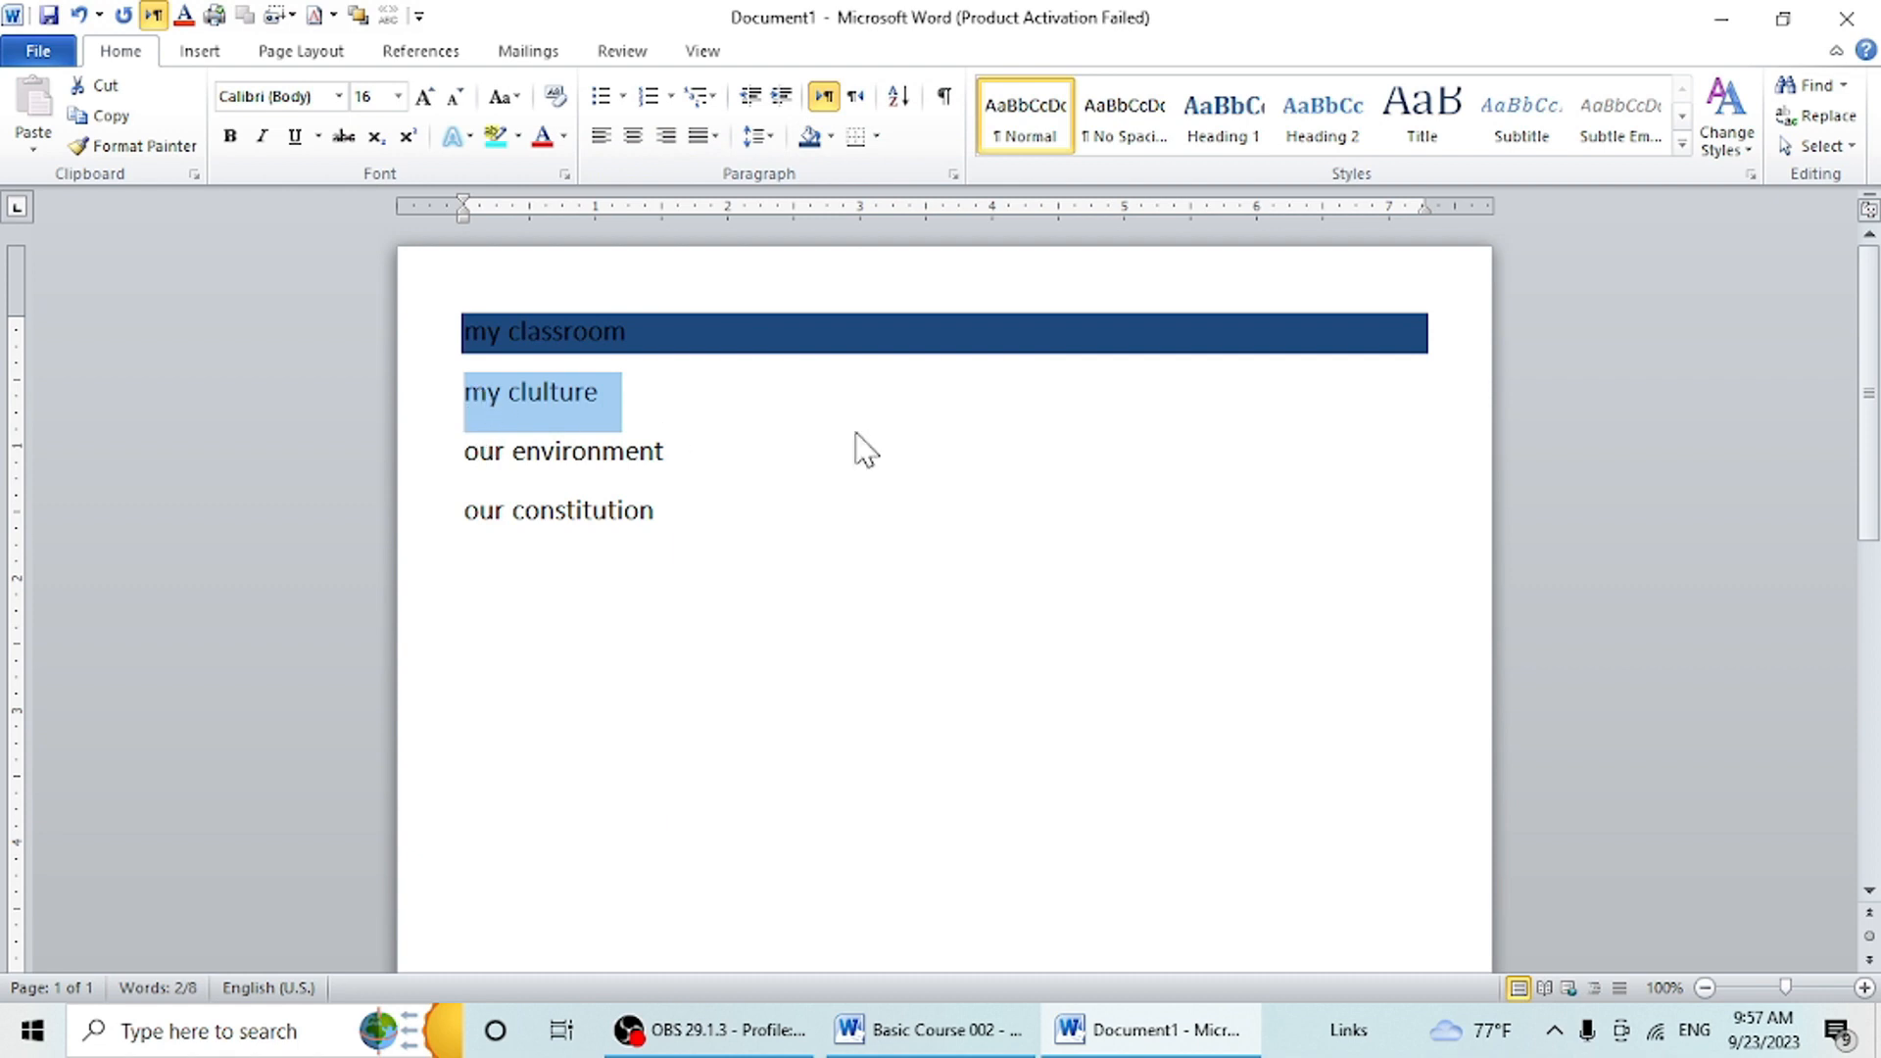
pyautogui.click(831, 137)
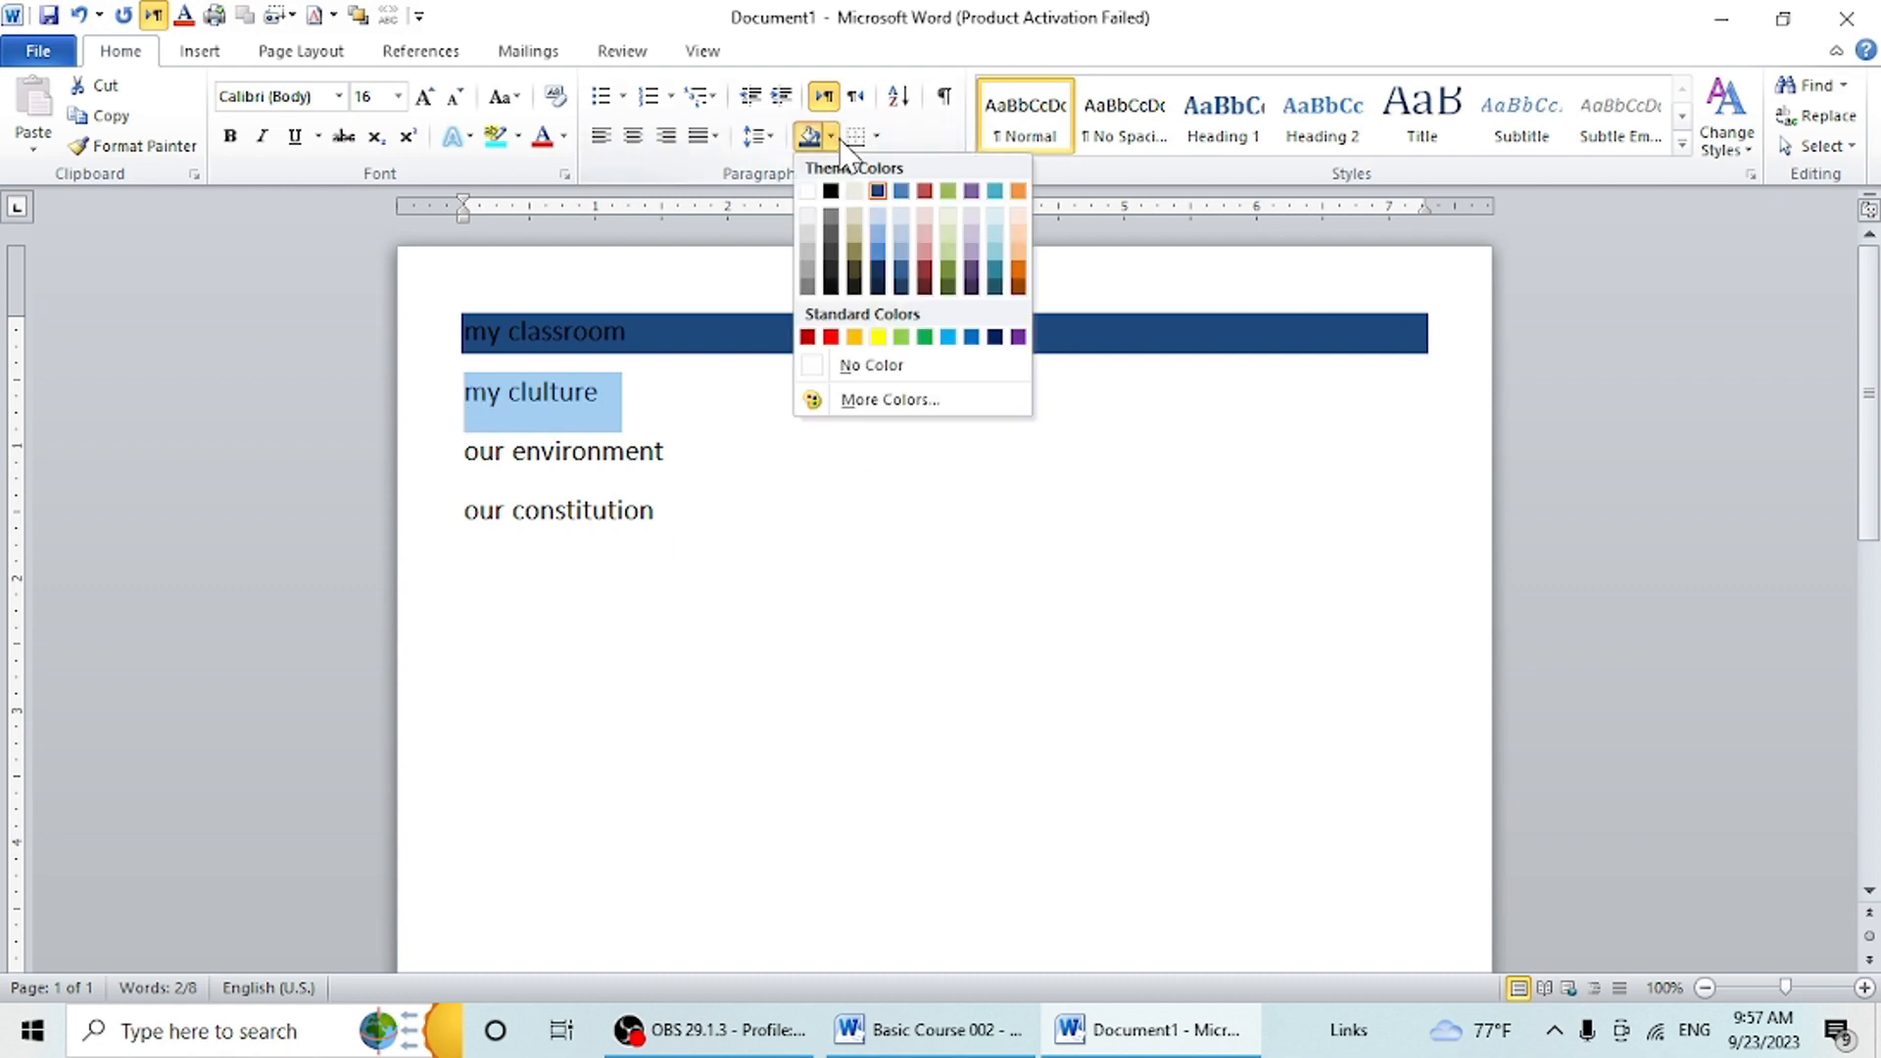
pyautogui.click(854, 338)
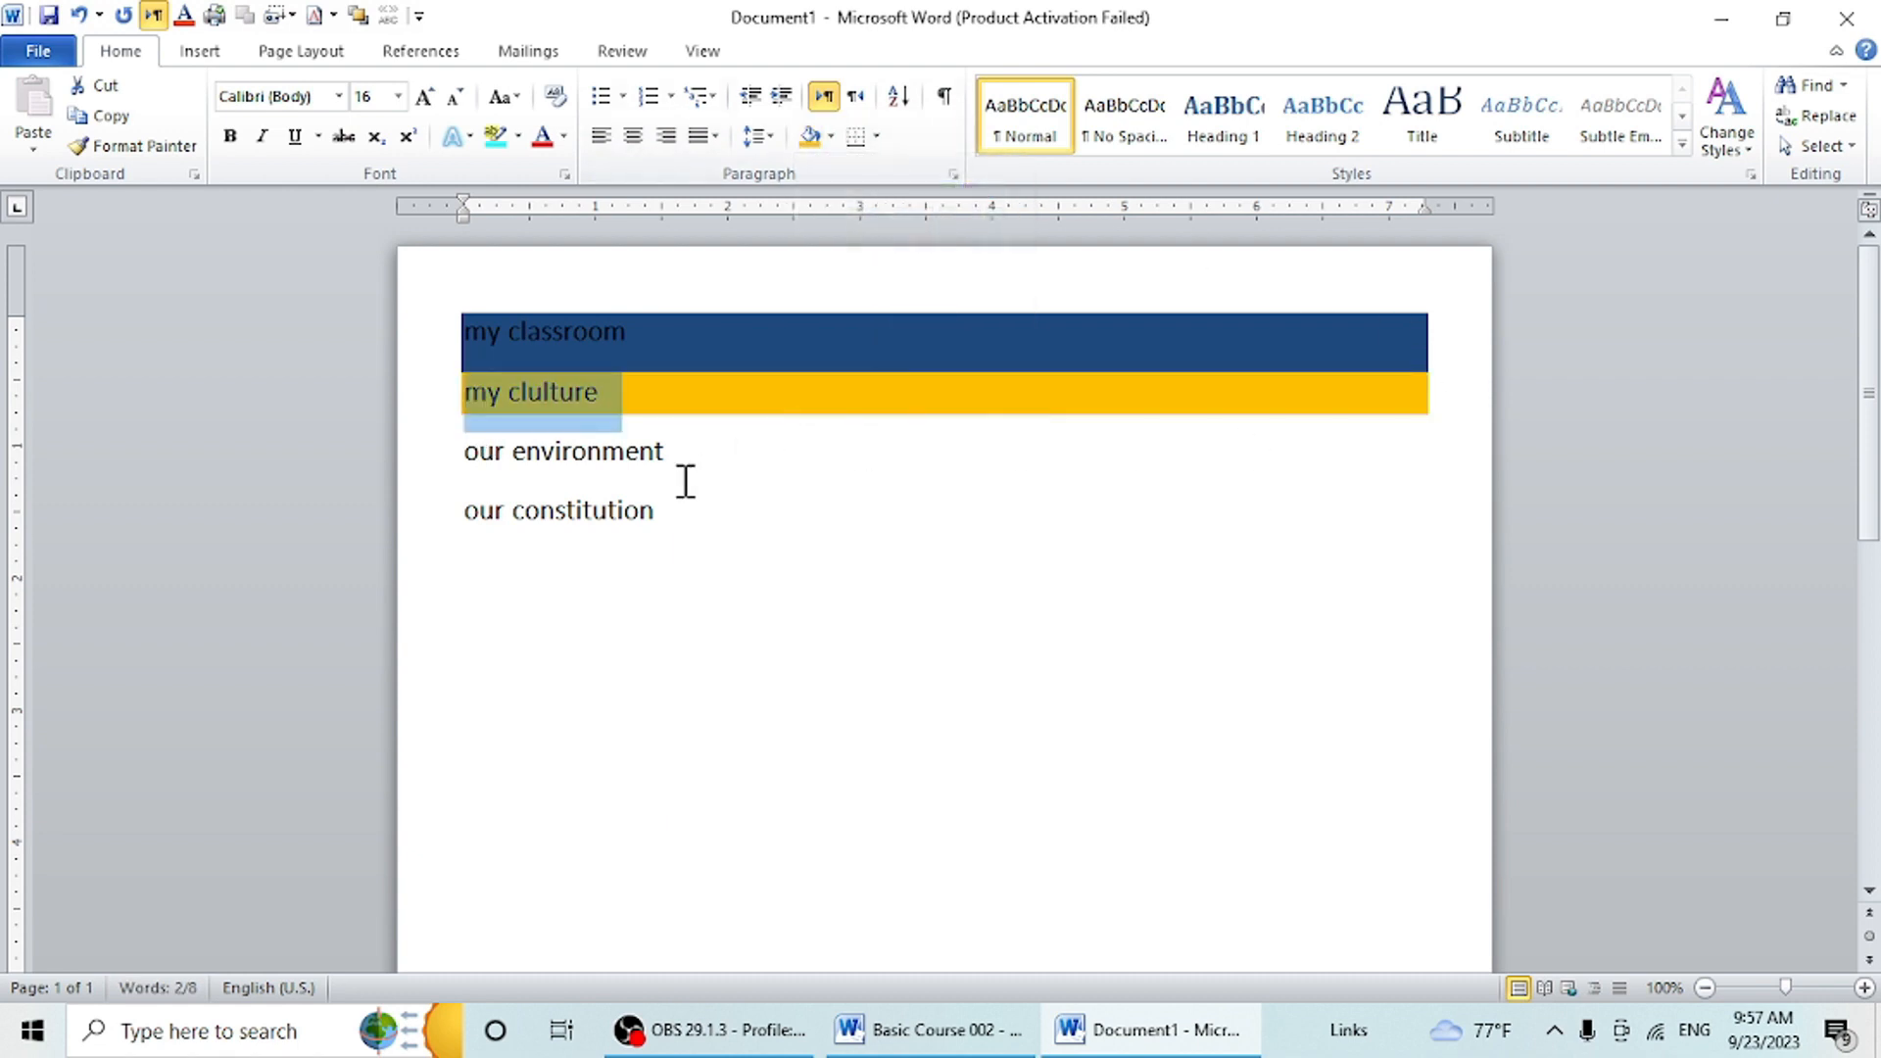
# - Apply green paragraph shading to the "our environment" line and purple shading to the "our constitution" line
pyautogui.moveTo(689, 453); pyautogui.dragTo(463, 459)
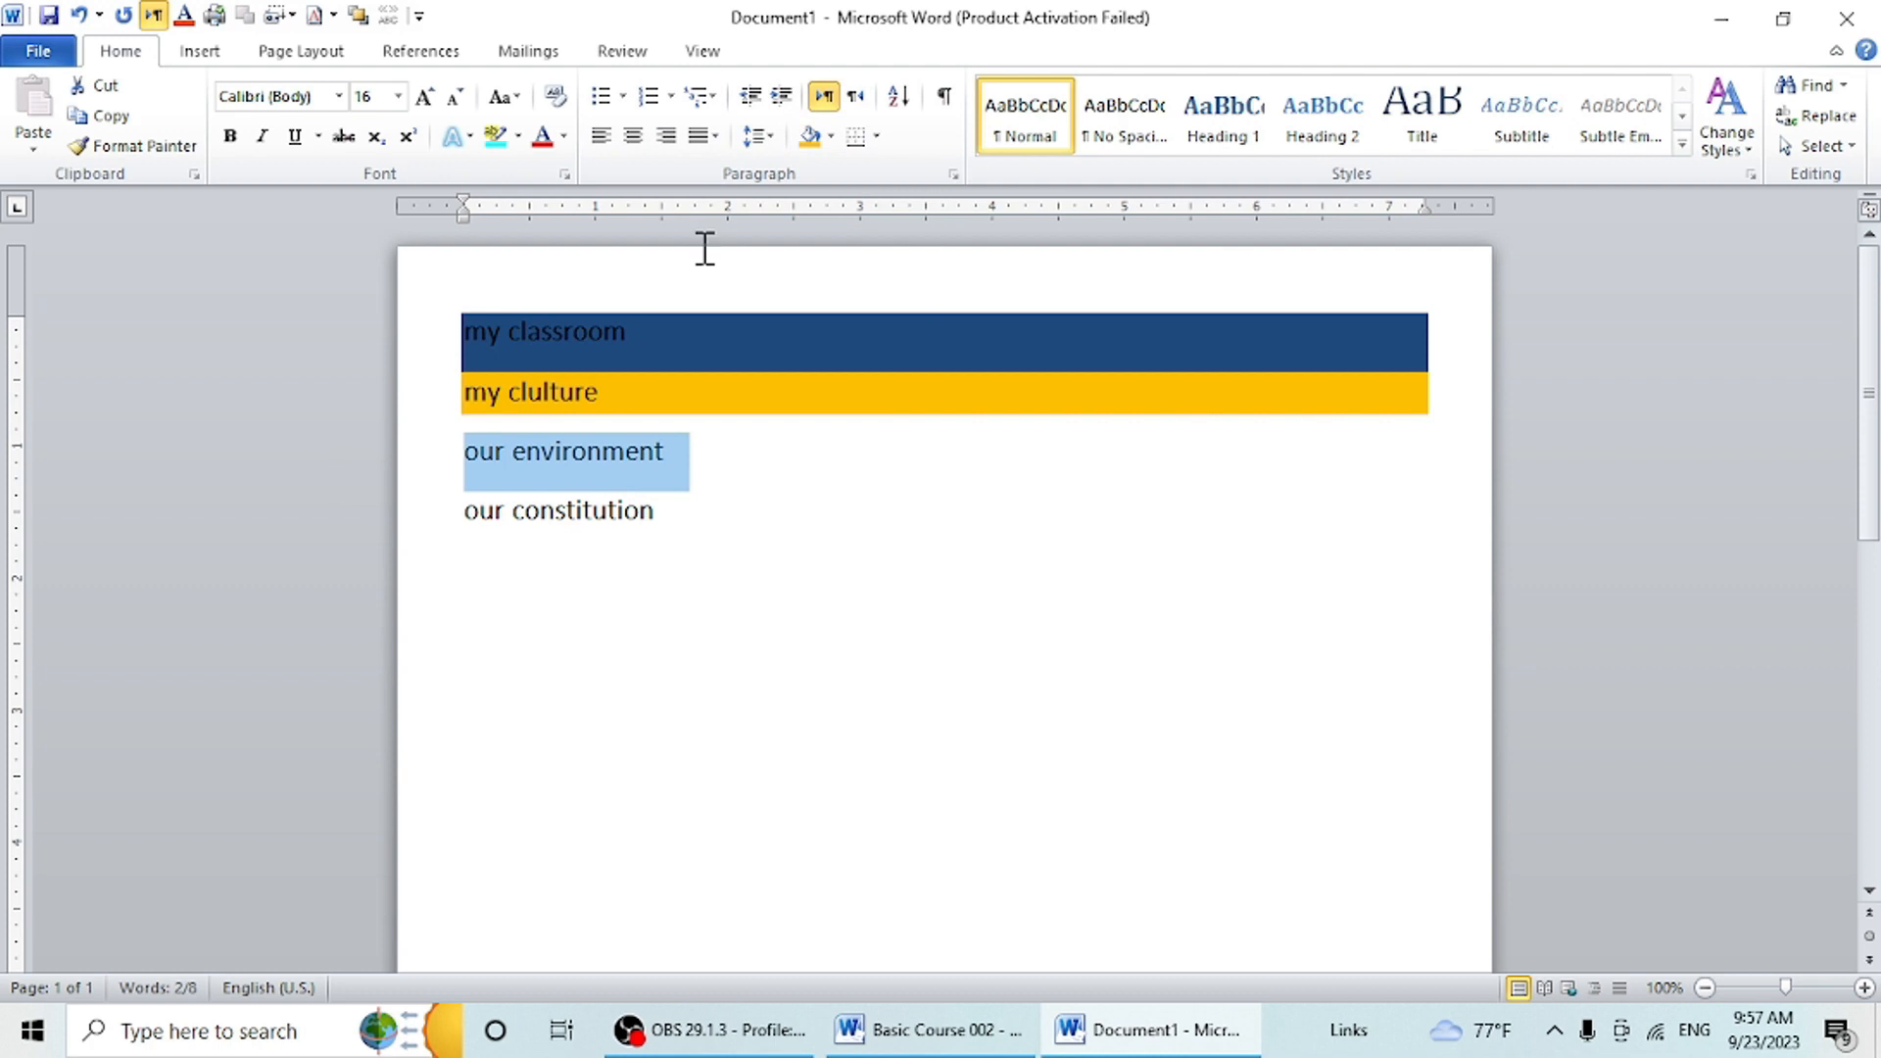
pyautogui.click(831, 137)
pyautogui.click(927, 341)
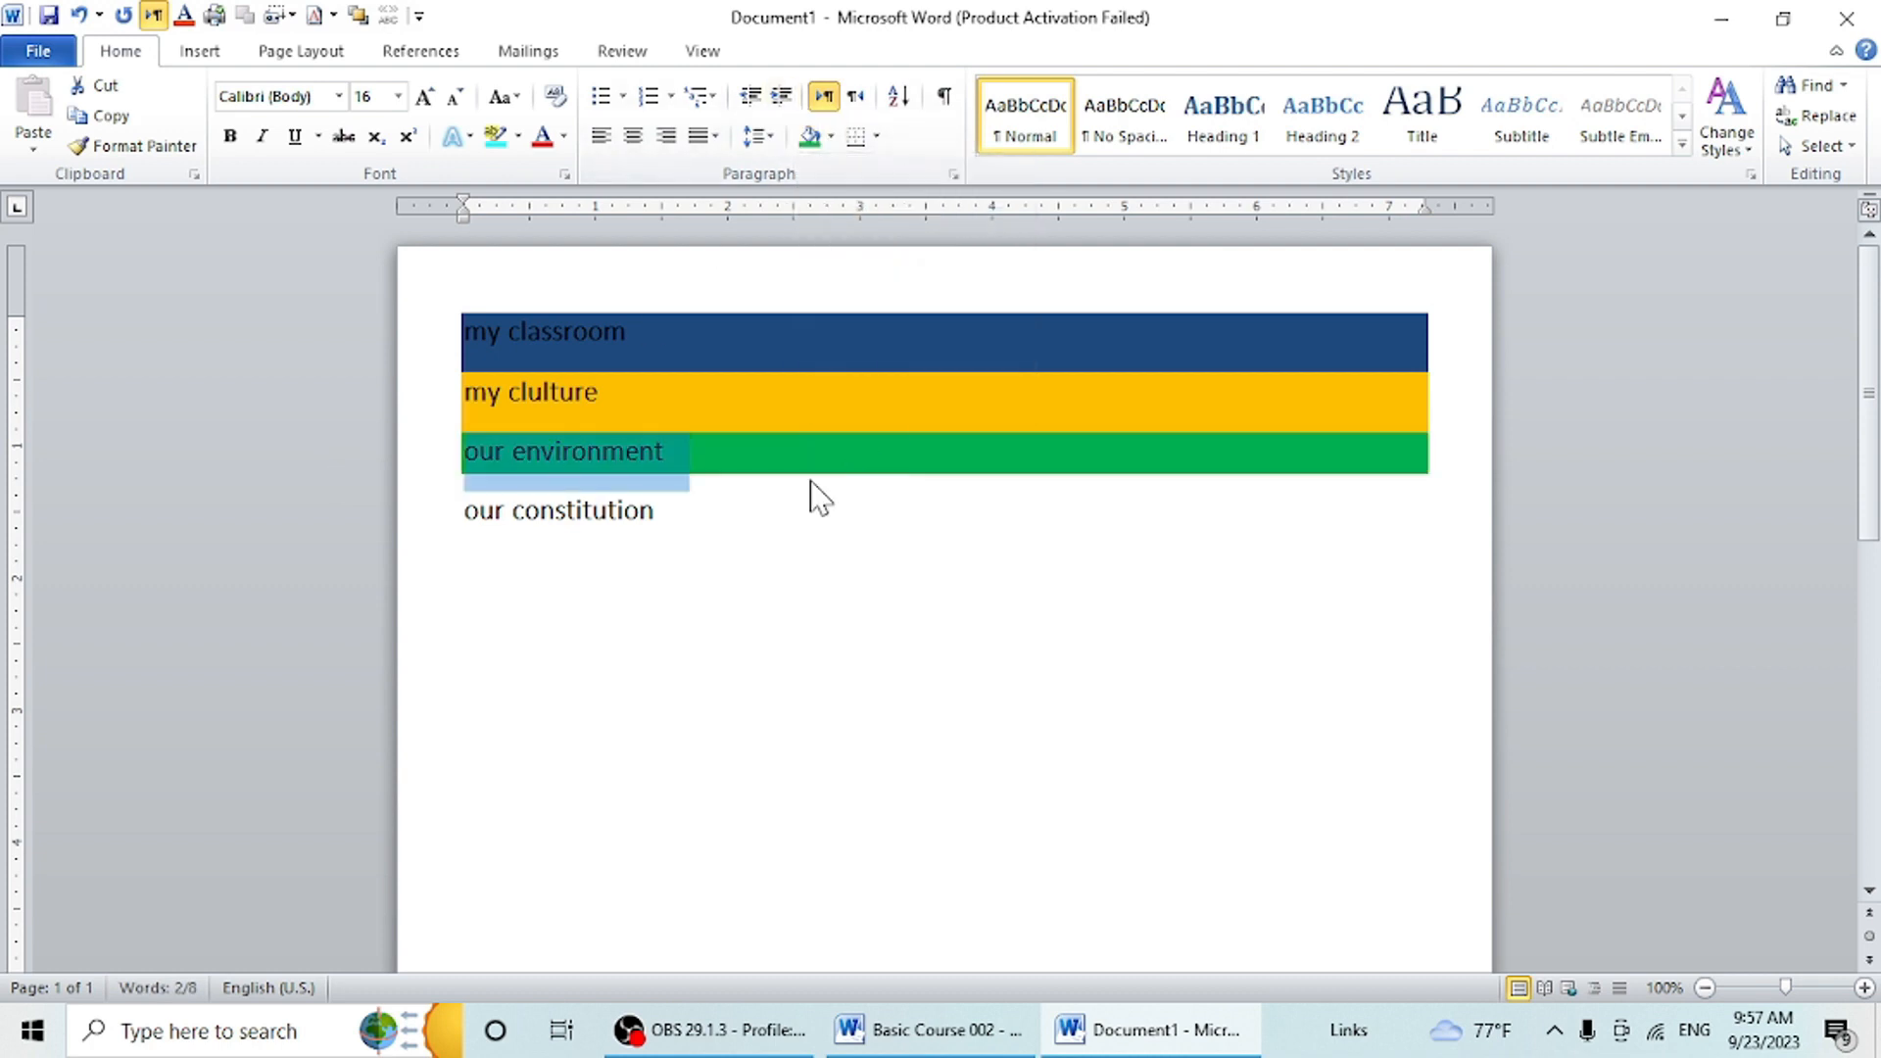
pyautogui.moveTo(664, 525); pyautogui.dragTo(407, 487)
pyautogui.click(637, 508)
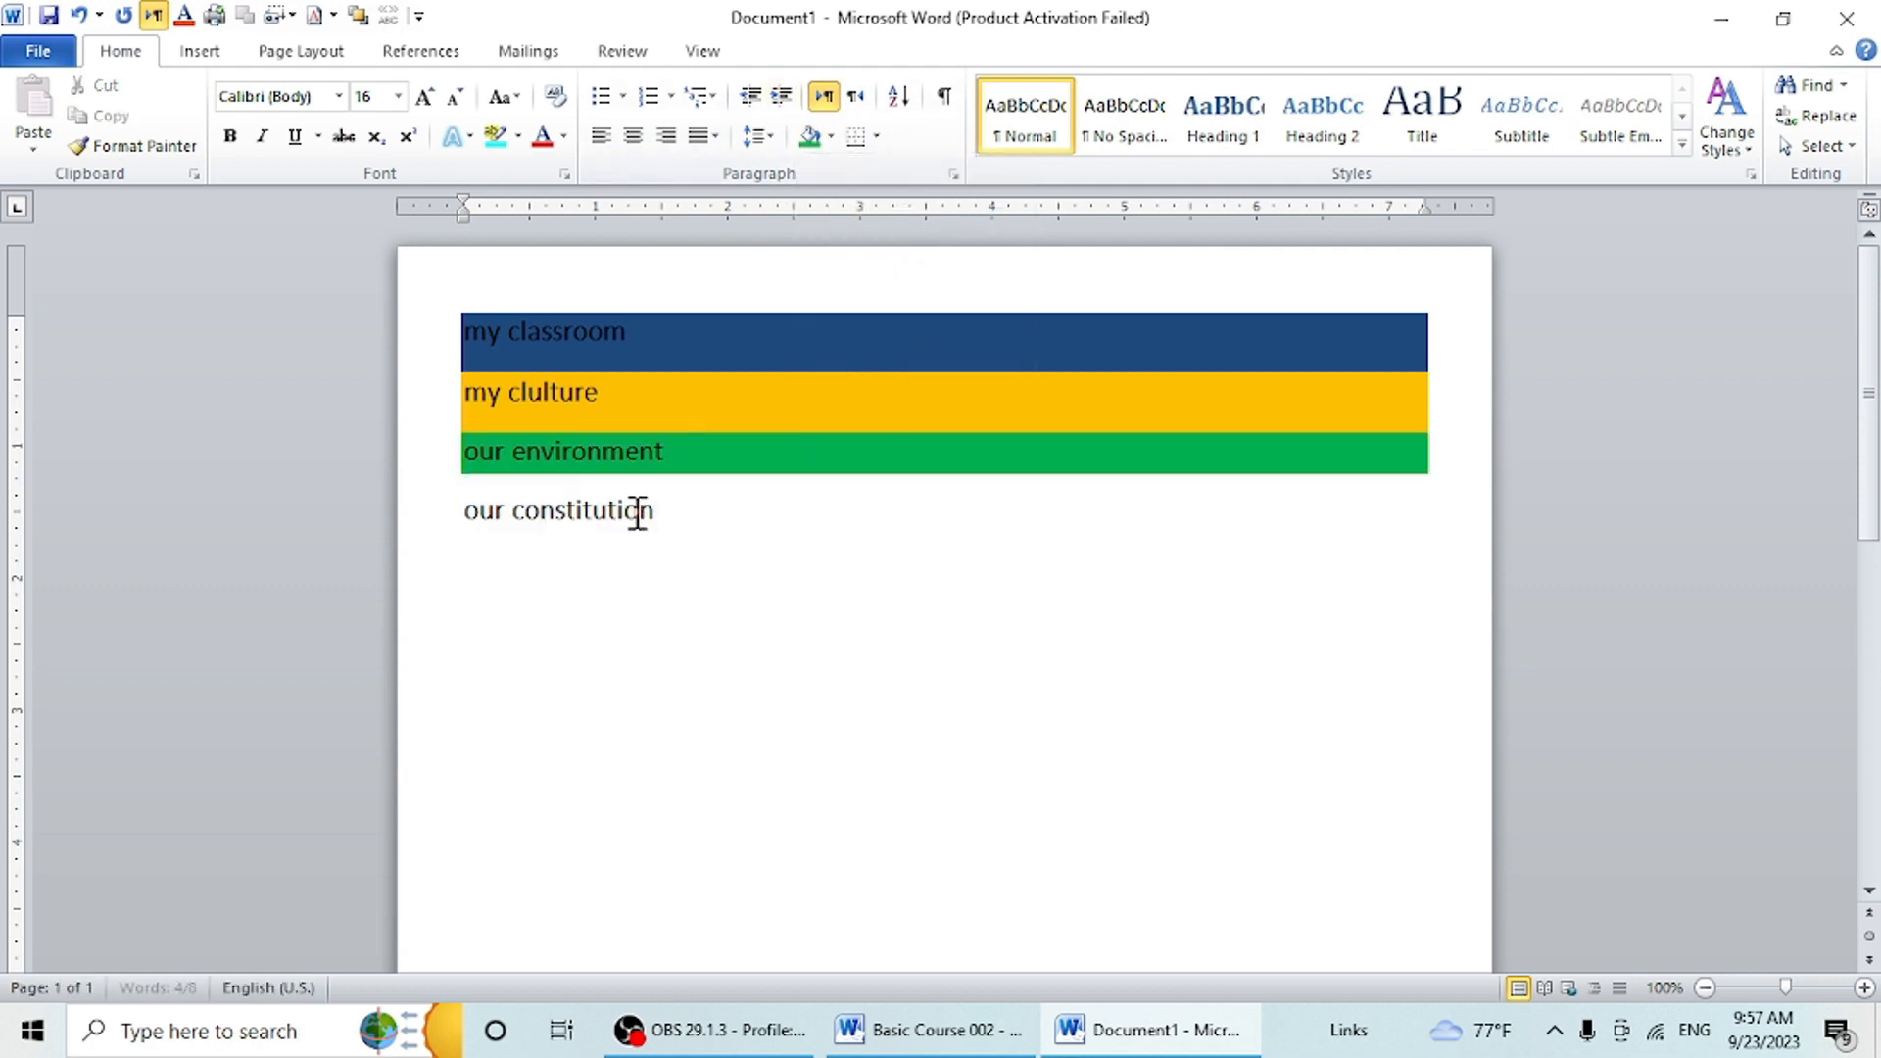
pyautogui.moveTo(693, 521); pyautogui.dragTo(366, 538)
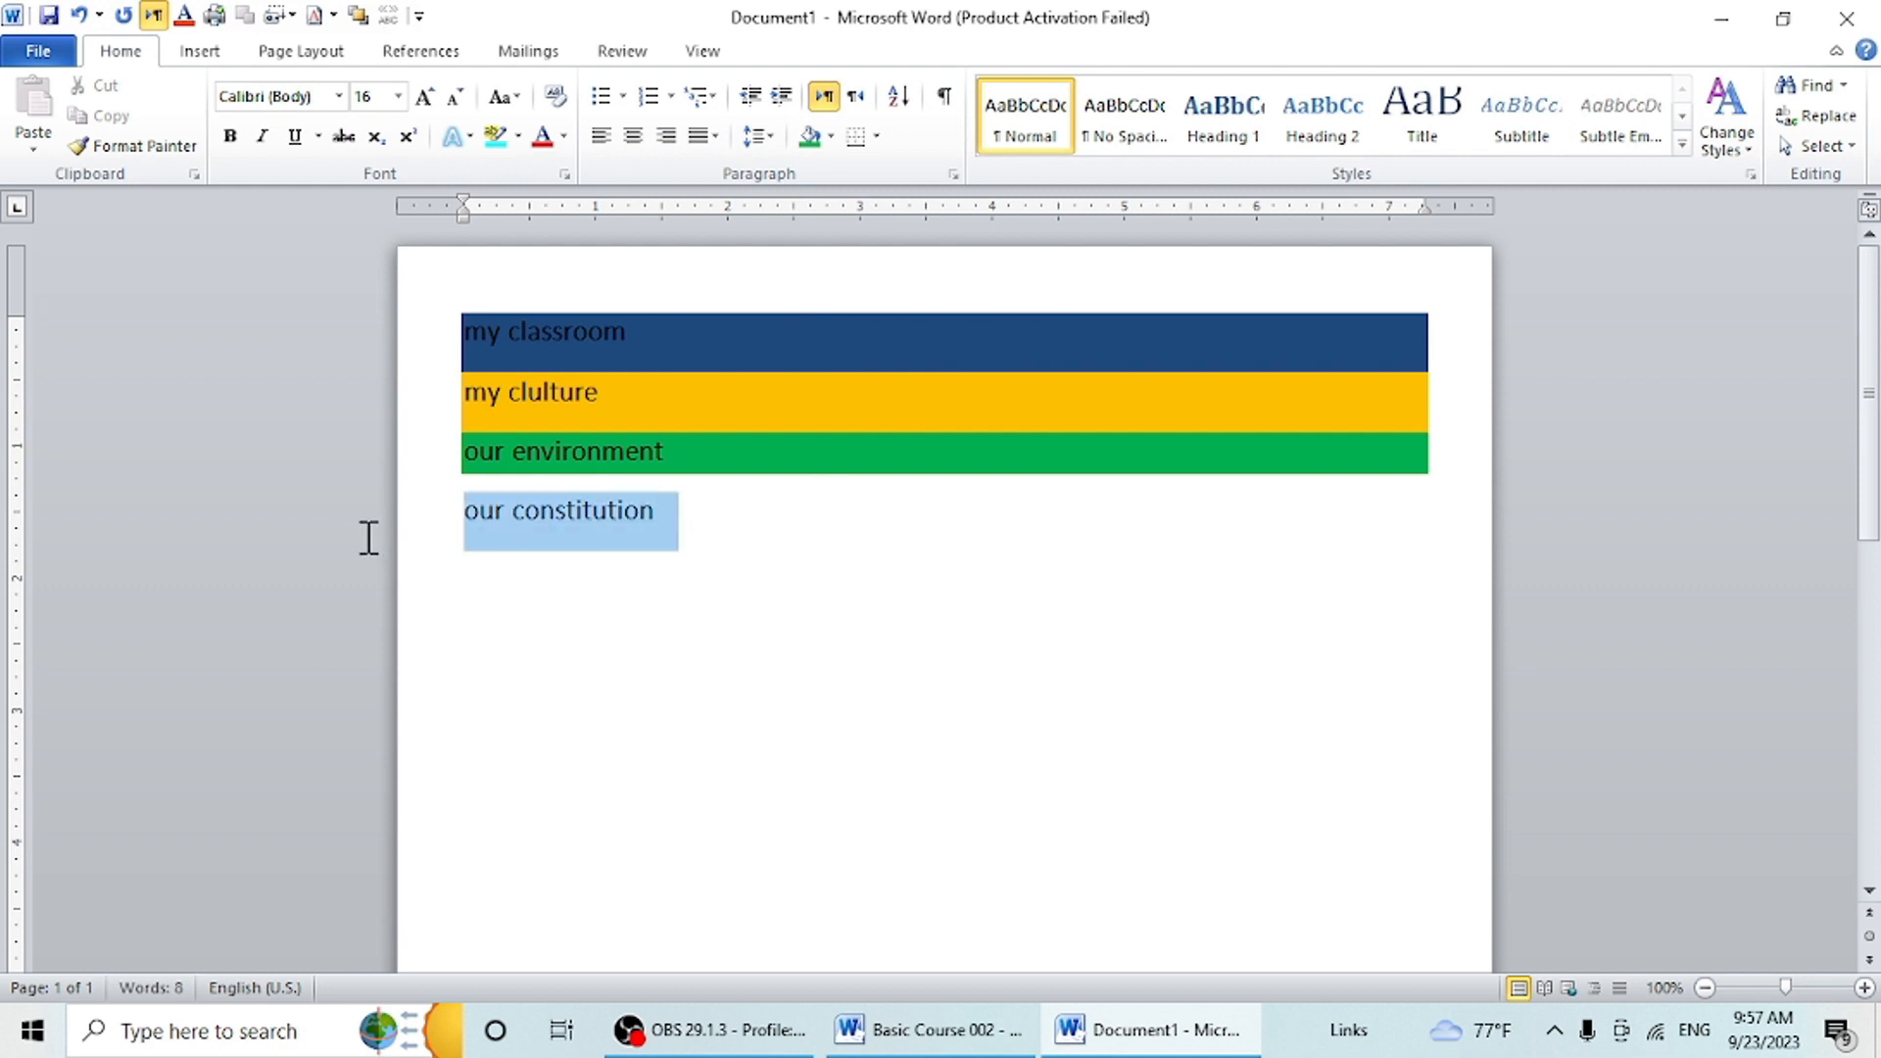
pyautogui.click(830, 139)
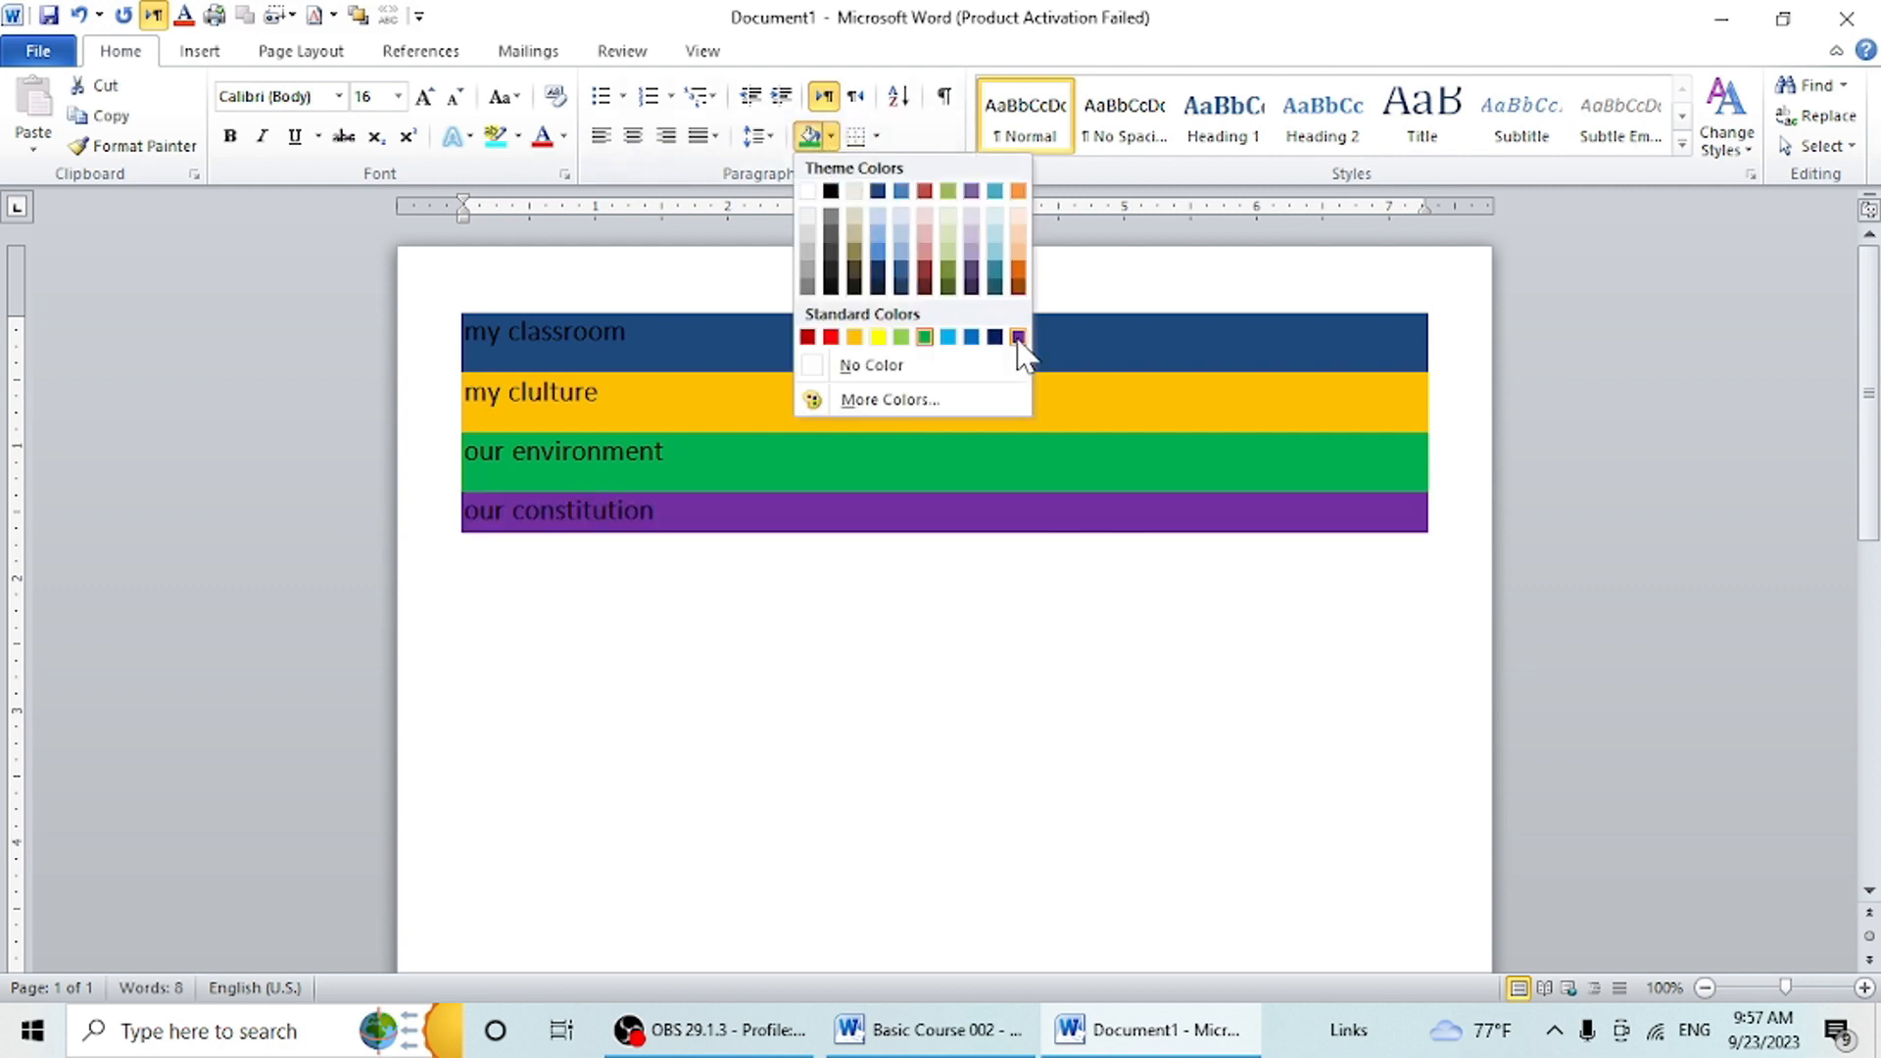
pyautogui.click(1018, 337)
pyautogui.click(705, 563)
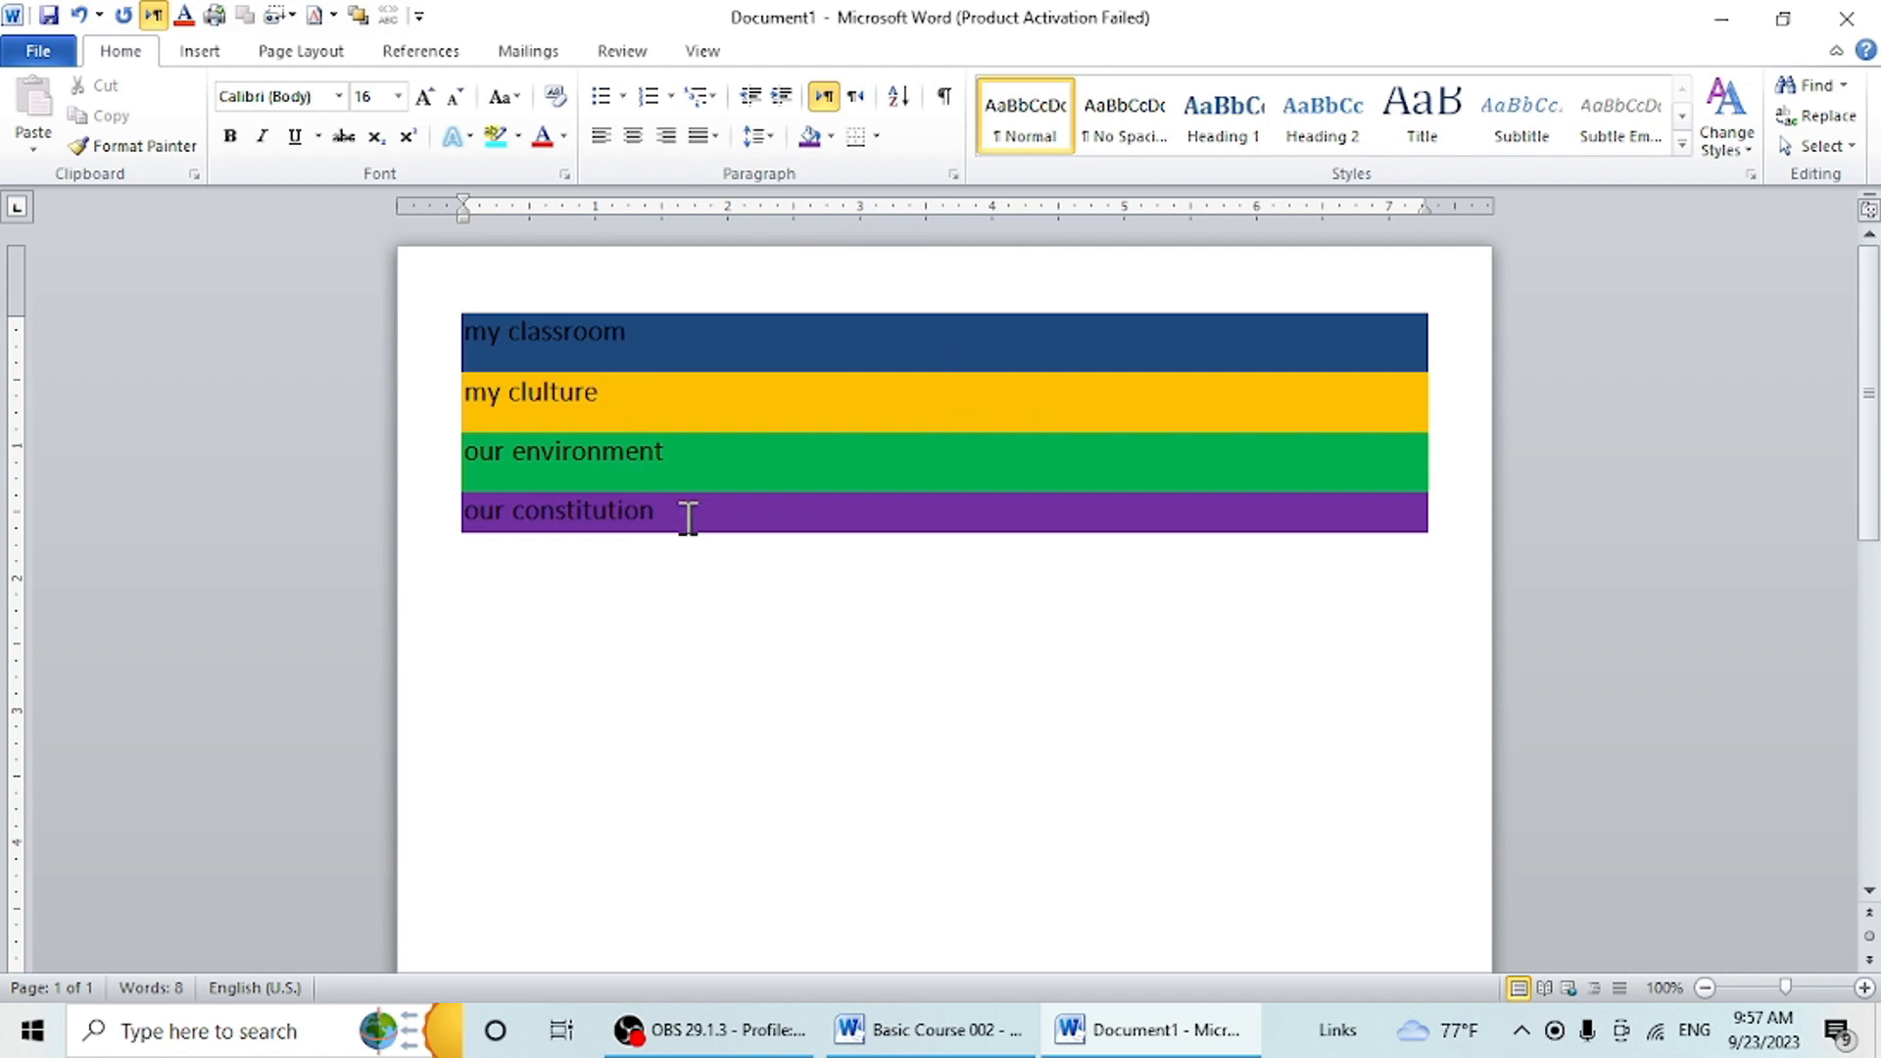
# - Remove the space after all four shaded lines and apply All Borders to them
pyautogui.moveTo(685, 517); pyautogui.dragTo(441, 303)
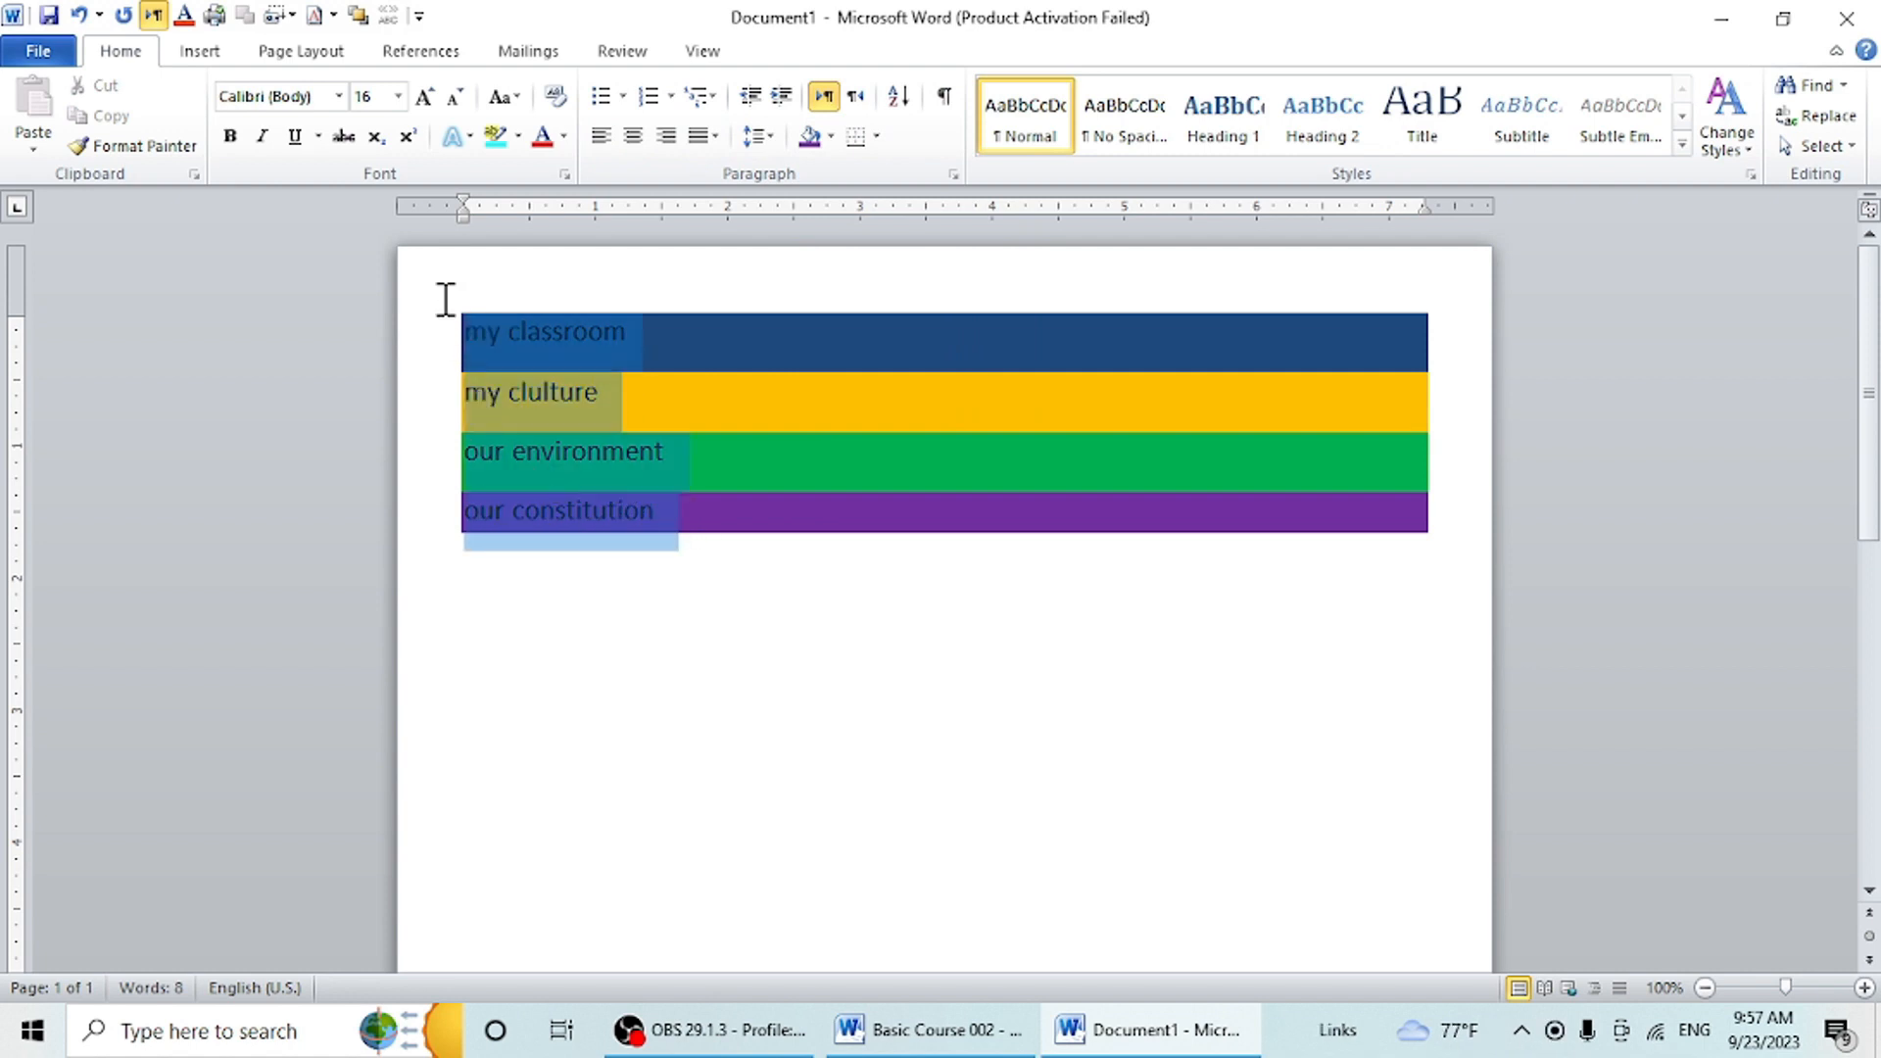
pyautogui.click(763, 137)
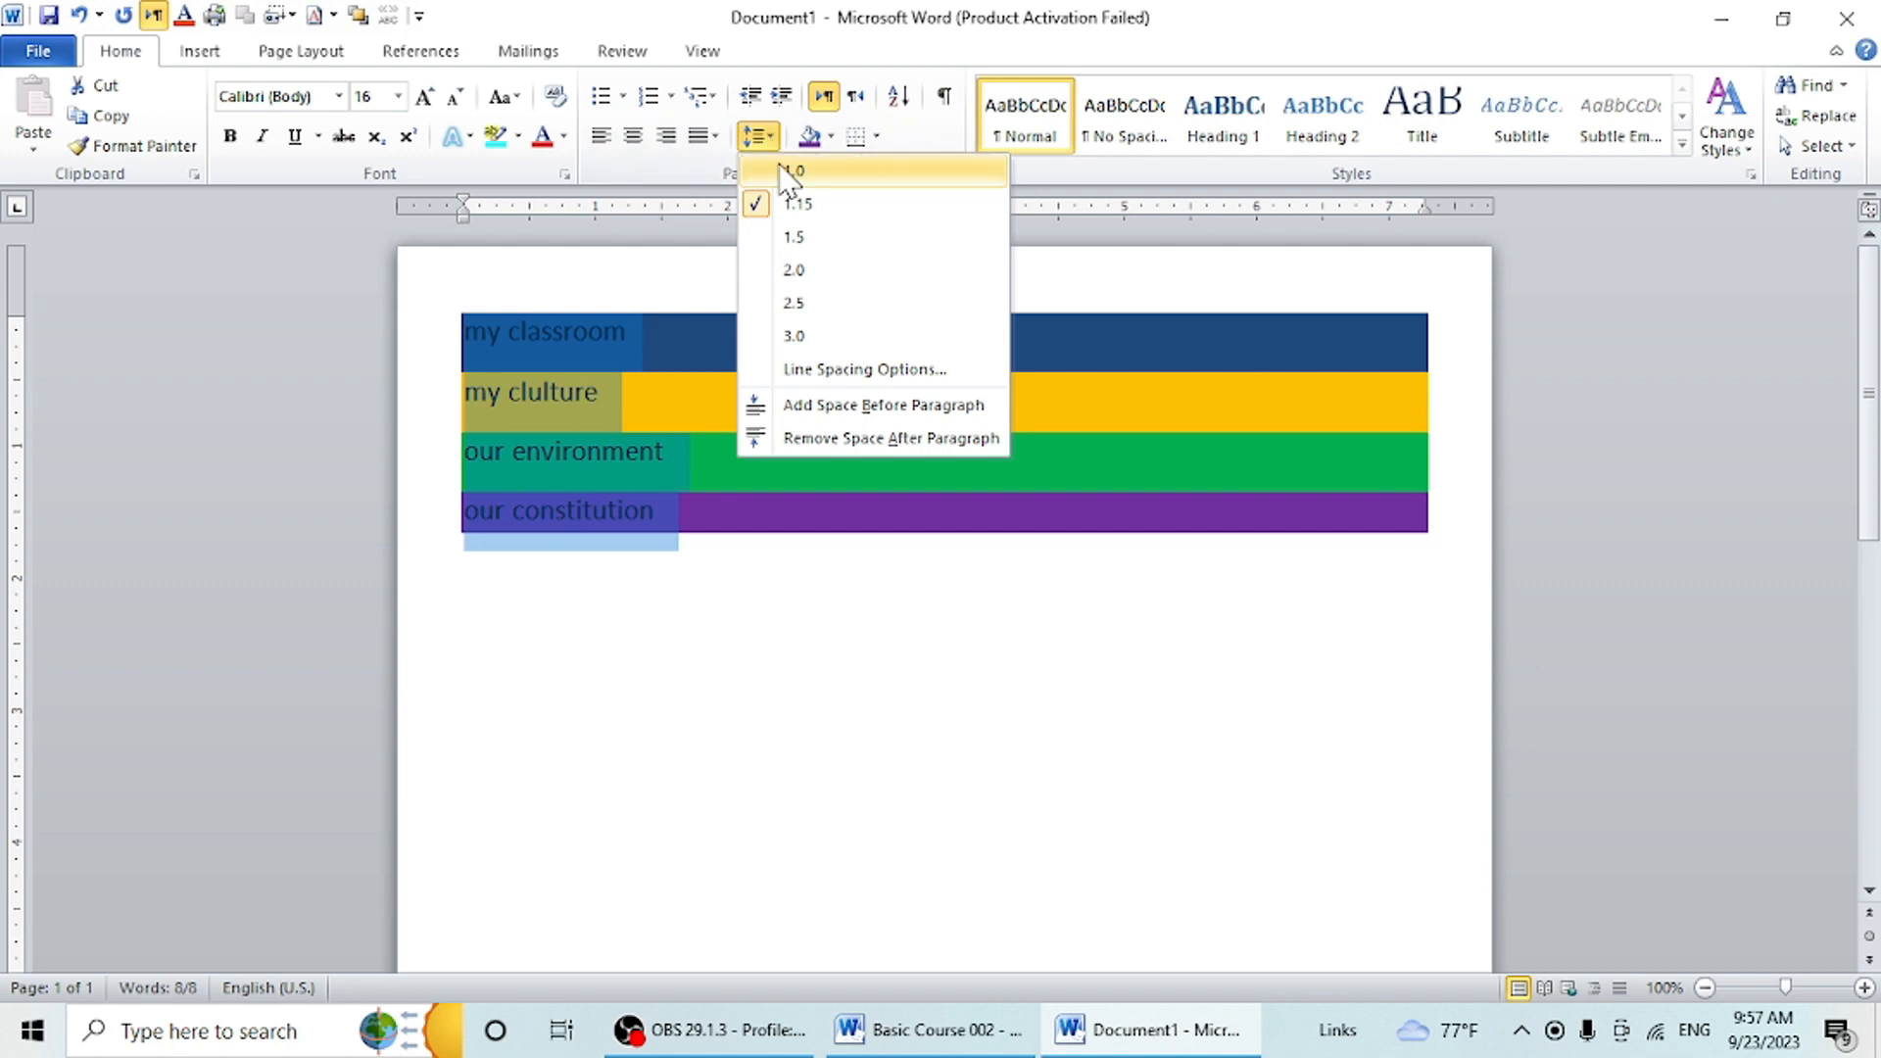
pyautogui.click(877, 443)
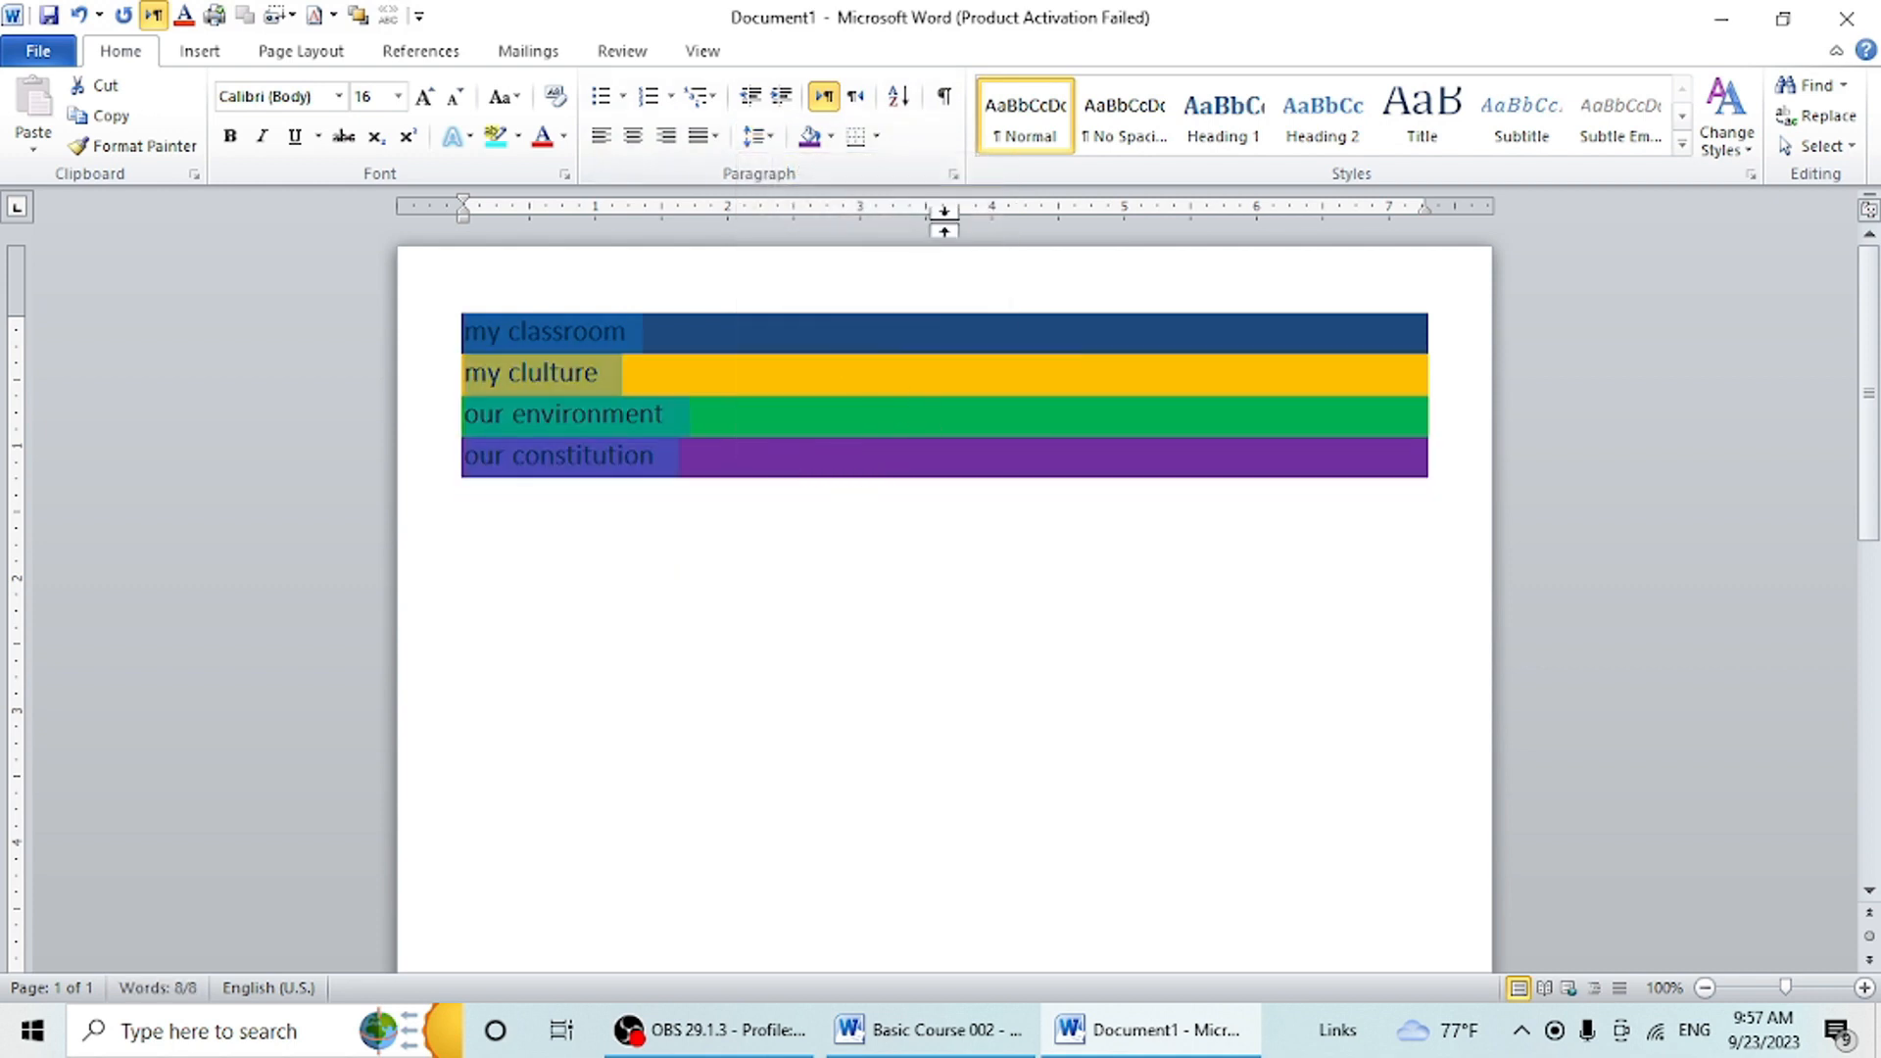
pyautogui.click(877, 138)
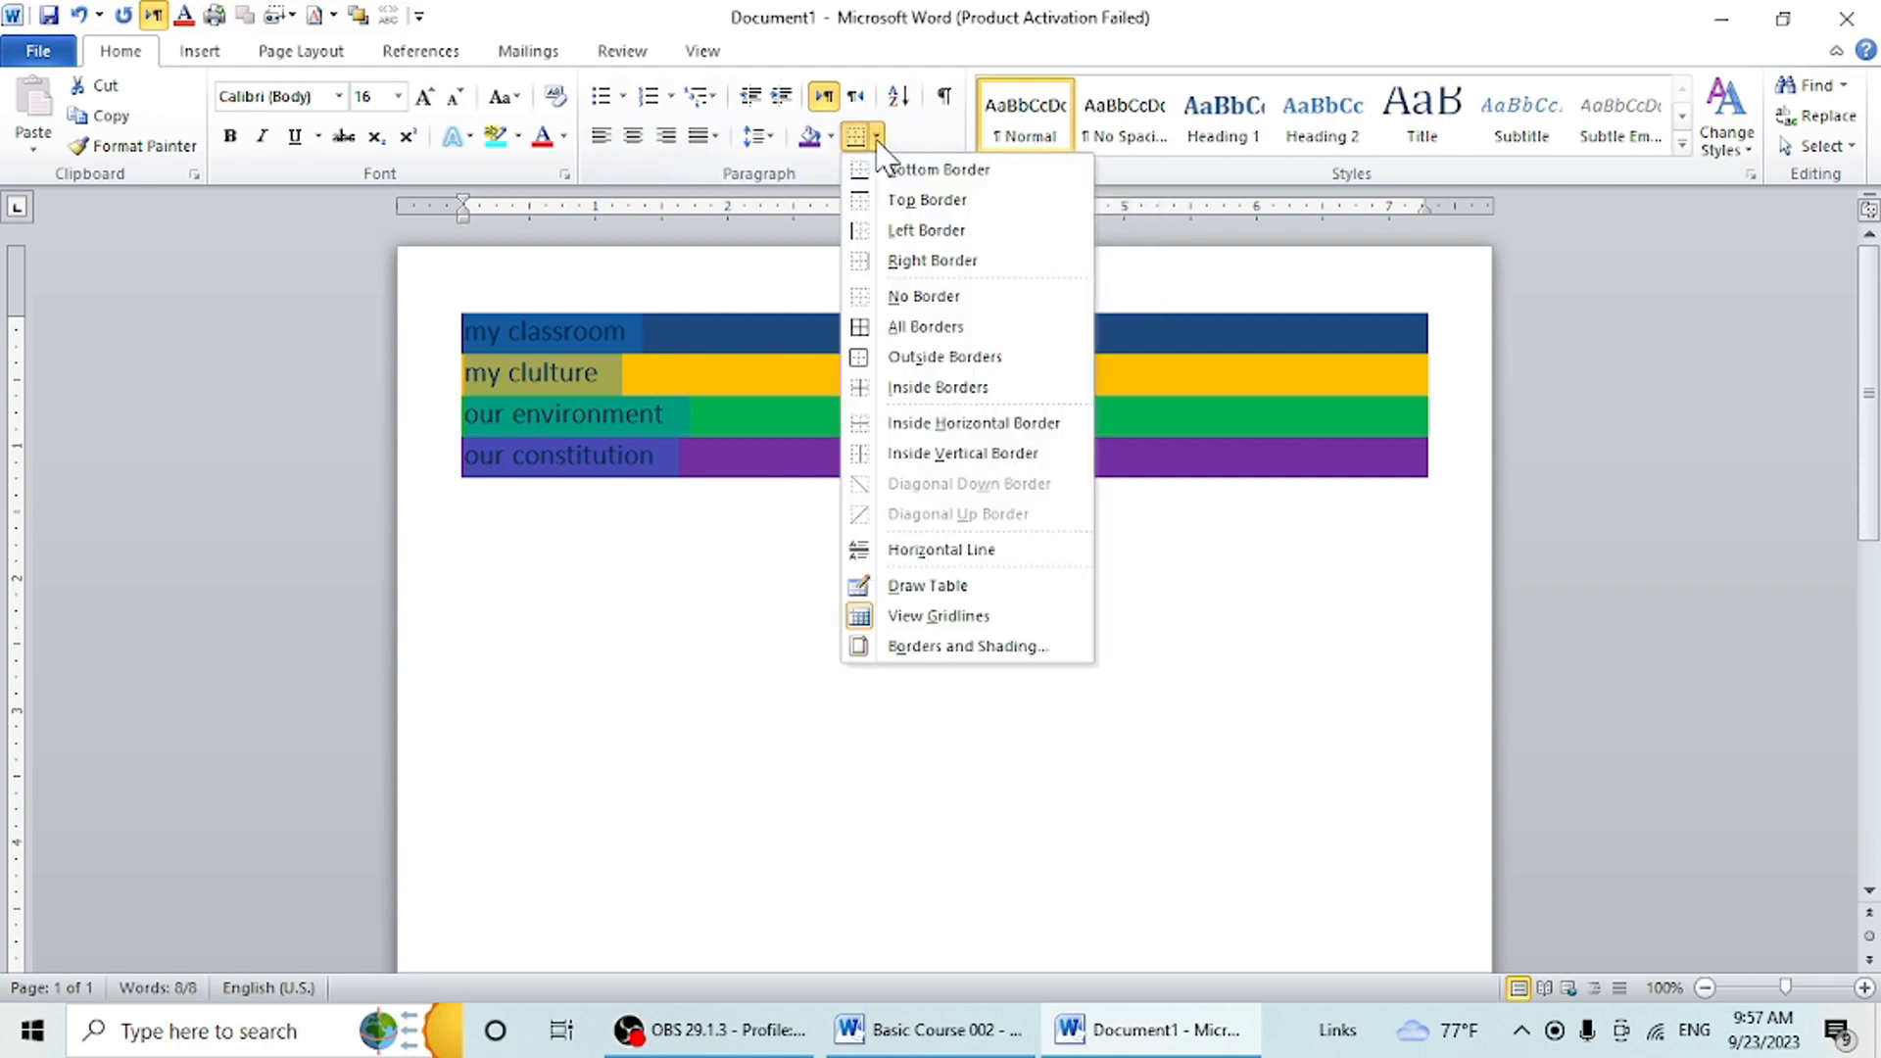
pyautogui.click(926, 329)
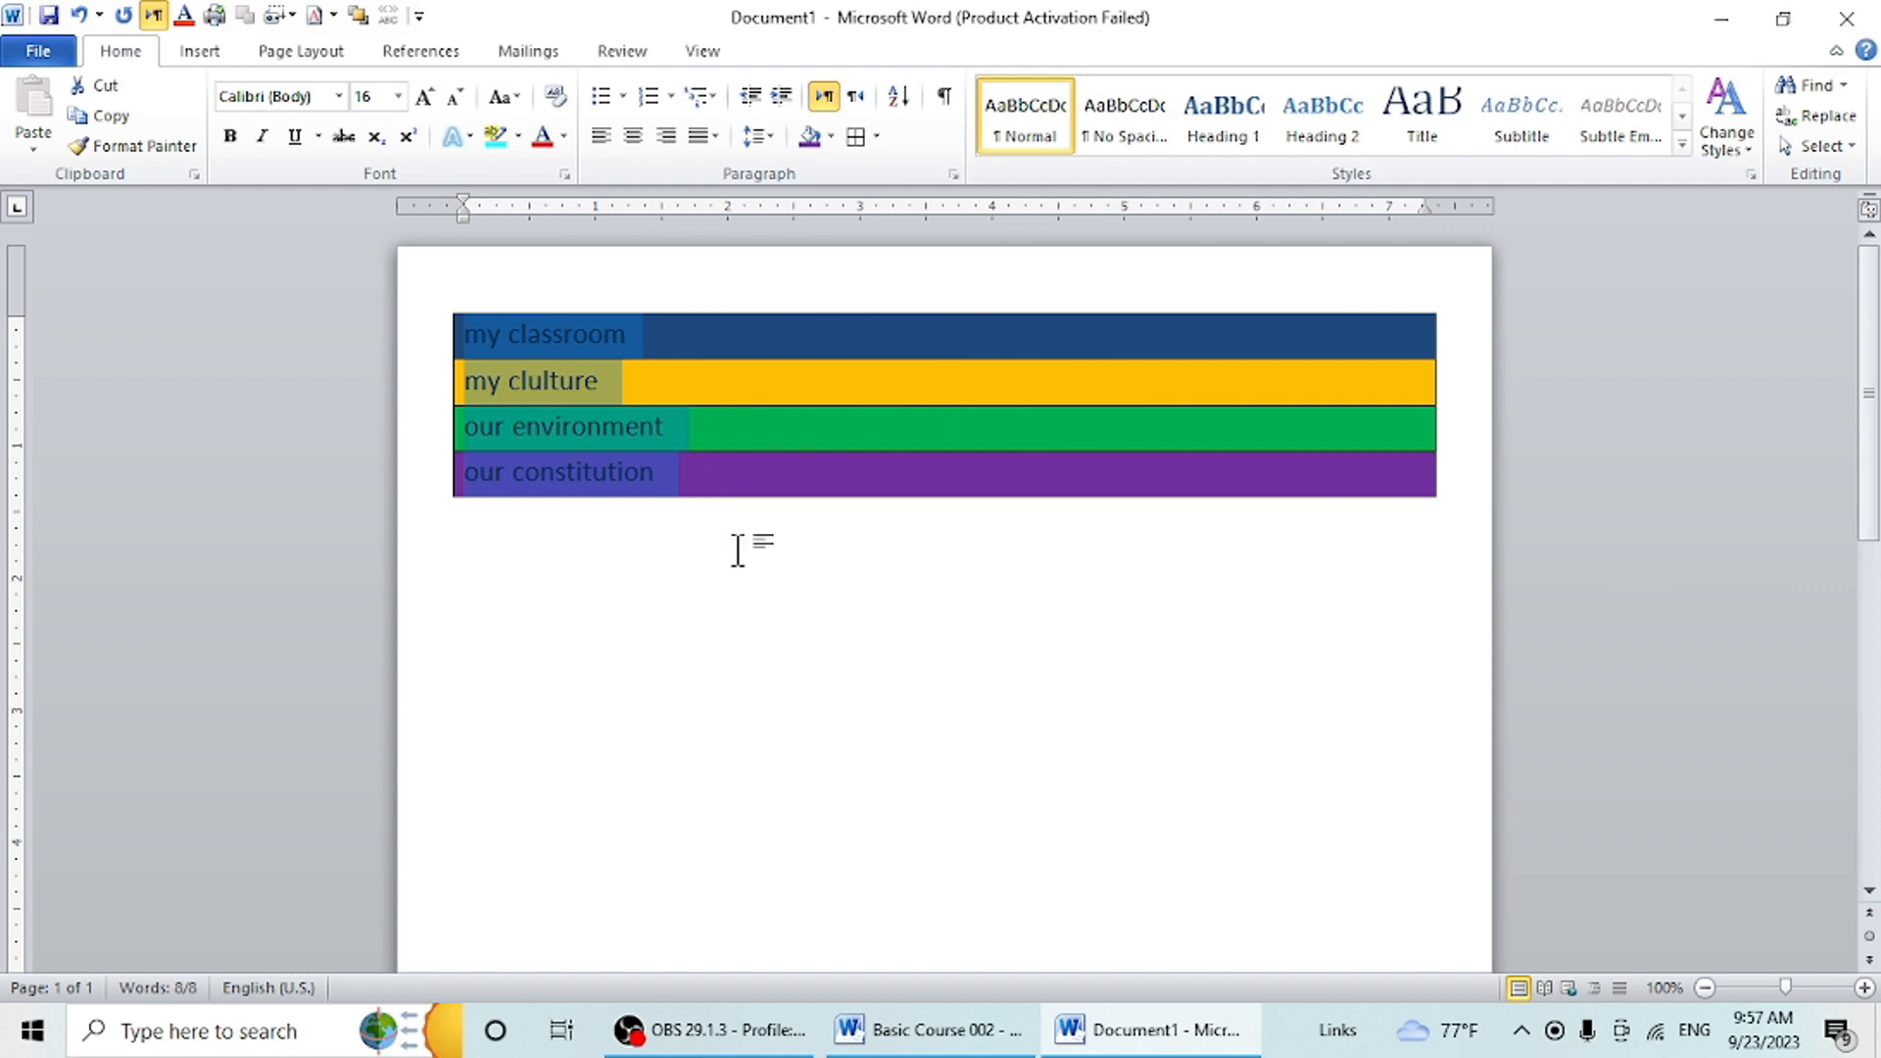
# - Clear the shading from all four bordered lines by setting it to No Color
pyautogui.click(831, 137)
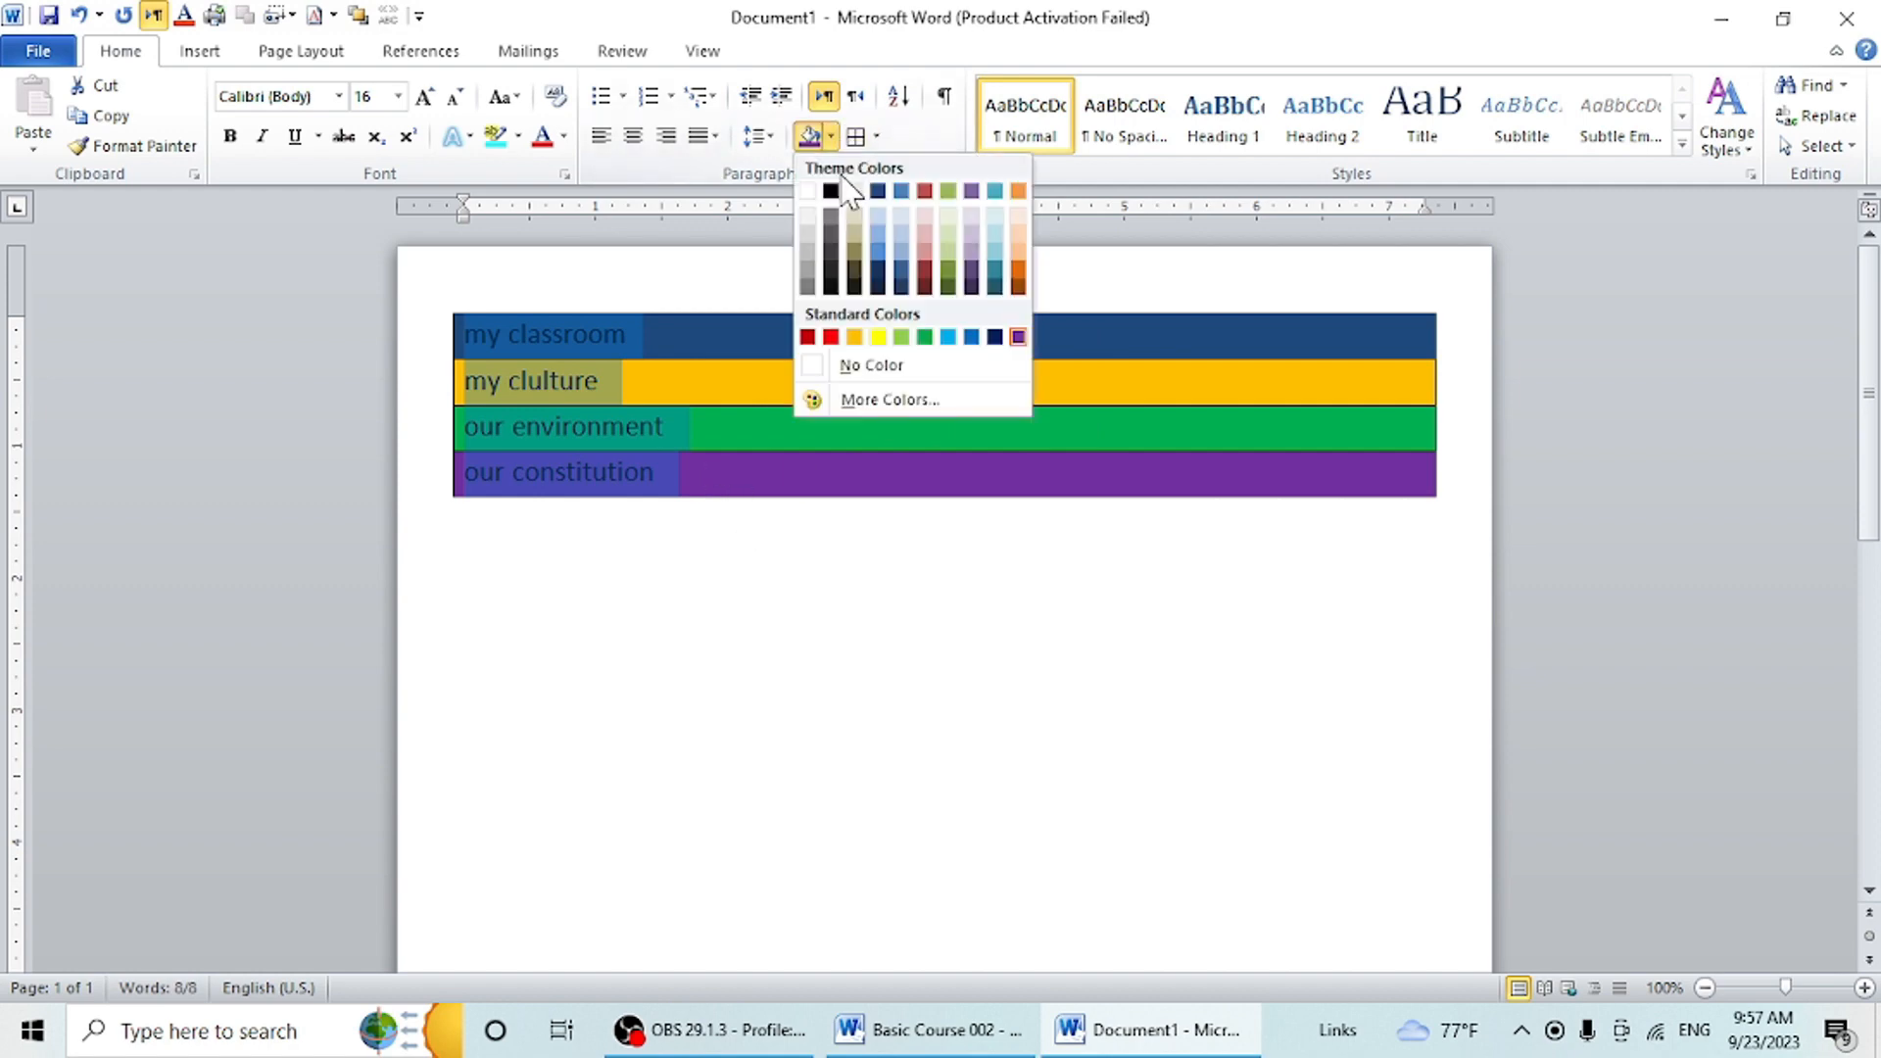
pyautogui.click(885, 370)
pyautogui.click(740, 561)
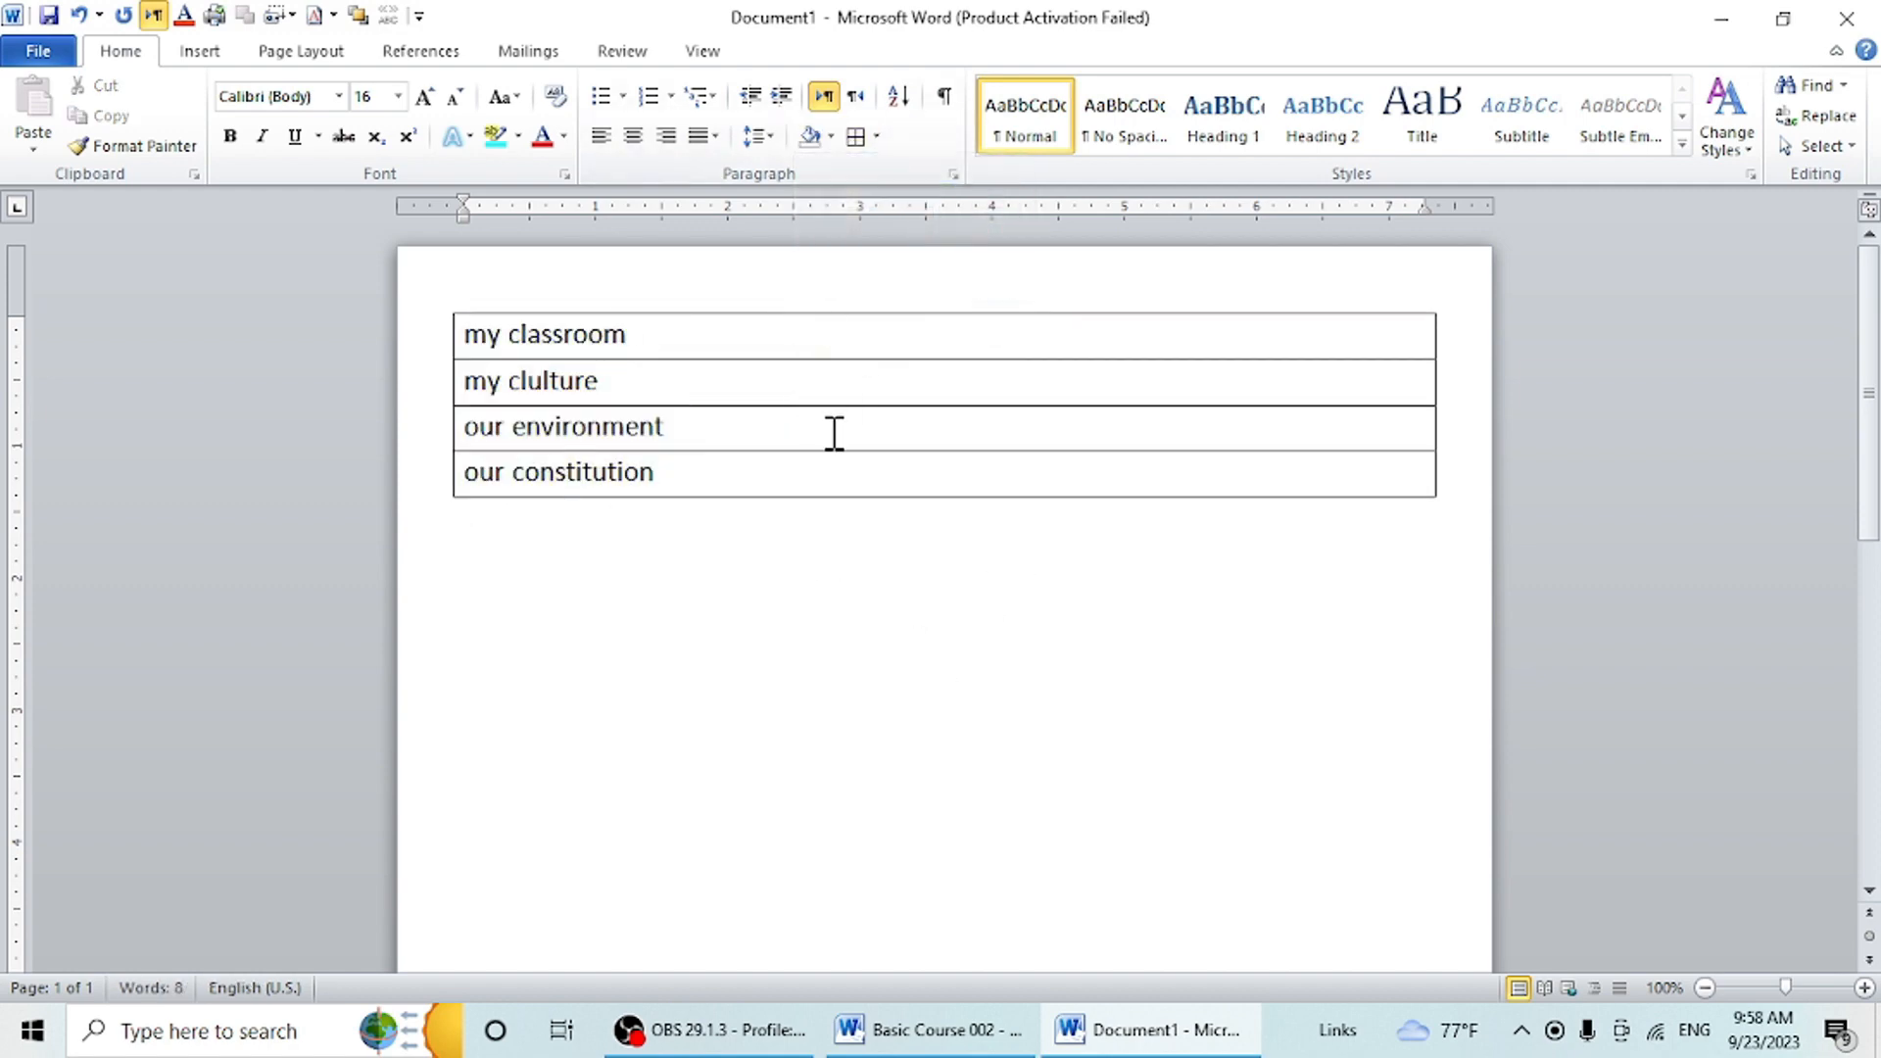